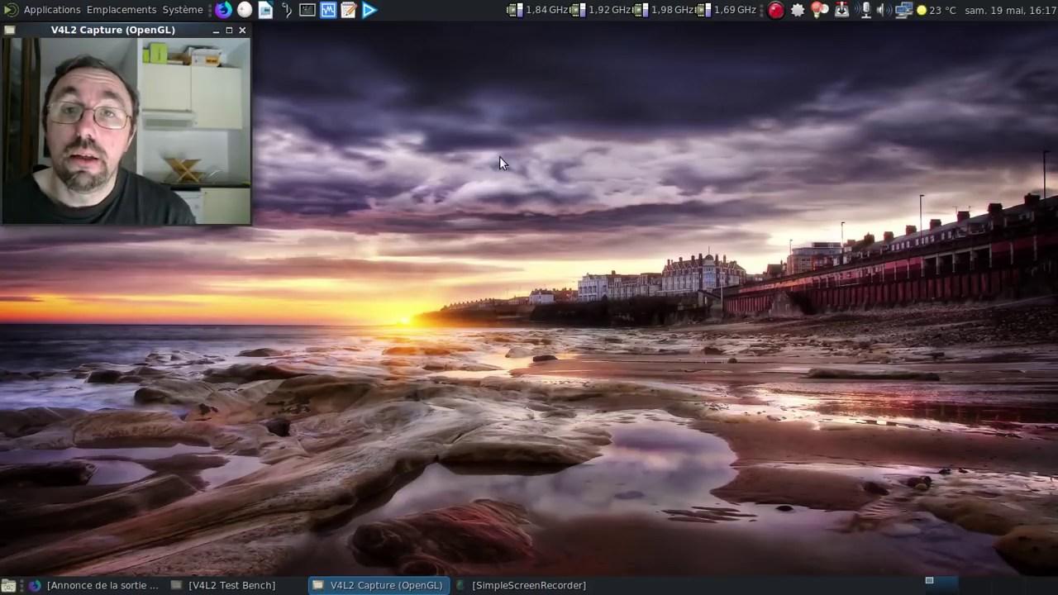
- Switch to Firefox and examine the YouTube video's comments for the suggestion to try the new Zen Installer ISOs
left_click(91, 585)
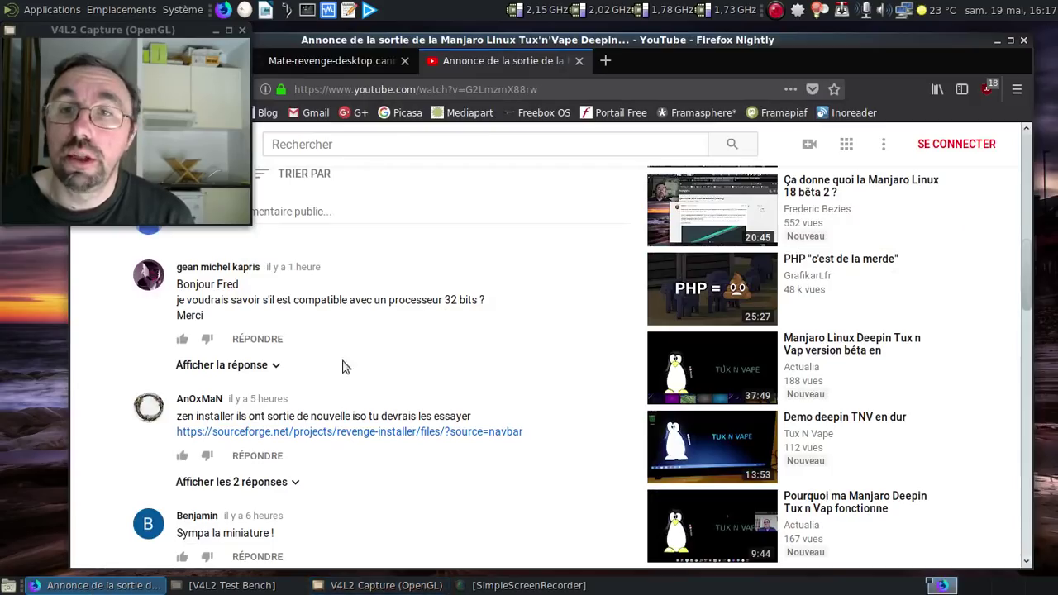
scroll(463, 271, "up", 3)
scroll(463, 271, "up", 2)
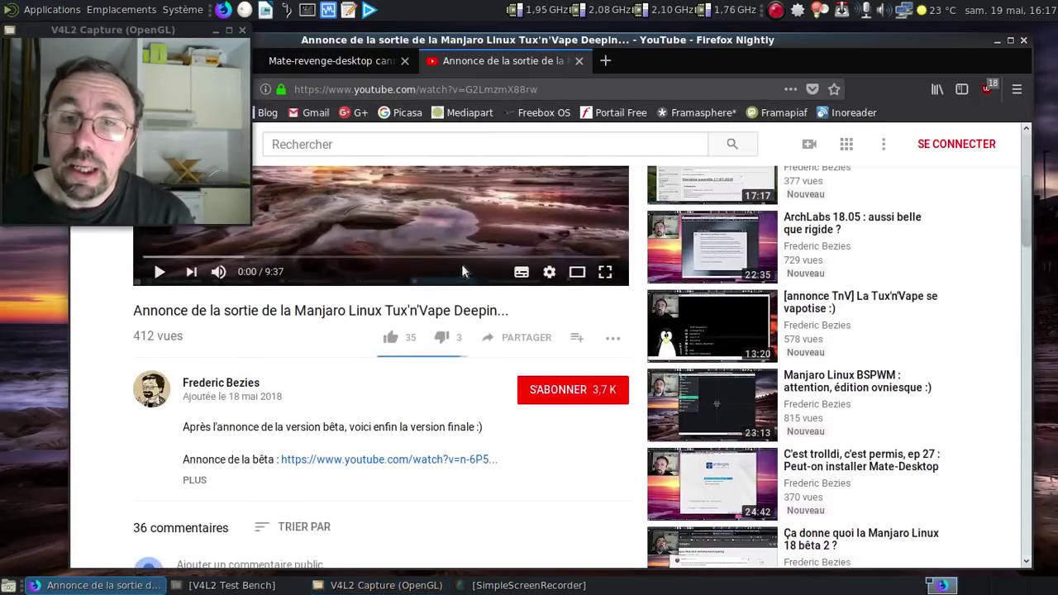
scroll(462, 265, "down", 5)
scroll(462, 264, "down", 1)
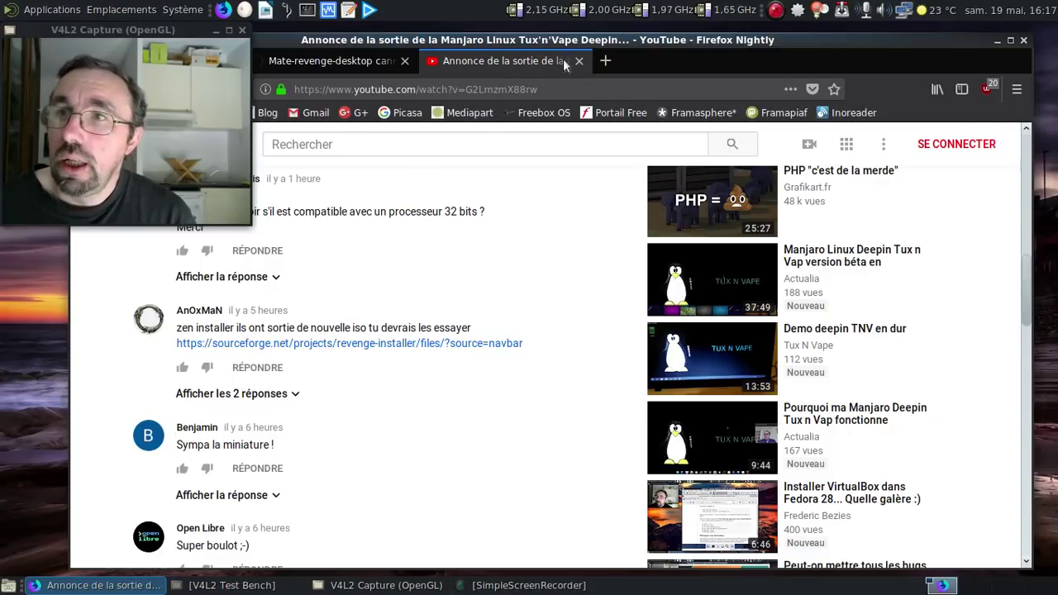
- Show the Zen Installer page on SourceForge, close the YouTube tab and reposition the browser window
double_click(446, 39)
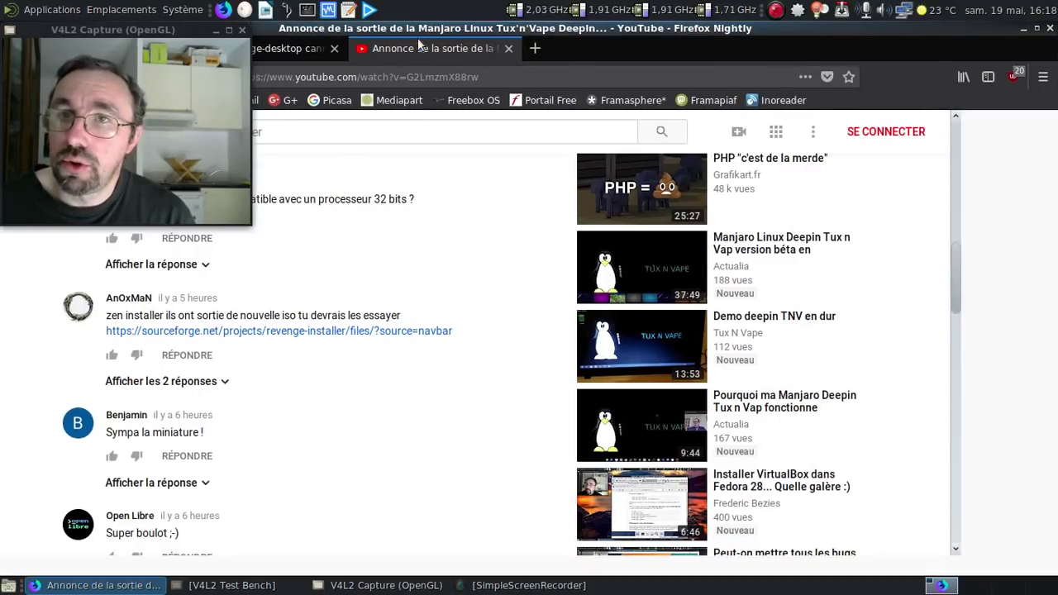
double_click(502, 29)
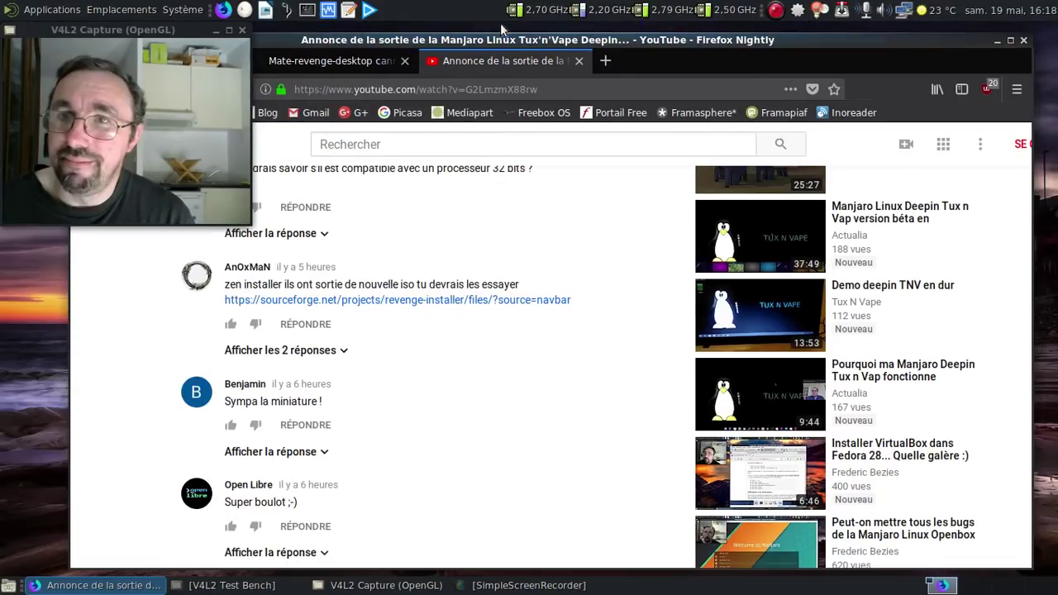
left_click_drag(597, 43, 691, 49)
left_click(438, 66)
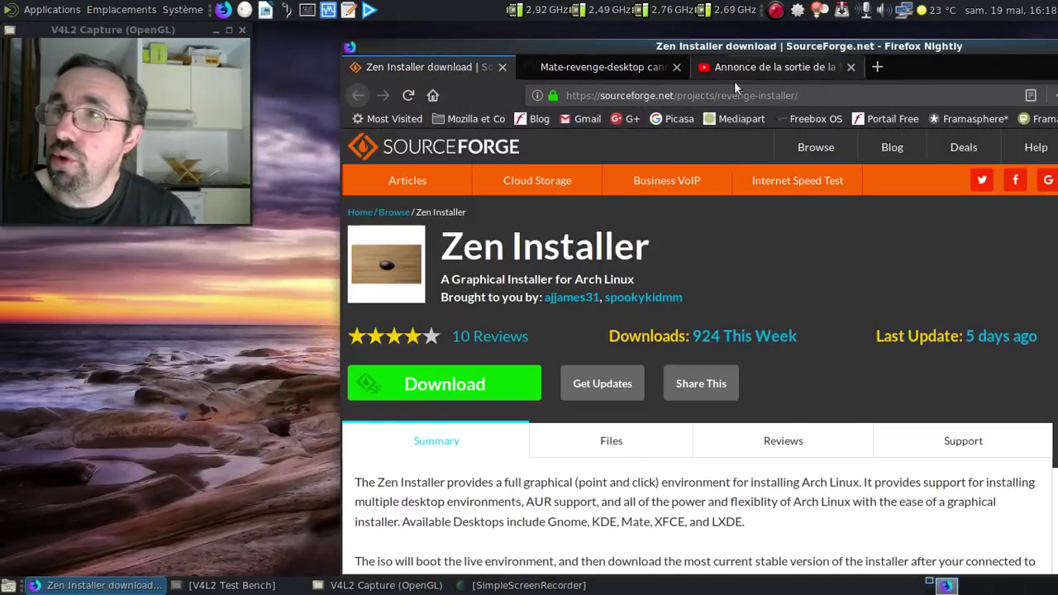
middle_click(748, 68)
left_click_drag(632, 48, 351, 46)
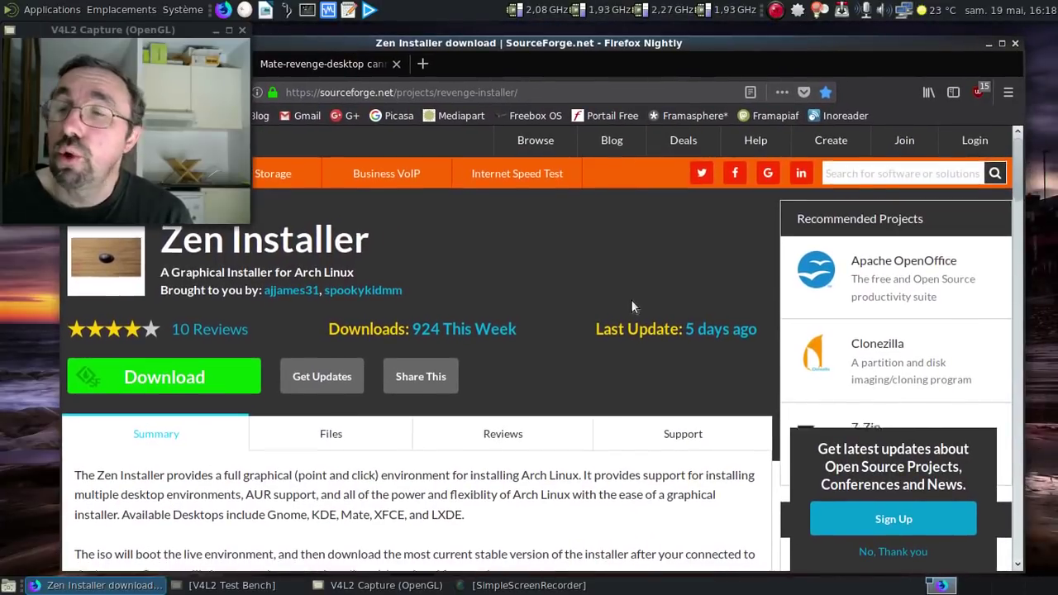
- Review the Zen Installer project page down to its released ISO files, then minimize the browser window
scroll(631, 299, "down", 3)
scroll(598, 282, "down", 12)
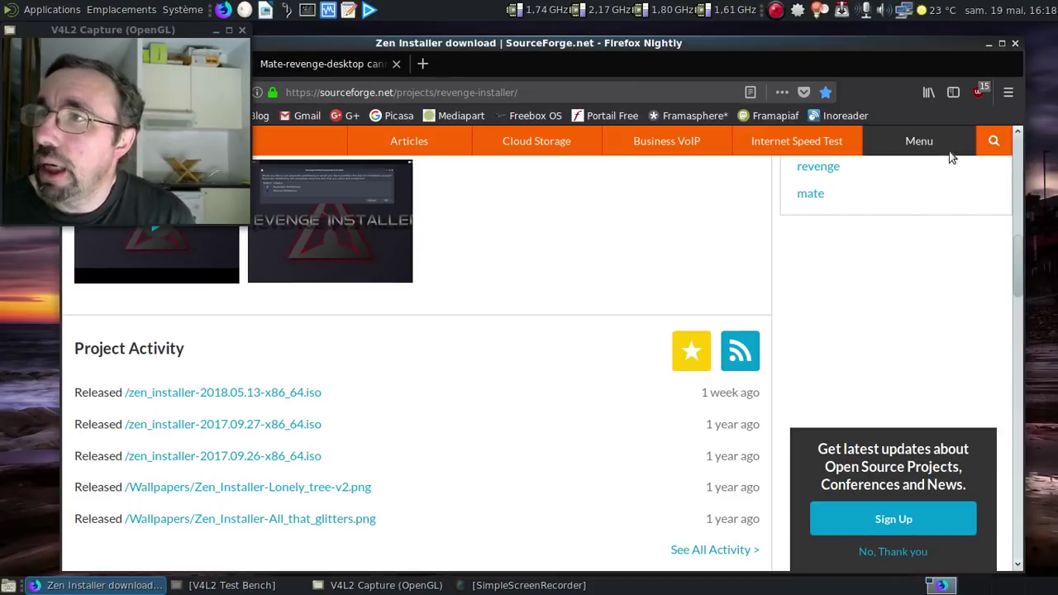
left_click(988, 43)
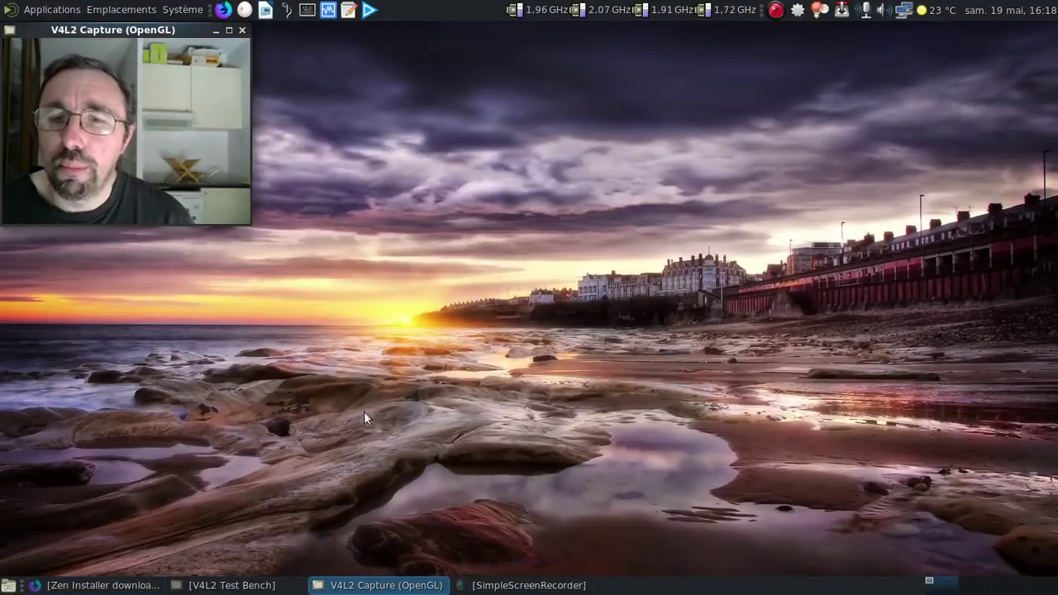
- Switch to VirtualBox, collapse the base vieux geek group and start a new virtual machine of type Linux
left_click(329, 10)
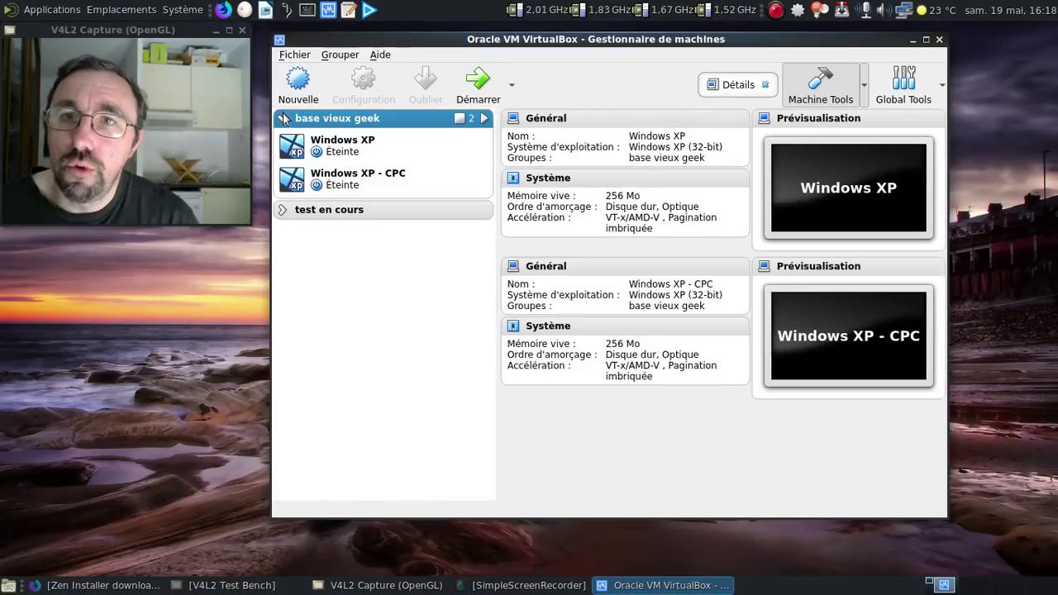
left_click(283, 118)
left_click(299, 79)
left_click(582, 249)
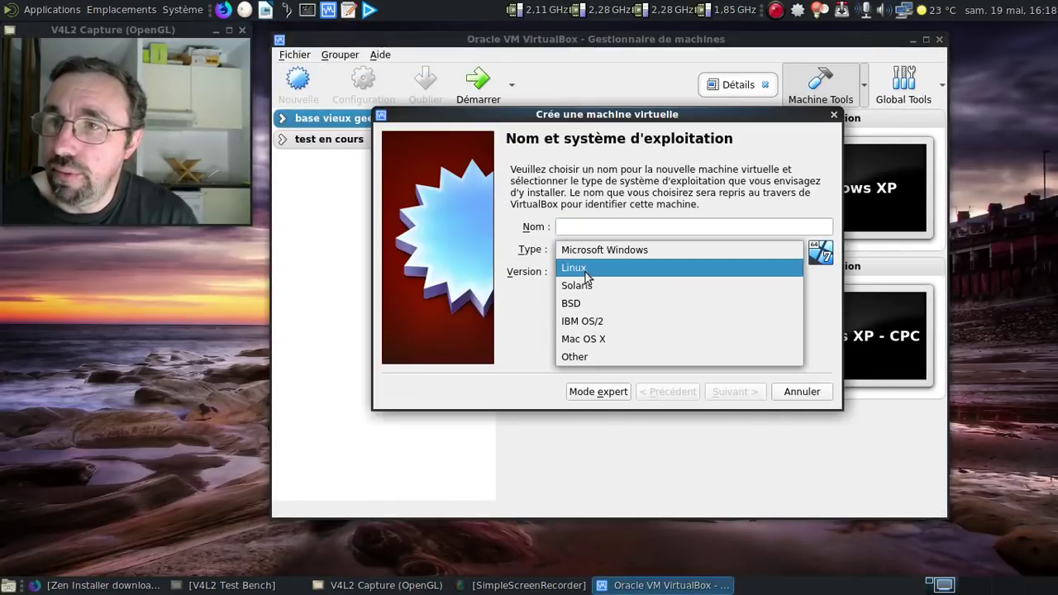
left_click(586, 273)
left_click(592, 275)
left_click(592, 136)
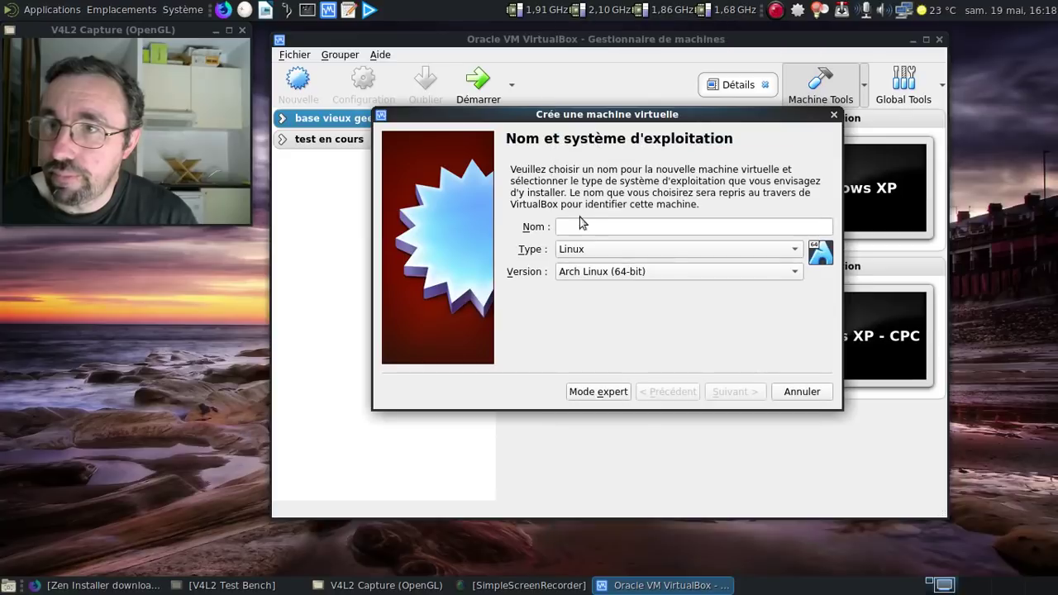
- Name the new machine "Zen Installer - 2018.05.13" and choose Arch Linux (64-bit) as its version
left_click(580, 224)
type("Zen")
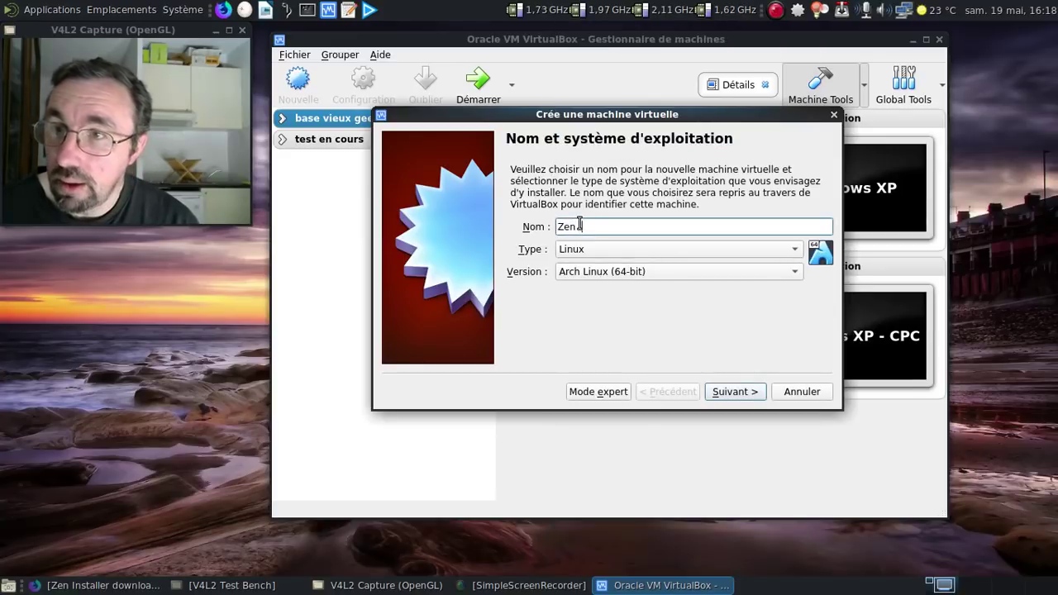
type(" Installer-")
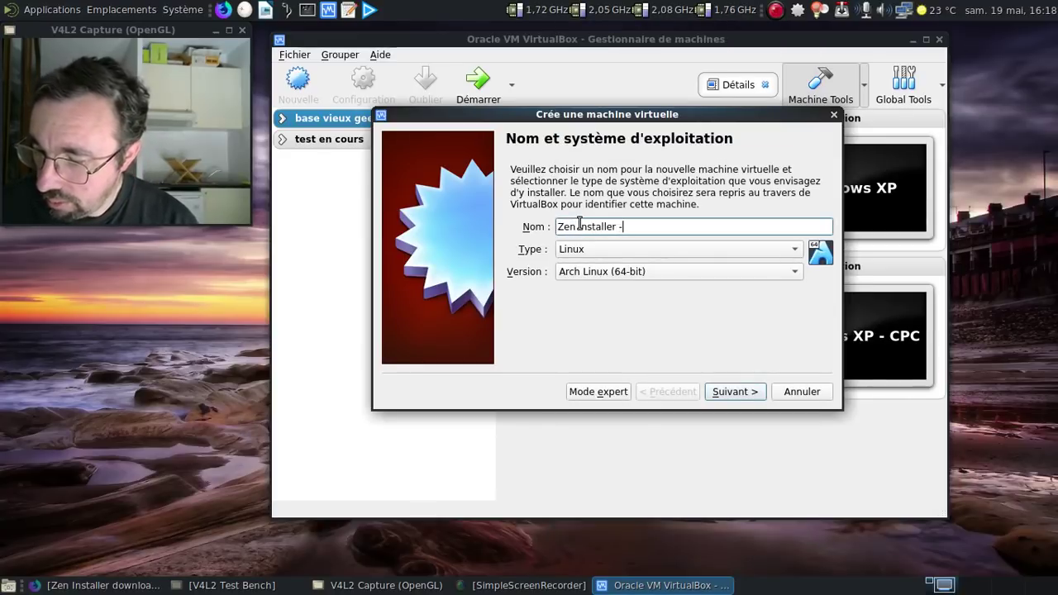
type(" 2018.05")
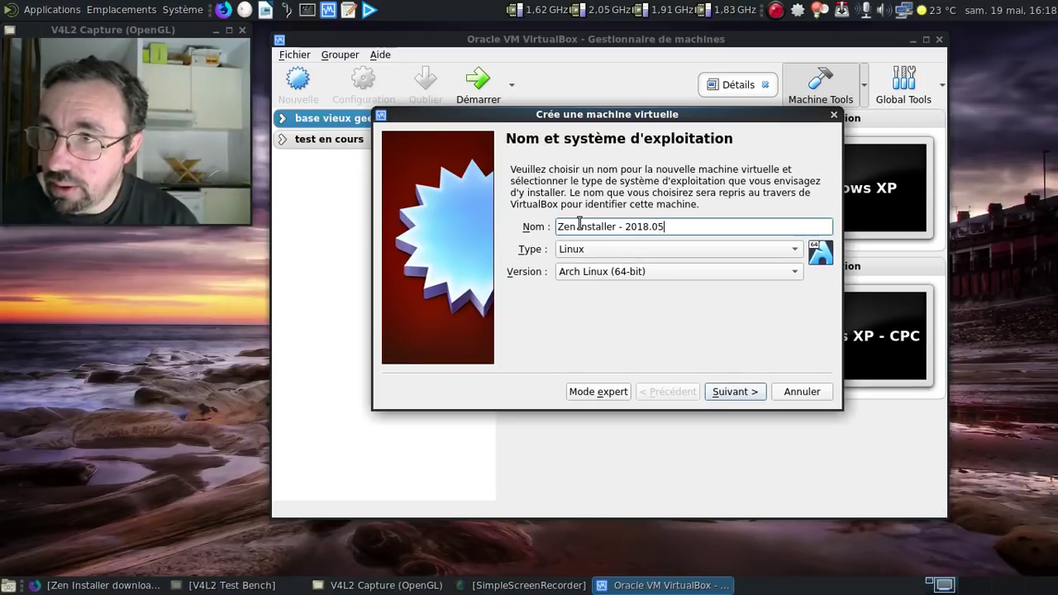
type(".13")
left_click(602, 275)
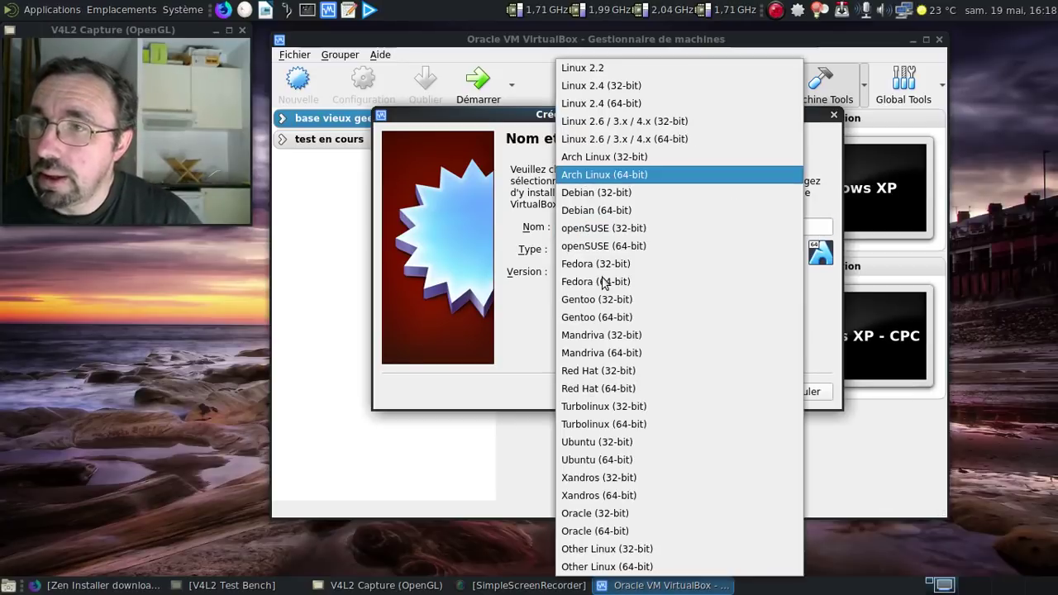
left_click(607, 177)
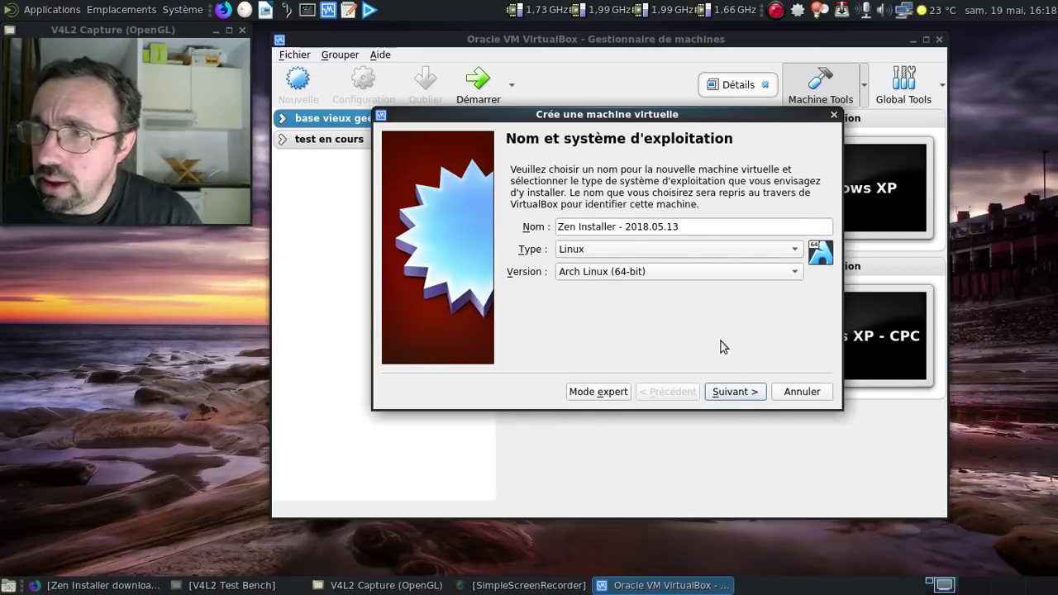
- Set the new machine's memory size to 2048 MB
left_click(738, 392)
left_click_drag(796, 228, 754, 229)
type("2")
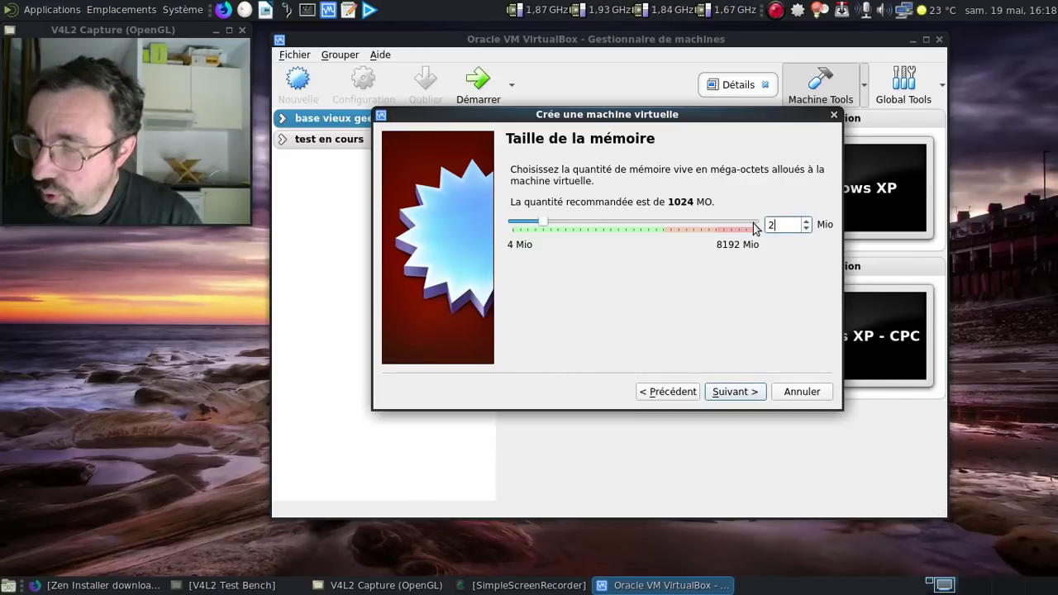
type("048")
left_click(734, 391)
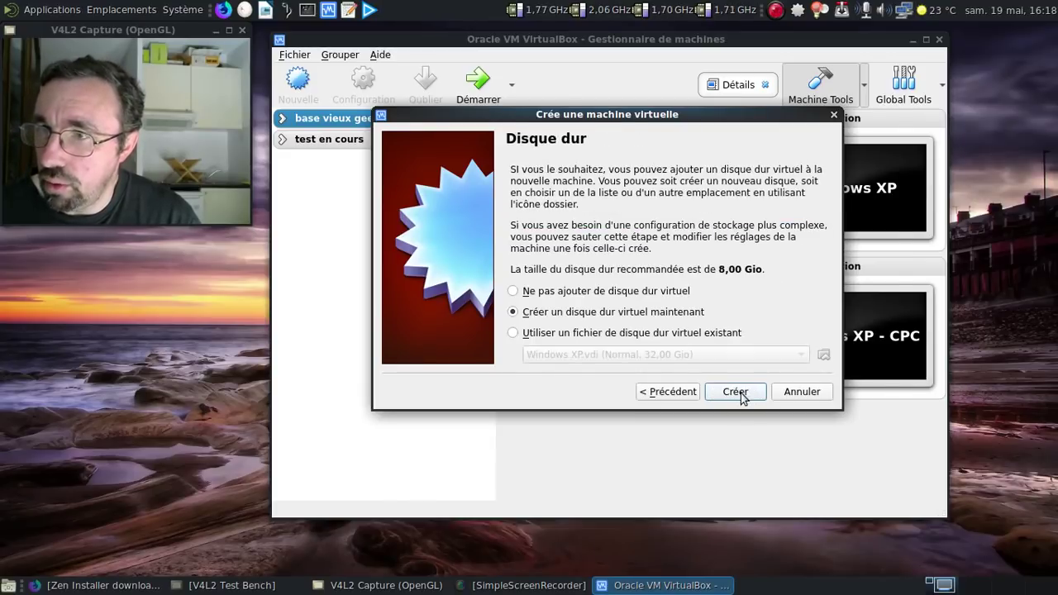
- Create a new virtual hard disk for the machine with a size of 128 GB, keeping the default file type and storage options
left_click(740, 394)
left_click(779, 389)
left_click(780, 390)
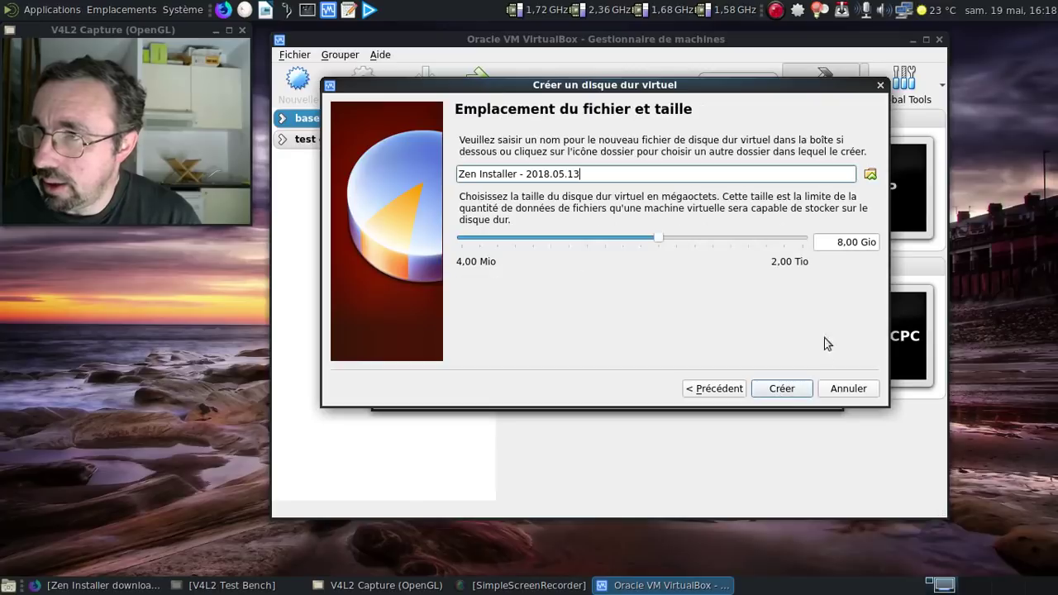
left_click(834, 242)
type("12")
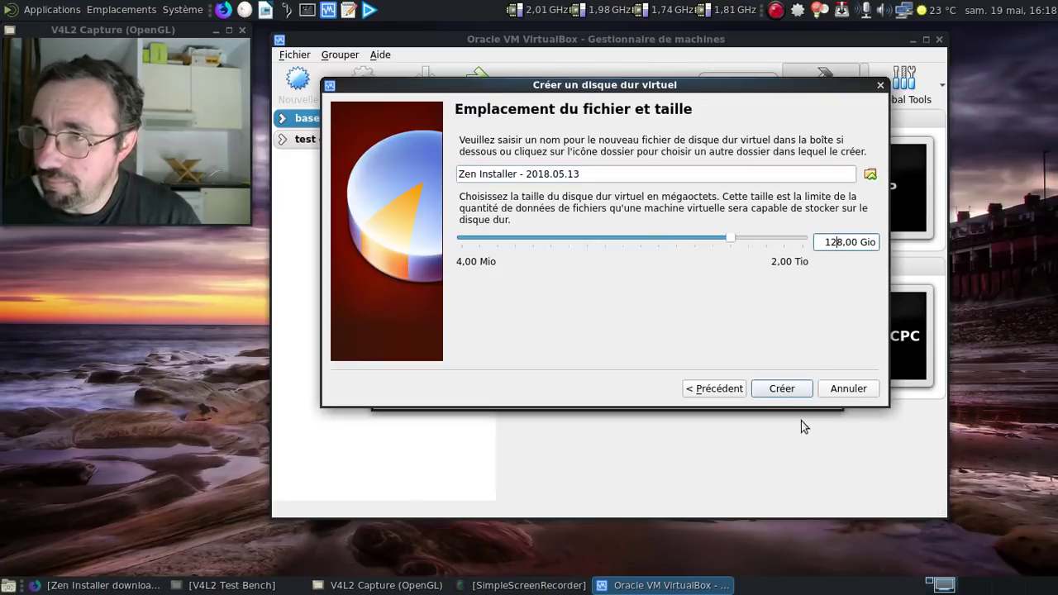
left_click(792, 388)
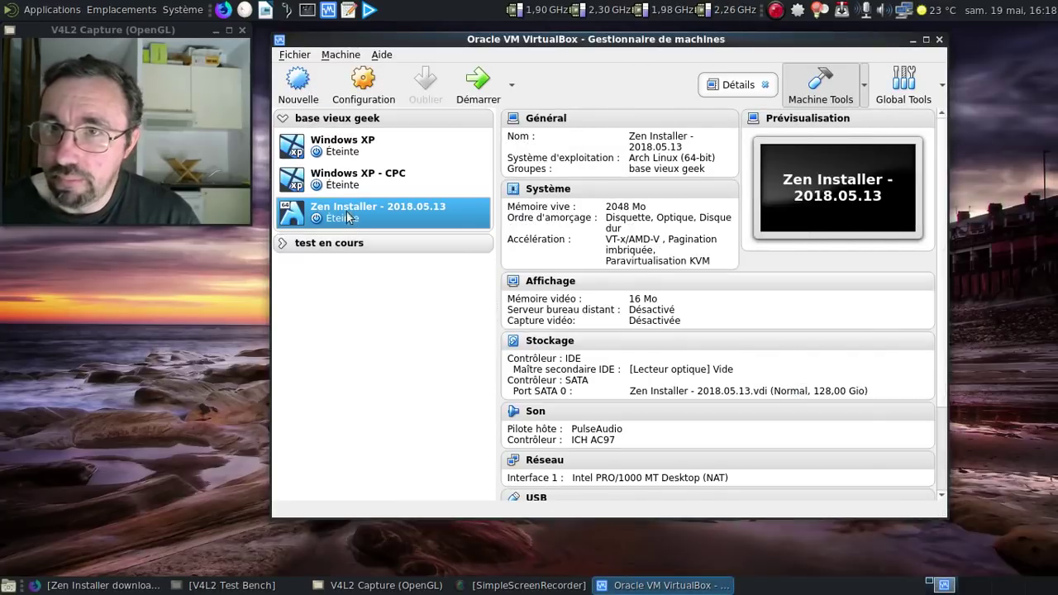
- Move the Zen Installer machine out of the base vieux geek group and load zen_installer-2018.05.13-x86_64.iso in its optical drive
left_click_drag(347, 217, 347, 243)
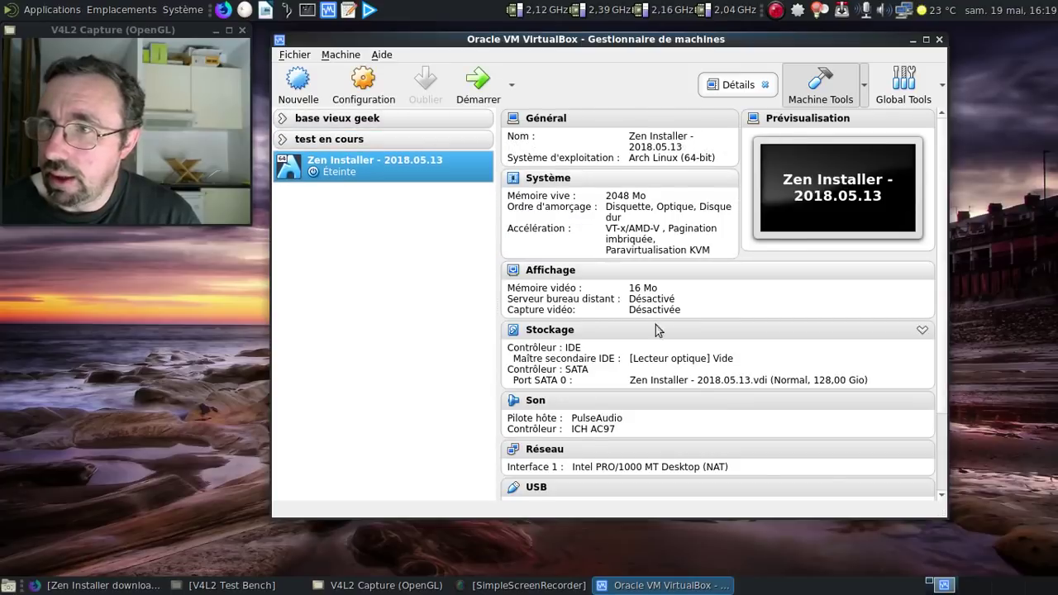
left_click(686, 359)
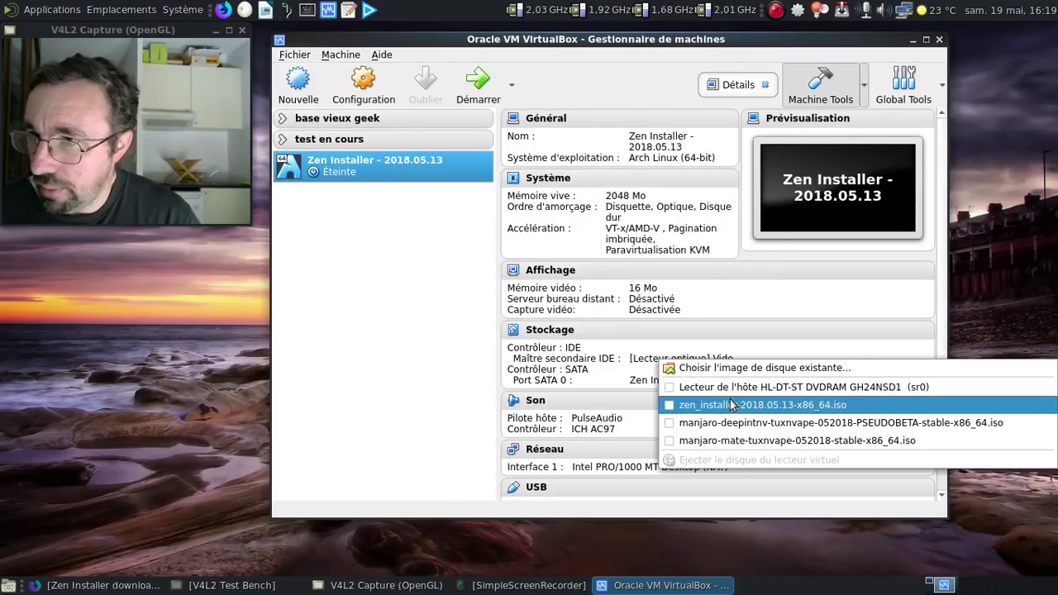
left_click(731, 404)
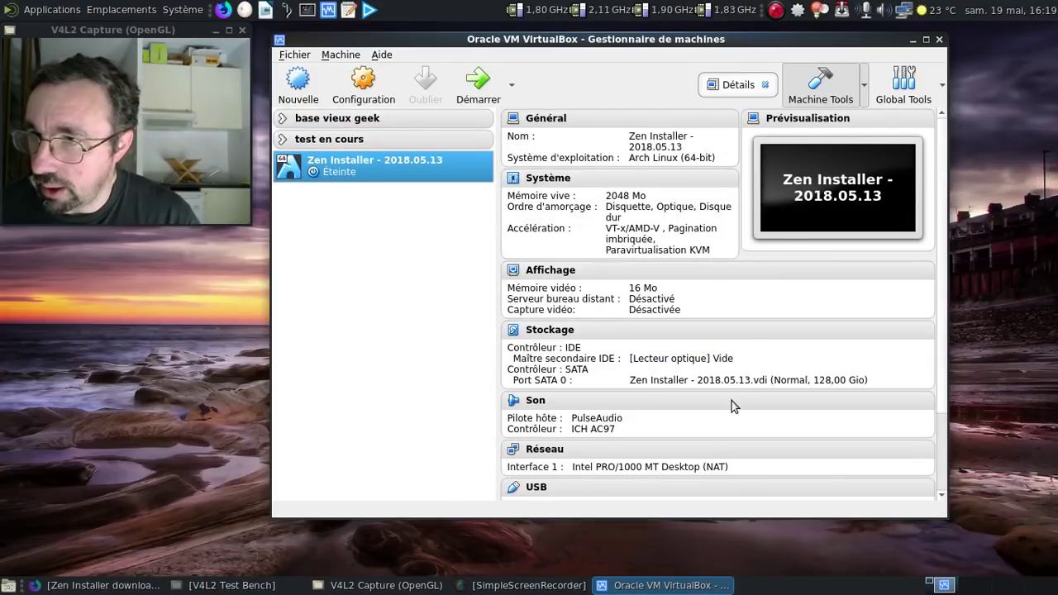
- In the machine's system settings, disable booting from floppy and place the hard disk ahead of the optical drive
left_click(546, 178)
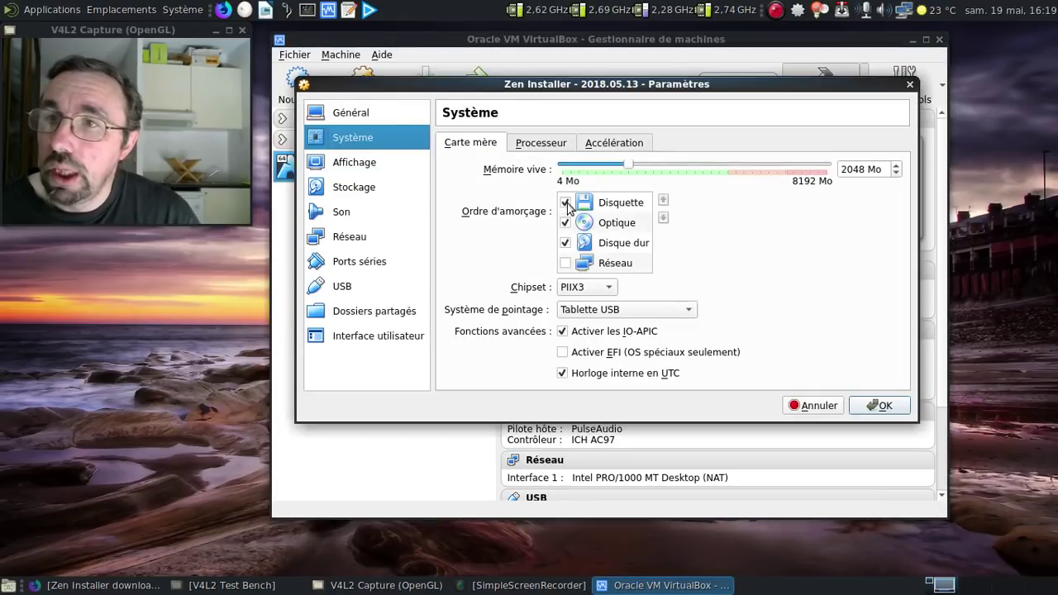
left_click(571, 207)
left_click(620, 243)
left_click(663, 201)
- Give the machine 2 processors and set its first network adapter to bridged access (Accès par pont)
left_click(537, 143)
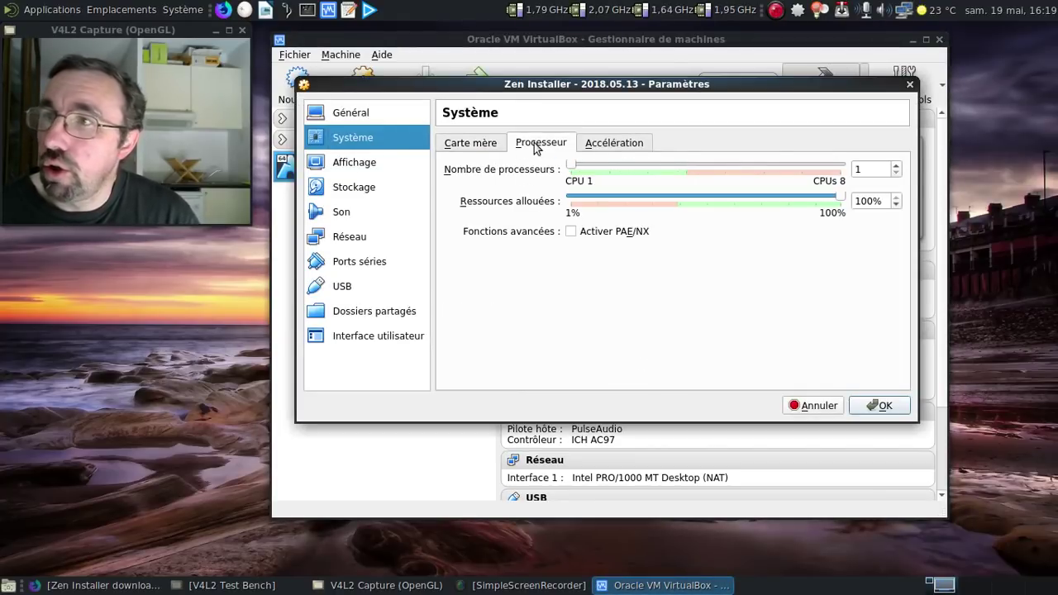
left_click(895, 165)
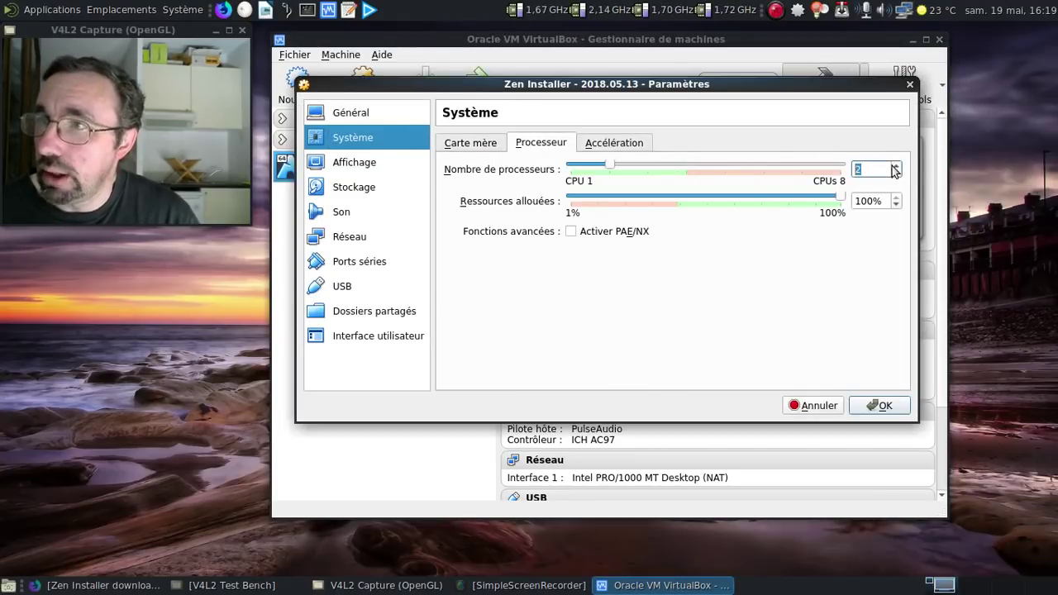
left_click(368, 248)
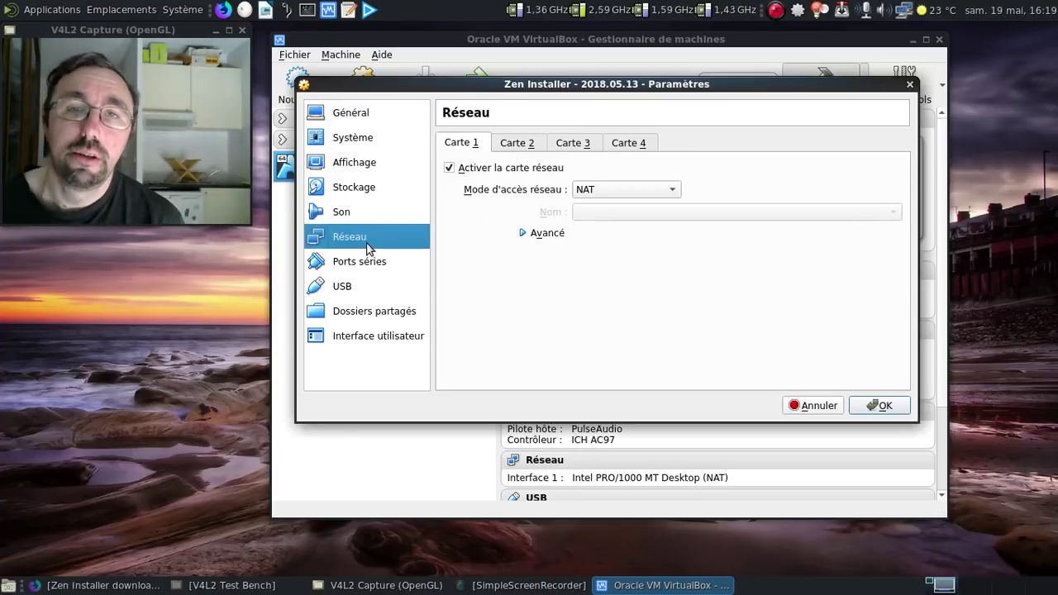
left_click(612, 192)
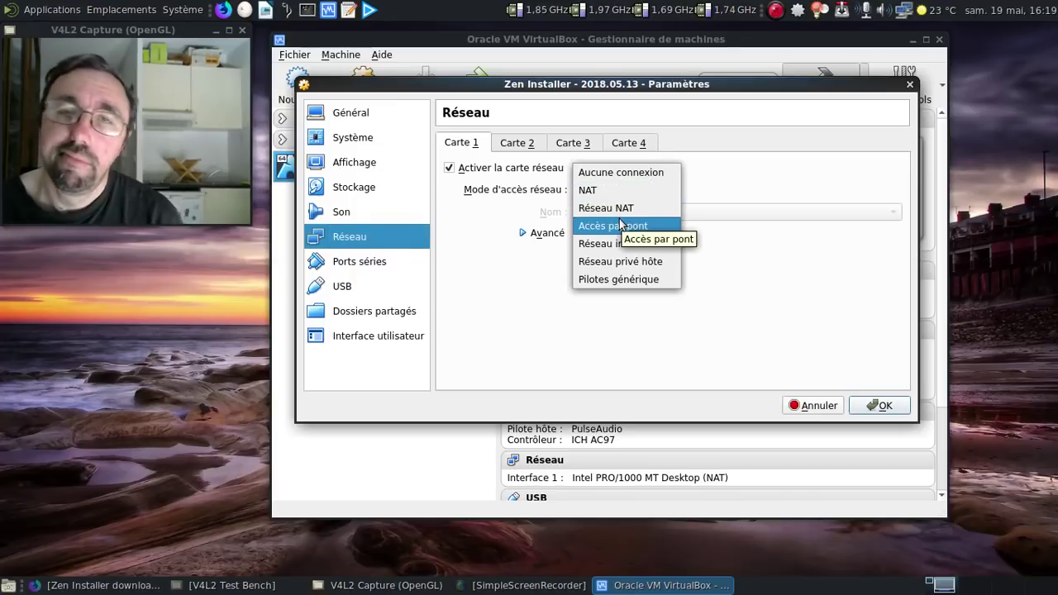
left_click(620, 225)
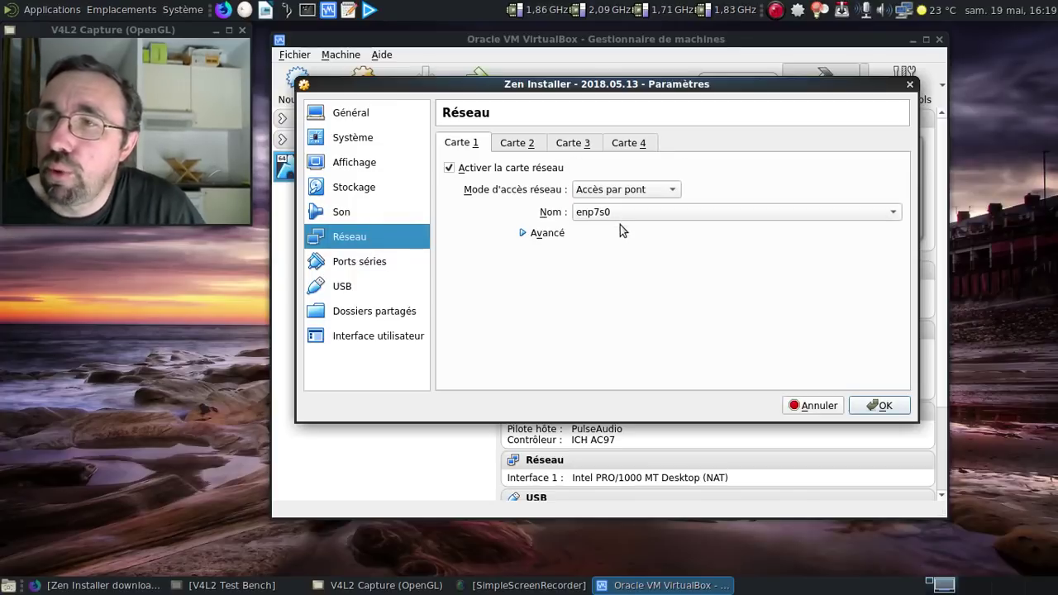
- Review the machine's sound, storage, display and motherboard settings and accept the configuration
left_click(384, 216)
left_click(372, 187)
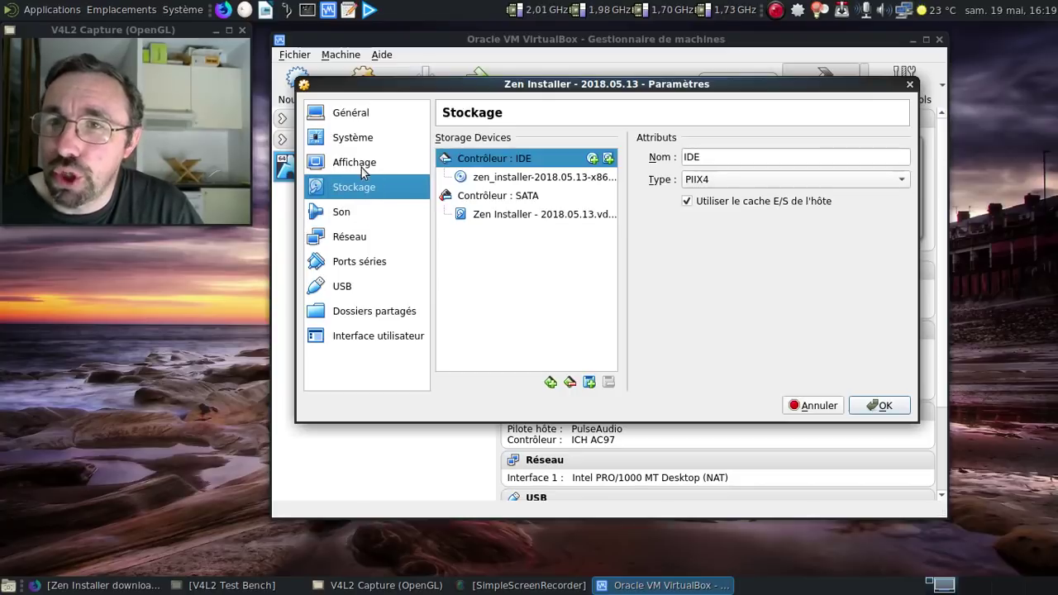
left_click(358, 167)
left_click(373, 139)
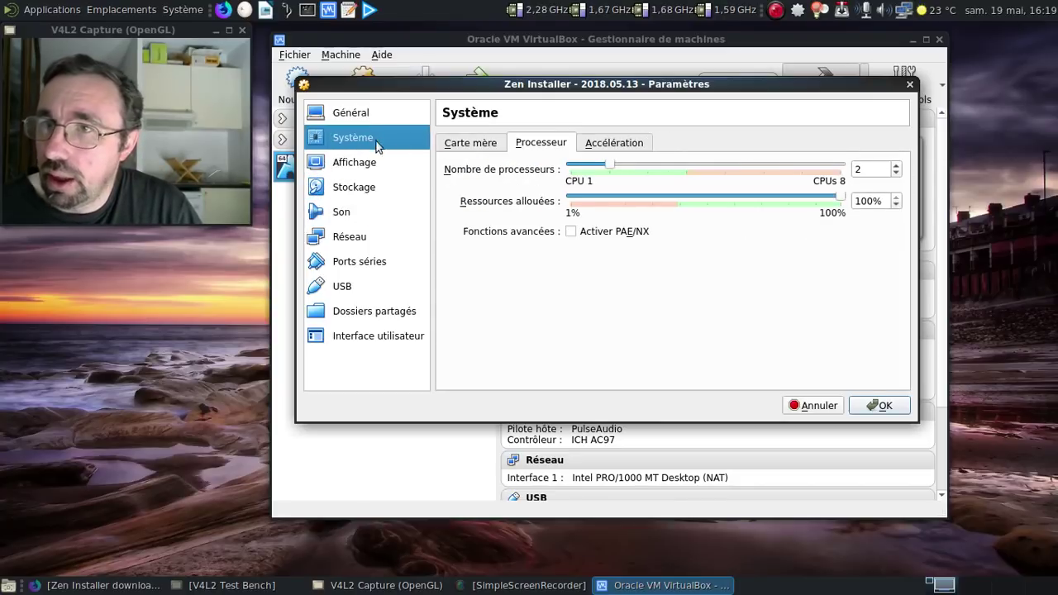
left_click(477, 142)
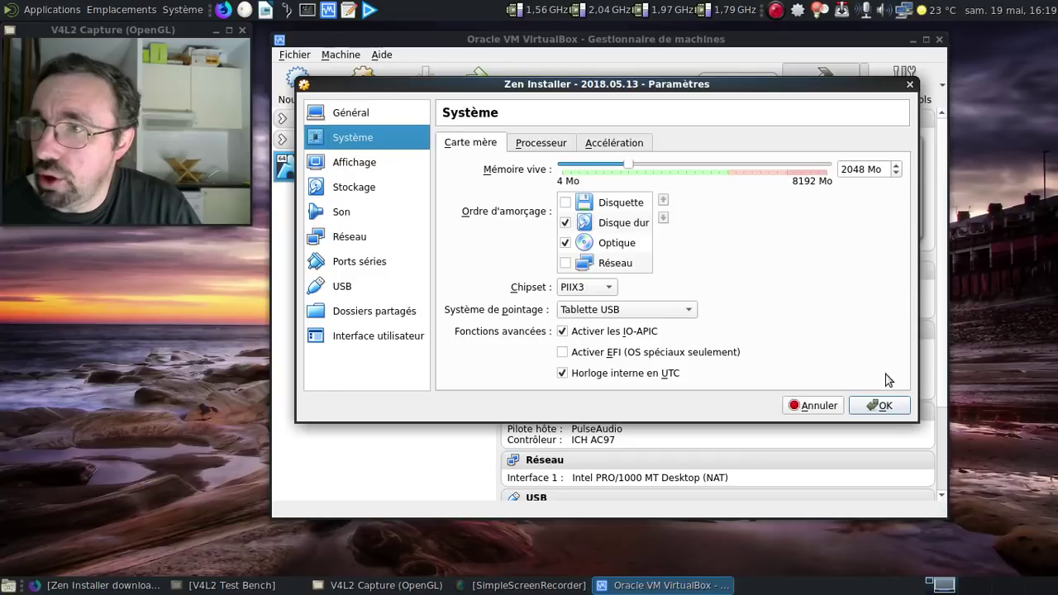
left_click(878, 404)
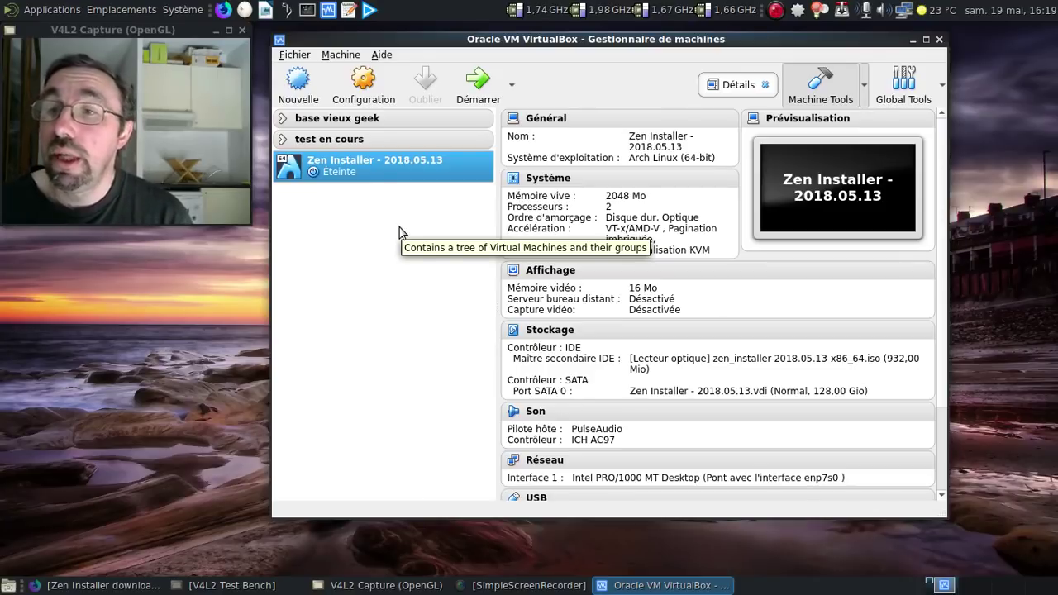
- Start the Zen Installer machine, minimize the machine manager and boot Zen Installer (x86_64), moving the machine window up to fit the screen
left_click(478, 81)
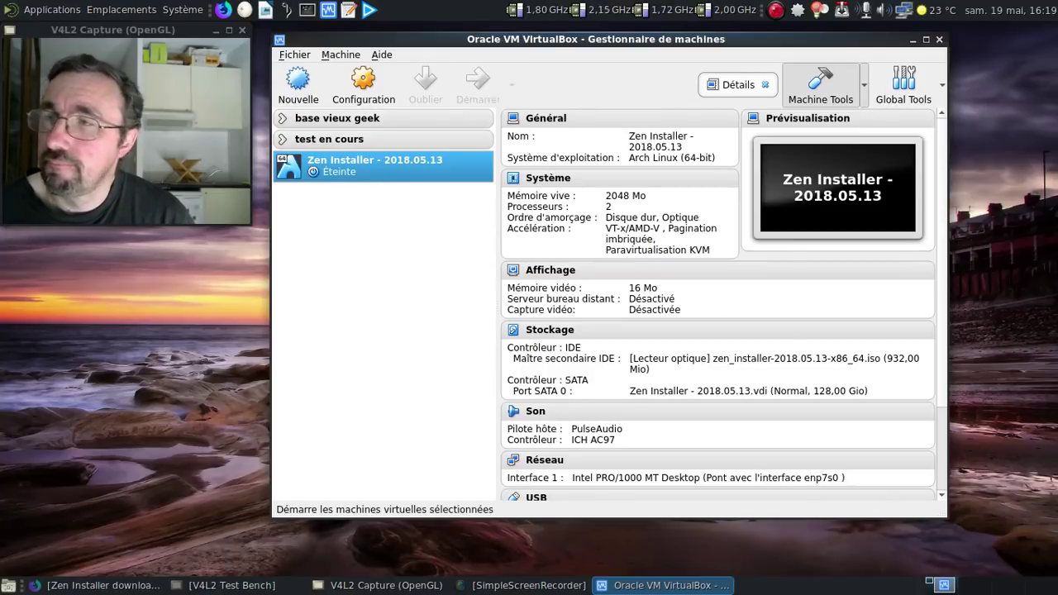
left_click(913, 37)
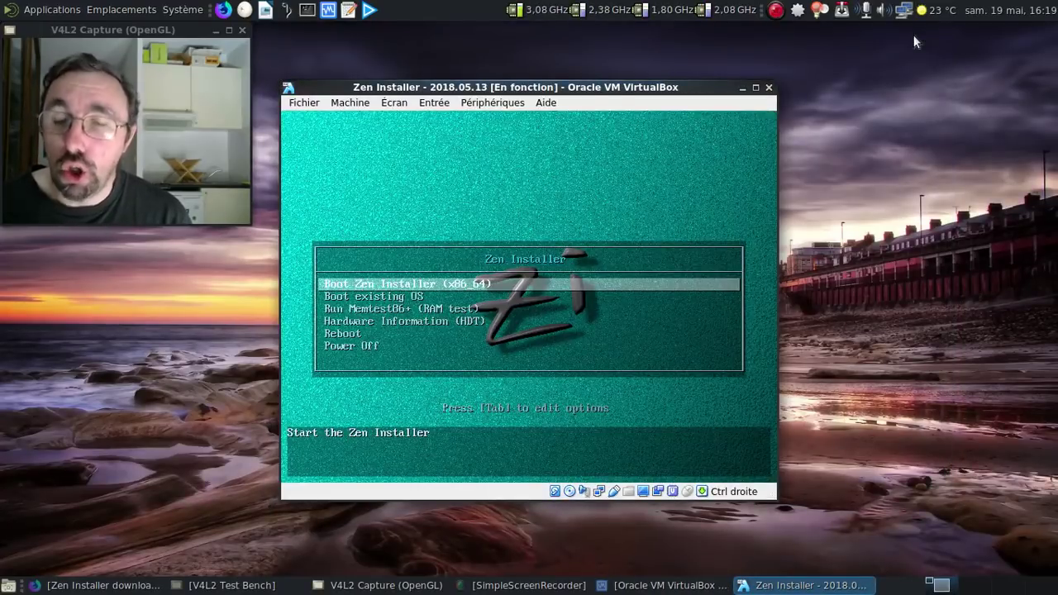
key("Return")
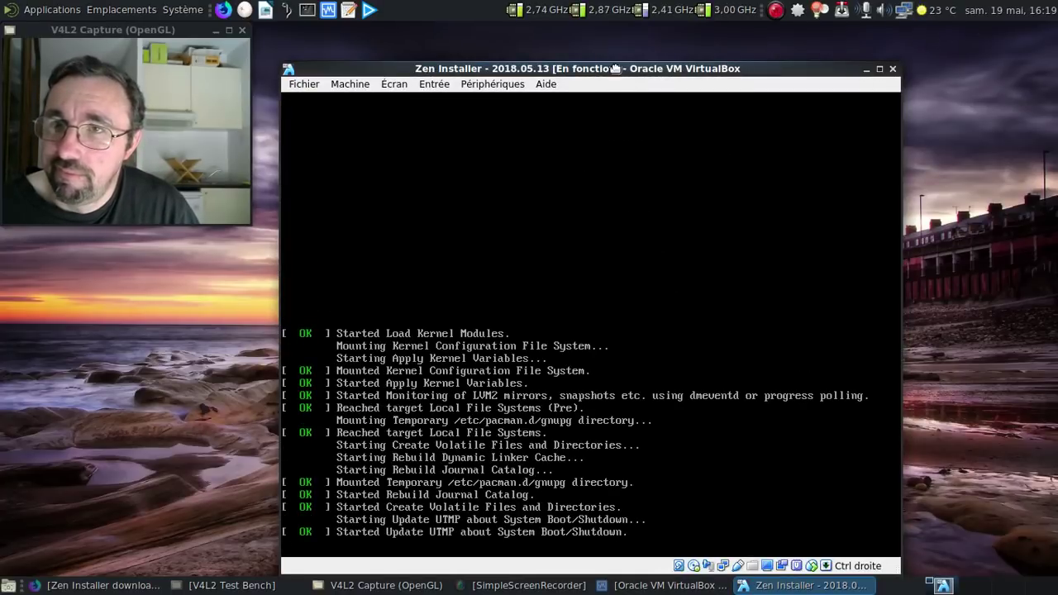
left_click_drag(615, 68, 599, 36)
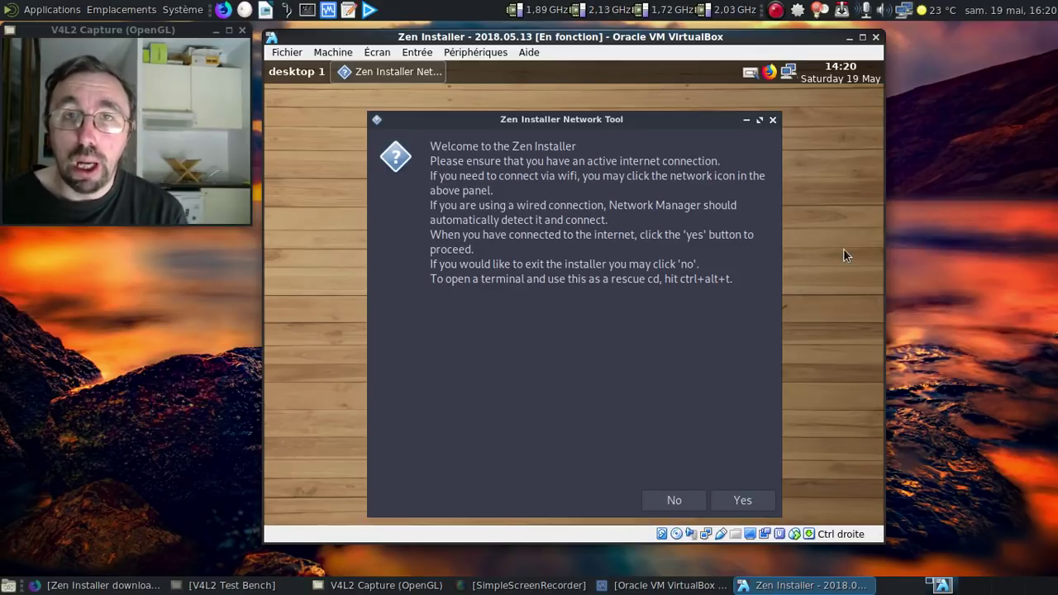
- Proceed with the active internet connection, choose Automatic Partitioning on /dev/sda and accept erasing the drive
left_click(743, 501)
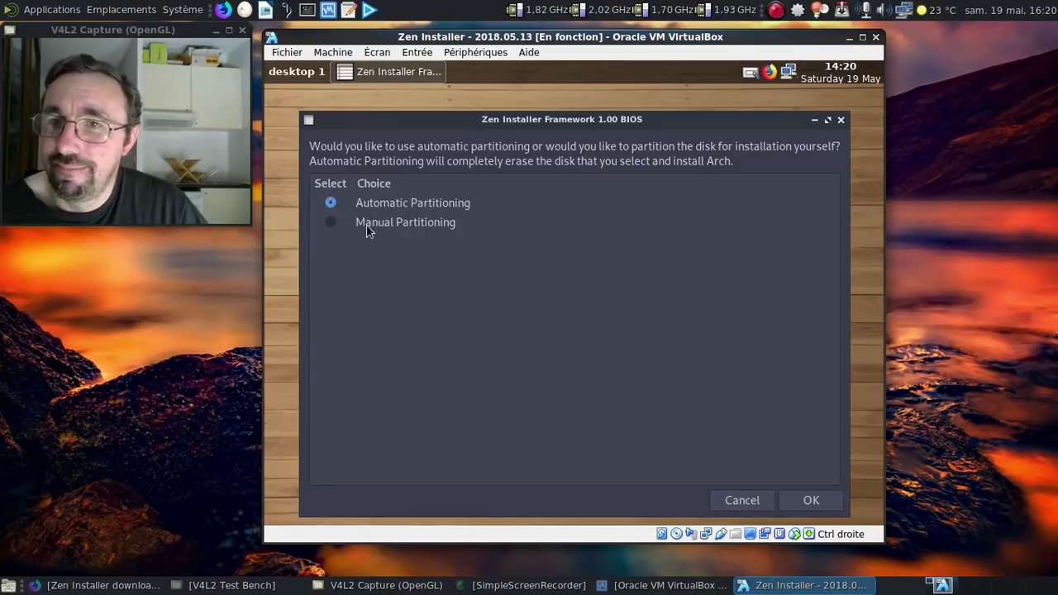
left_click(831, 500)
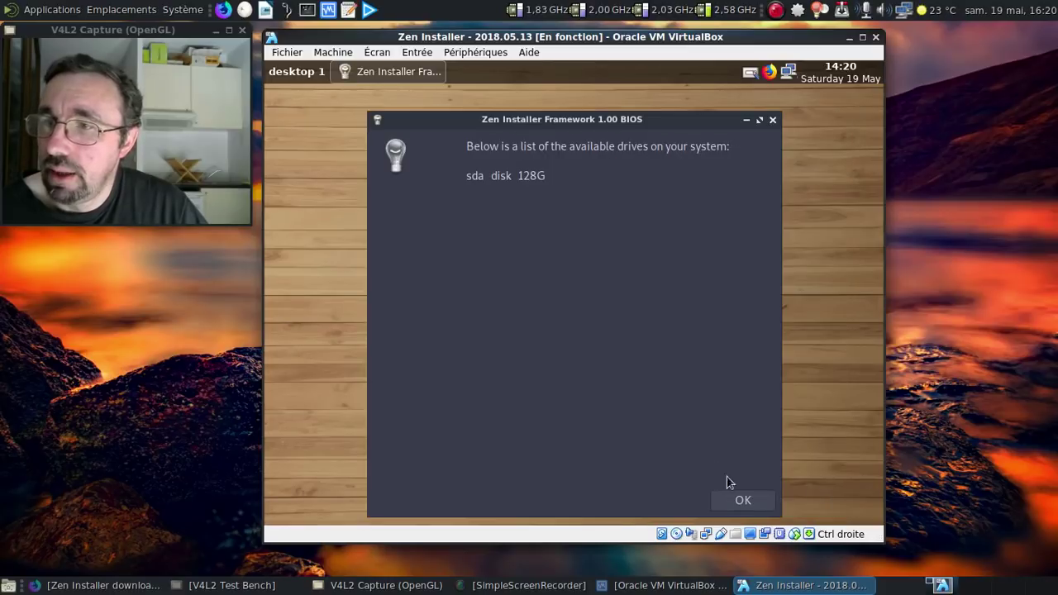
left_click(754, 499)
left_click(429, 189)
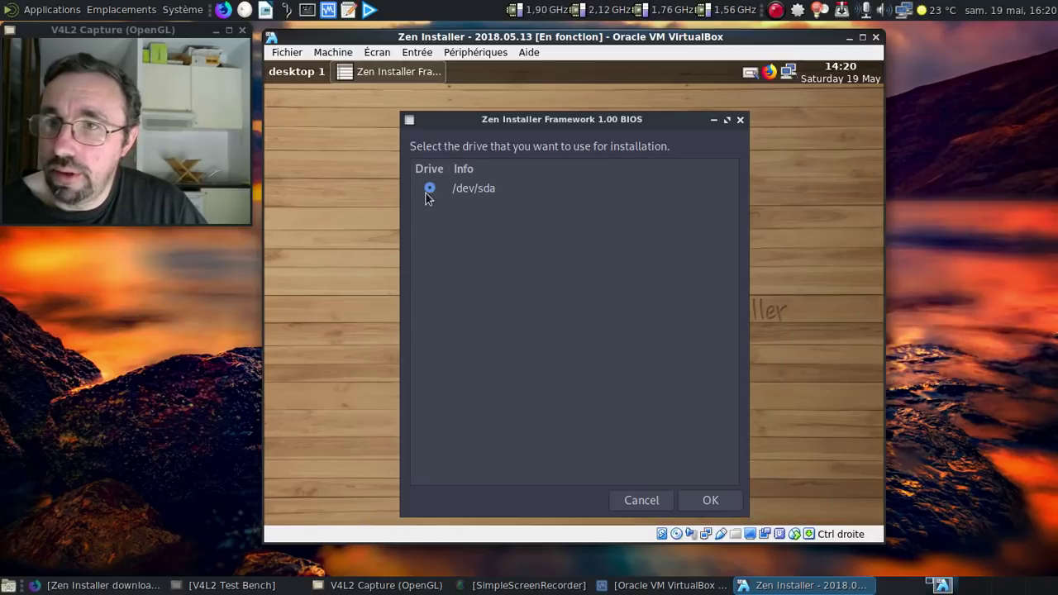
left_click(702, 499)
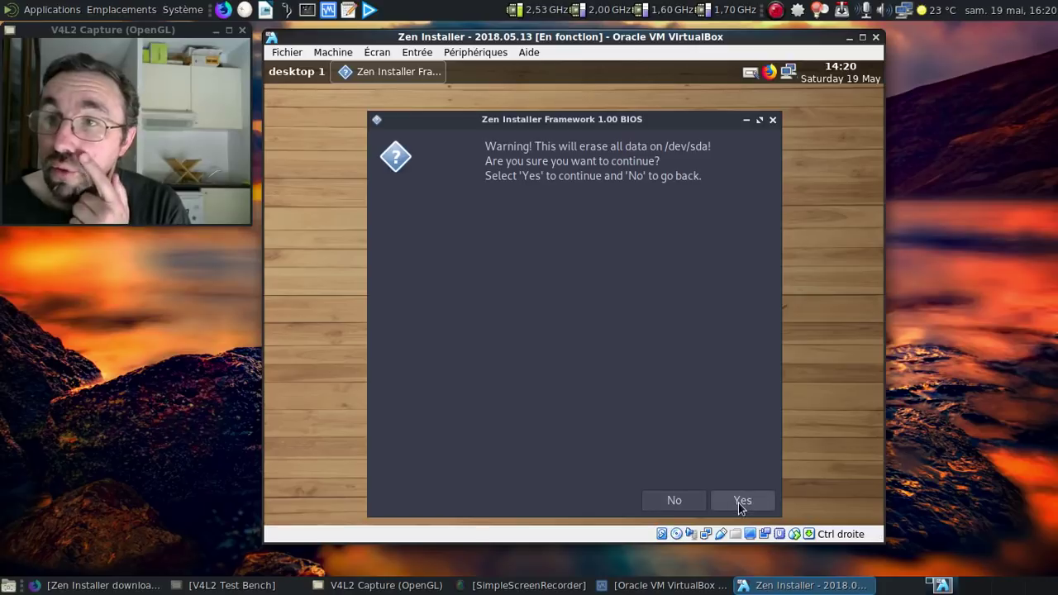
left_click(739, 501)
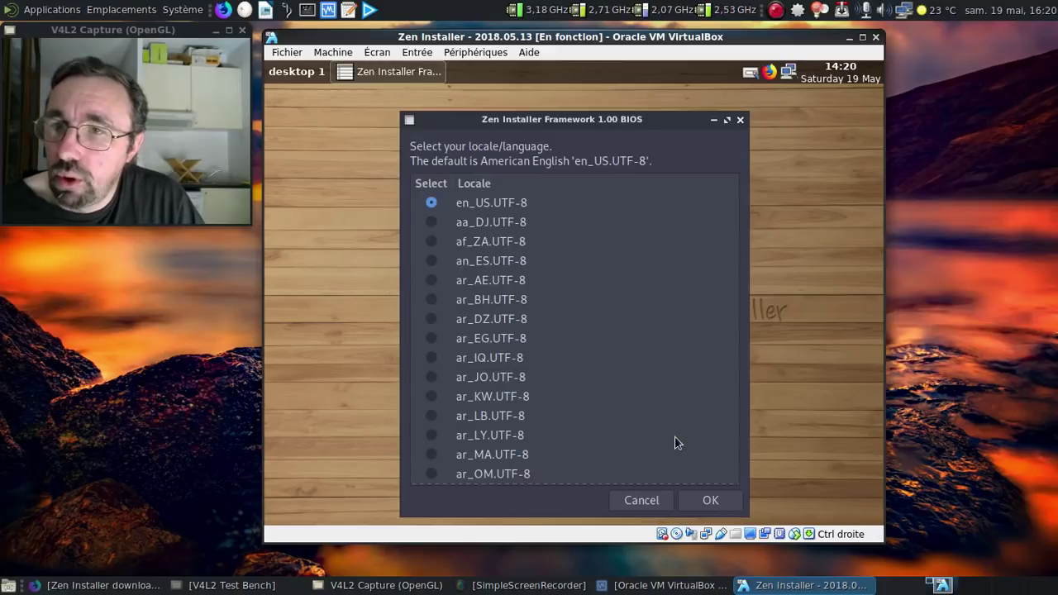
- Set the installation locale to fr_FR.UTF-8
scroll(612, 274, "down", 10)
scroll(612, 279, "down", 15)
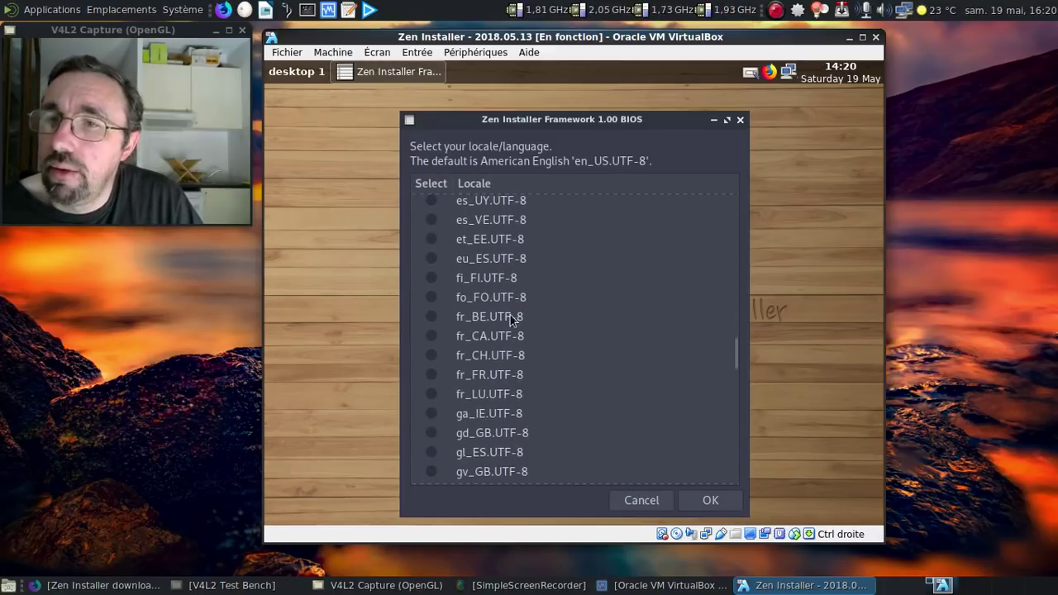
left_click(431, 374)
left_click(713, 501)
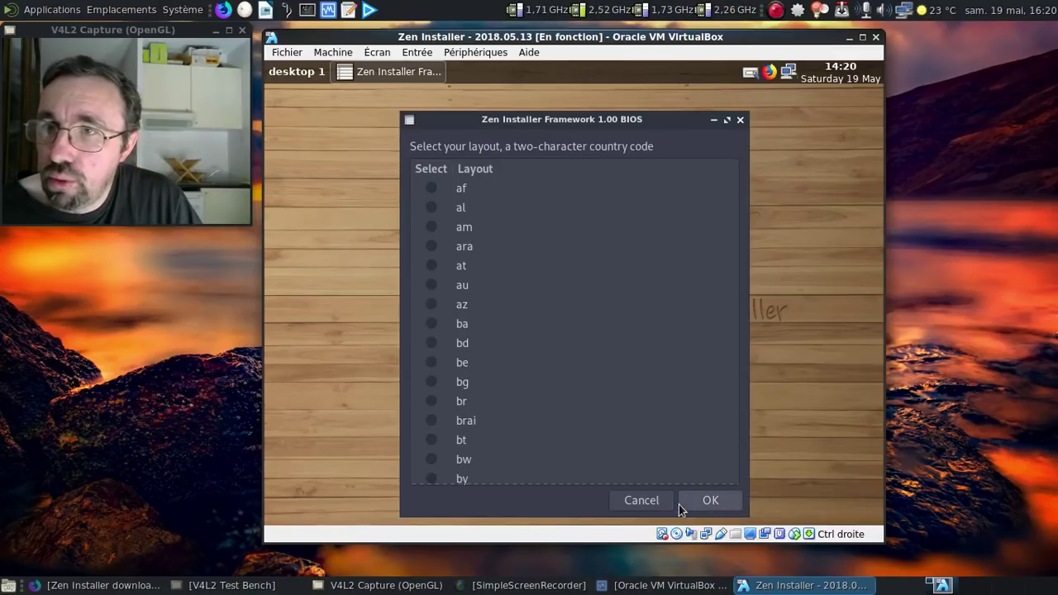
- Set the keyboard layout to fr and decline changing the keyboard variant
scroll(452, 350, "down", 5)
scroll(450, 353, "down", 3)
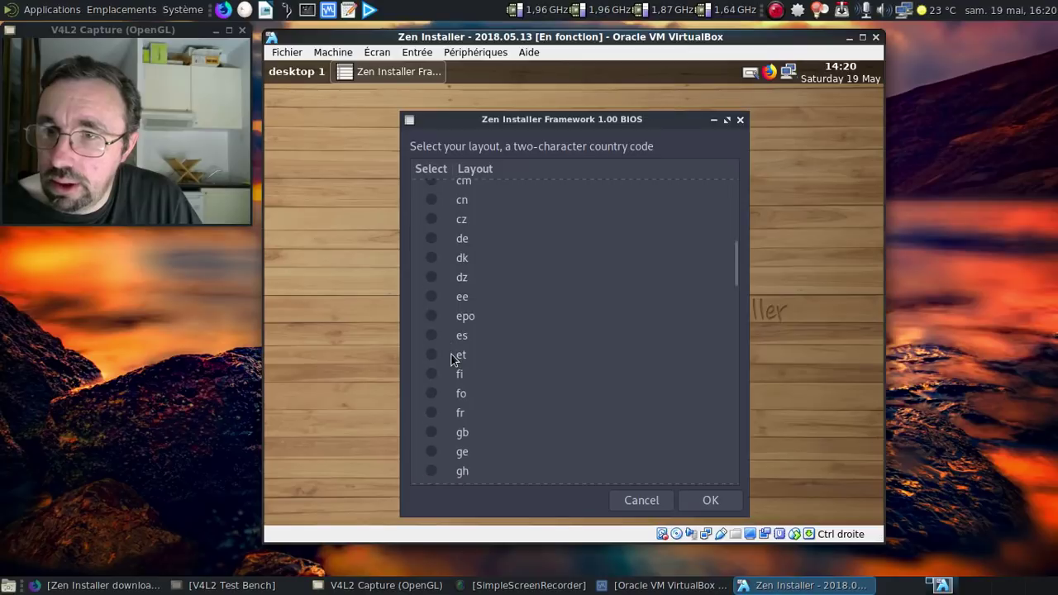
left_click(431, 412)
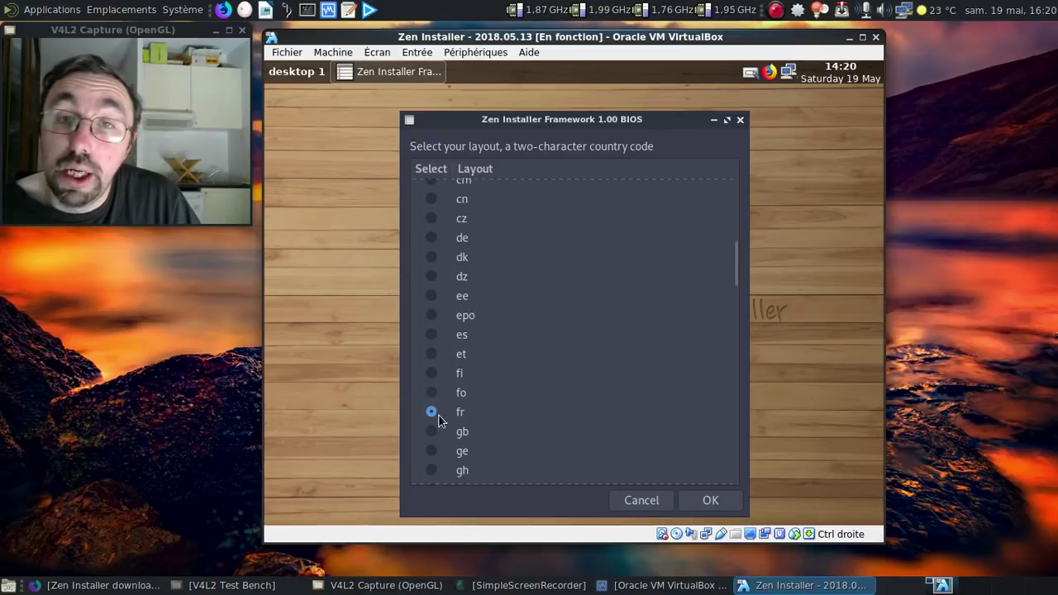
left_click(710, 500)
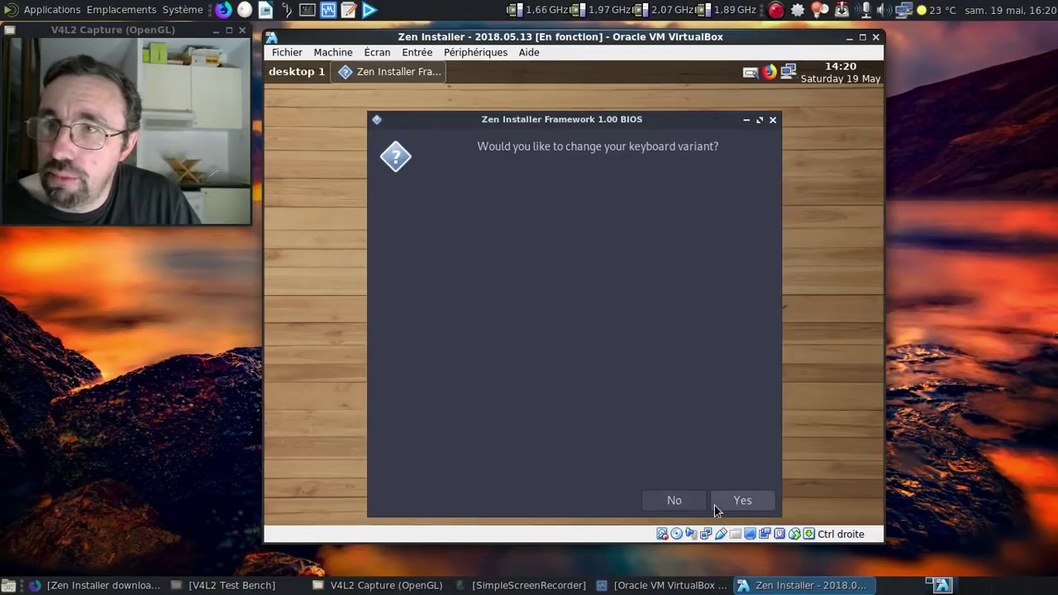
left_click(692, 502)
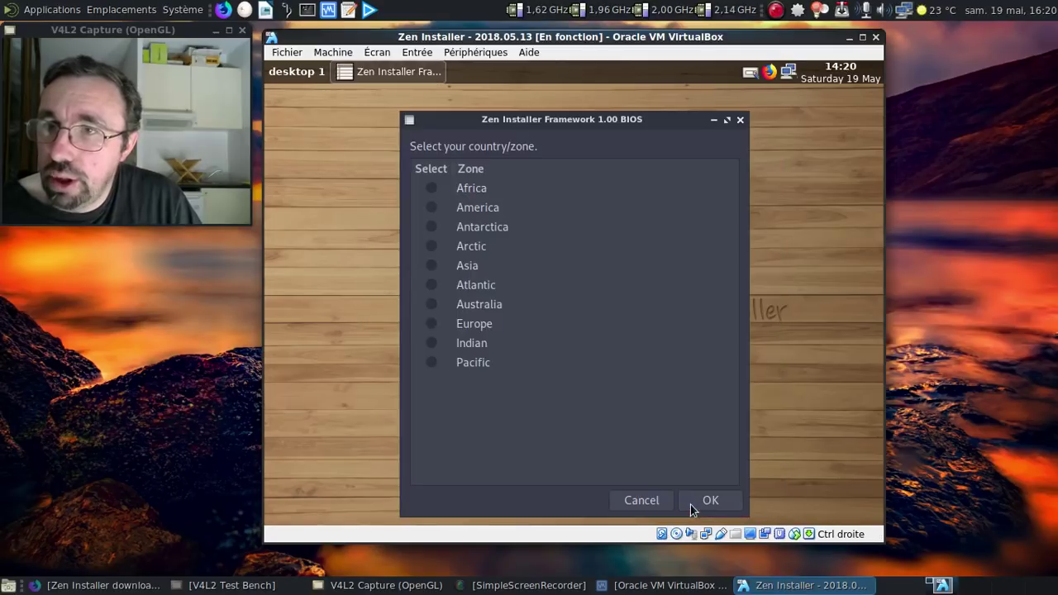
- Set the time zone to Europe with the Paris sub-zone and continue to the hostname entry
left_click(432, 324)
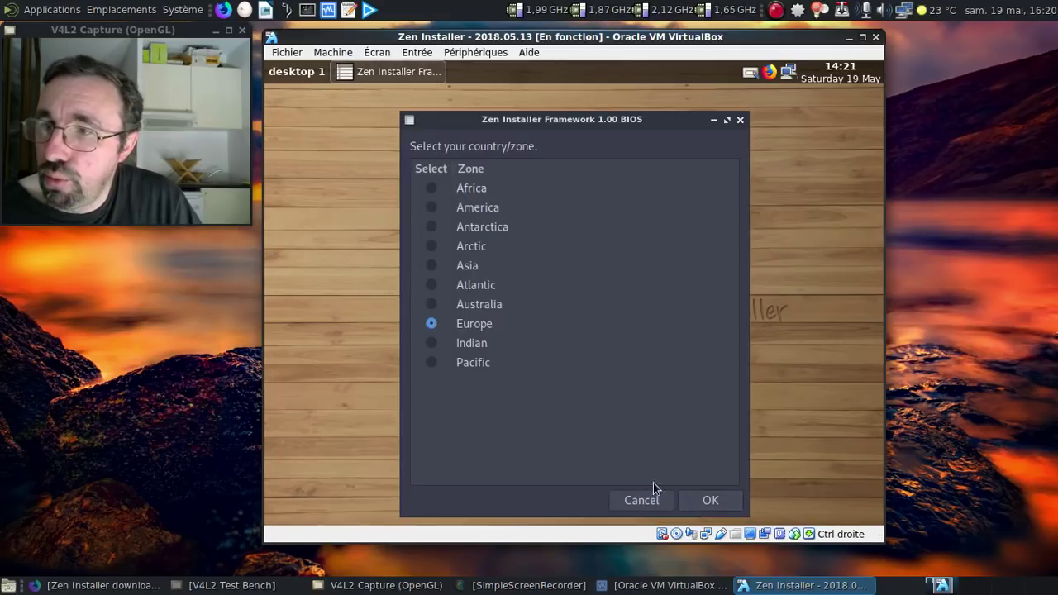
left_click(710, 500)
scroll(550, 348, "down", 10)
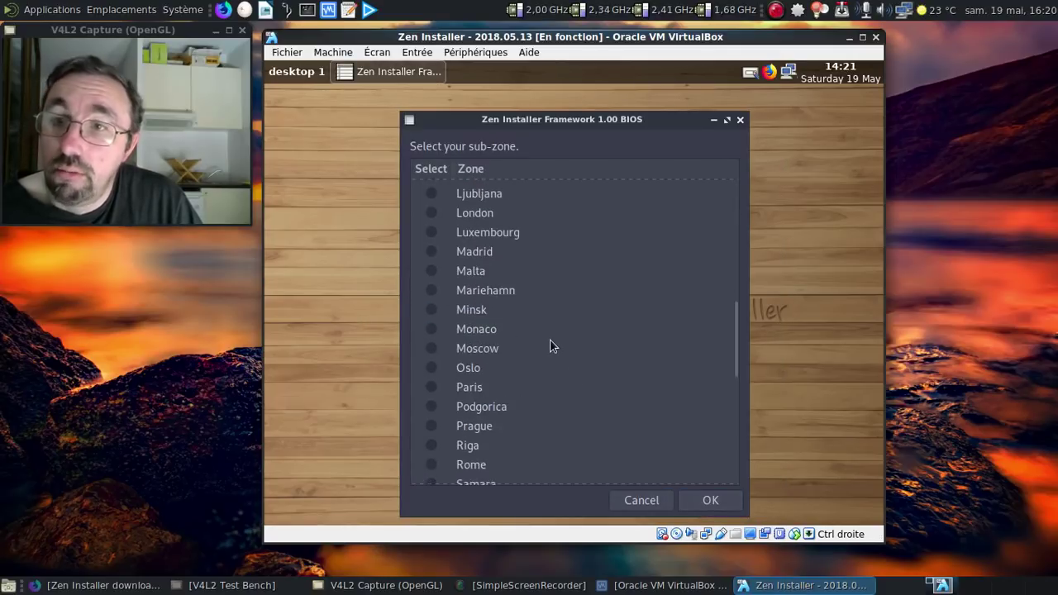
left_click(433, 388)
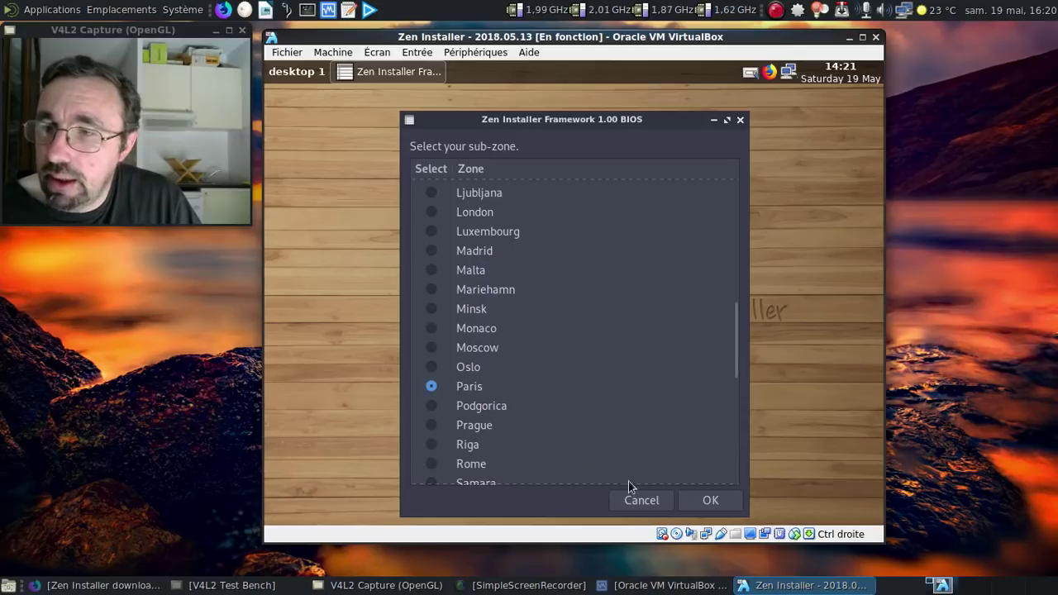
left_click(709, 500)
left_click(704, 499)
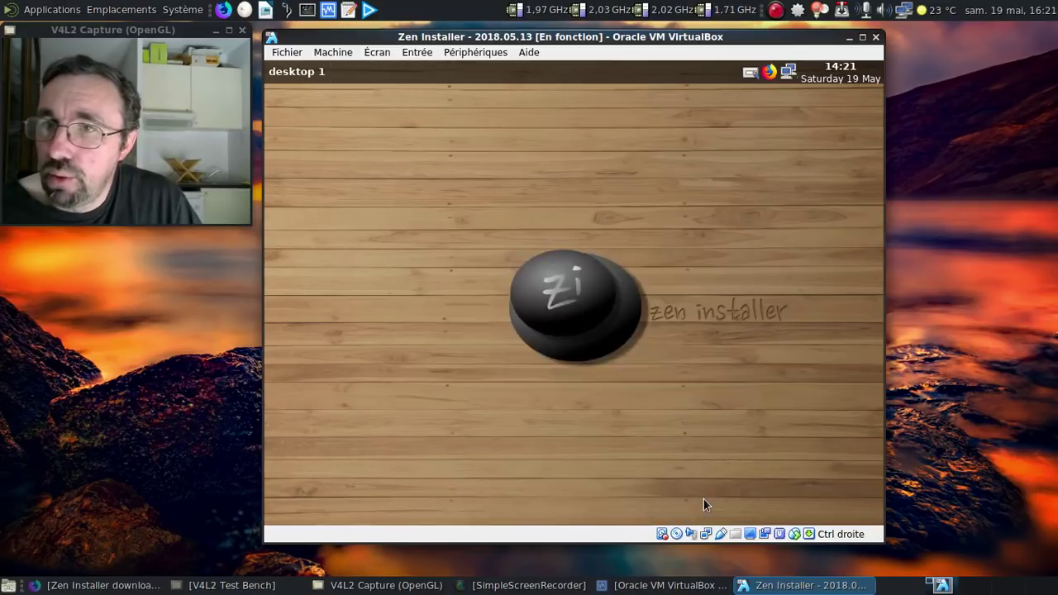
- Prefix the default hostname revenge with the user's nickname and a hyphen, and enter the new user's username in lowercase
key("Home")
type("fredo")
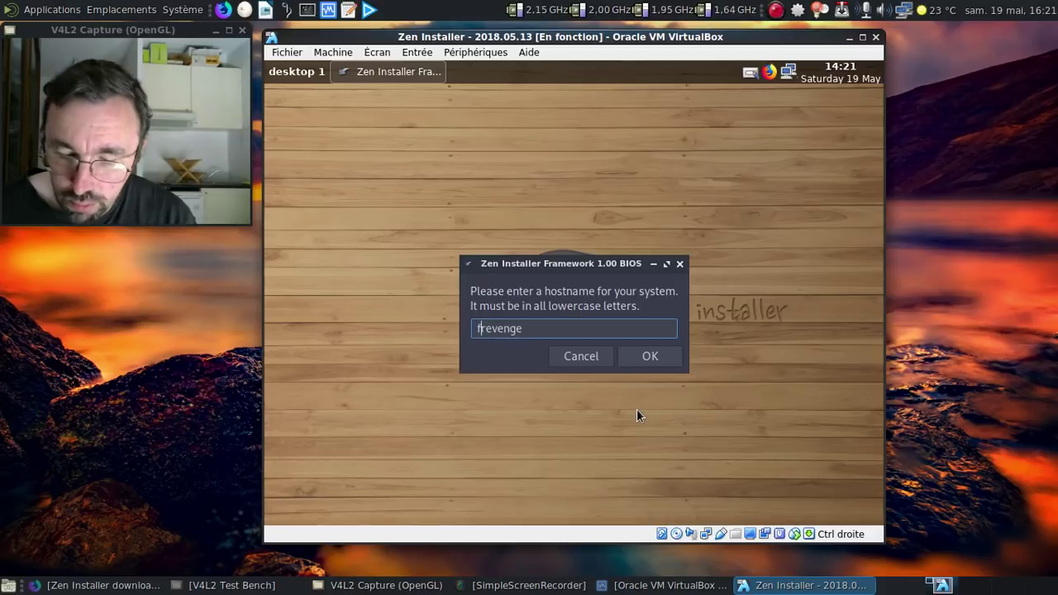
type("-")
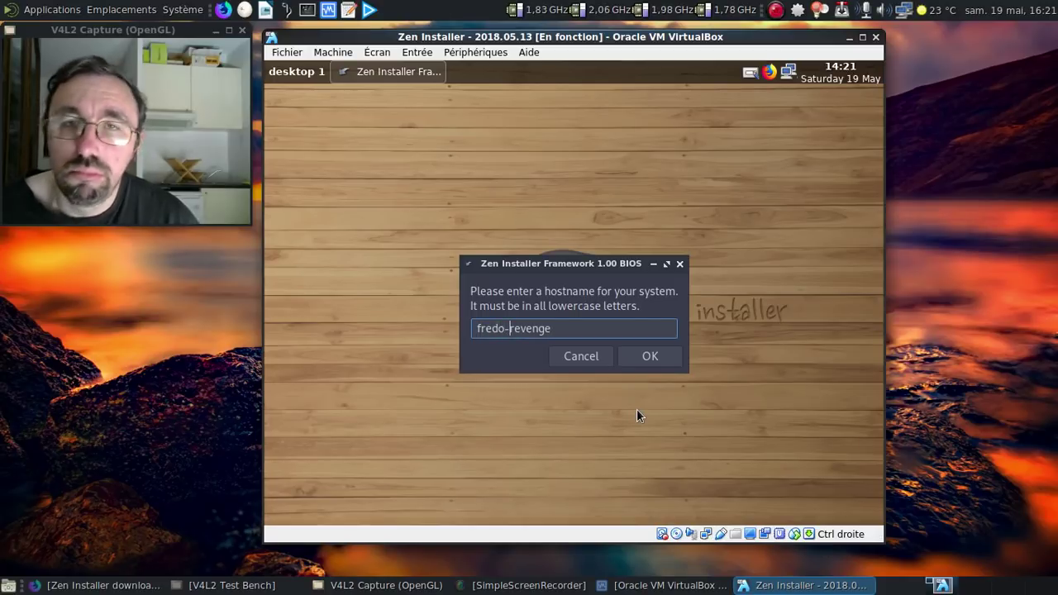
left_click(636, 354)
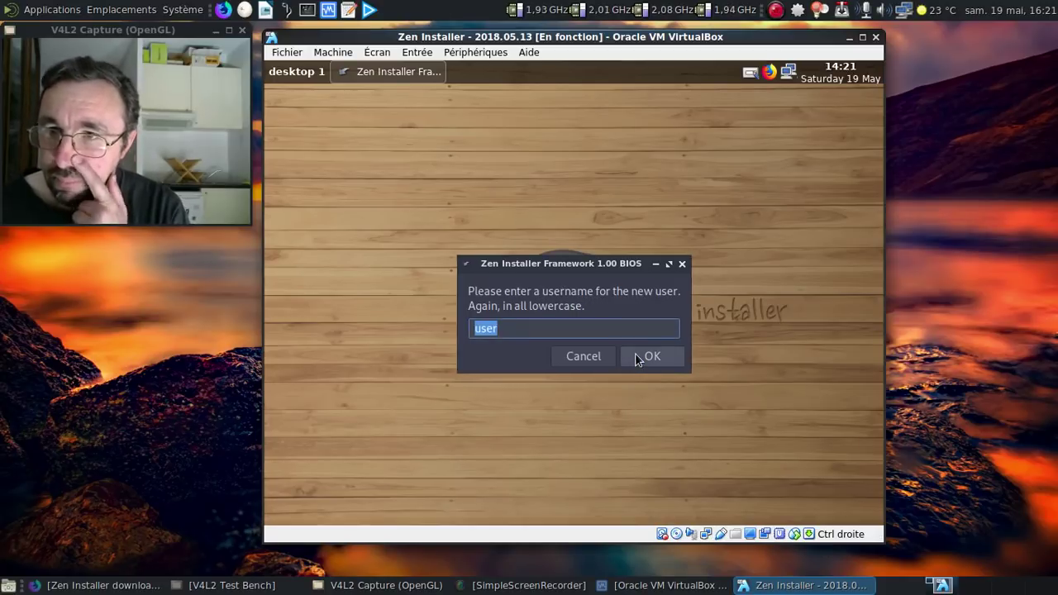
type("fredo")
left_click(635, 353)
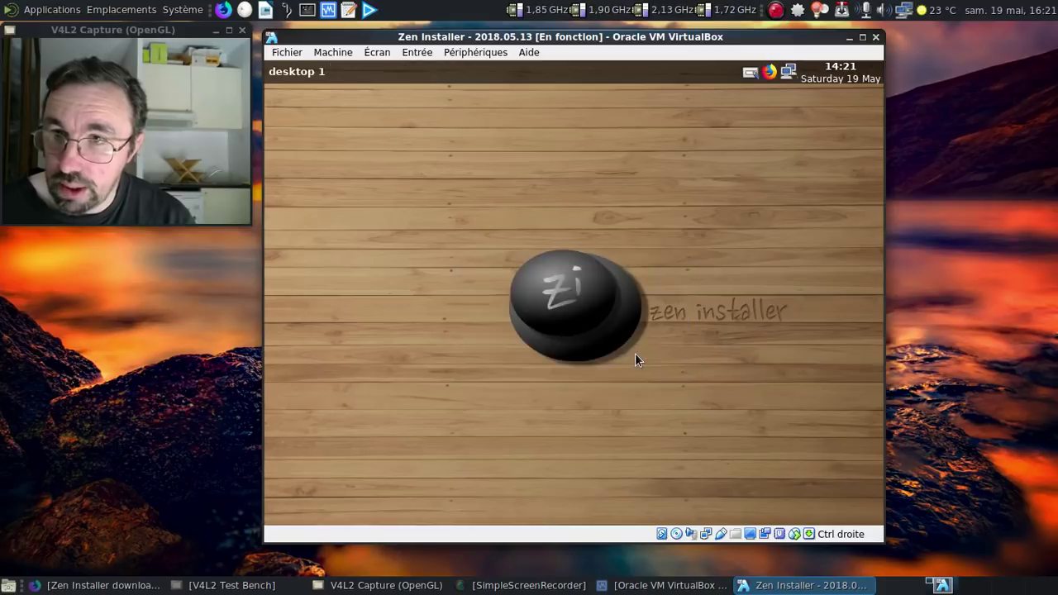
- Enter the root password and re-enter it for verification
type("********")
left_click(635, 353)
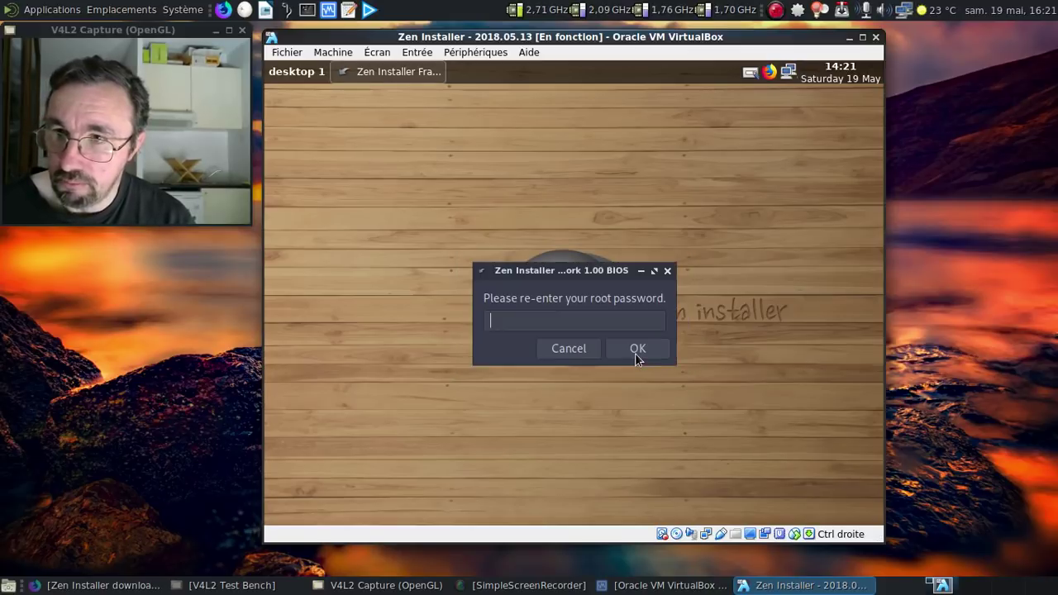
type("****")
key("BackSpace")
key("BackSpace")
key("BackSpace")
key("BackSpace")
type("******")
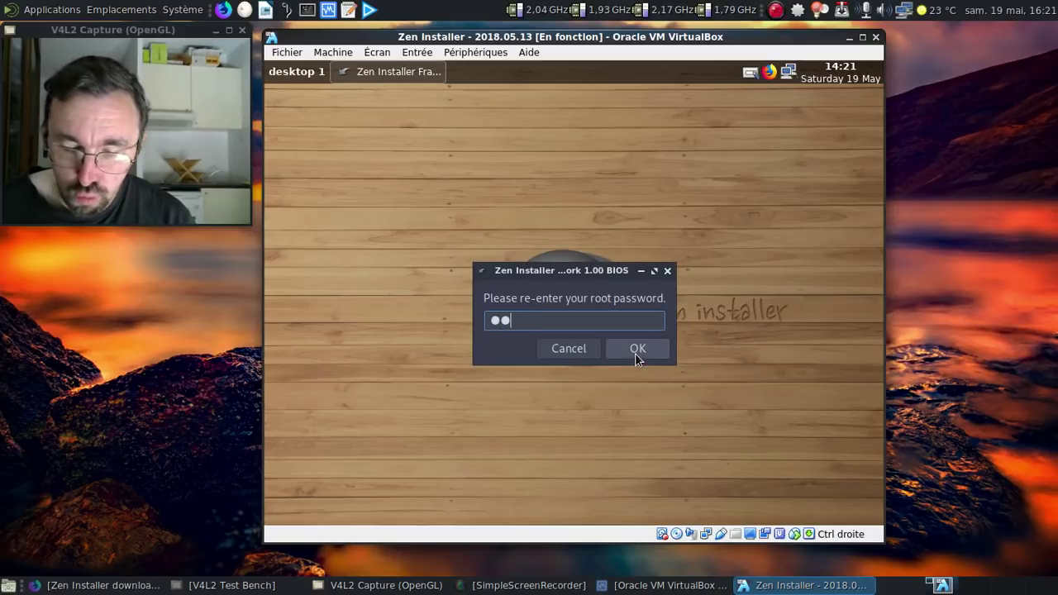
type("**")
left_click(635, 353)
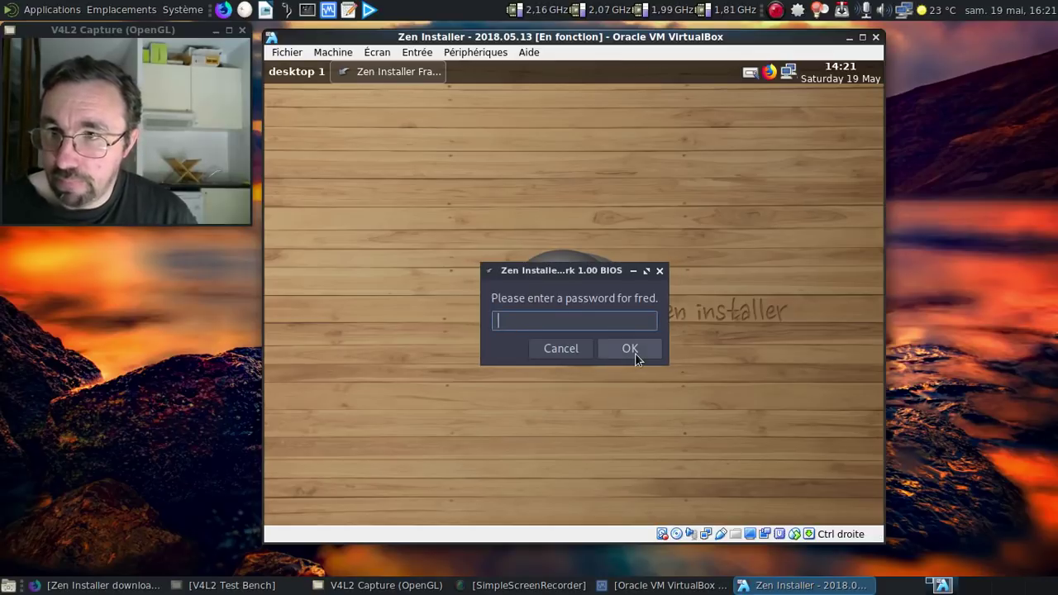
- Enter the new user's account password and re-enter it for verification
type("********")
left_click(635, 353)
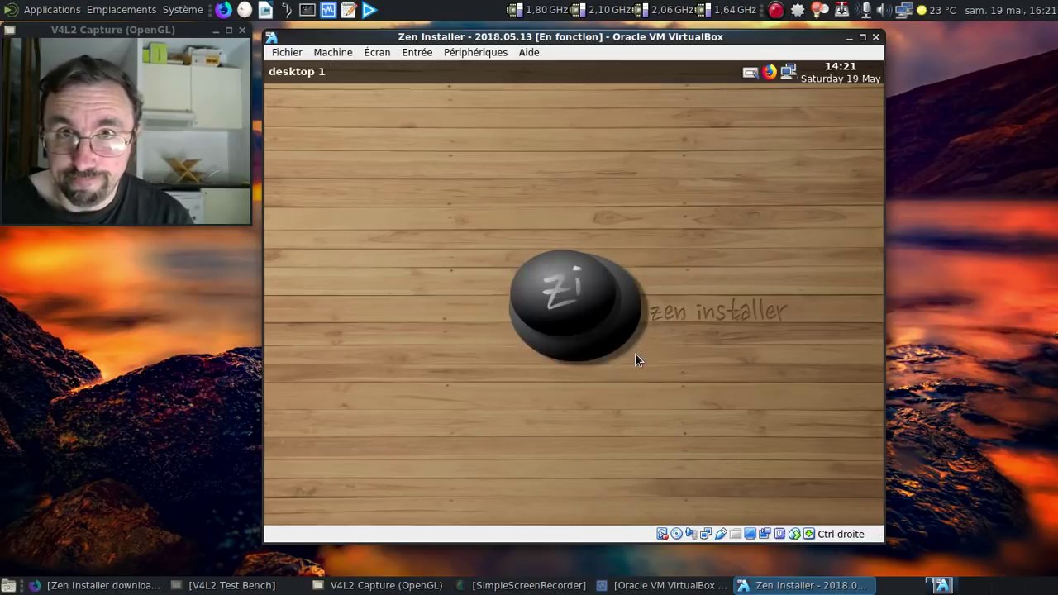
type("********")
left_click(635, 353)
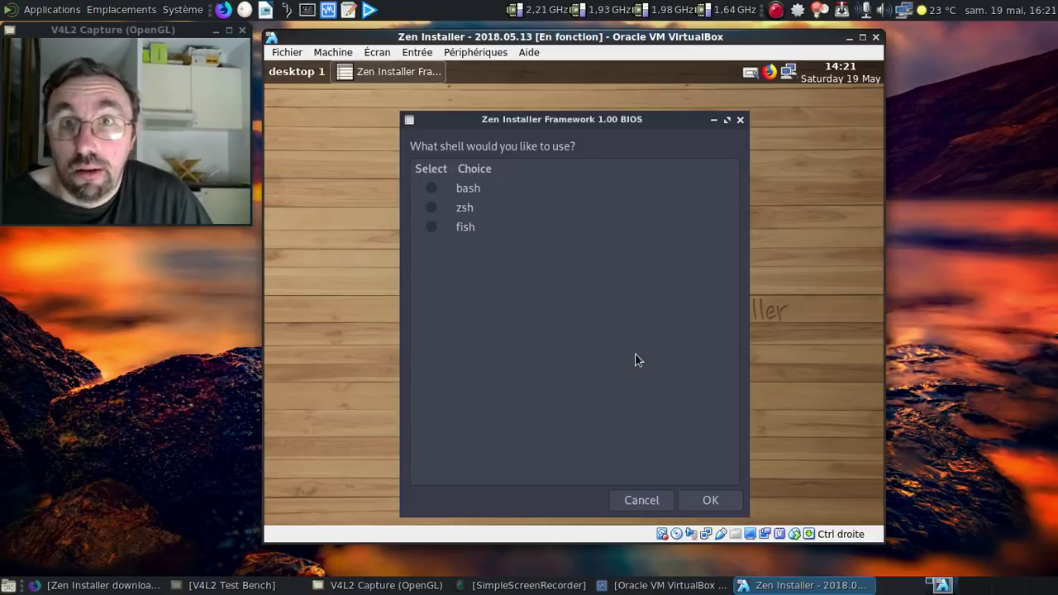
- Choose zsh as the shell and the standard linux kernel for the installation
left_click(431, 207)
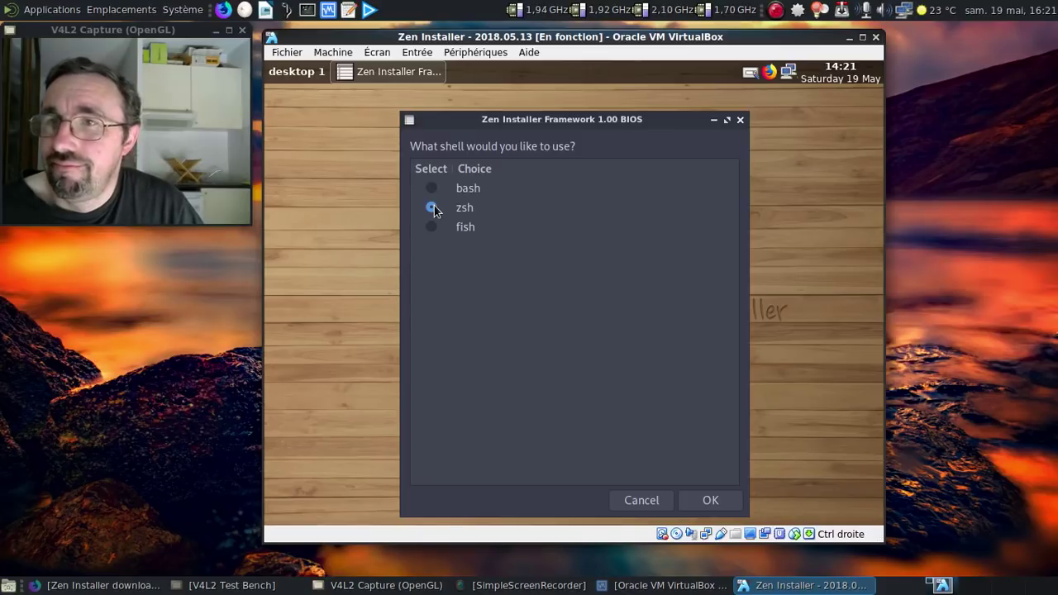
left_click(713, 500)
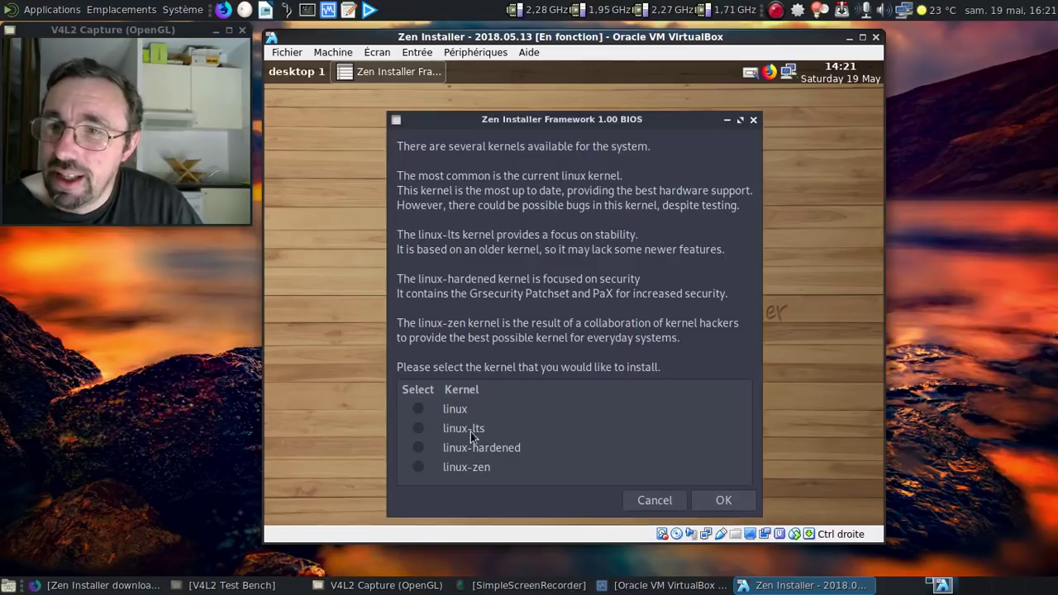
left_click(418, 407)
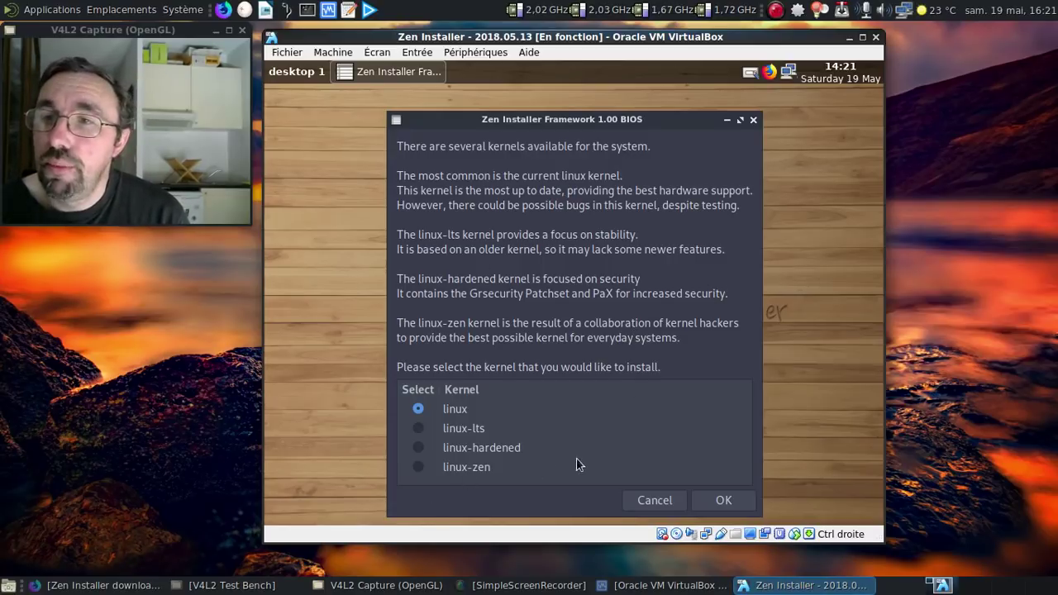
left_click(700, 502)
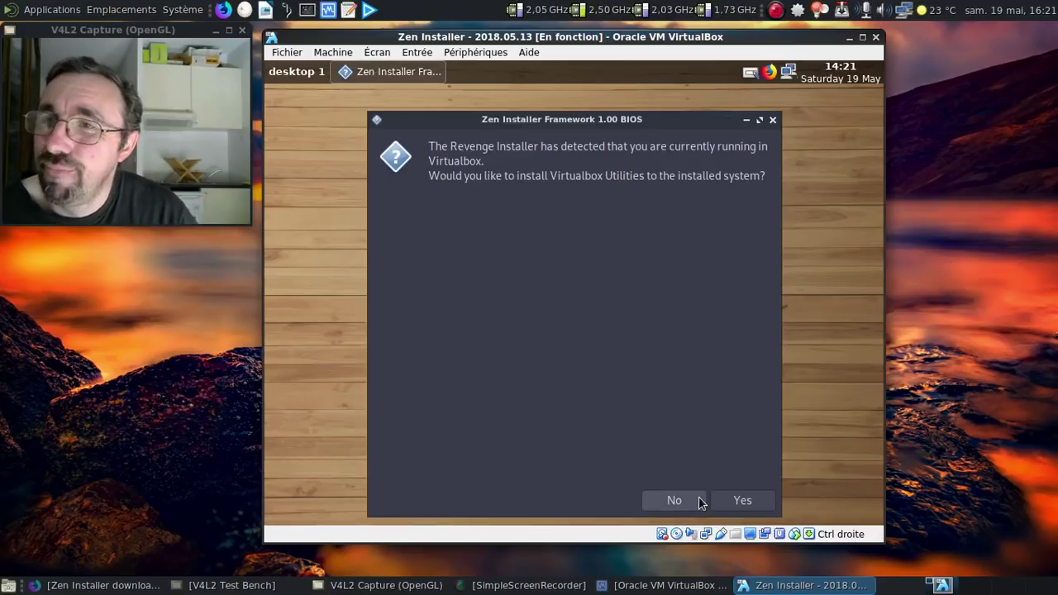
- Accept installing the Virtualbox Utilities and adding revenge_repo to /etc/pacman.conf, but decline installing pamac
left_click(716, 502)
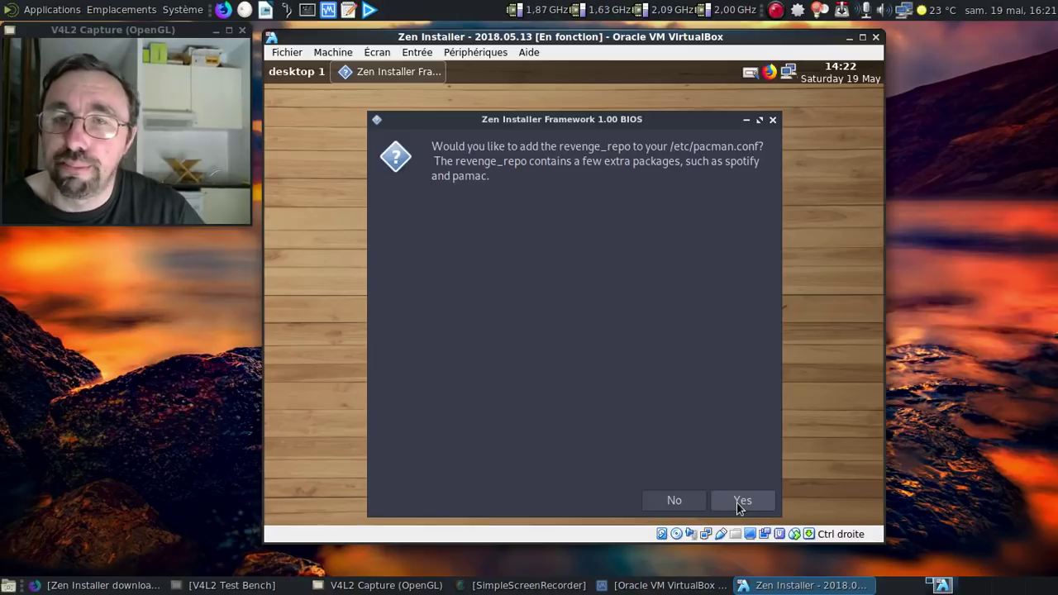
left_click(739, 502)
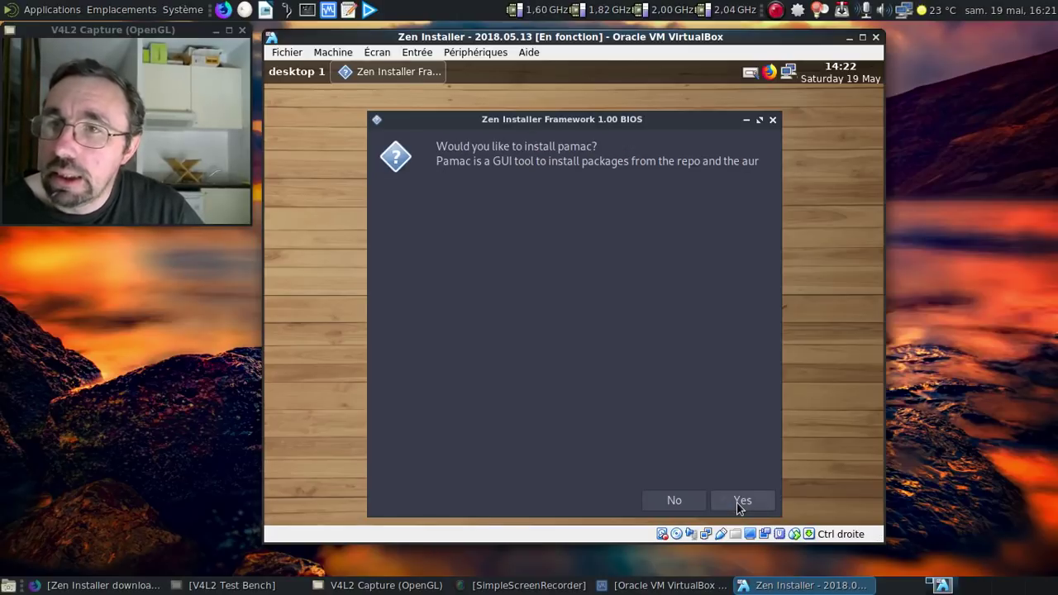
left_click(670, 506)
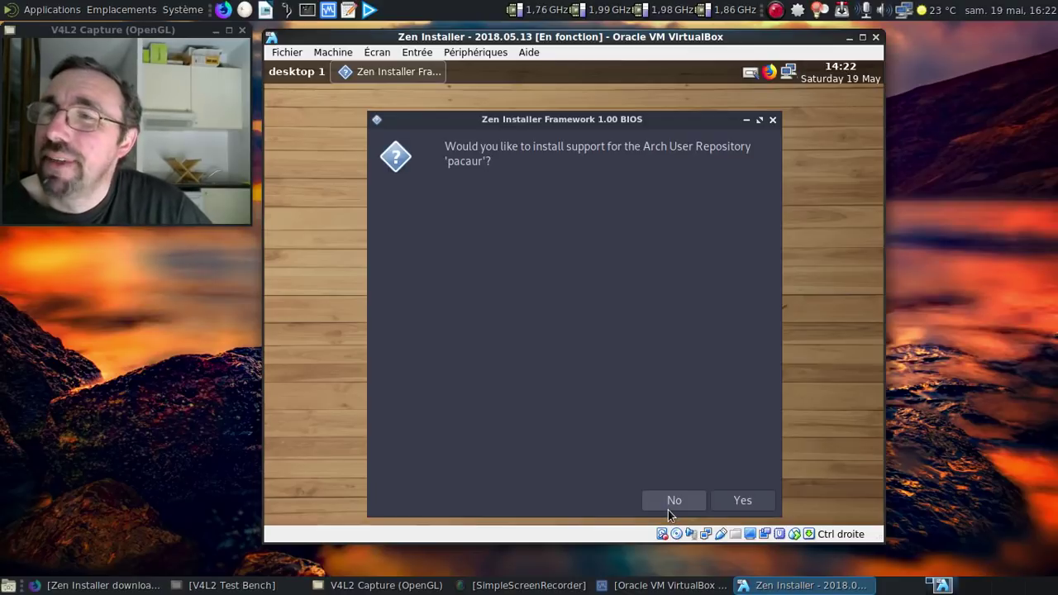
- Decline Arch User Repository support through pacaur, but accept installing printer support
left_click(668, 508)
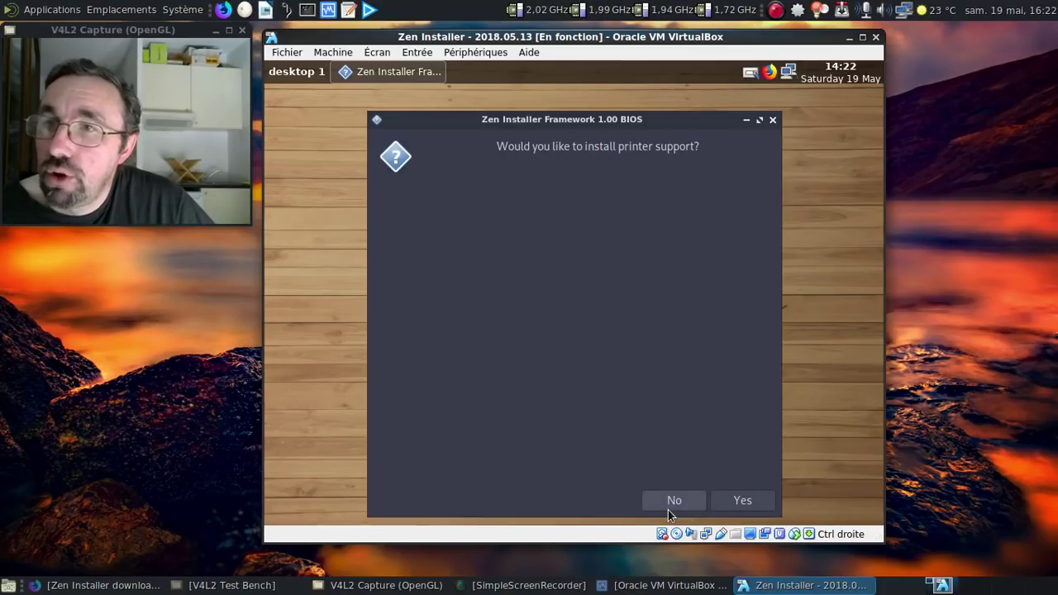
left_click(724, 501)
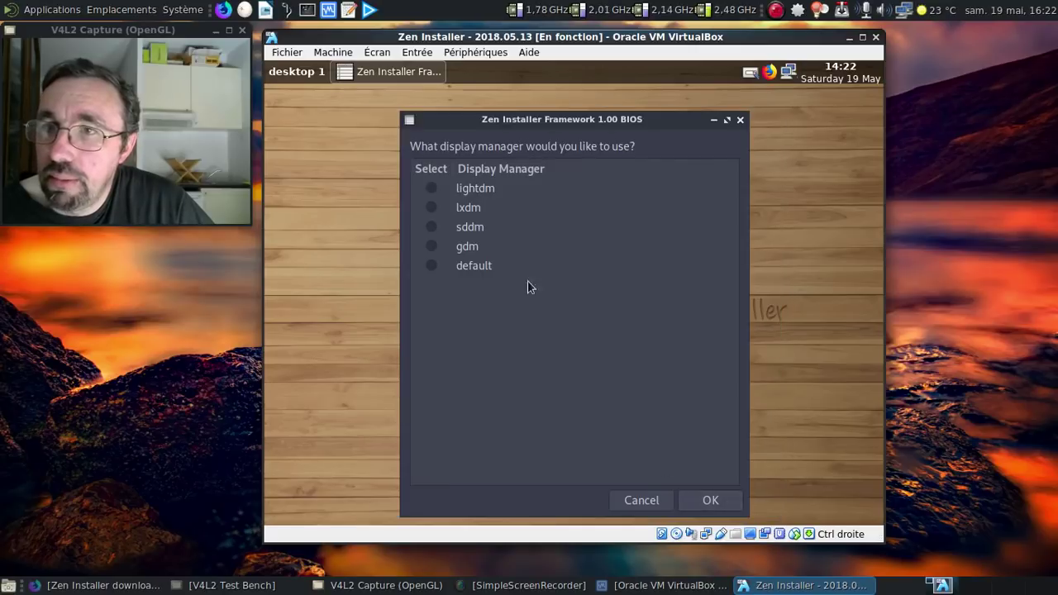
- Choose lightdm as the display manager and "mate mate-extra mate-revenge-desktop" as the desktop to install
left_click(432, 189)
left_click(711, 501)
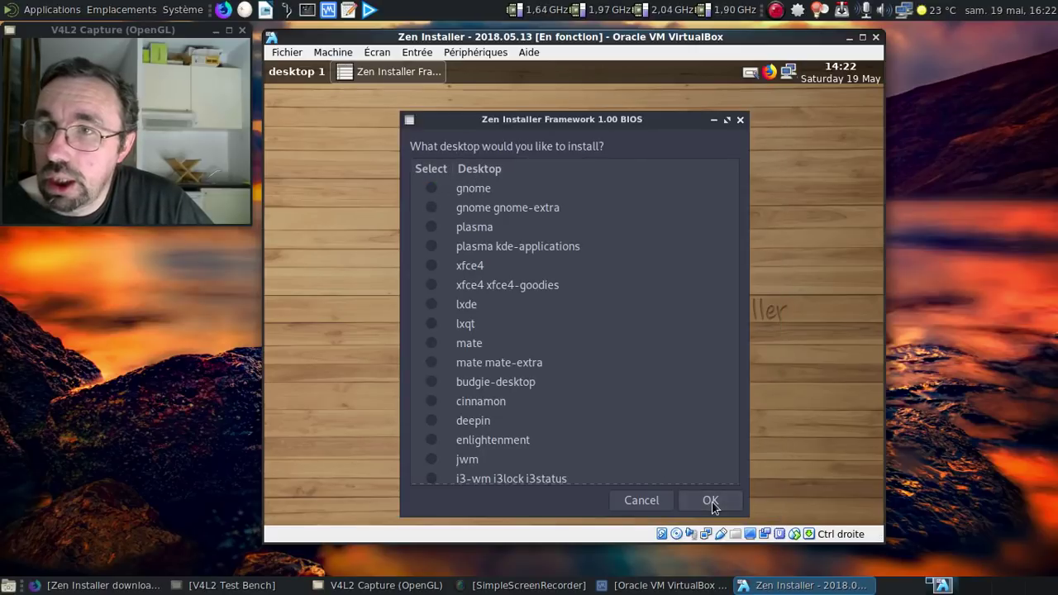
scroll(515, 267, "down", 3)
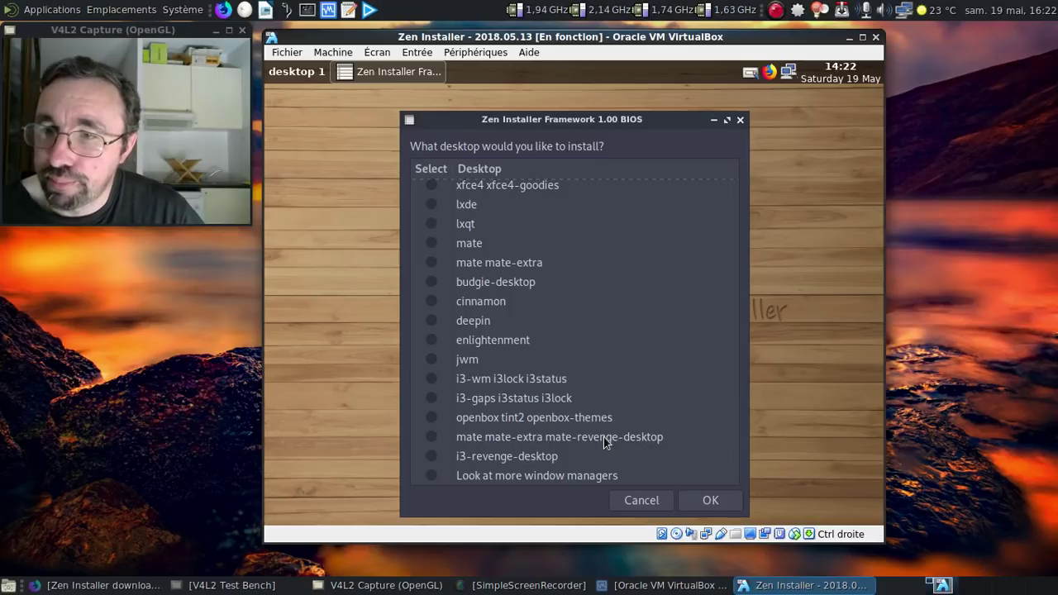
left_click(431, 437)
left_click(707, 500)
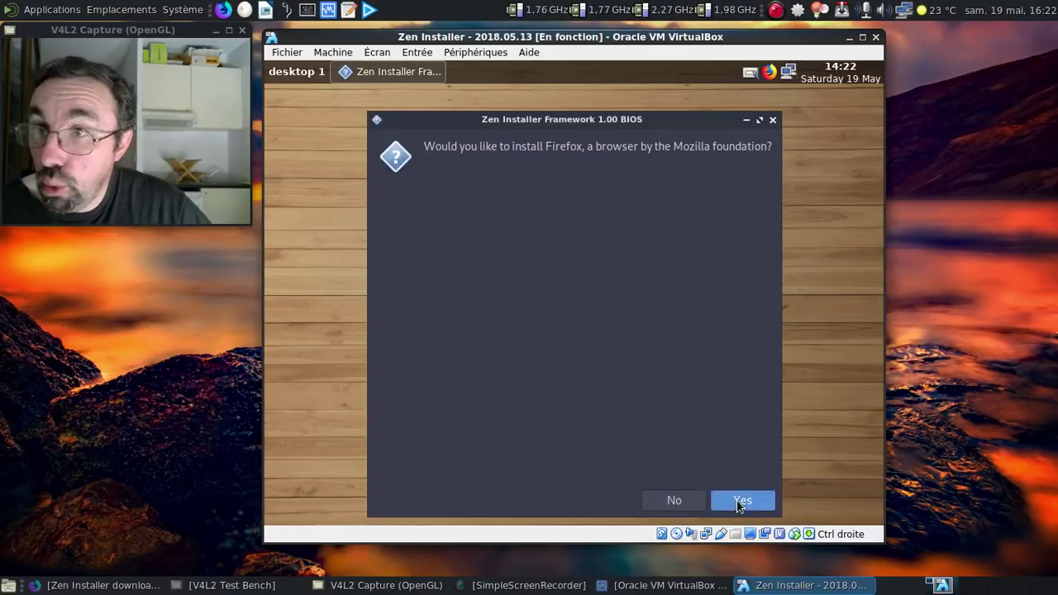
- Accept installing Firefox and choose the French language pack firefox-i18n-fr
left_click(740, 500)
scroll(431, 285, "down", 5)
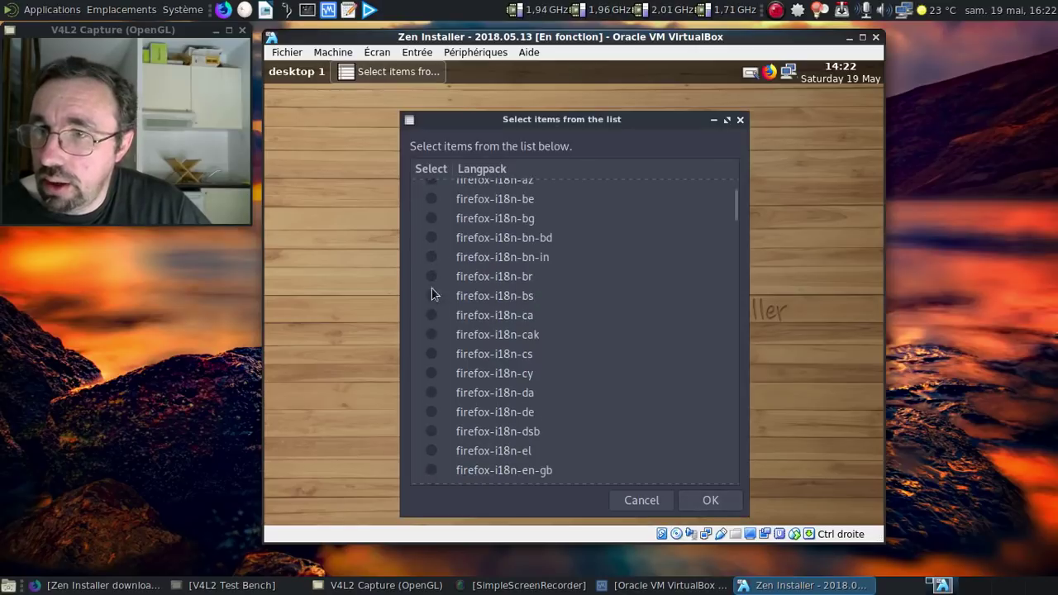
scroll(453, 351, "down", 3)
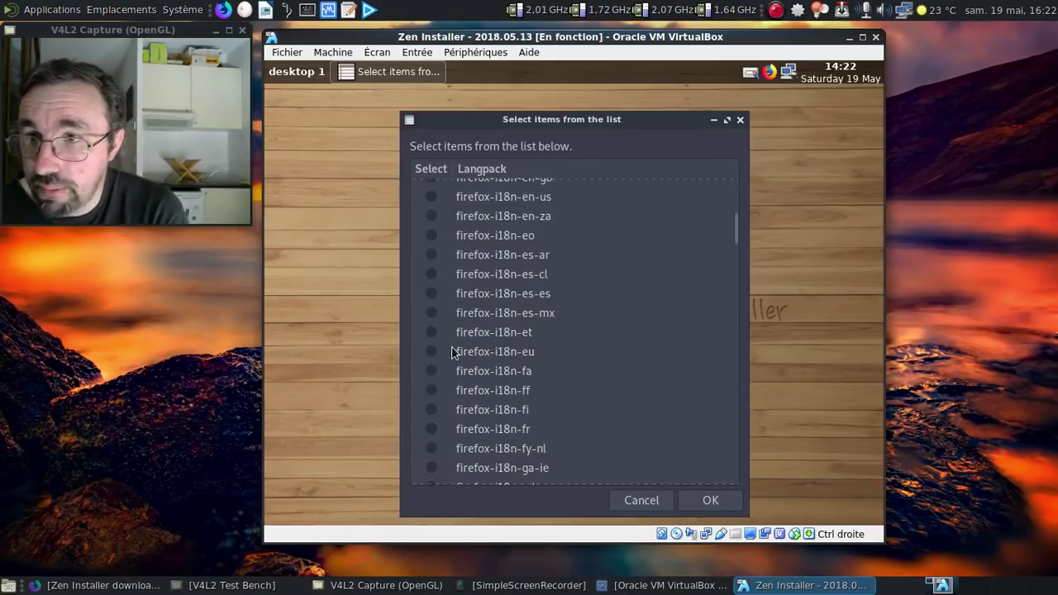
left_click(433, 430)
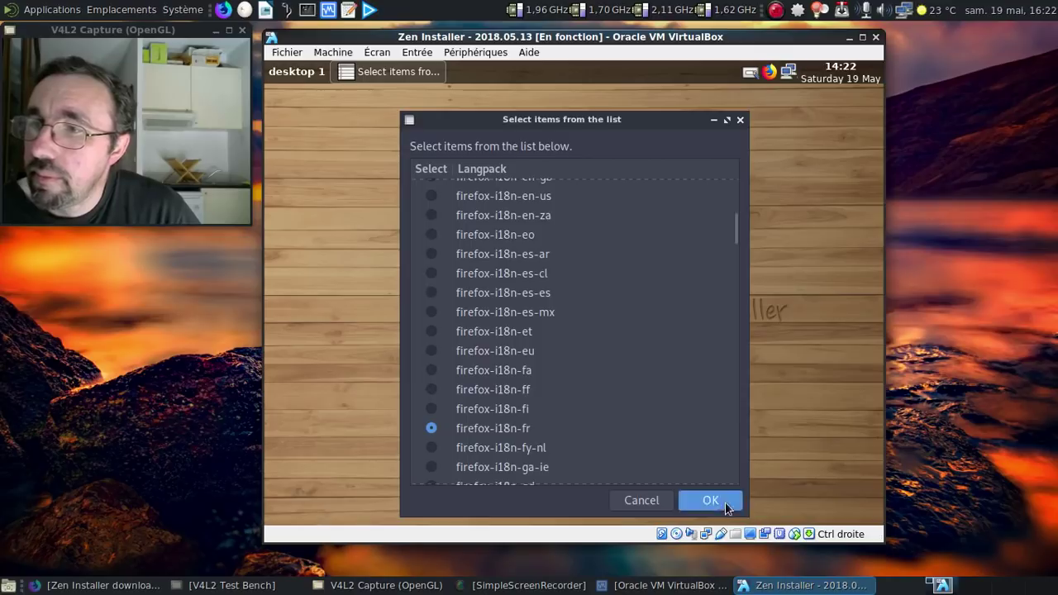
left_click(711, 501)
- Accept installing LibreOffice in the fresh version with the libreoffice-fresh-fr language pack
left_click(723, 501)
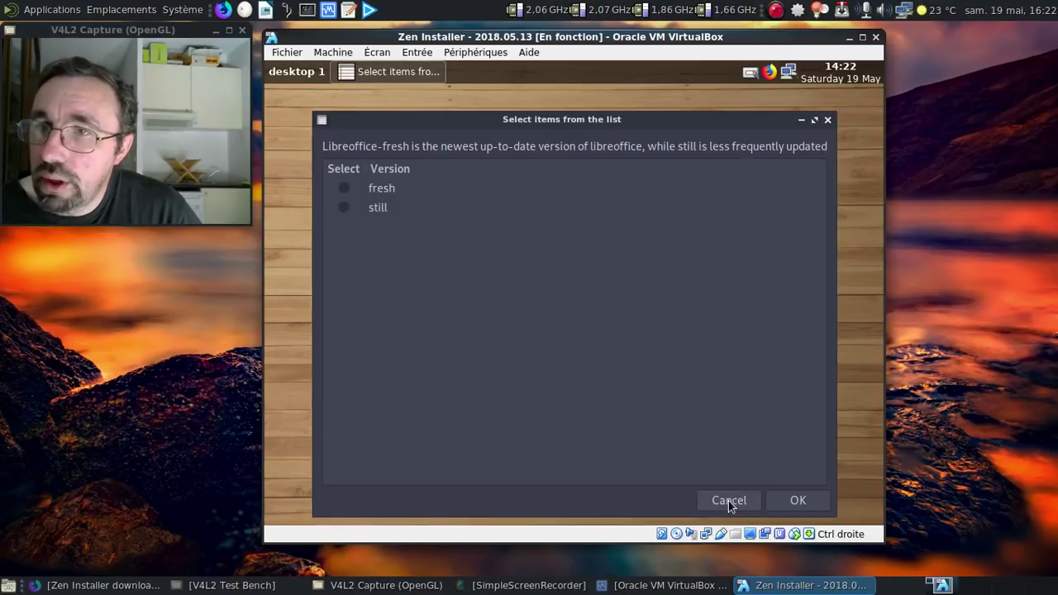
left_click(345, 189)
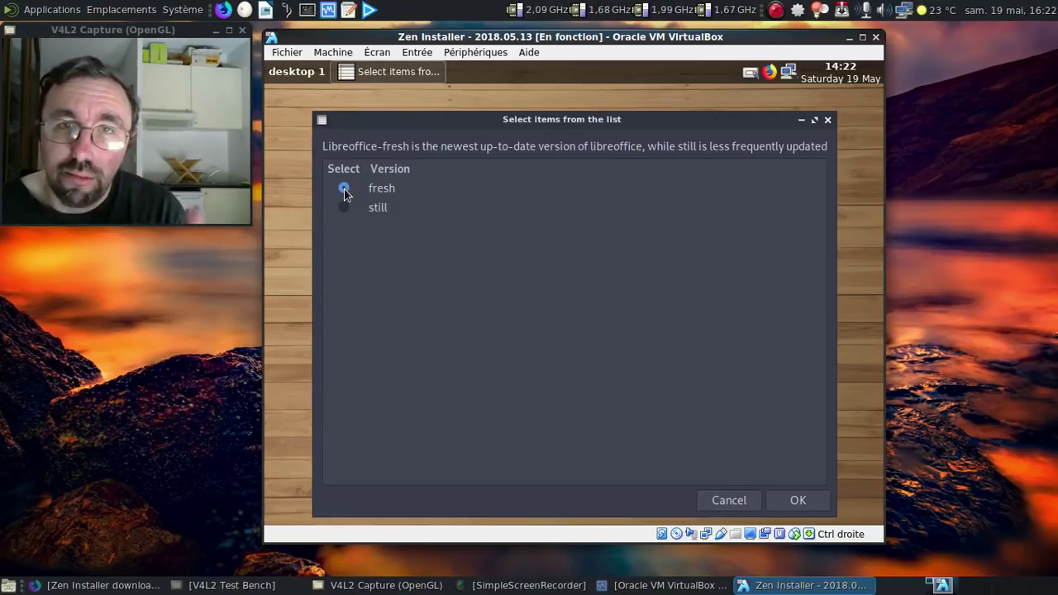
left_click(791, 504)
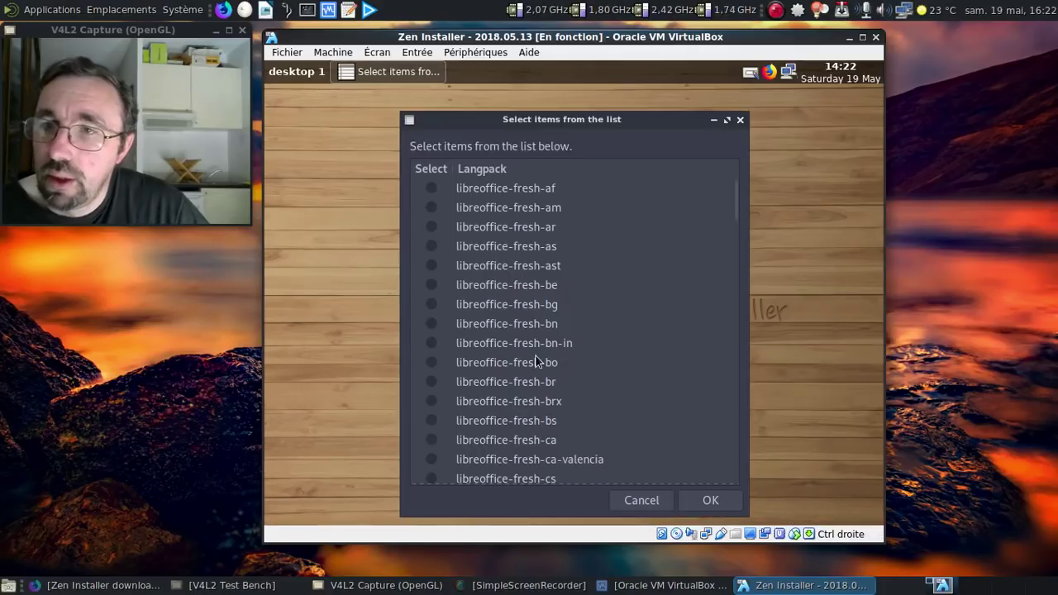
scroll(535, 355, "down", 3)
scroll(535, 355, "down", 5)
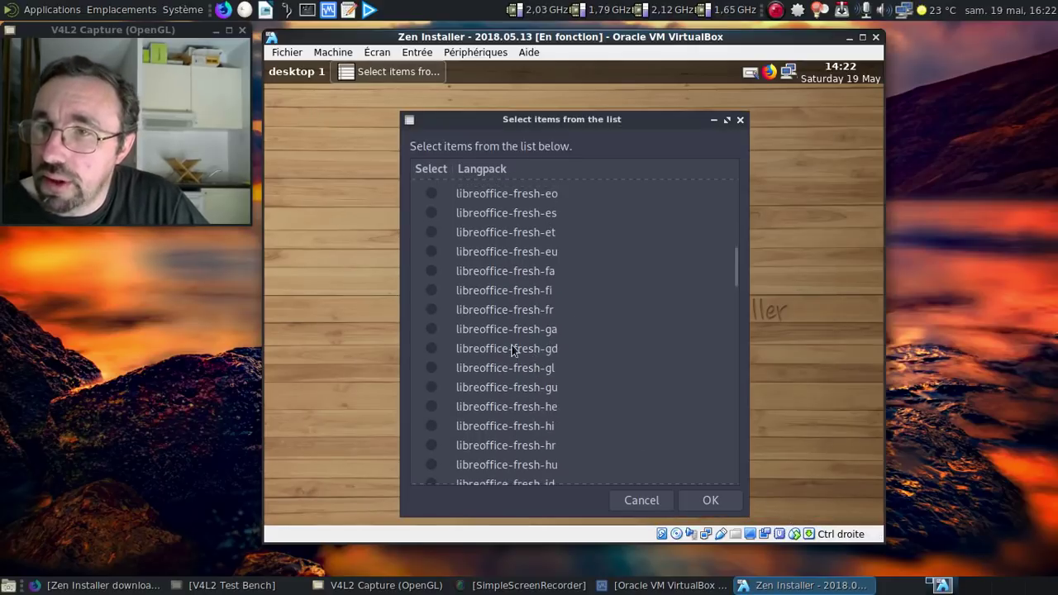
left_click(432, 309)
left_click(715, 493)
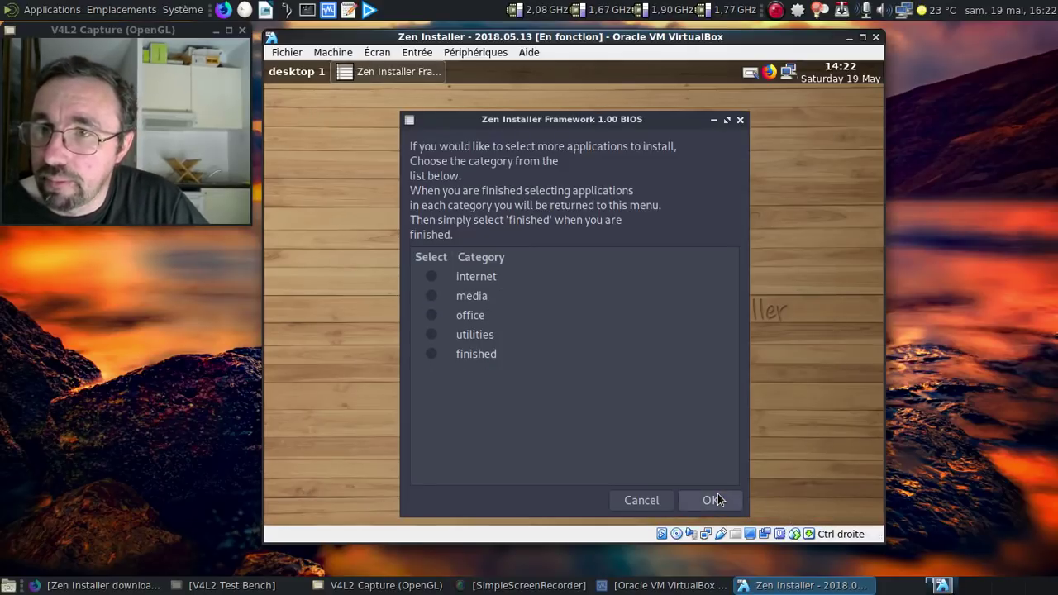
- Add filezilla, thunderbird, transmission-gtk and hexchat from the internet category to the applications to install
left_click(432, 277)
left_click(704, 495)
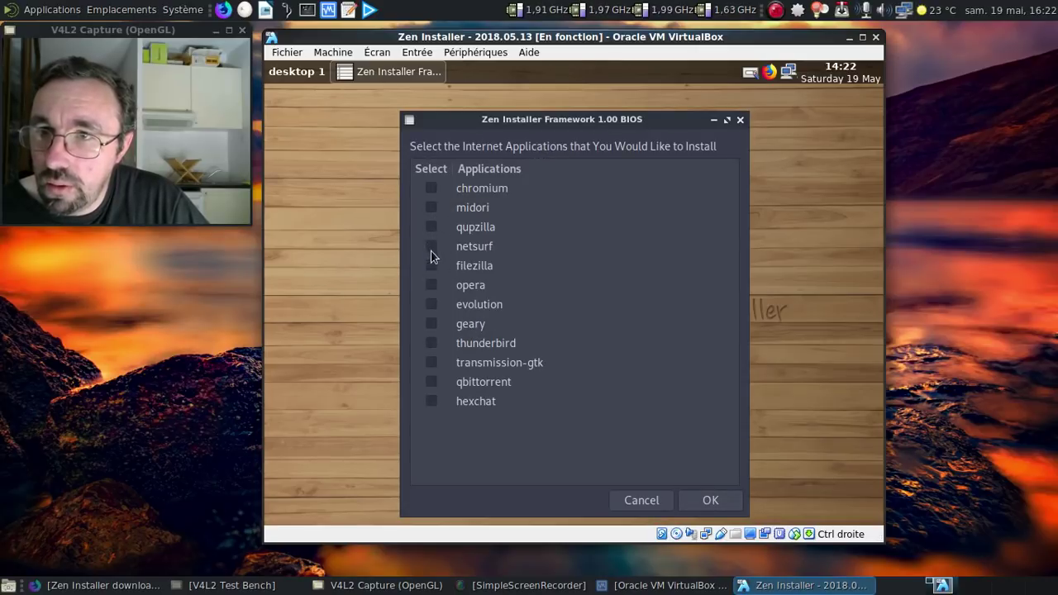
left_click(432, 344)
left_click(434, 361)
left_click(433, 403)
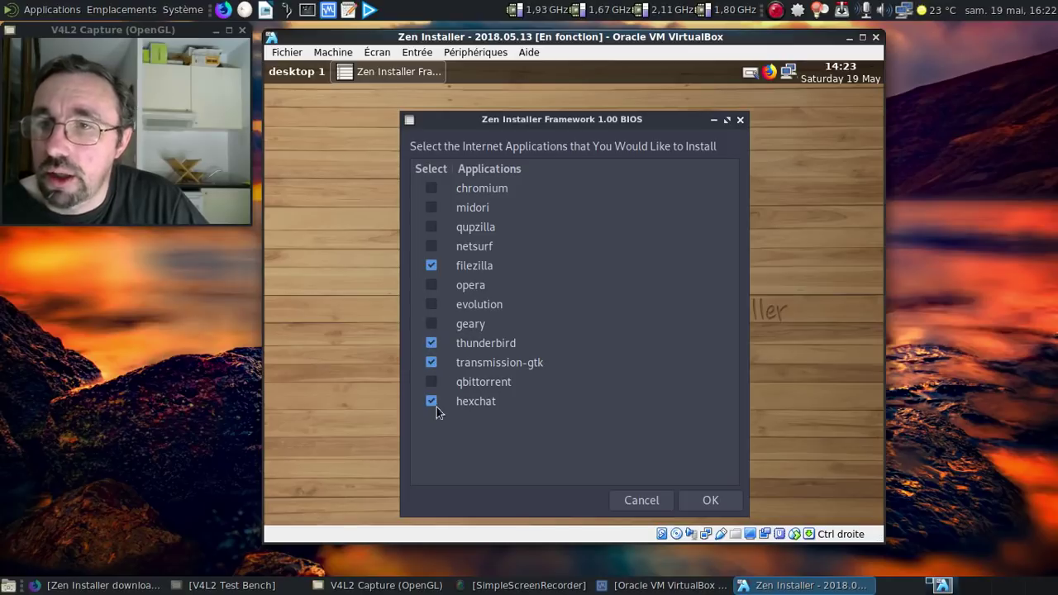
left_click(693, 495)
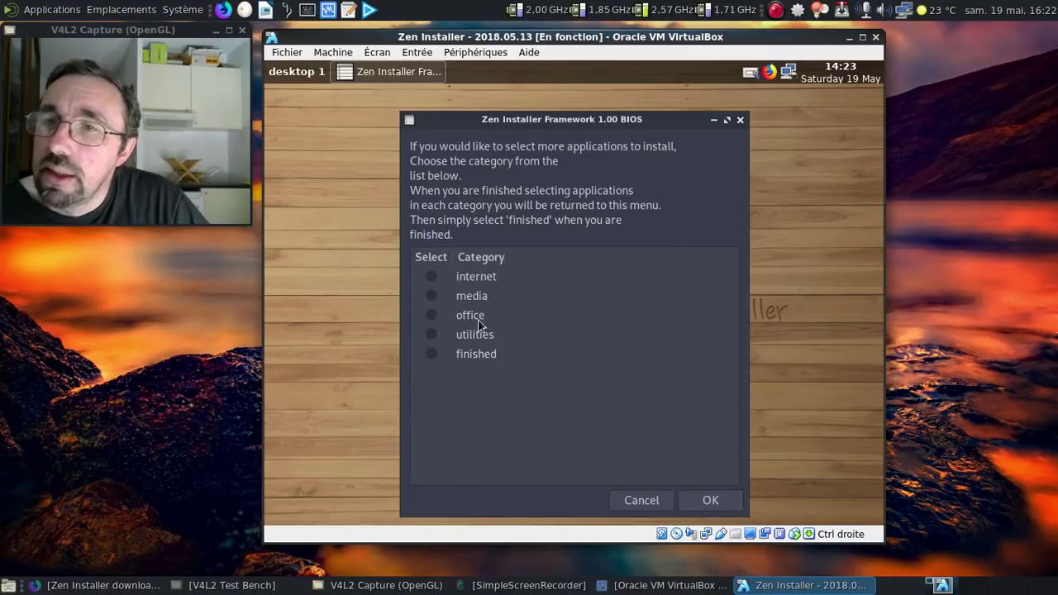
- Add gimp, vlc, shotwell and brasero from the media category to the applications to install
left_click(431, 296)
left_click(710, 502)
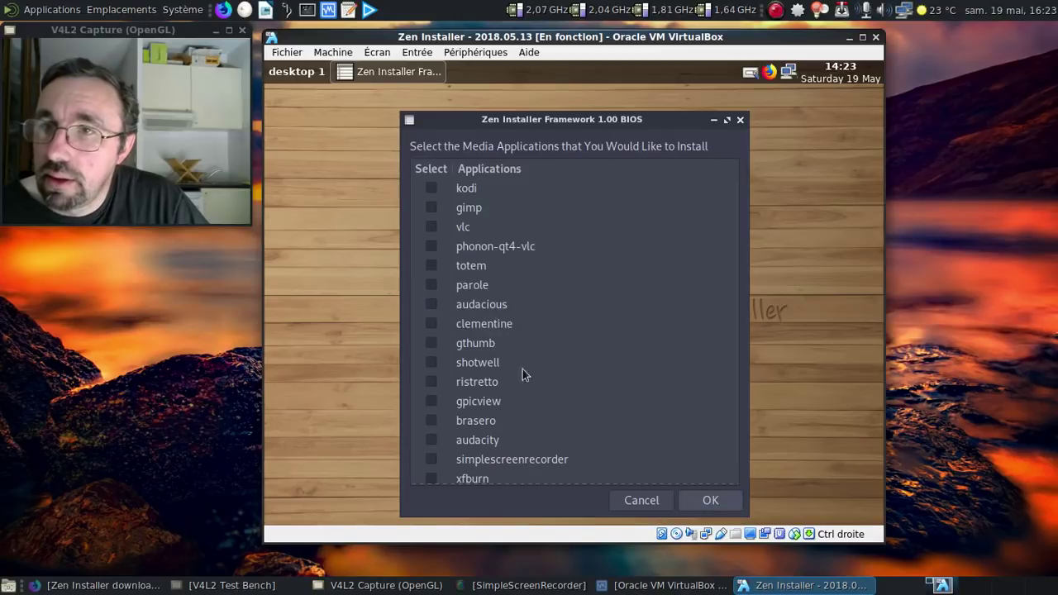
left_click(431, 226)
left_click(431, 207)
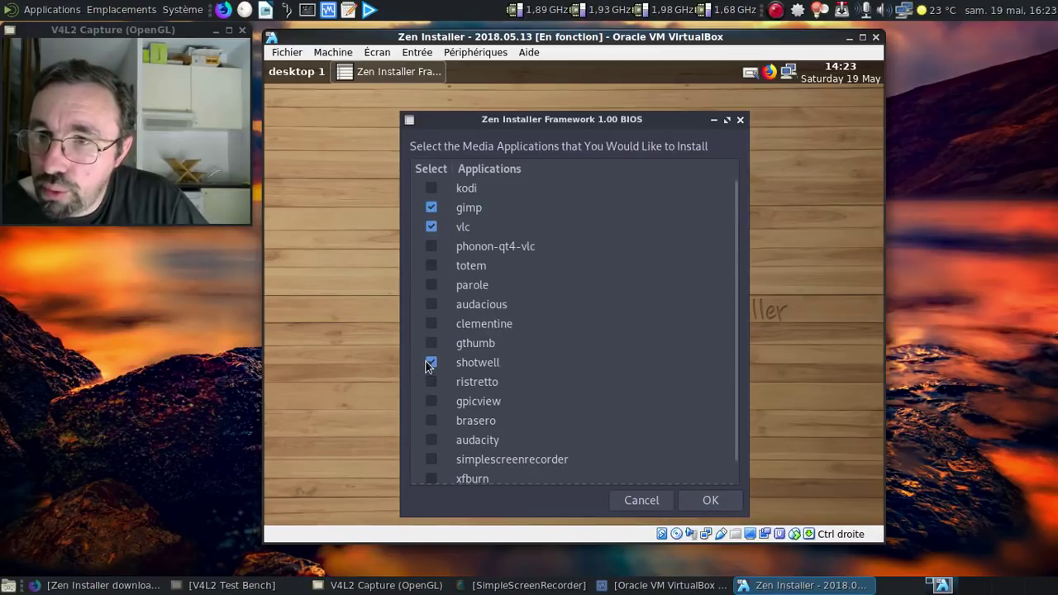
scroll(522, 373, "down", 1)
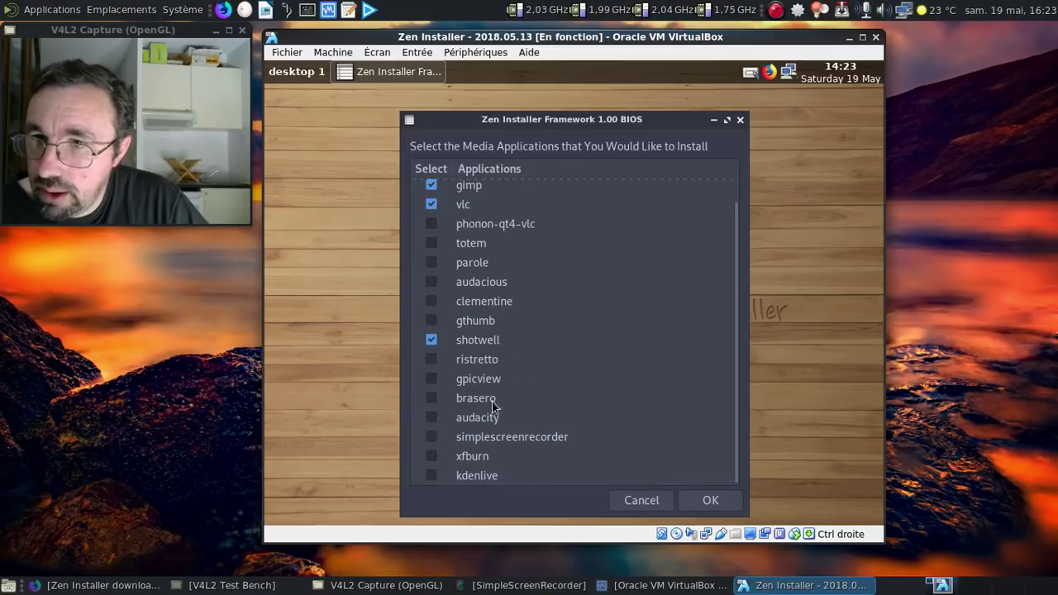
left_click(432, 399)
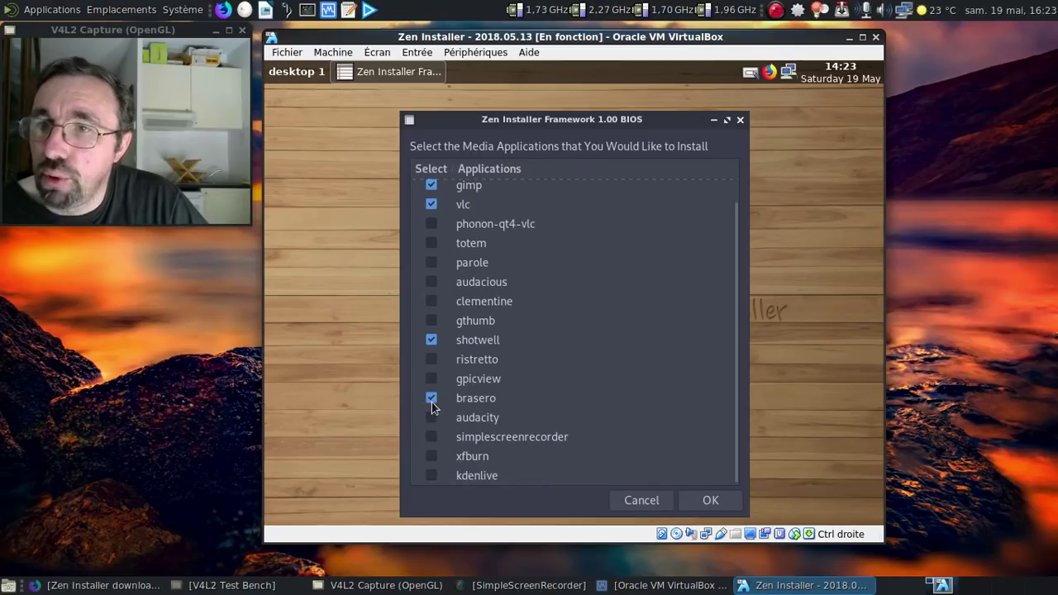
left_click(730, 504)
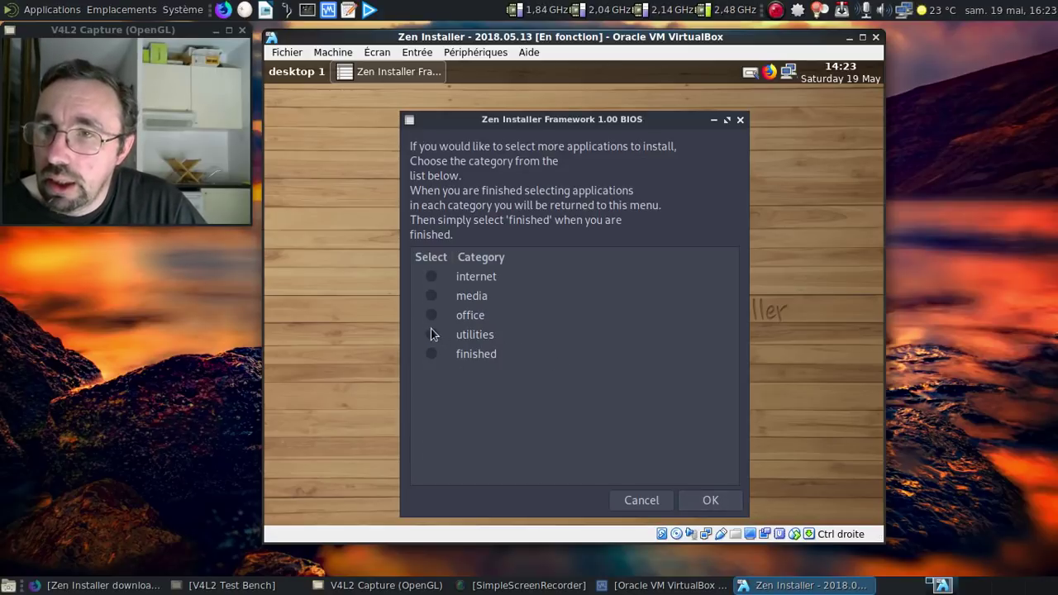
- Add htop, gnome-disk-utility, gparted, redshift and ntfs-3g from the utilities category to the applications to install
left_click(431, 333)
left_click(708, 503)
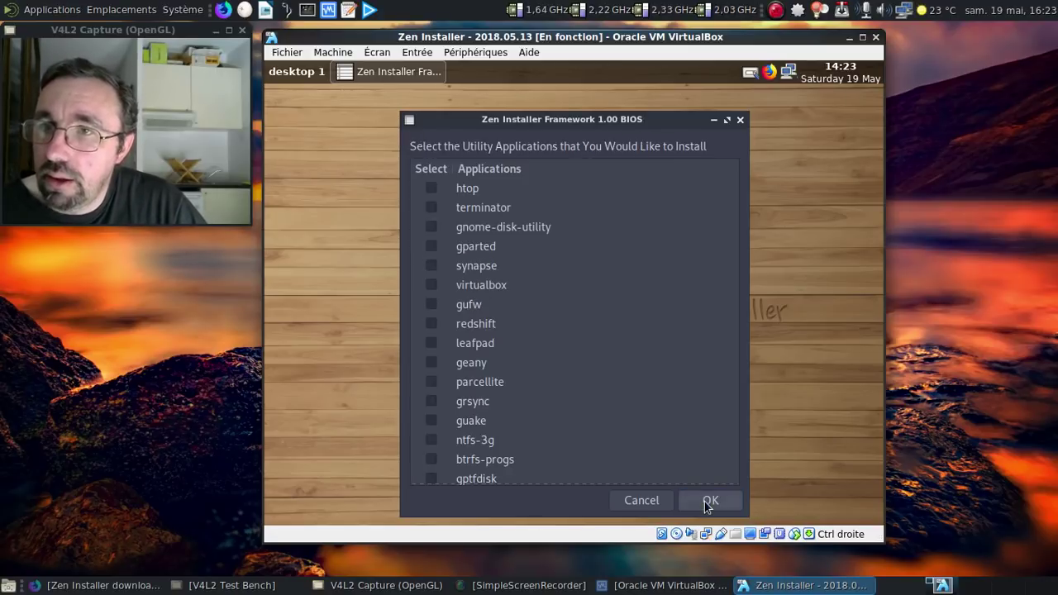
left_click(432, 188)
left_click(432, 228)
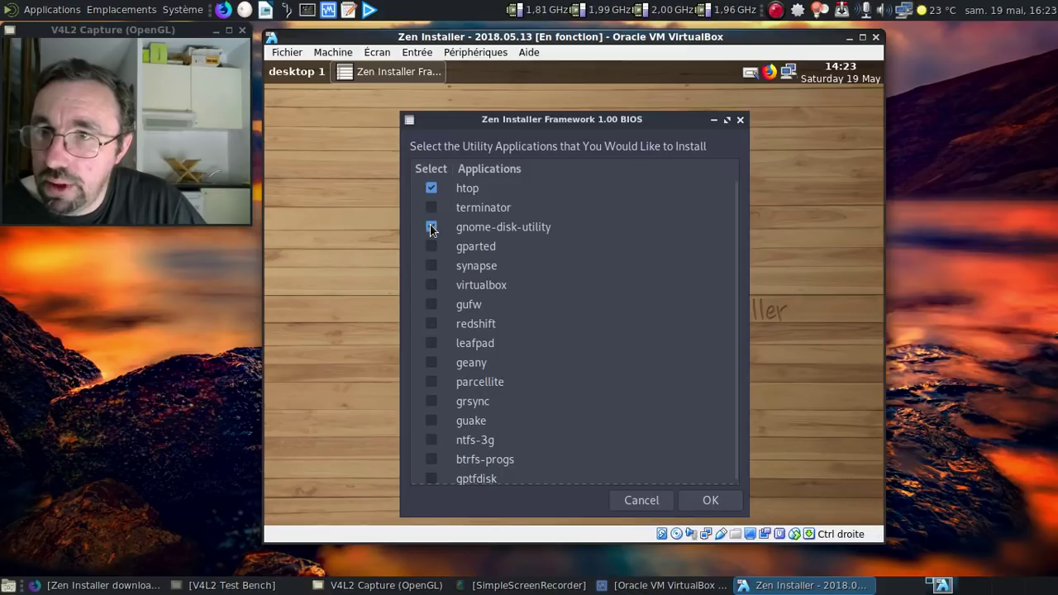
left_click(431, 248)
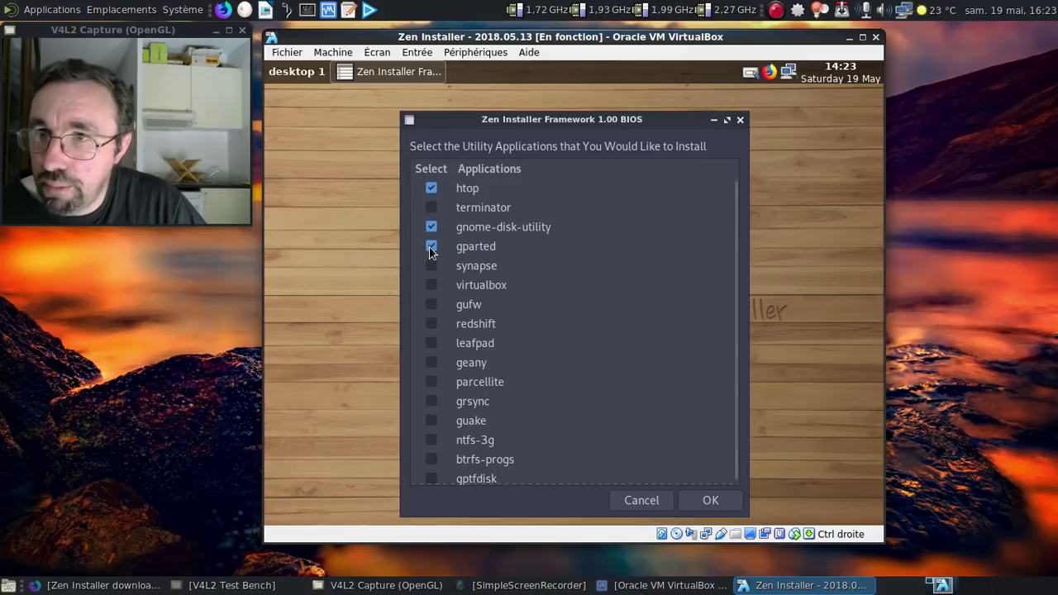
left_click(432, 323)
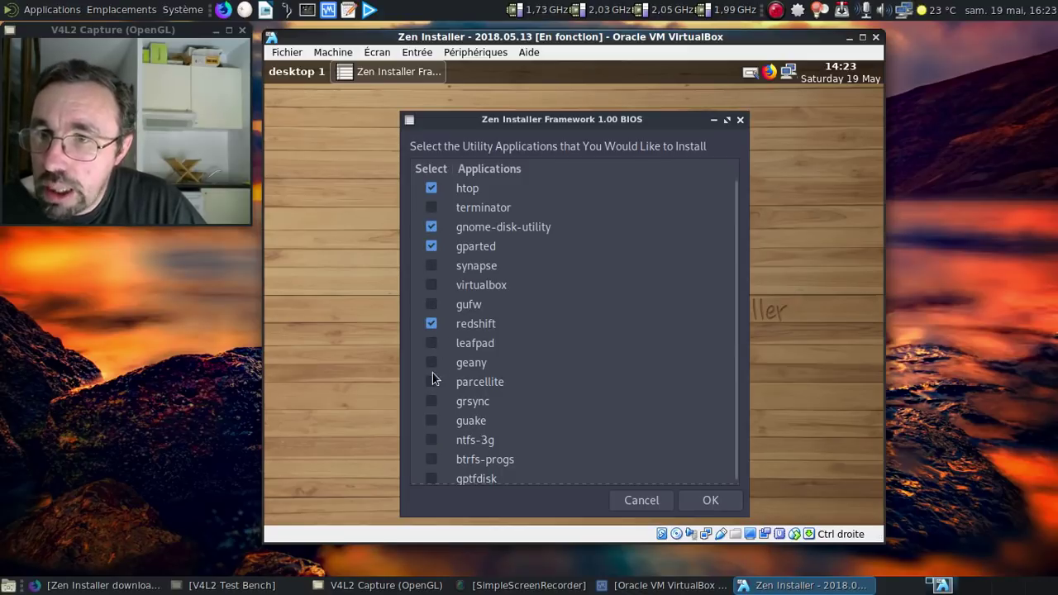
left_click(430, 441)
scroll(529, 426, "down", 1)
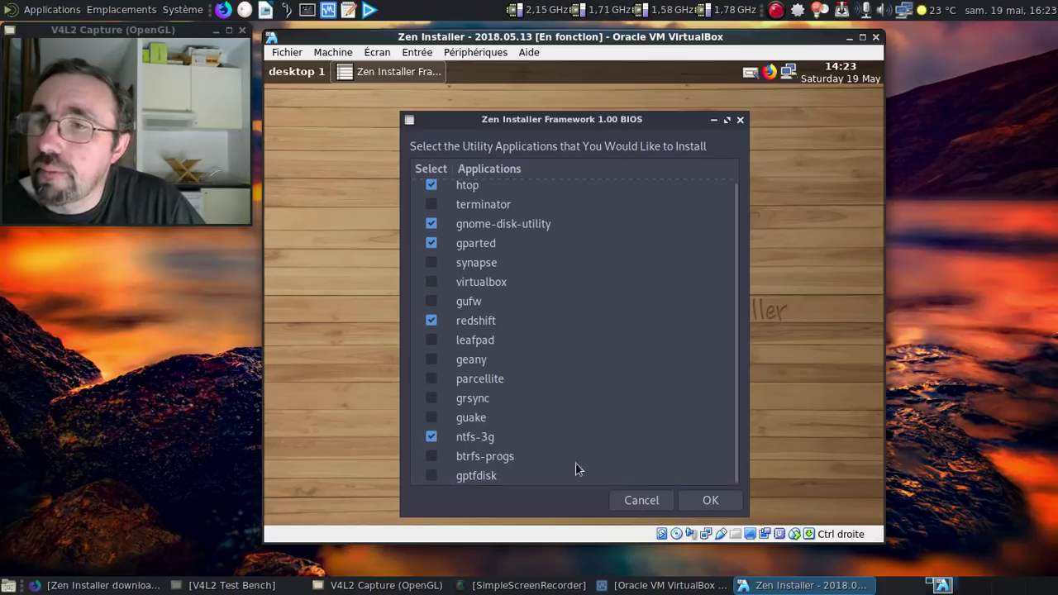
left_click(702, 506)
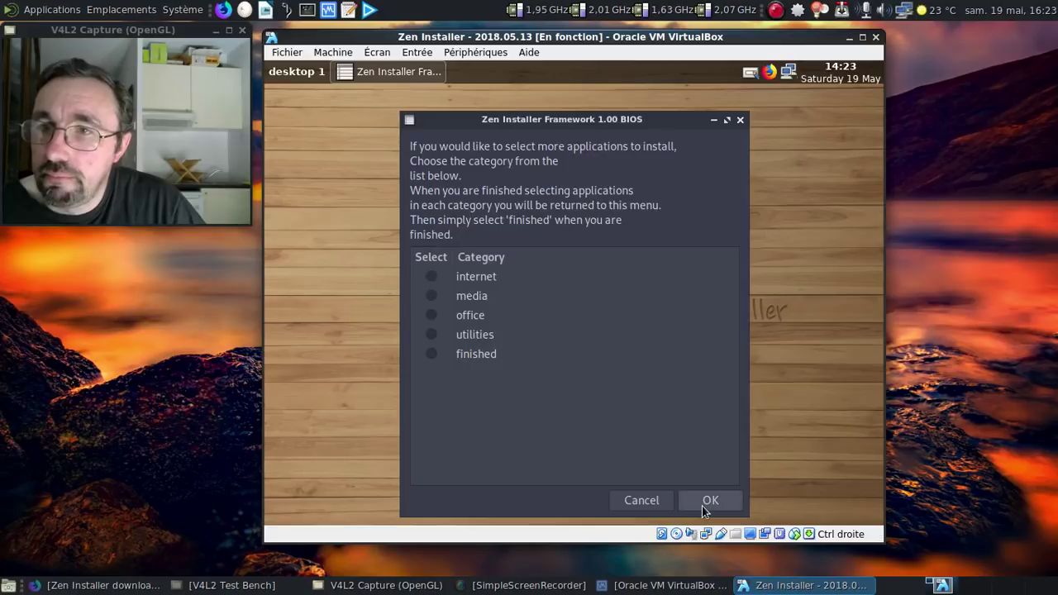
- Finish the application selection and choose /dev/sda as the device for the bootloader
left_click(433, 355)
left_click(710, 503)
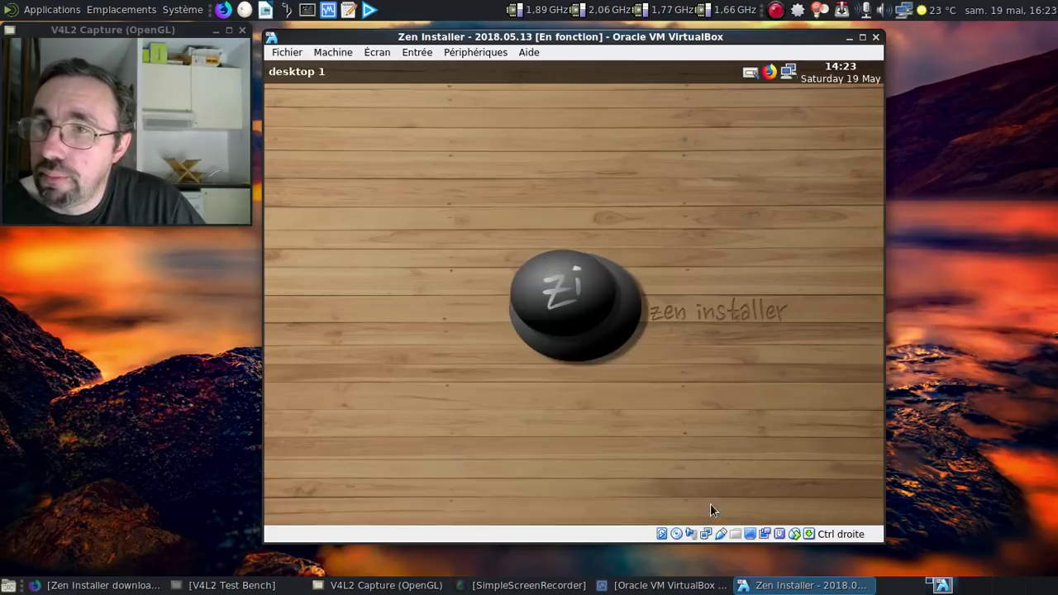
left_click(720, 504)
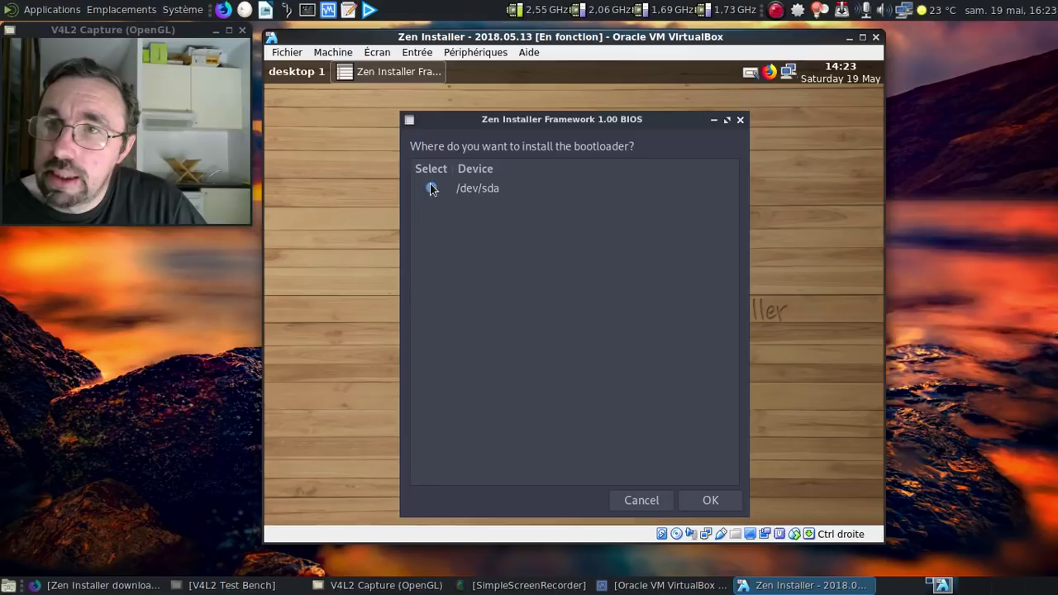
left_click(726, 501)
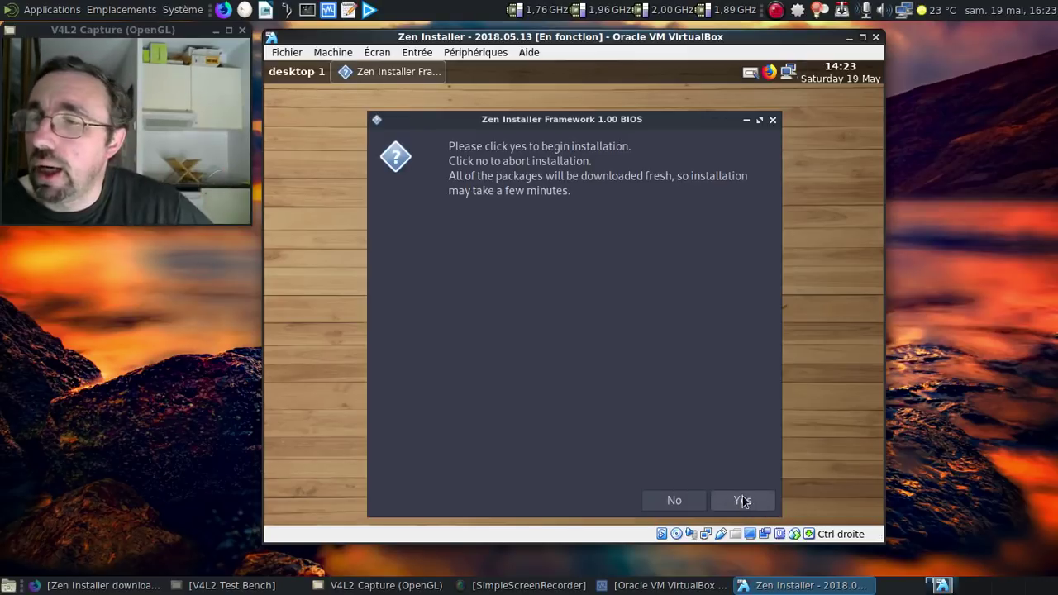
- Confirm the start of the installation with the chosen settings
left_click(741, 502)
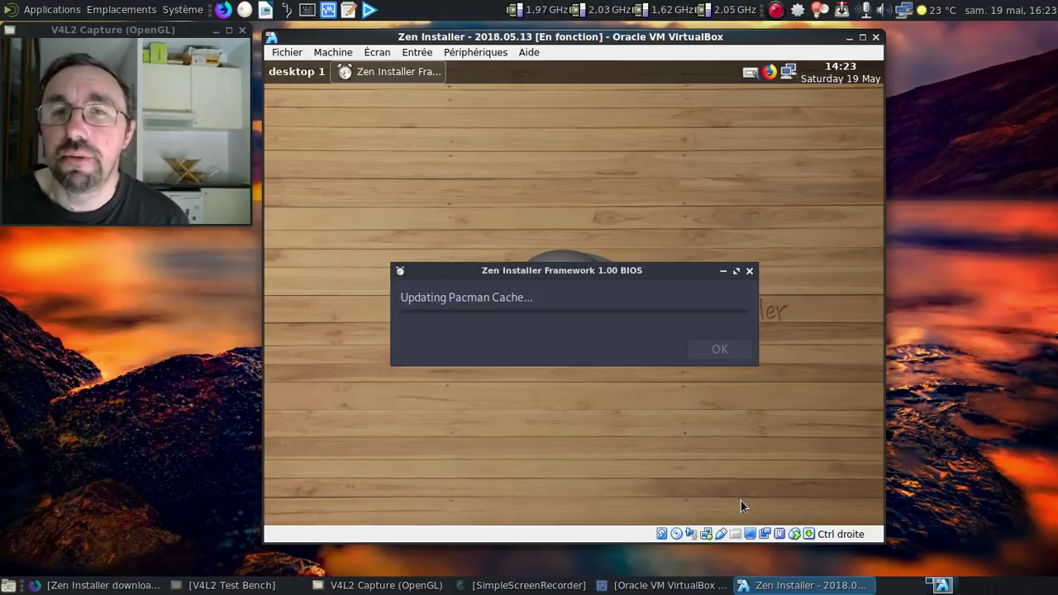
right_click(776, 10)
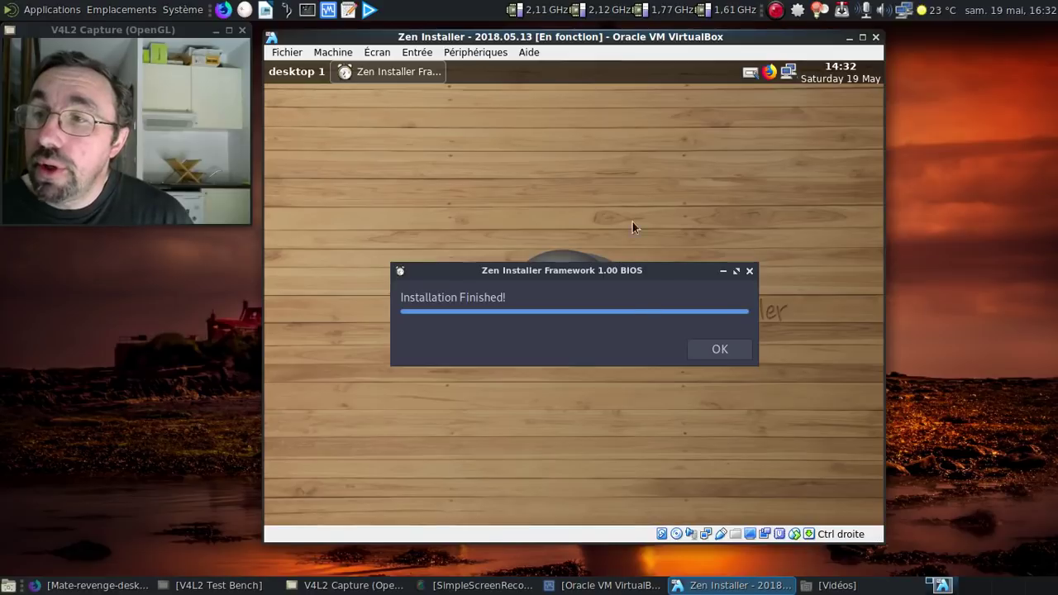
- Dismiss the installation progress dialog once it is complete and chroot into the new system
left_click(710, 346)
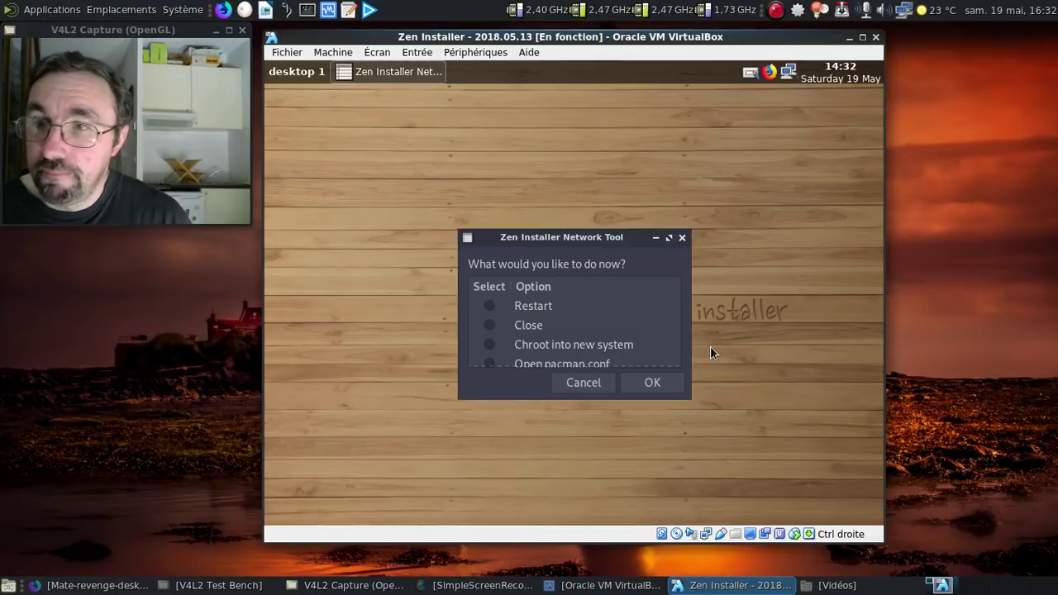
left_click(490, 347)
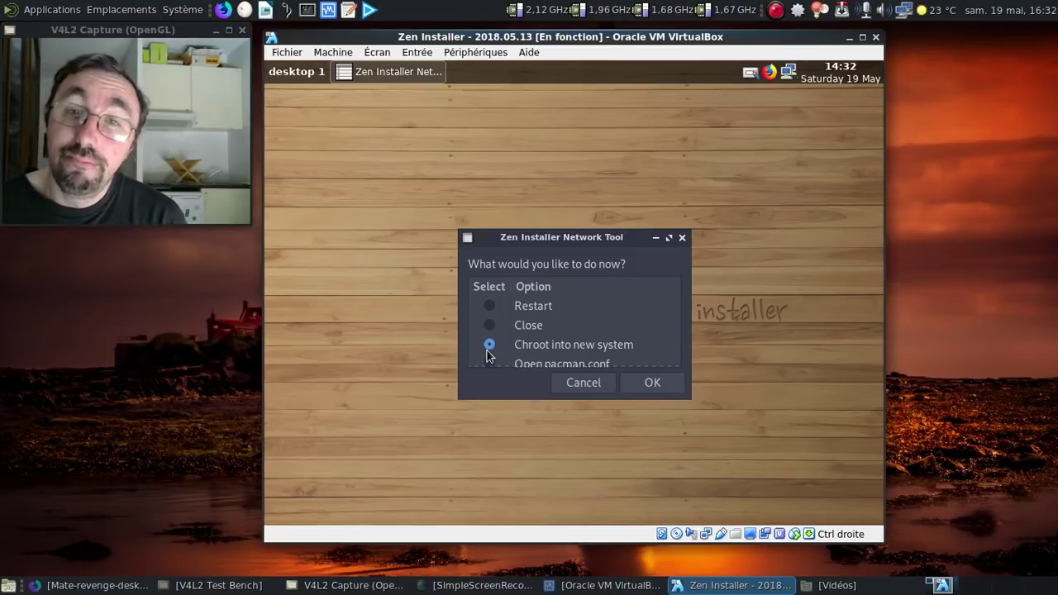
left_click(670, 385)
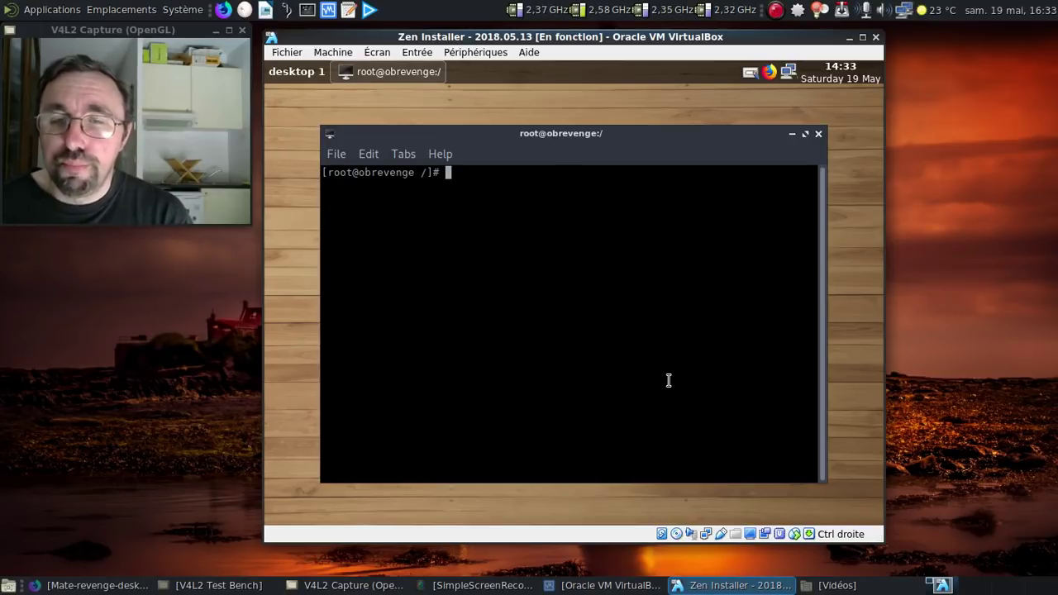
- Try to install the mate-revenge-desktop package with pacman, answering y to skip the package with the unresolvable dependency
type("pacm")
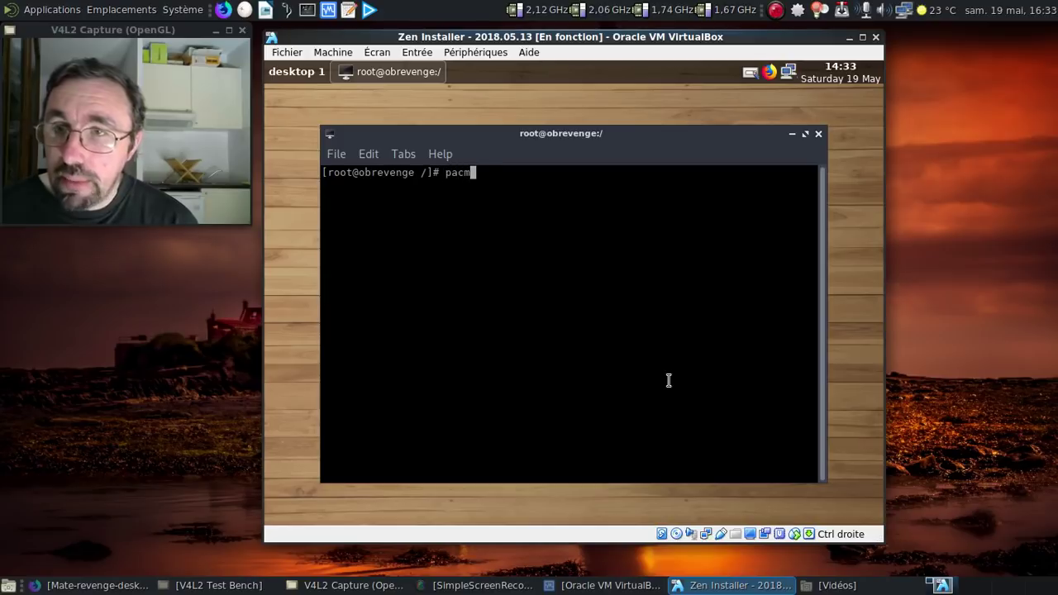
type("an -S re")
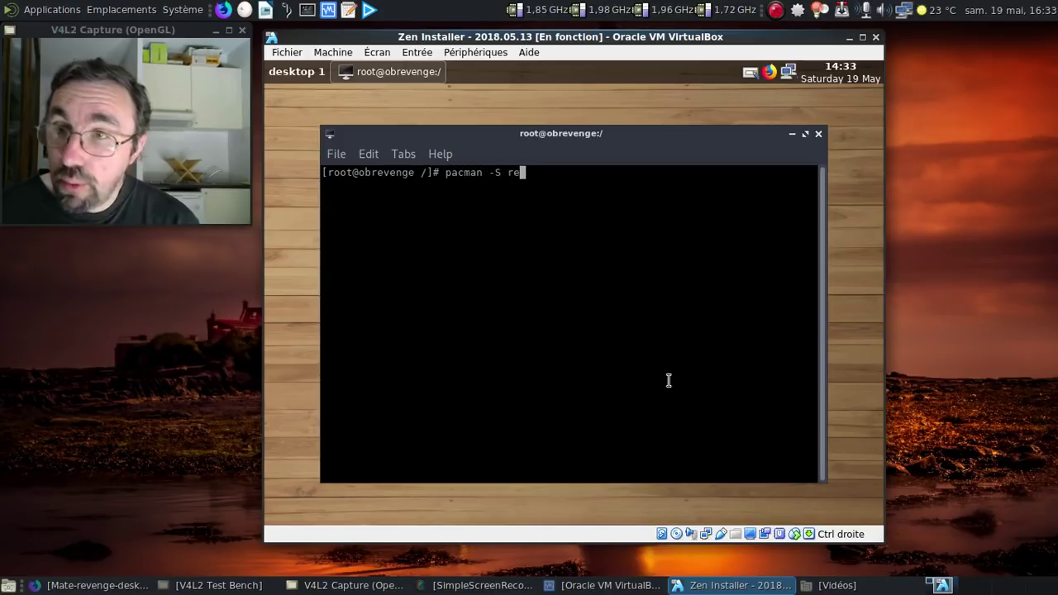
type("venge-des")
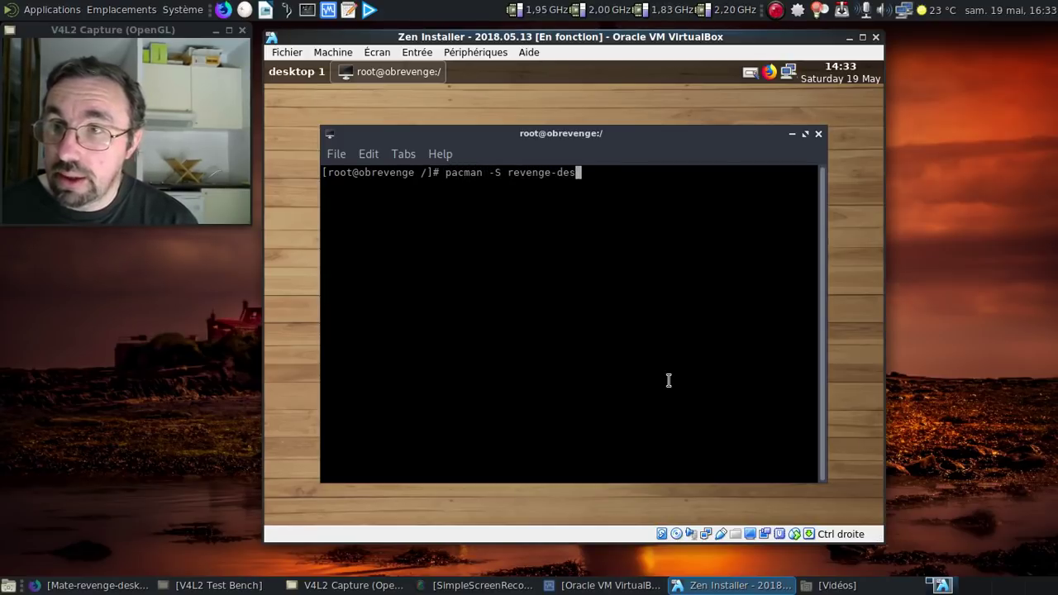
key("BackSpace")
key("BackSpace")
key("BackSpace")
key("BackSpace")
key("BackSpace")
key("BackSpace")
key("BackSpace")
key("BackSpace")
key("BackSpace")
key("BackSpace")
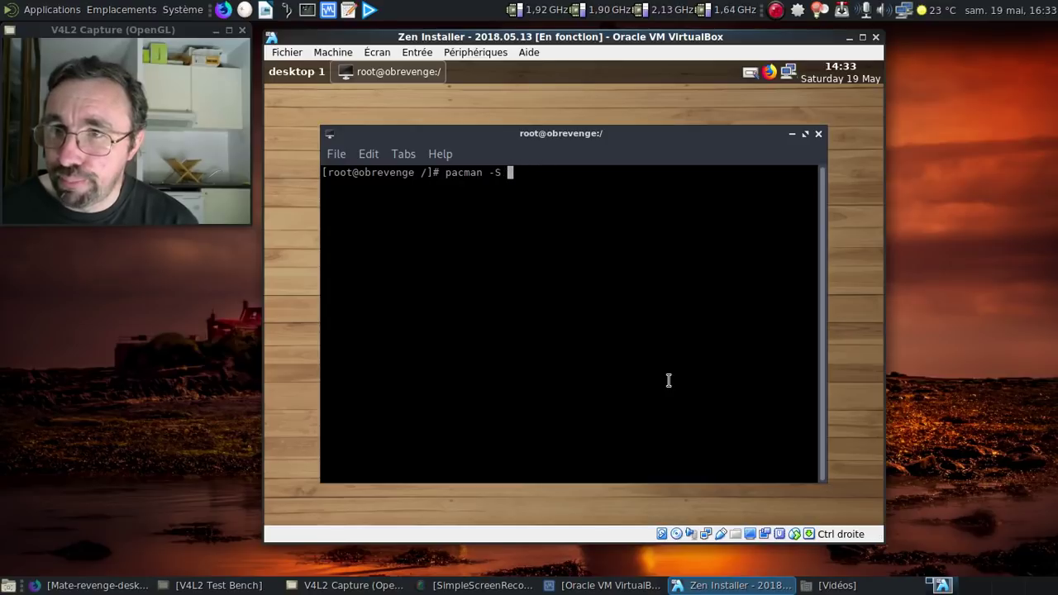
type("m")
type("ate-rev")
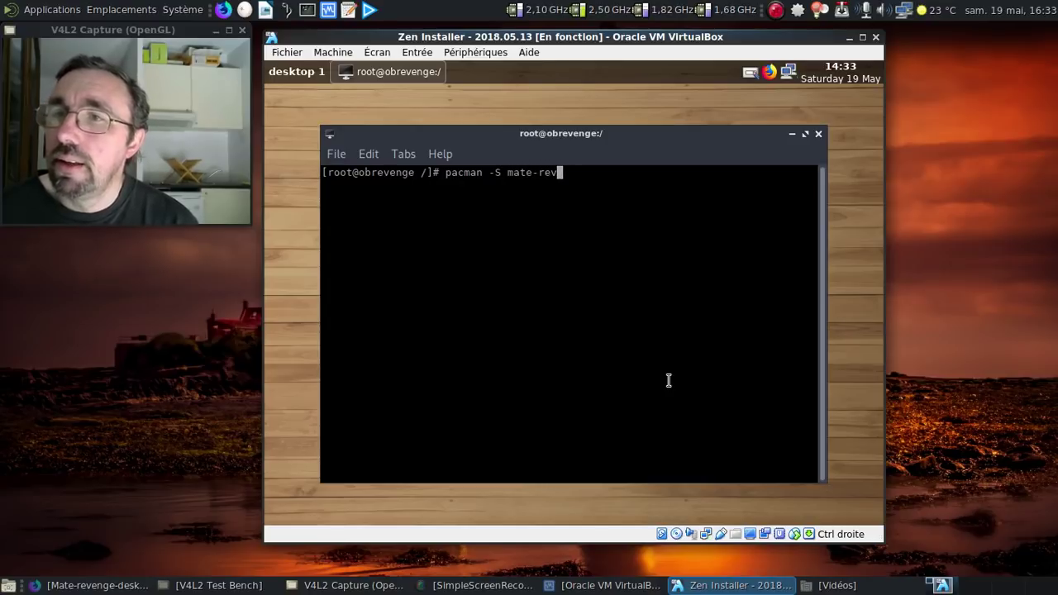
type("enge-deskot")
key("BackSpace")
key("BackSpace")
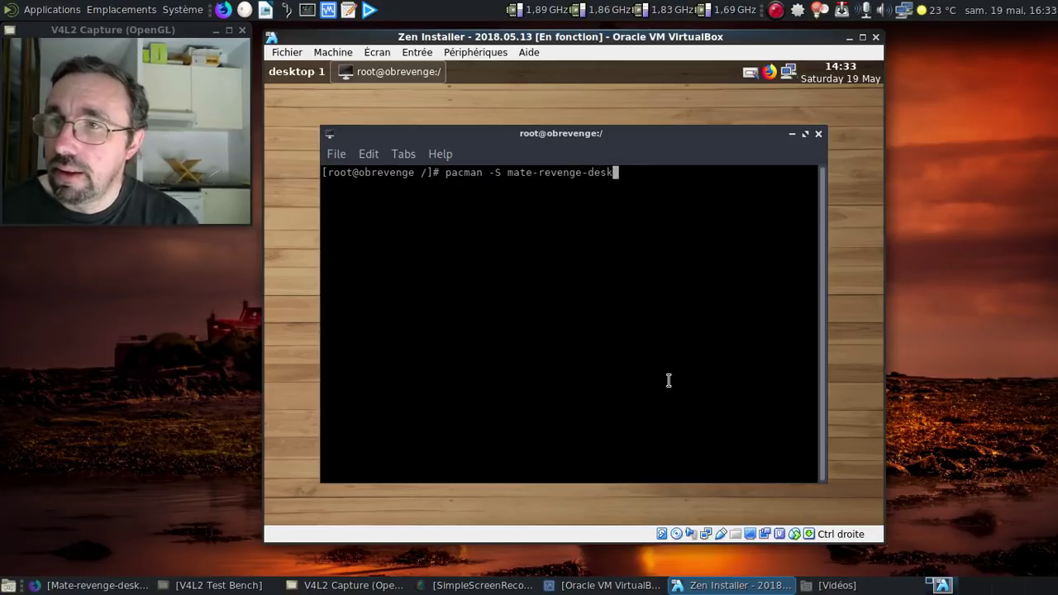
type("top")
key("Return")
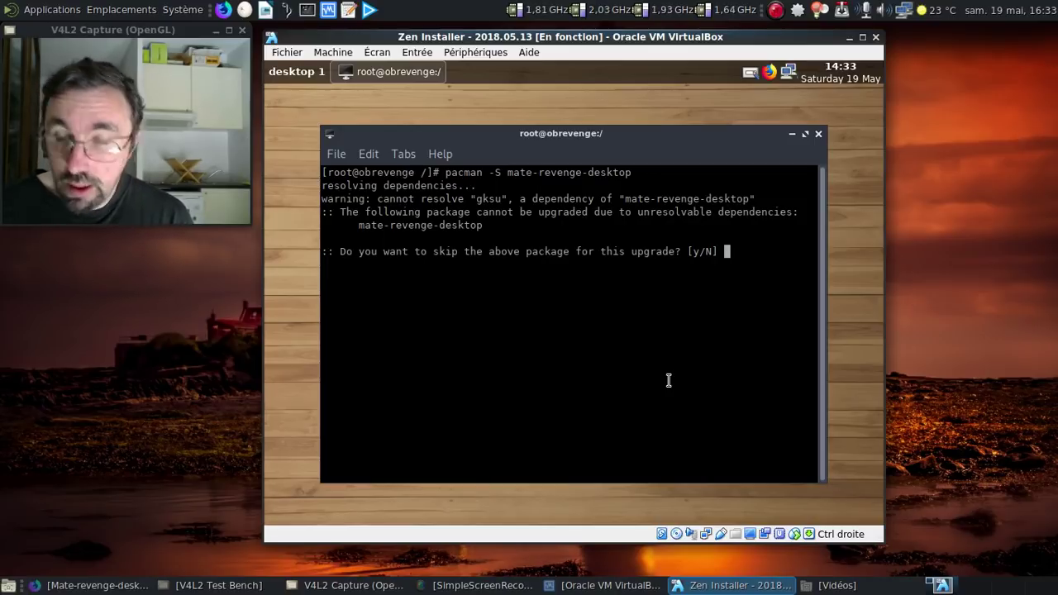
type("y")
key("Return")
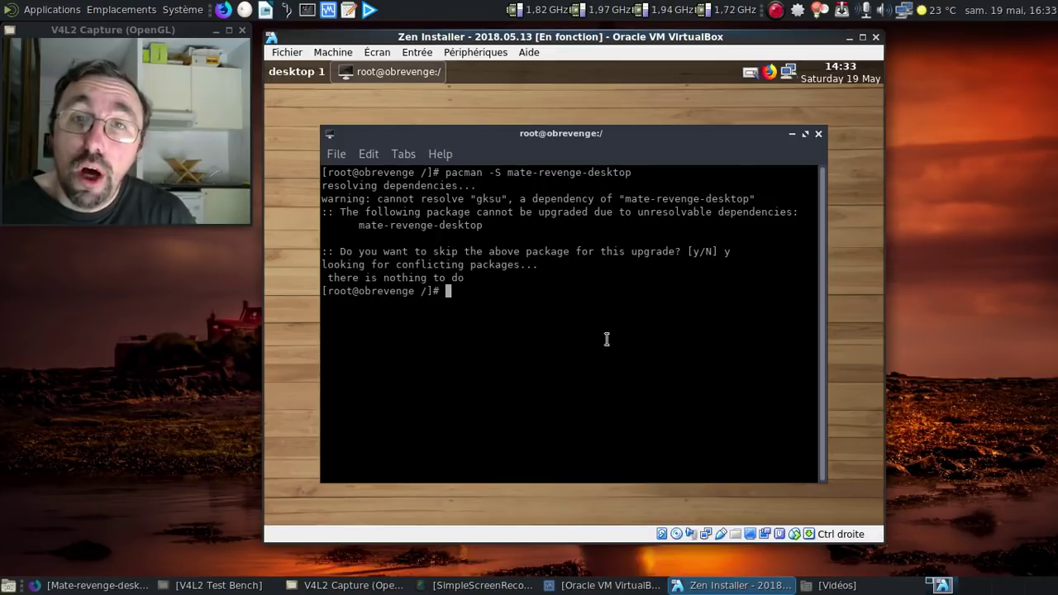
- Switch to Firefox, review the GitHub issue, the mailing list announcement and the AUR page about gksu, and close the browser
left_click(91, 588)
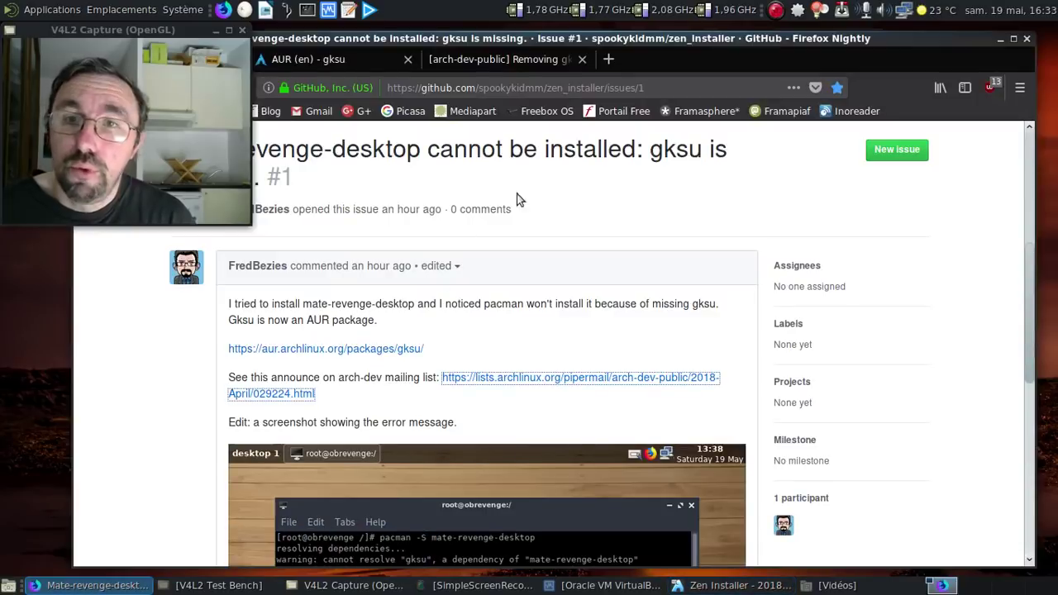
scroll(594, 206, "down", 1)
scroll(594, 206, "down", 6)
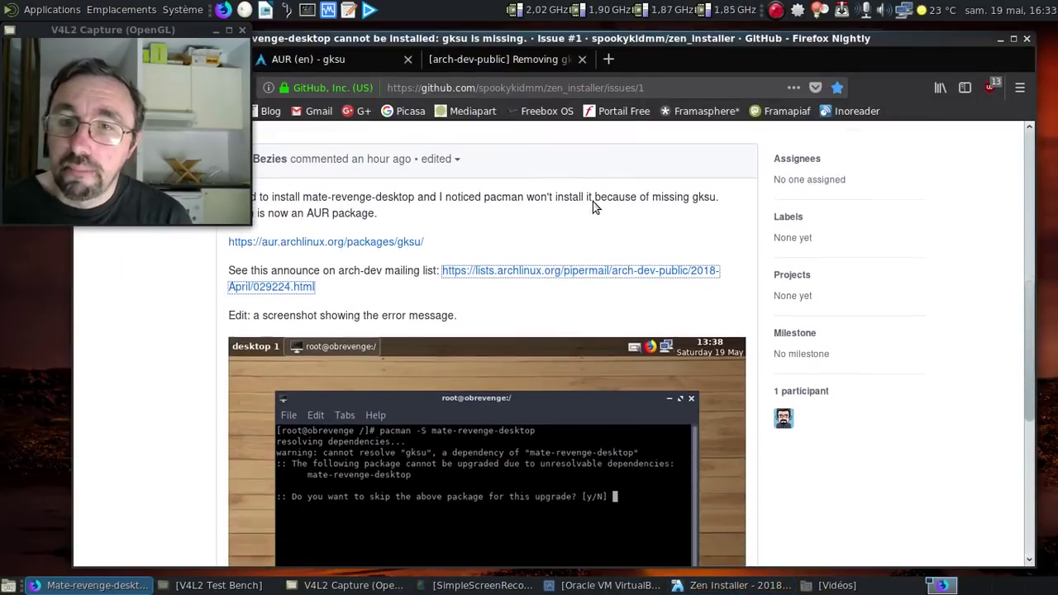
scroll(594, 206, "up", 7)
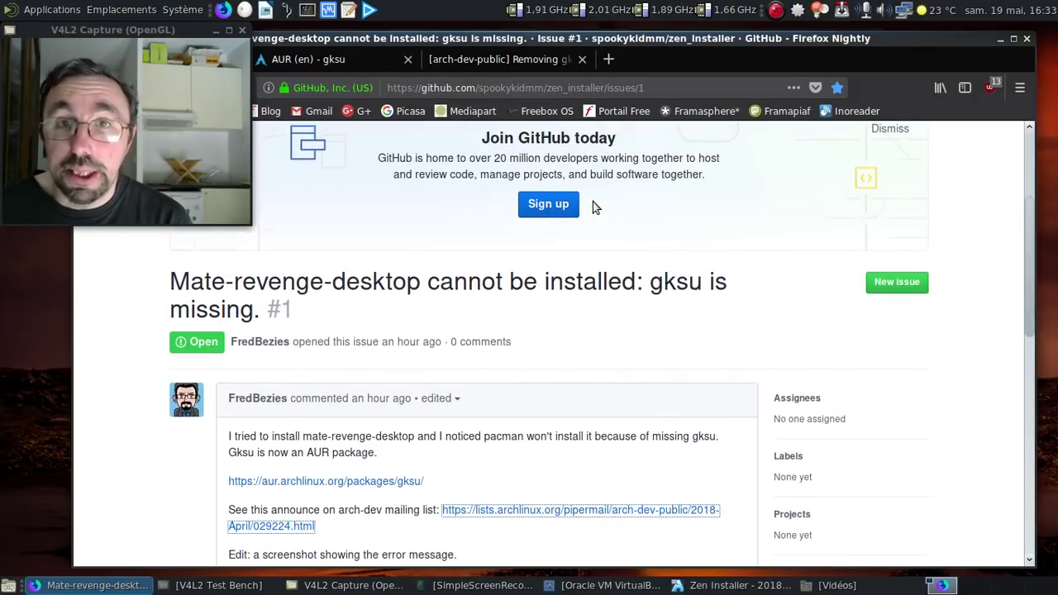
scroll(594, 207, "down", 3)
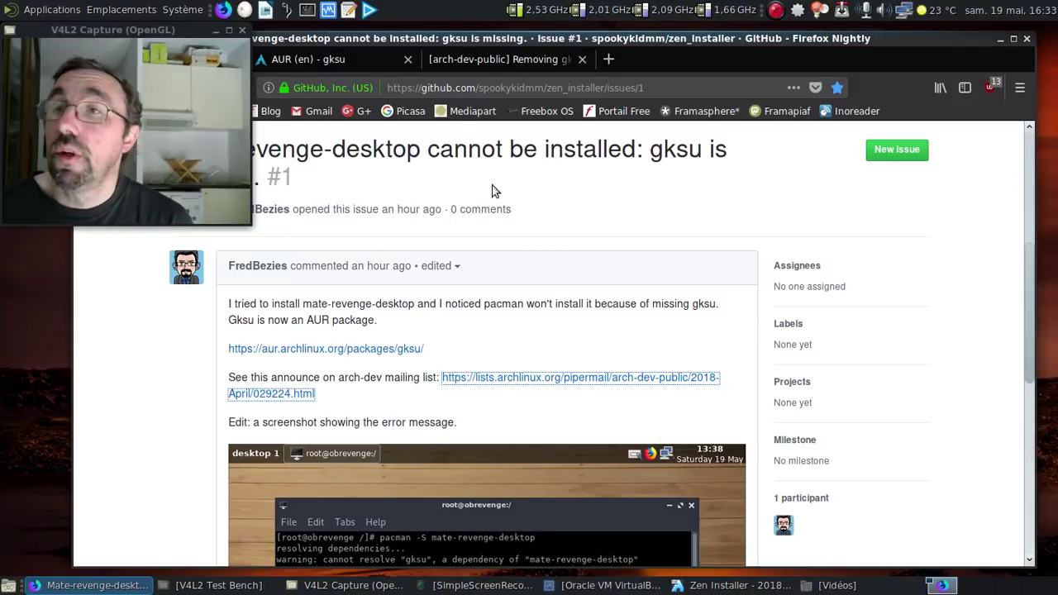
left_click(452, 66)
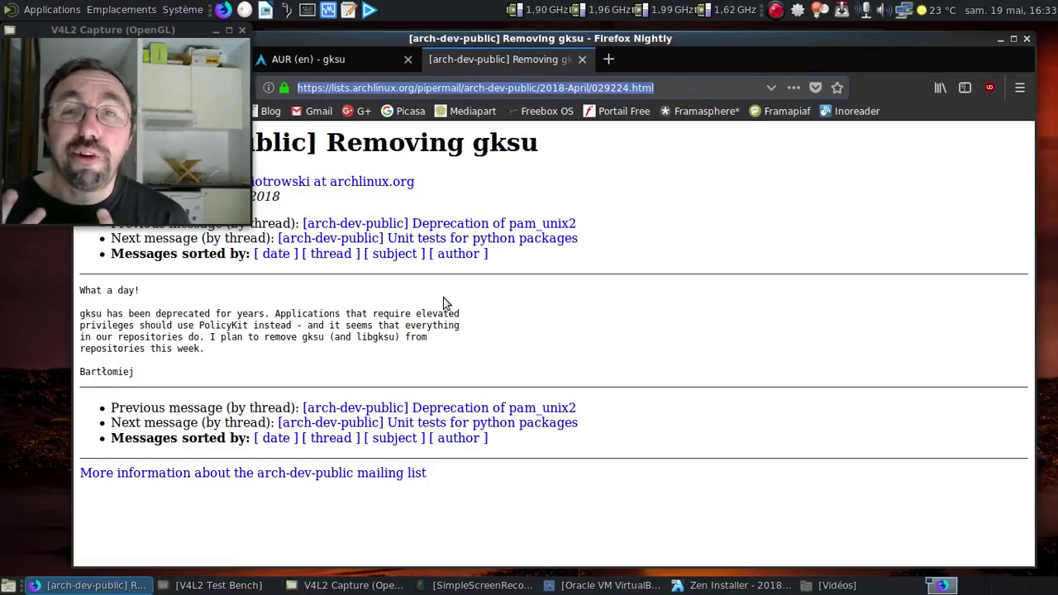
left_click(325, 58)
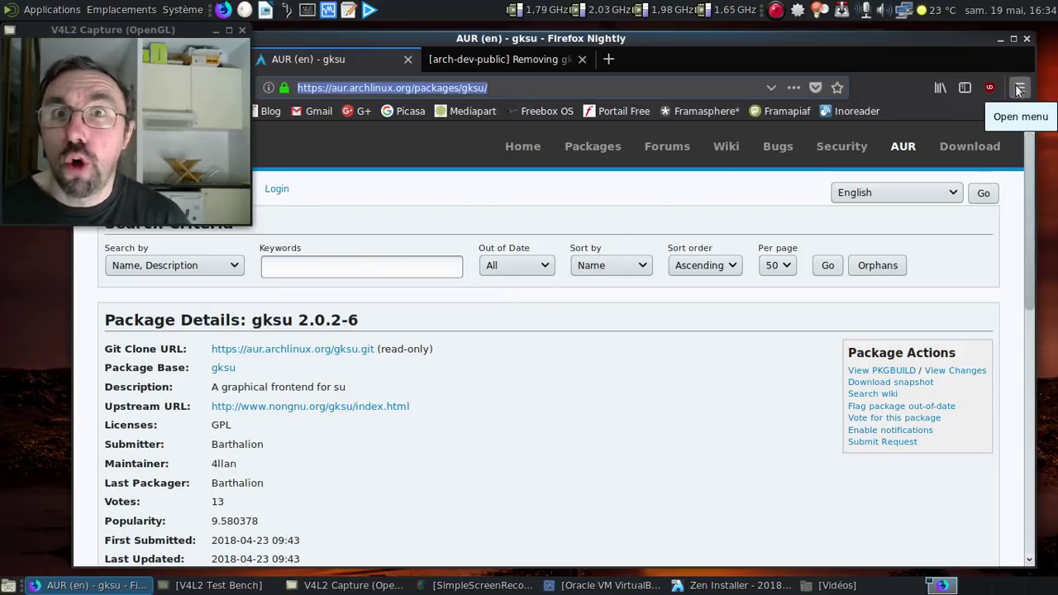
left_click(1030, 38)
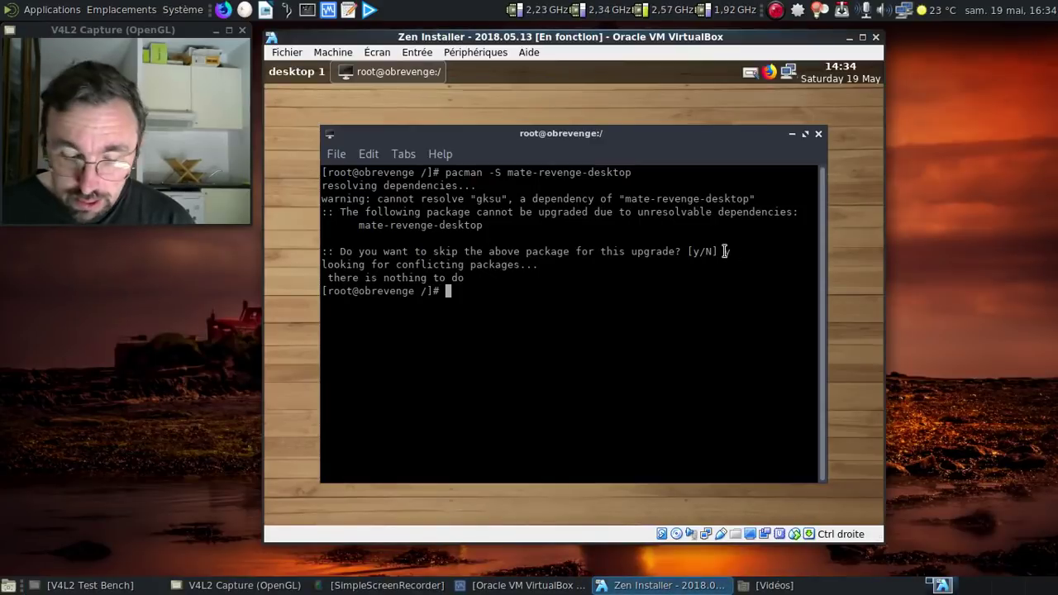
- Exit the chroot and reboot the virtual machine from a new terminal into the installed system
type("exit")
key("Return")
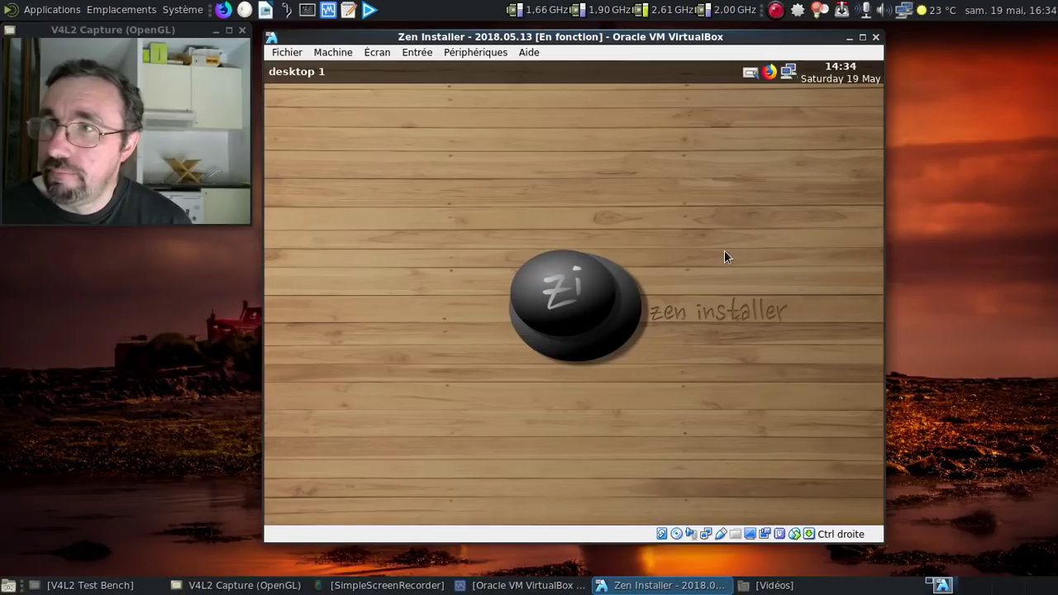
right_click(444, 156)
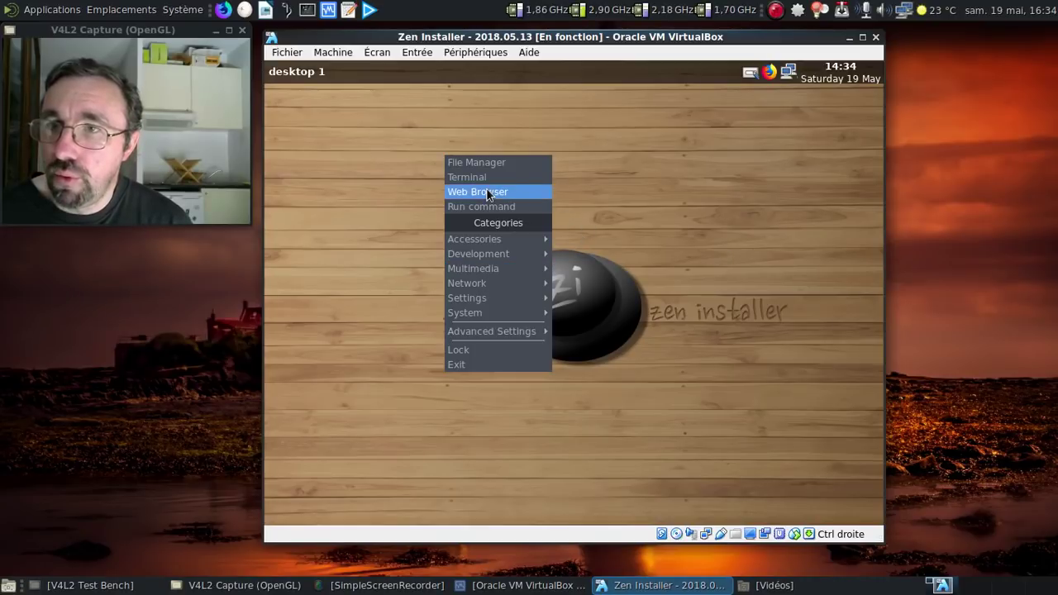
left_click(483, 177)
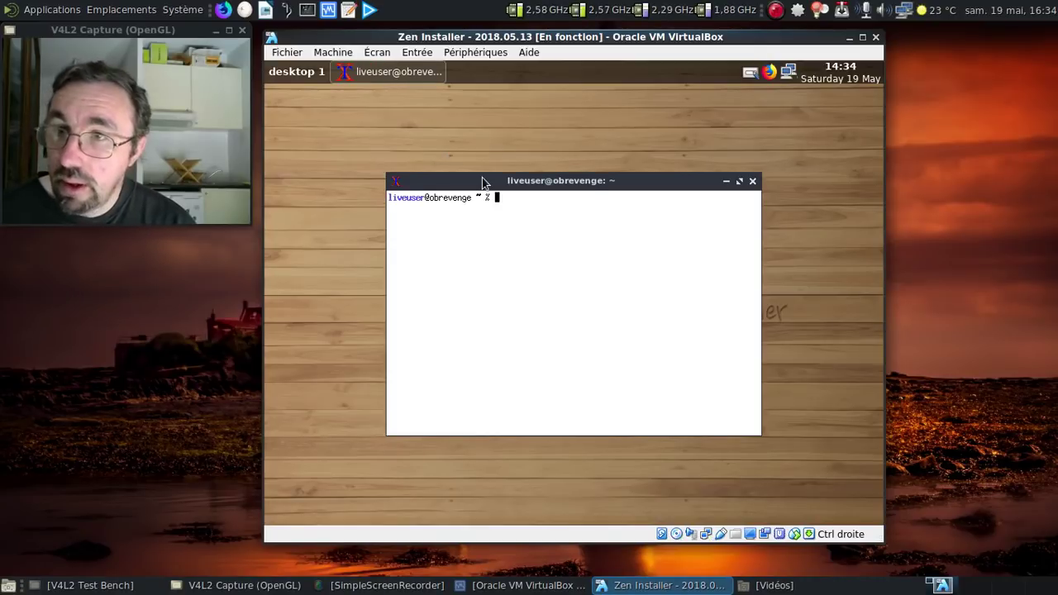
type("reboot")
key("Return")
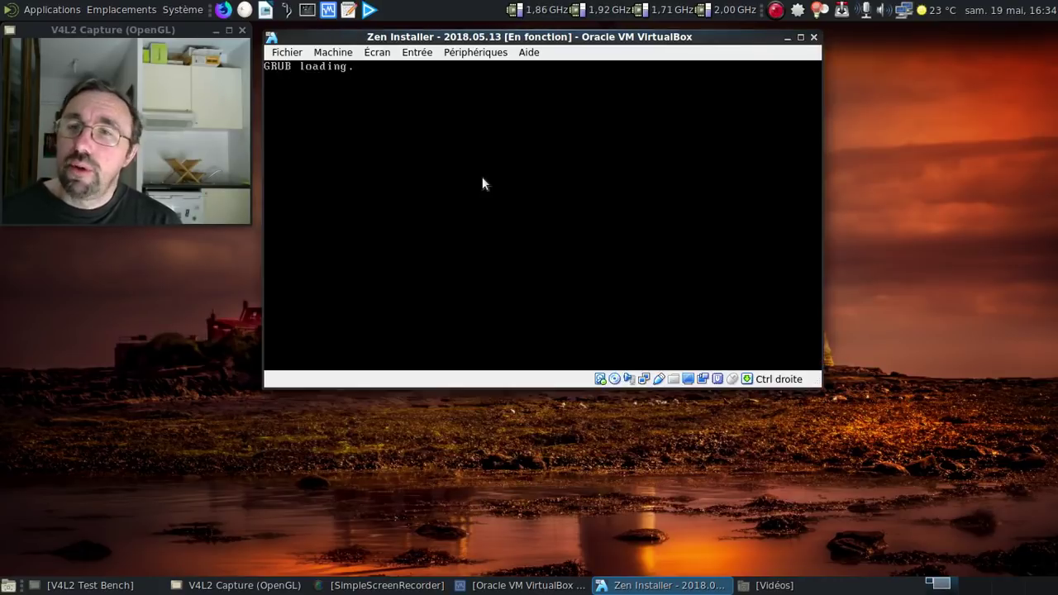
key("Return")
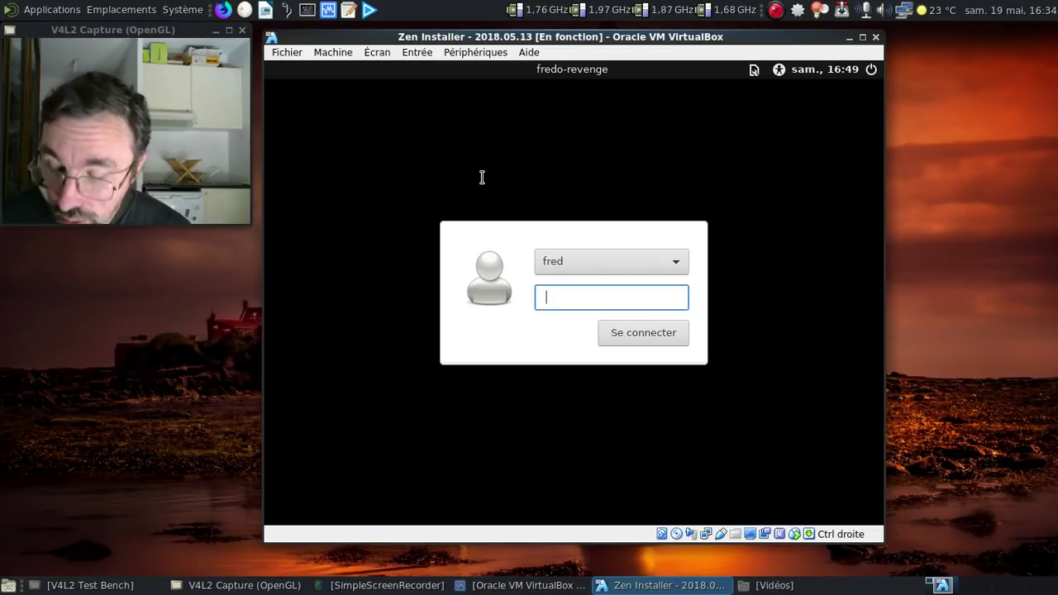
- Switch to the tty2 console and log in with the account's username and password
key("ctrl+alt+F2")
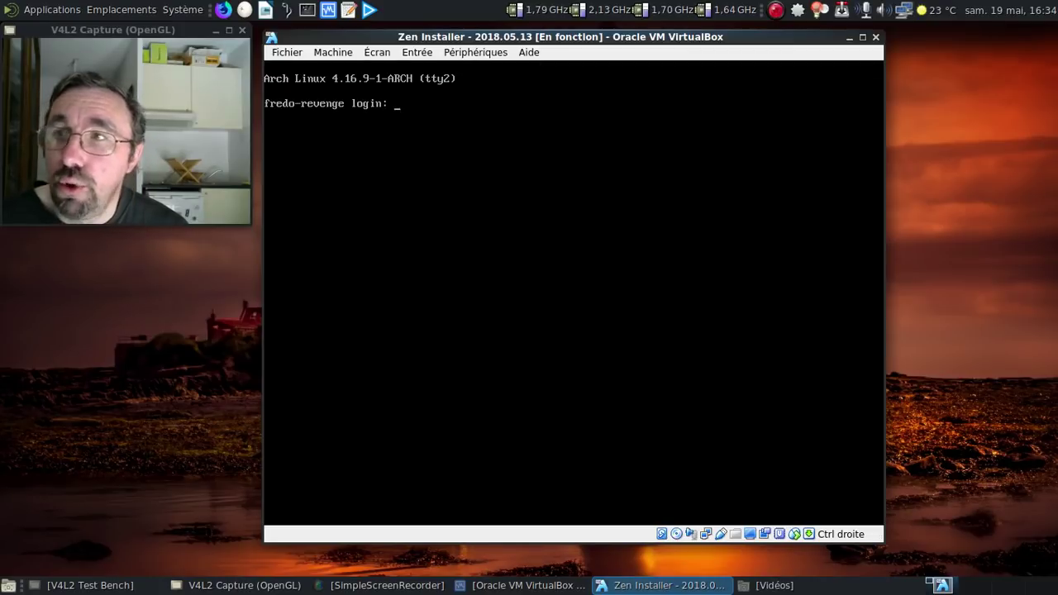
type("fred")
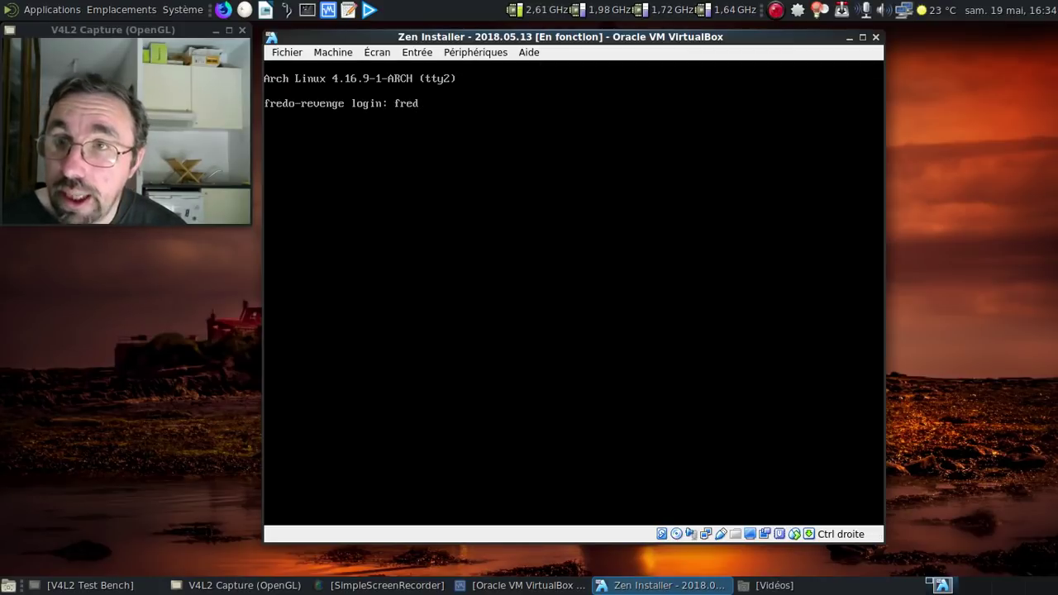
key("Return")
key("Return")
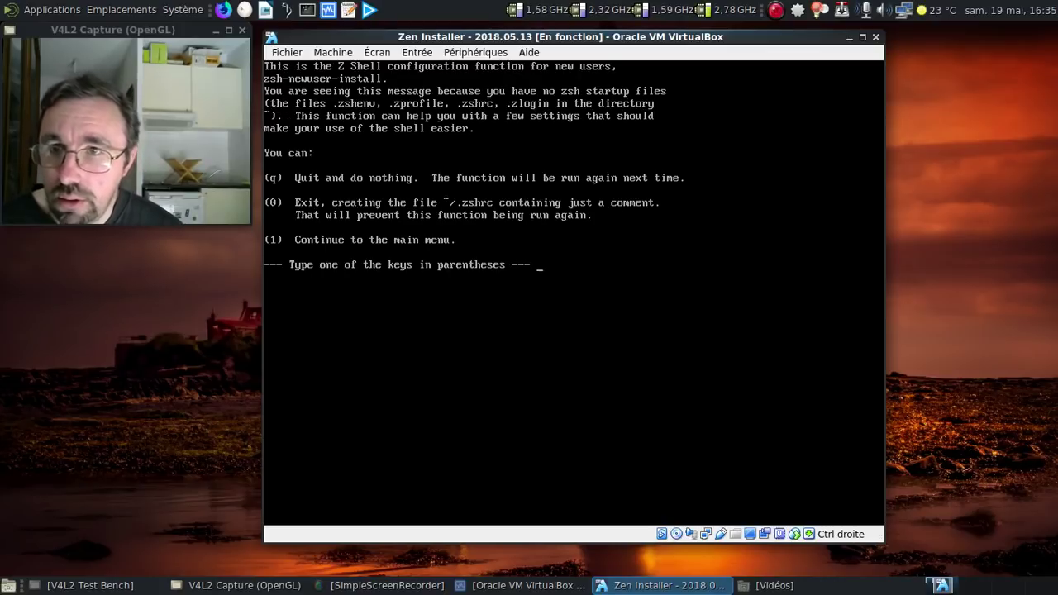
- Abort the Z Shell new-user configuration and clear the console screen
type("!")
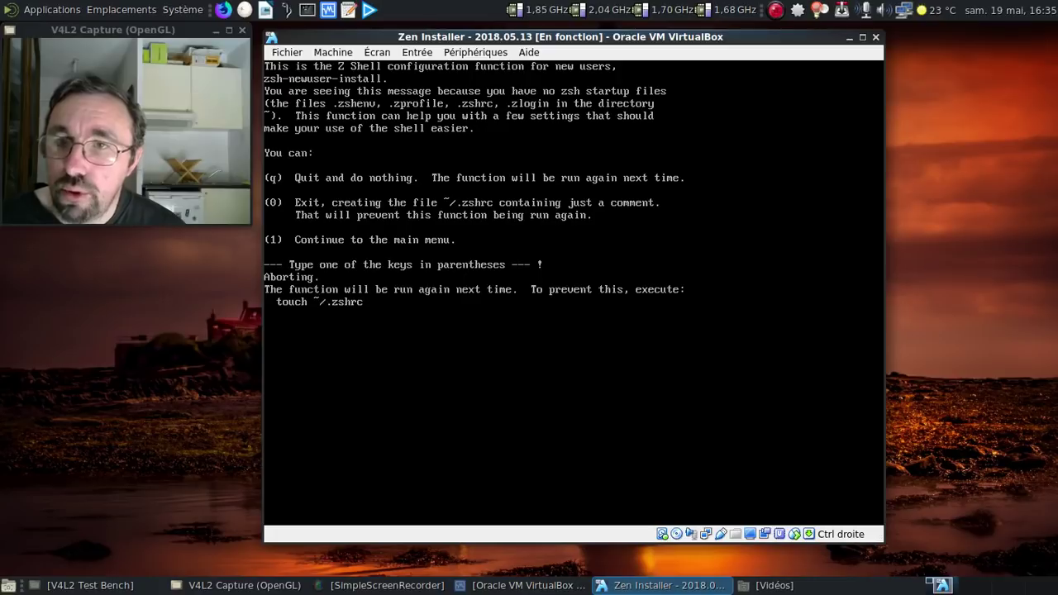
key("Return")
key("ctrl+l")
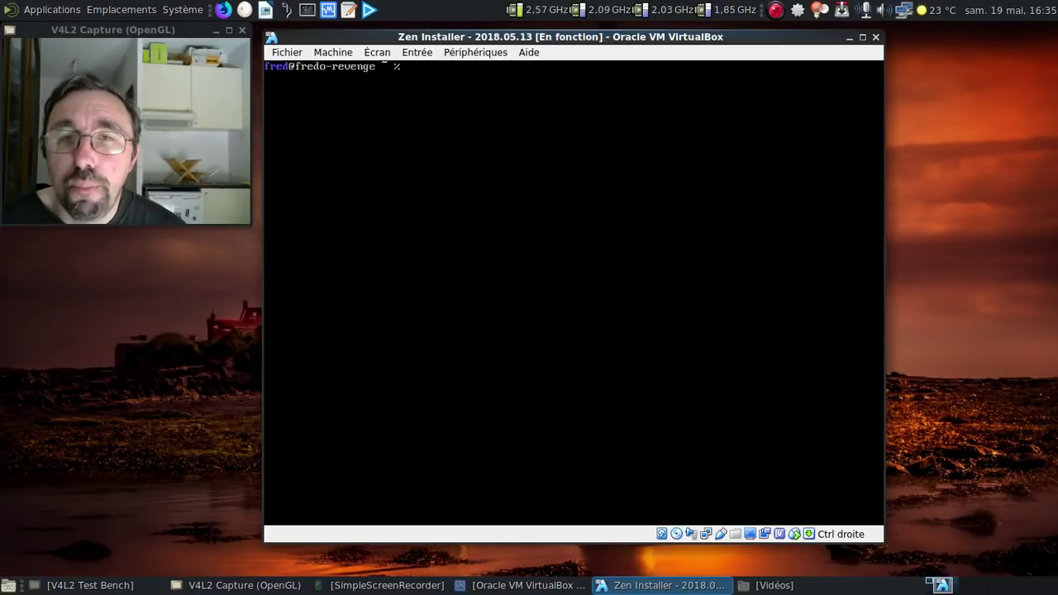
- Load the French console keyboard layout with sudo loadkeys fr, authenticating with the account password
type("sudo ")
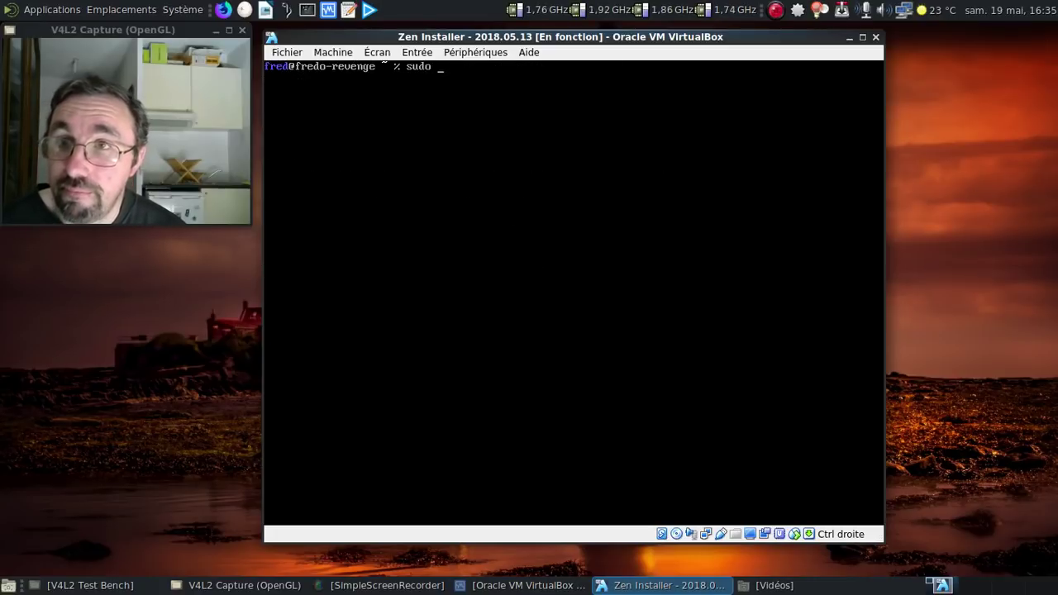
type("loadkeys fr")
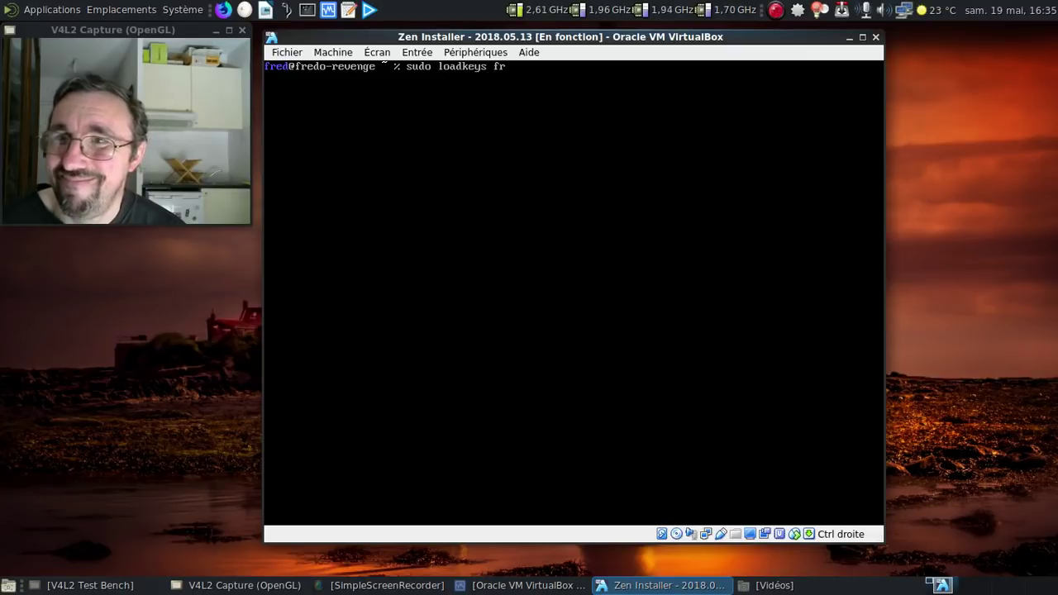
key("Return")
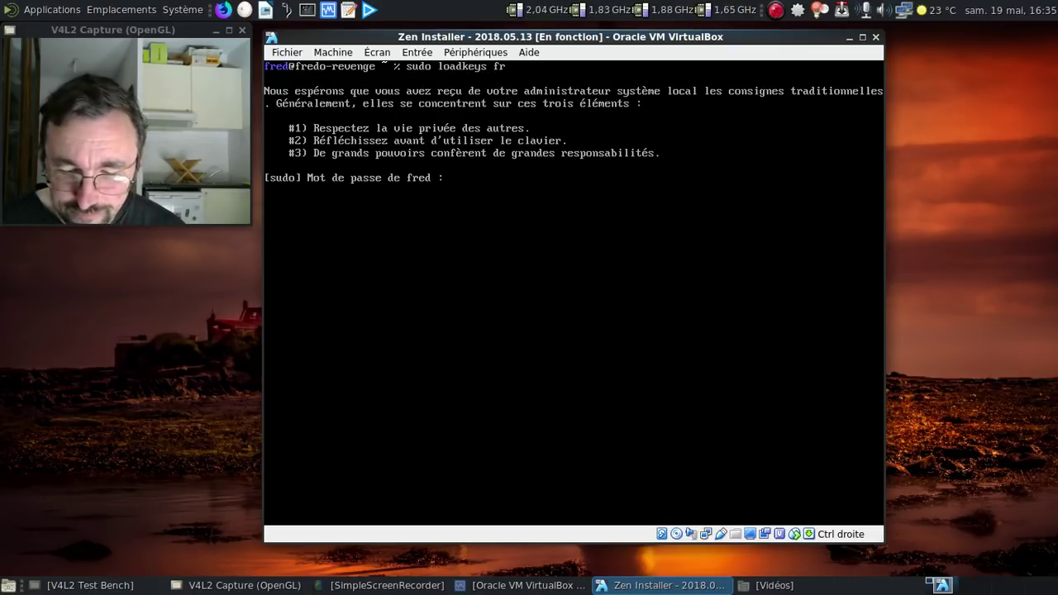
key("Return")
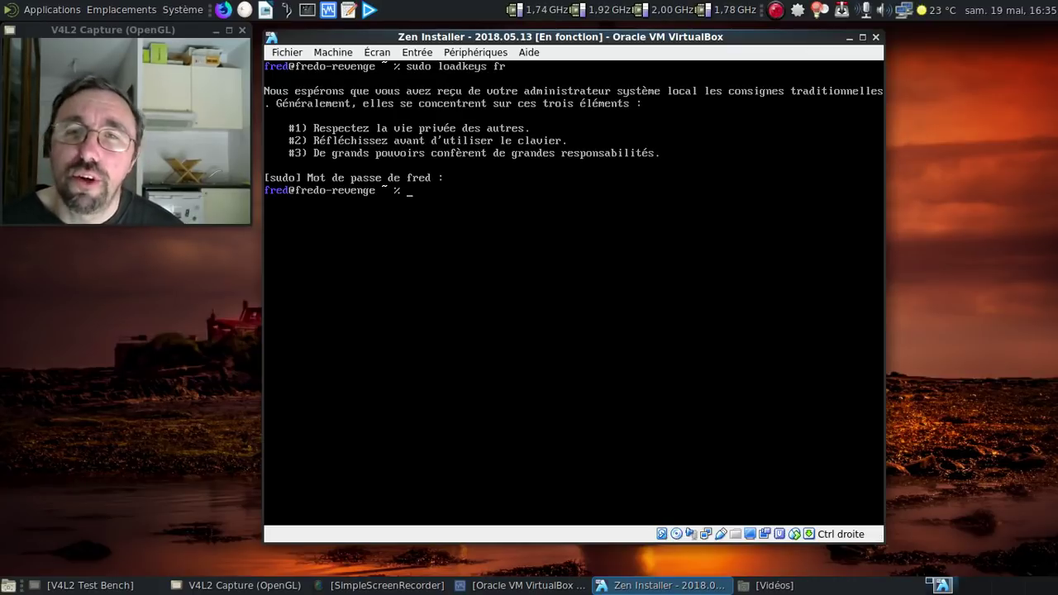
- Open /etc/vconsole.conf in nano with sudo
type("sudo")
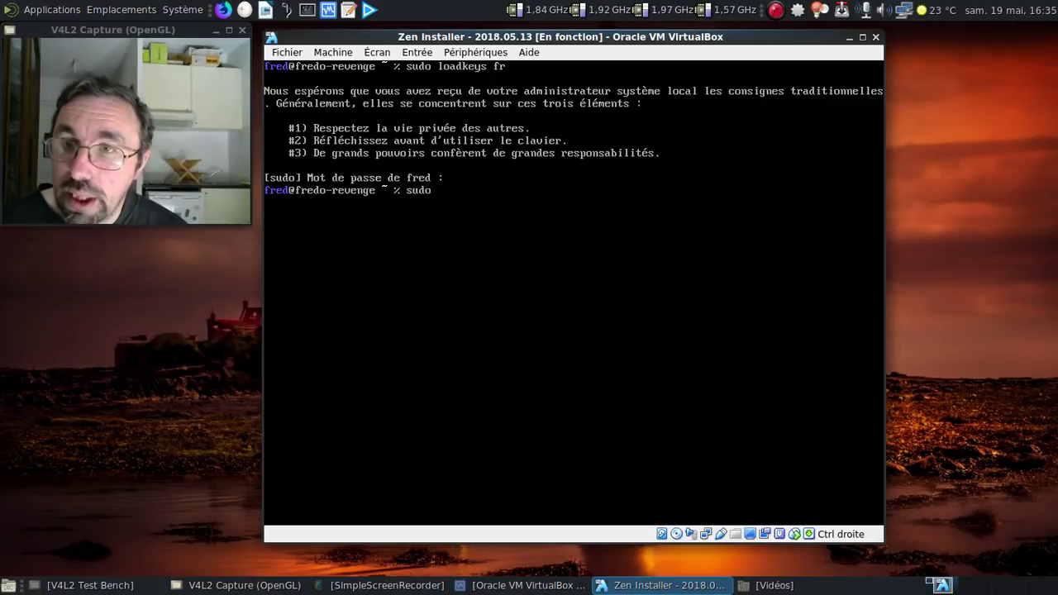
type(" nano /etc/v")
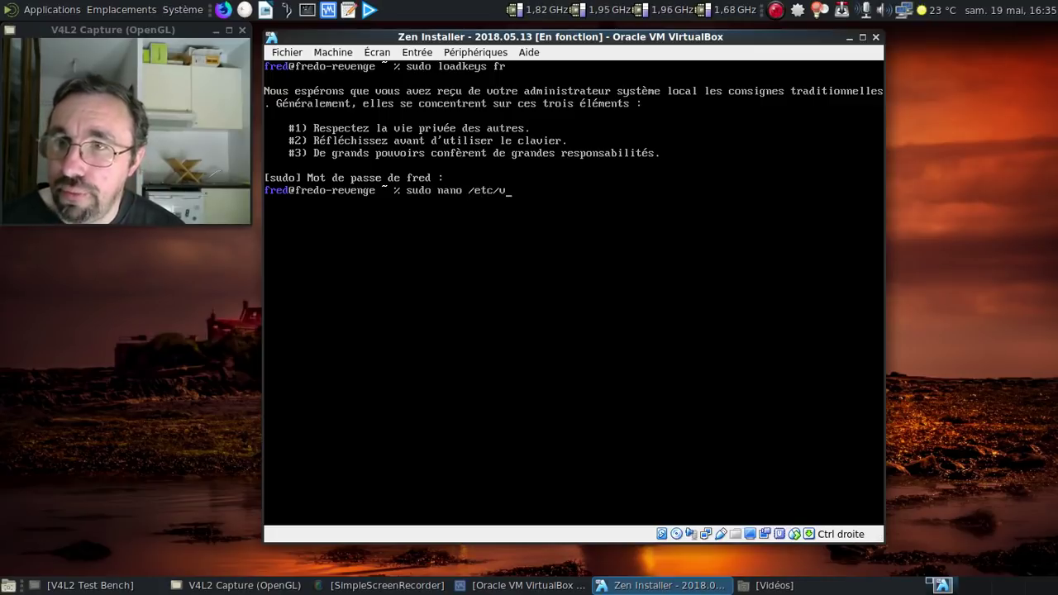
type("oonso")
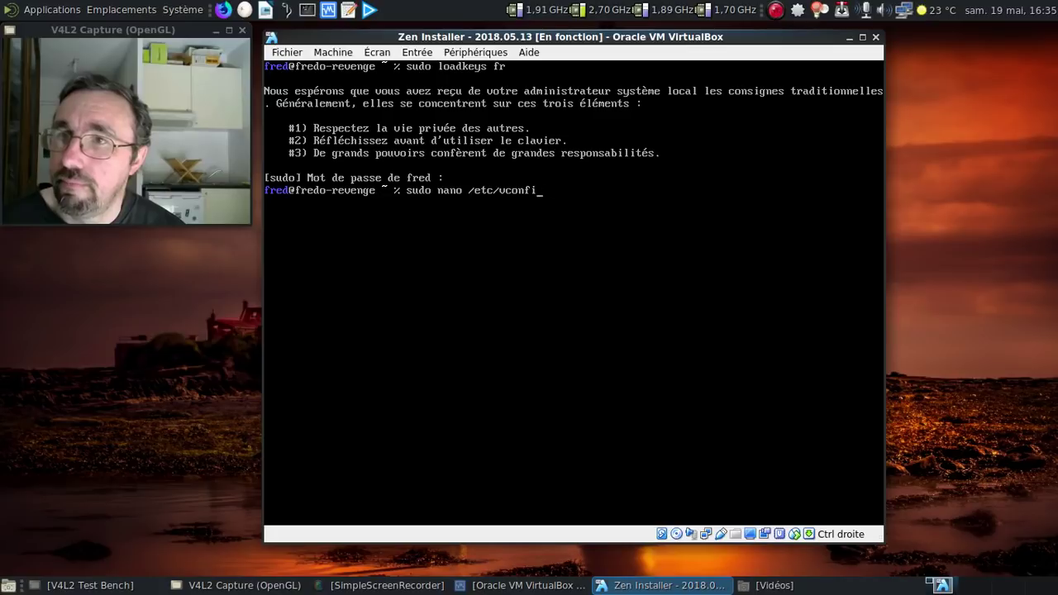
type("le.conf")
key("Return")
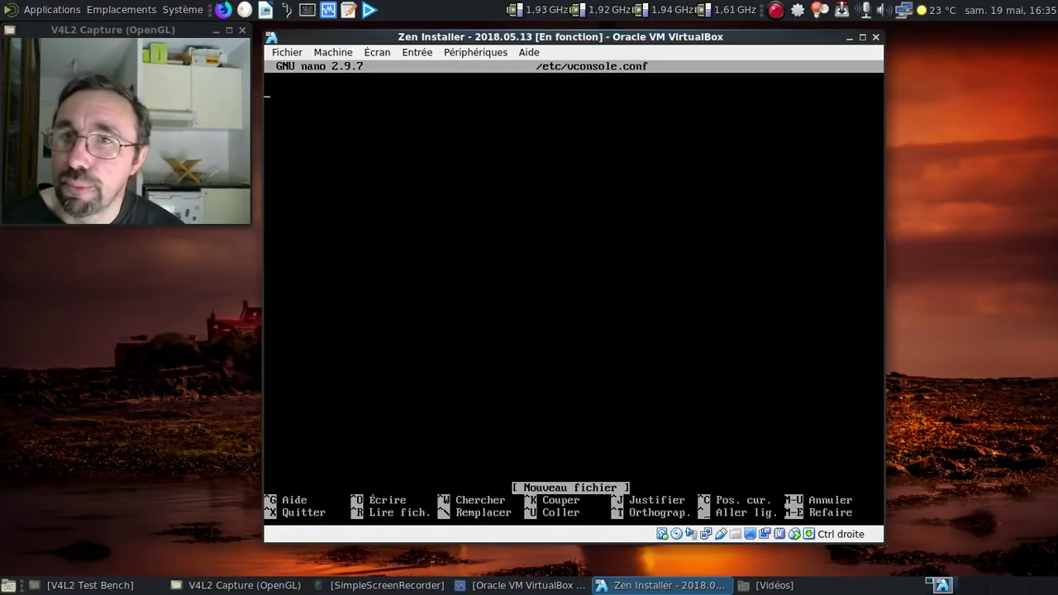
- Enter the line KEYMAP=fr-latin9 in /etc/vconsole.conf
type("KEY")
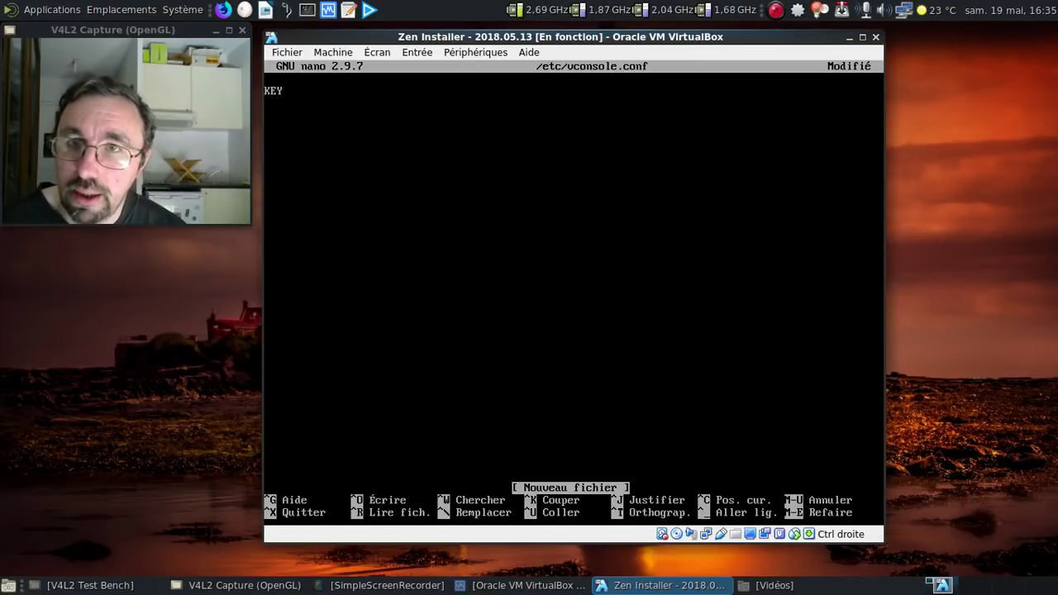
type("MAP")
key("BackSpace")
key("BackSpace")
key("BackSpace")
type("MAP")
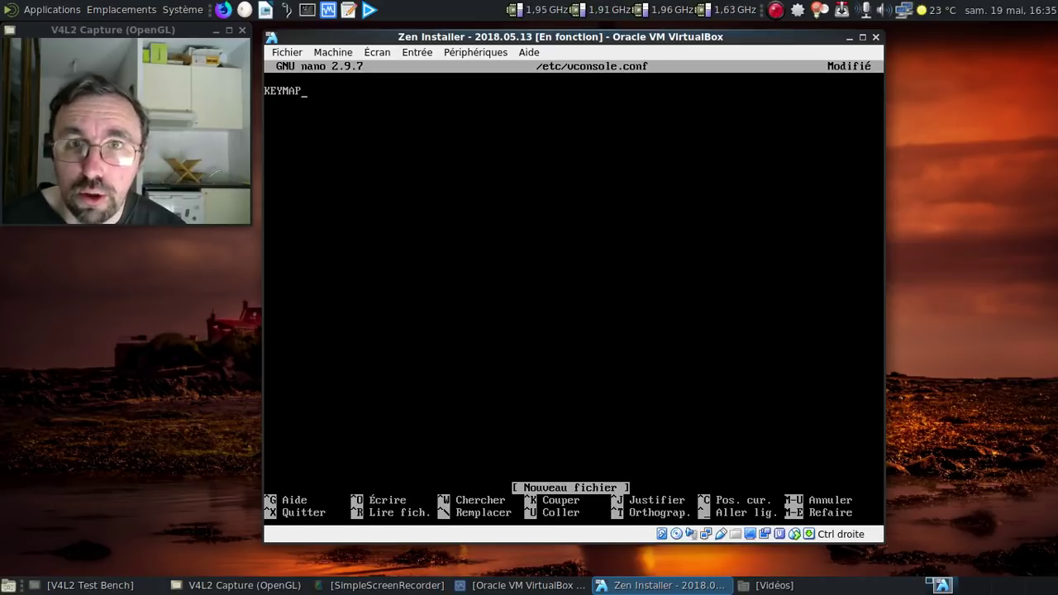
type("=fr-")
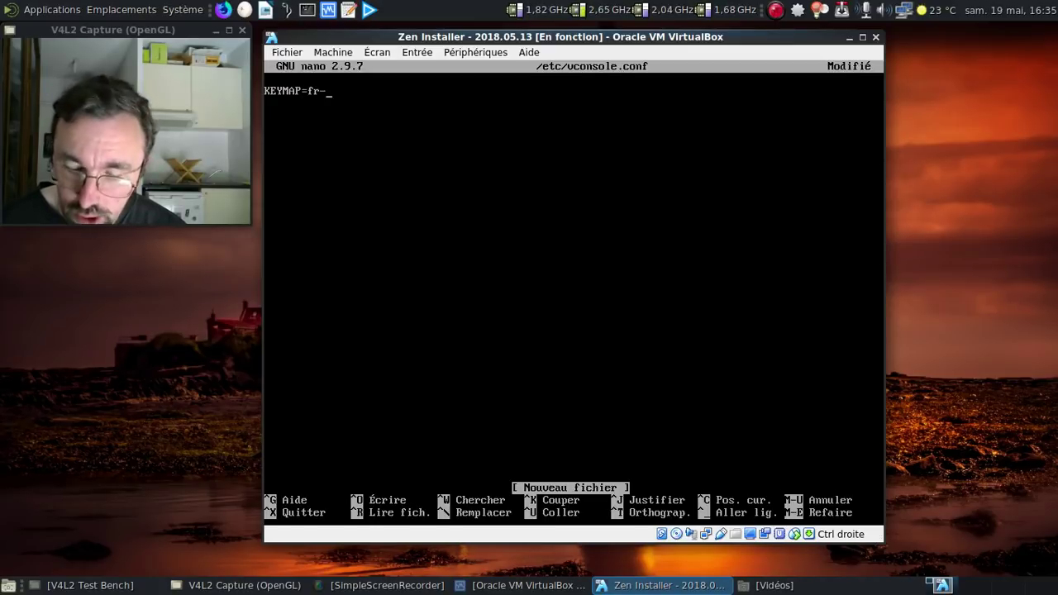
type("lati")
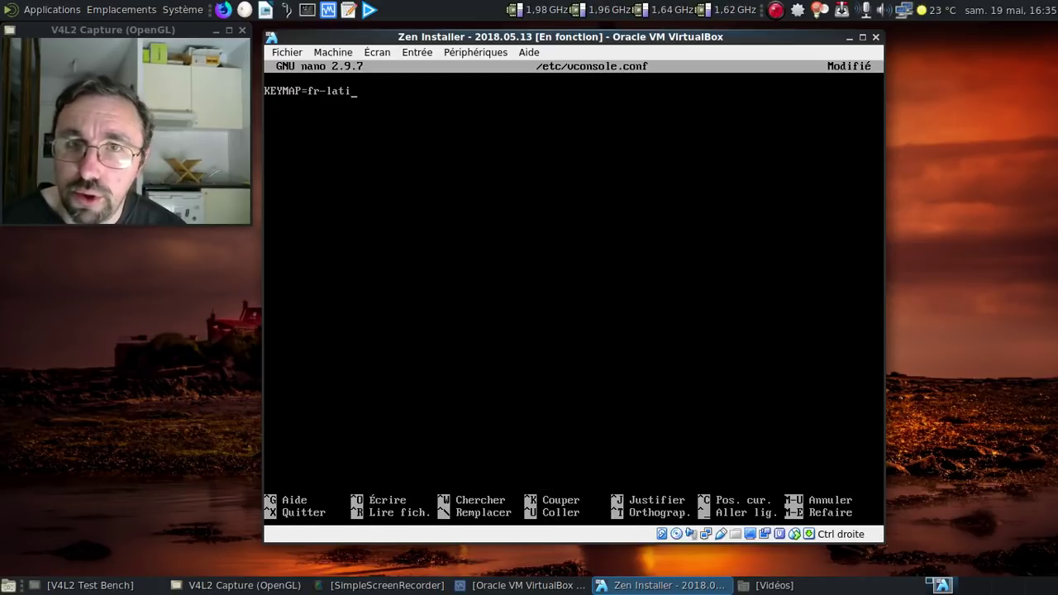
type("n9")
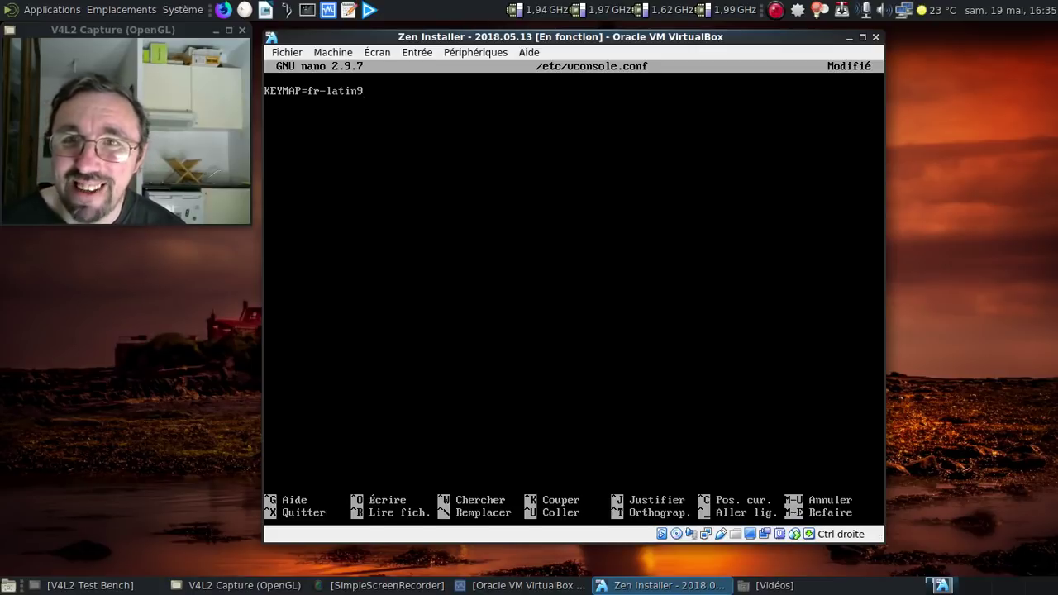
- Add a second line FONT=lat9w-16 below the KEYMAP line in /etc/vconsole.conf
key("Return")
type("FONT)")
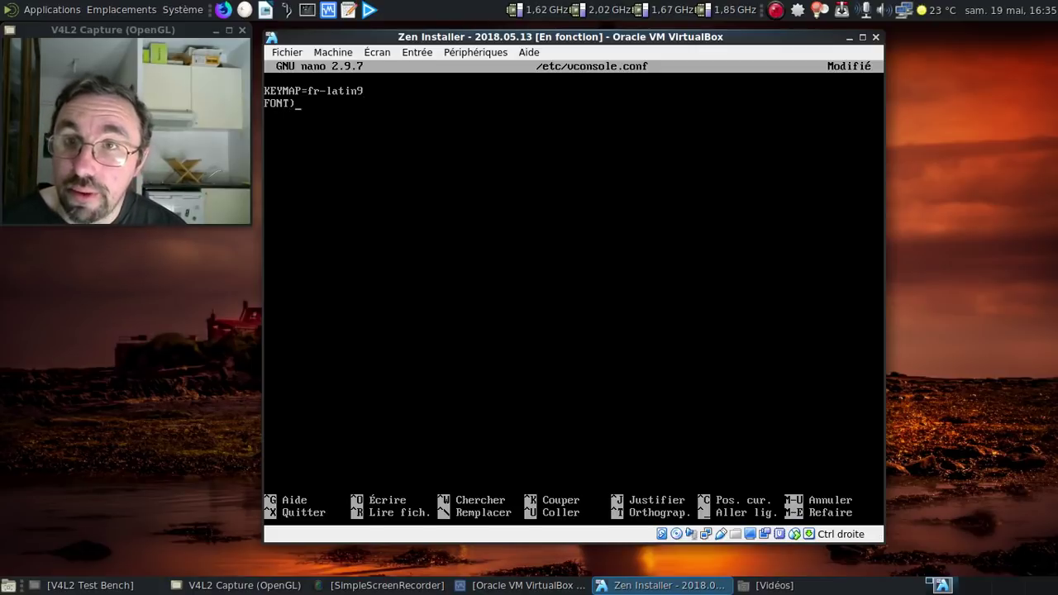
key("BackSpace")
type("=l")
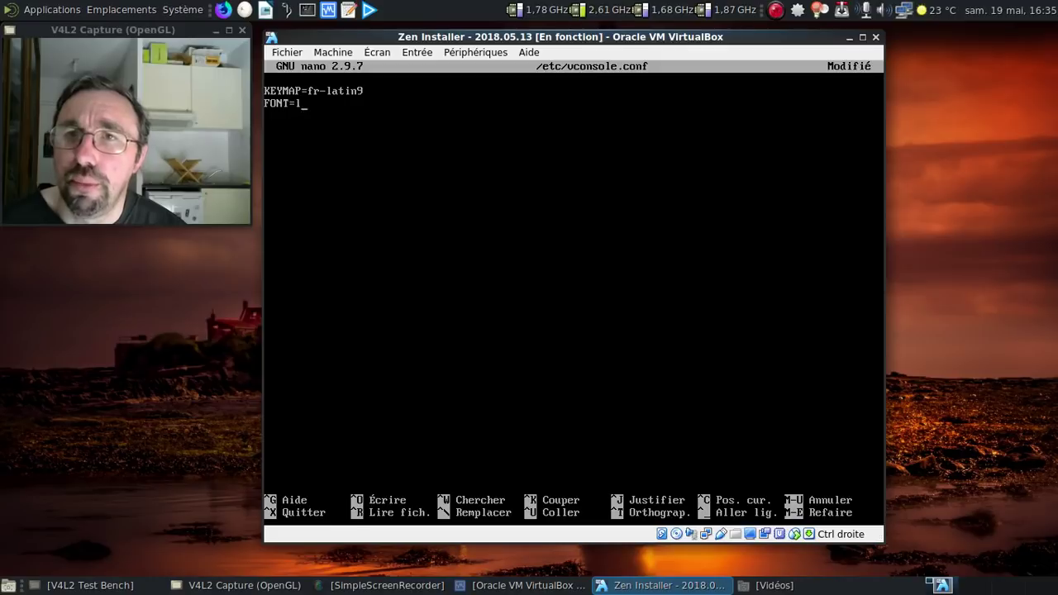
type("at9w-c1")
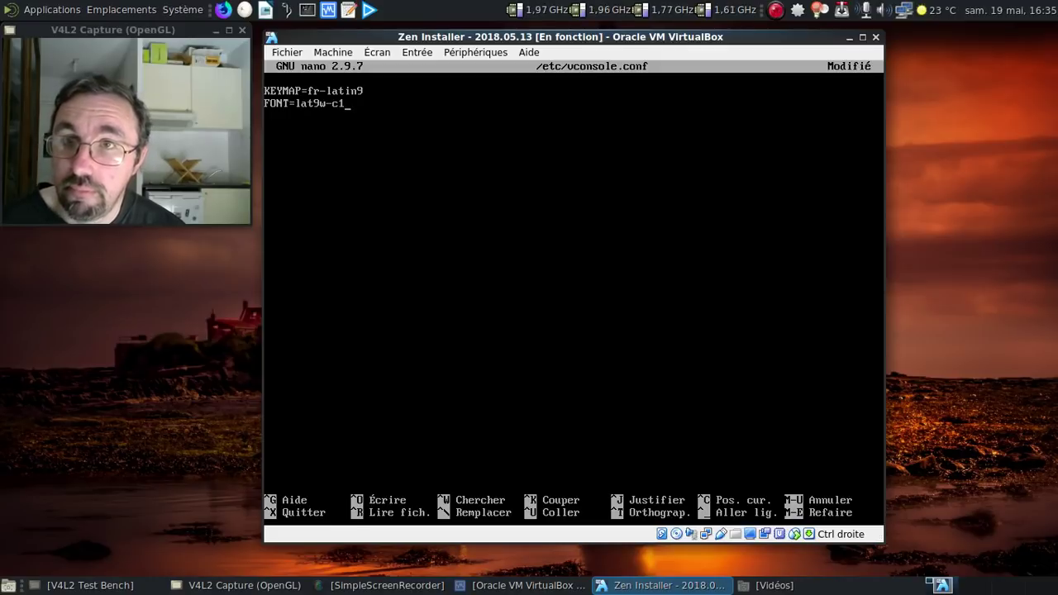
key("BackSpace")
key("BackSpace")
type("16")
- Save /etc/vconsole.conf, exit nano and clear the console screen
key("ctrl+x")
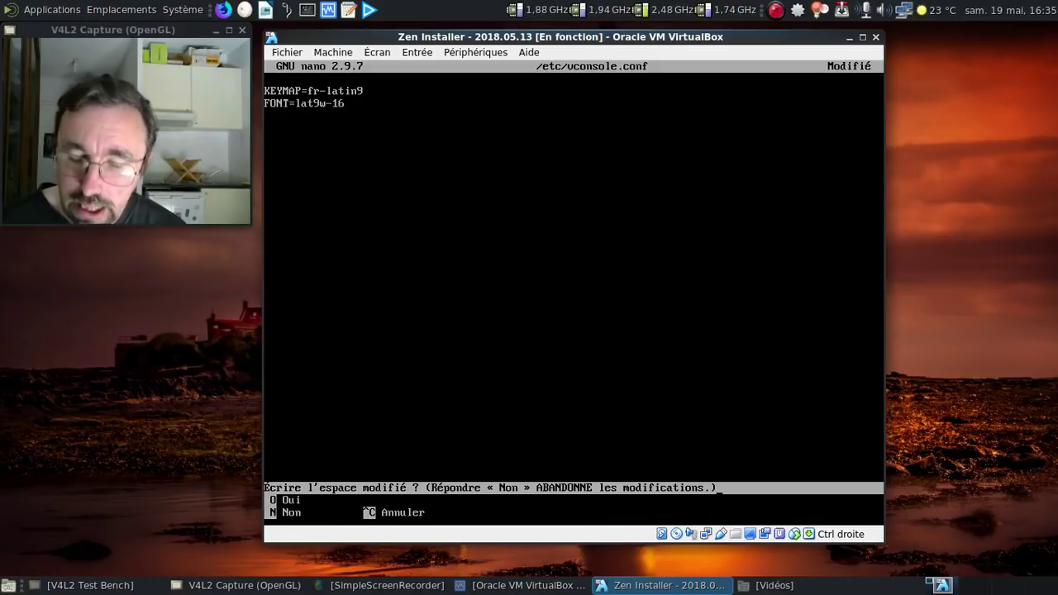
key("o")
key("Return")
key("ctrl+l")
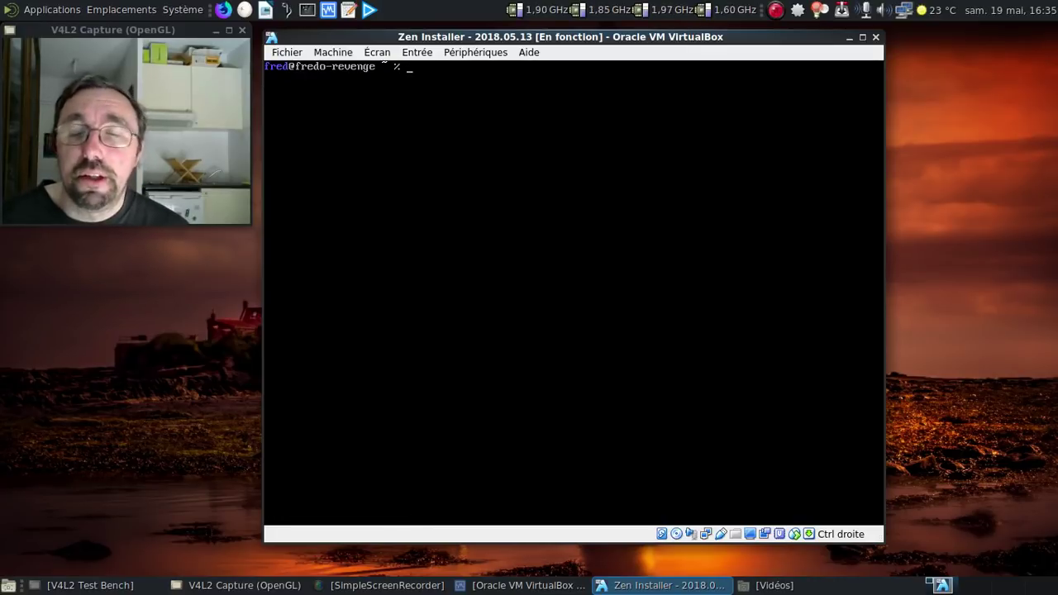
- Install the pamac-aur package with sudo pacman -S pamac-aur and accept the installation
type("s")
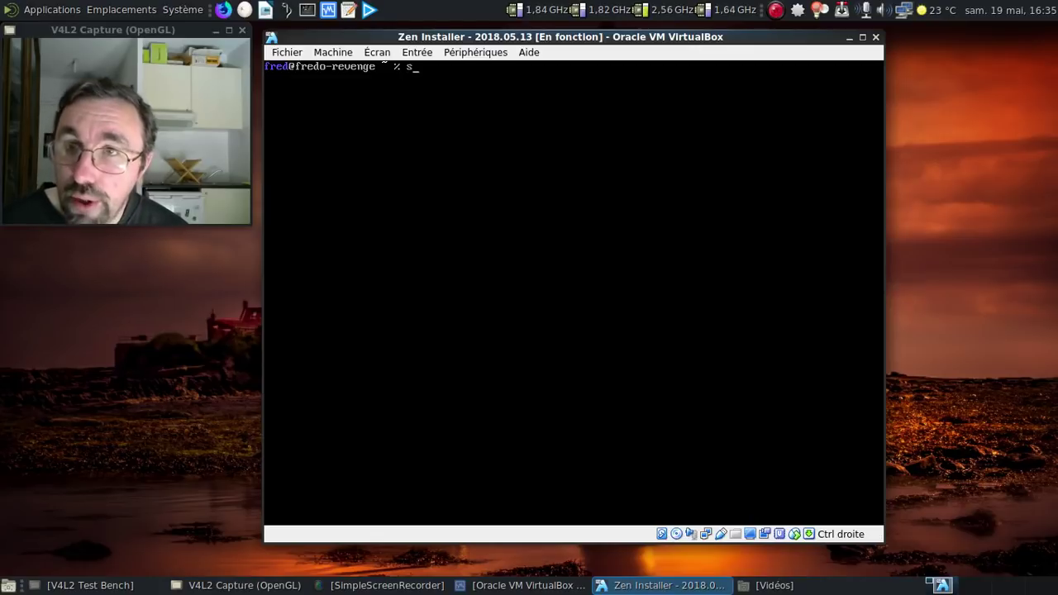
type("udo pacman -S")
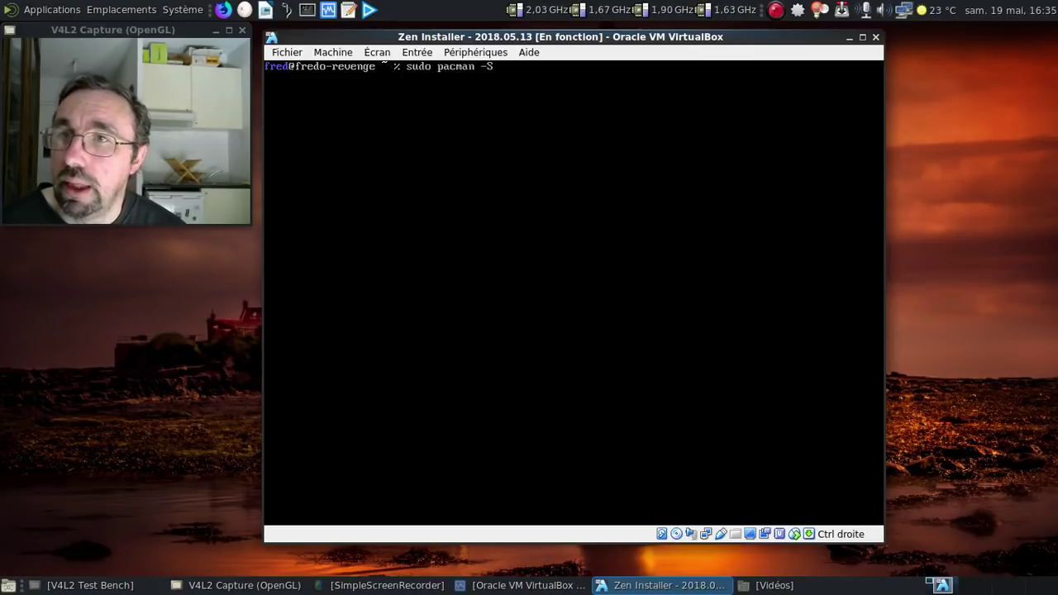
type(" pamac-aur")
key("Return")
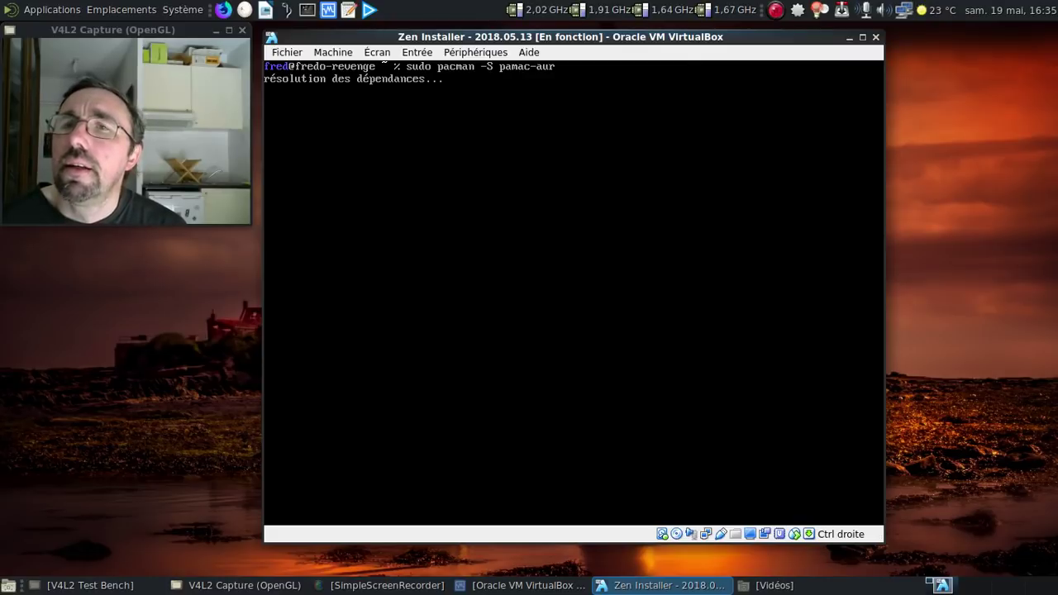
key("Return")
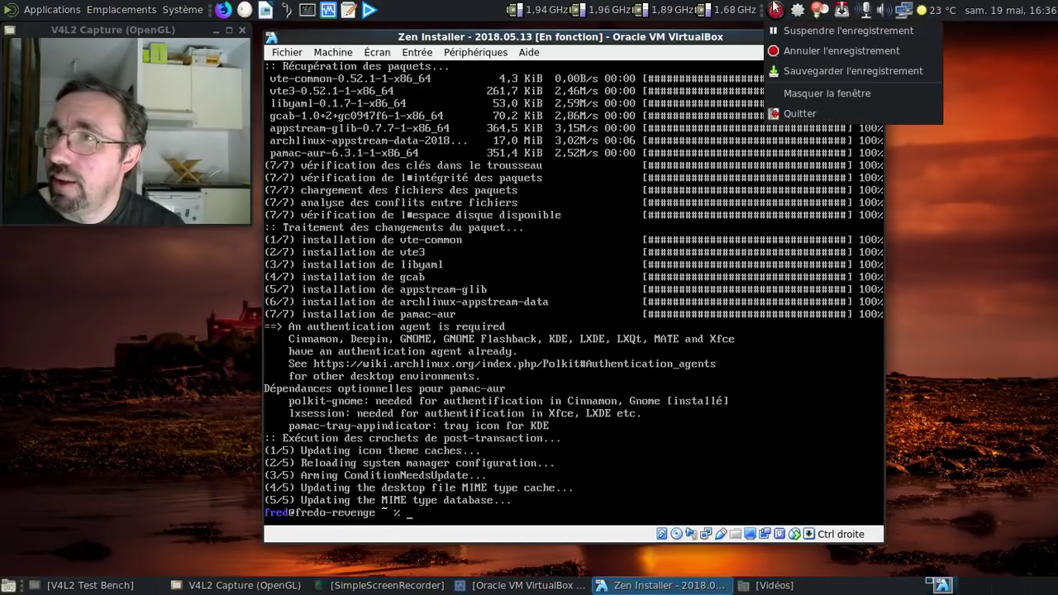
- Look up the Pamac version in the host's package manager, then close the package manager
left_click(812, 10)
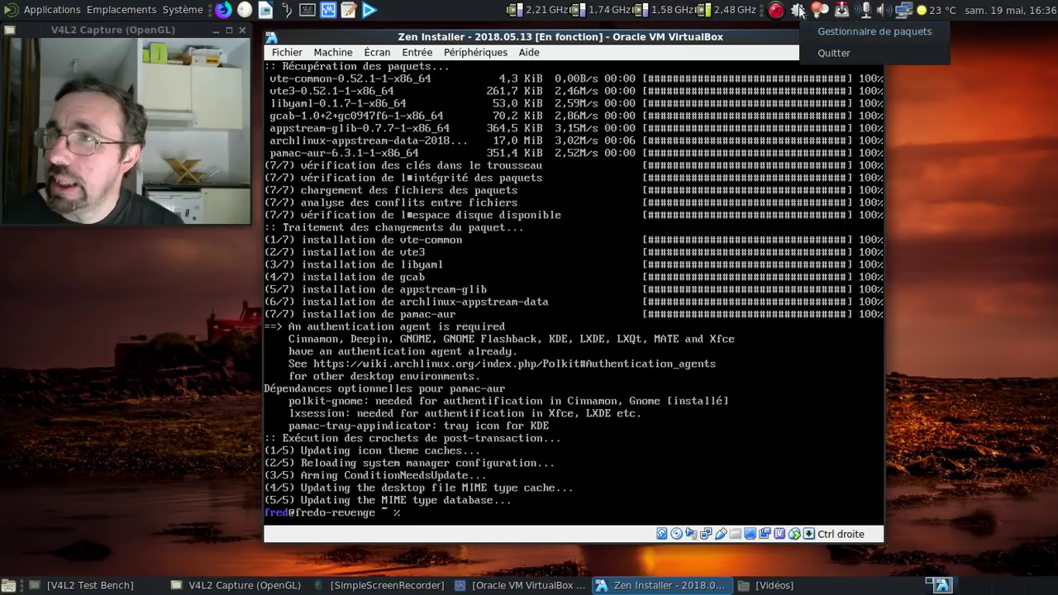
left_click(830, 39)
left_click(649, 66)
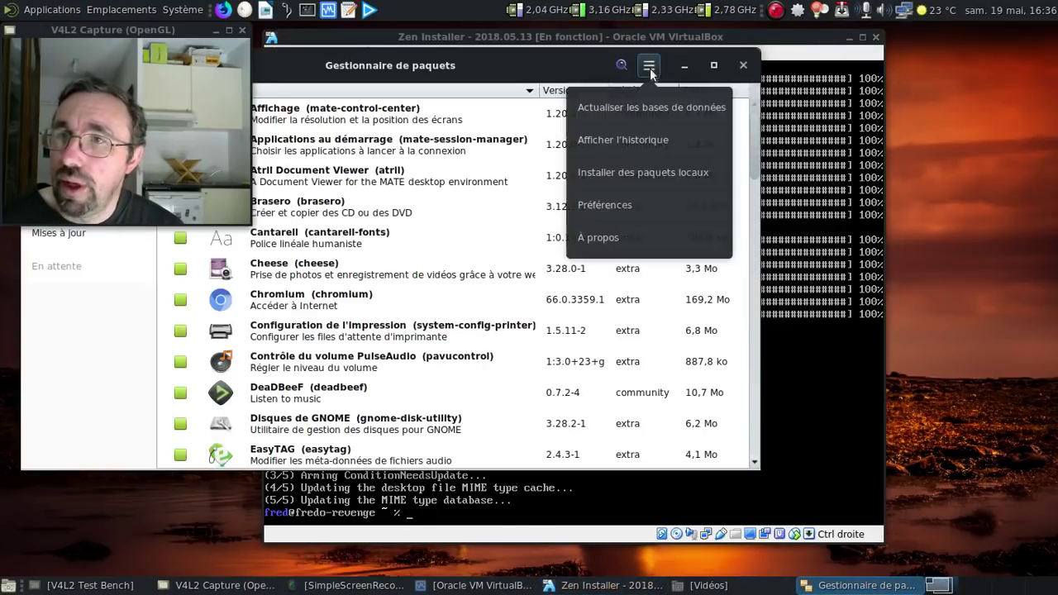
left_click(625, 235)
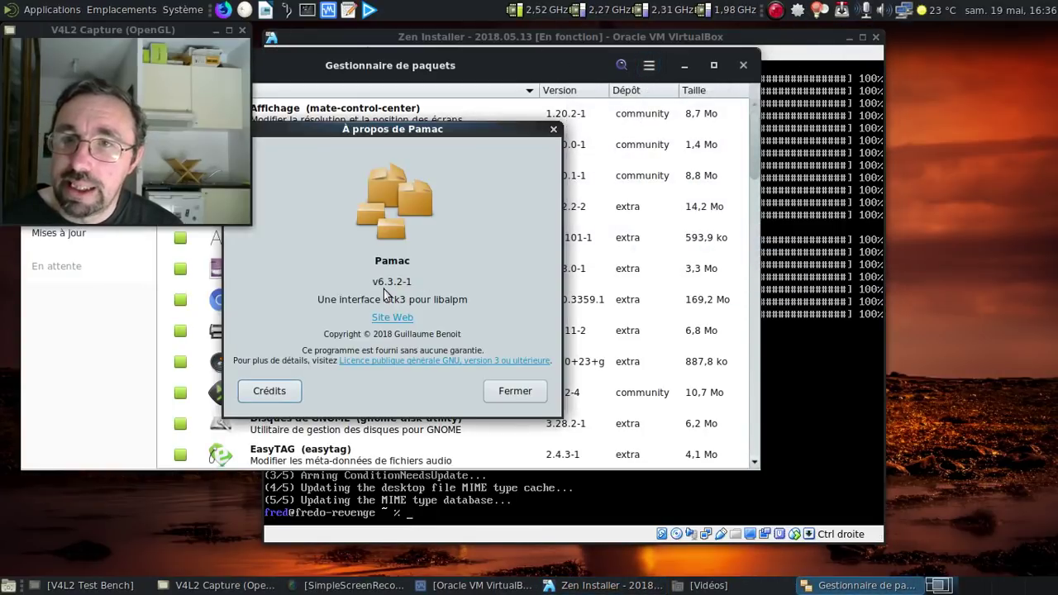
left_click(554, 130)
left_click(743, 64)
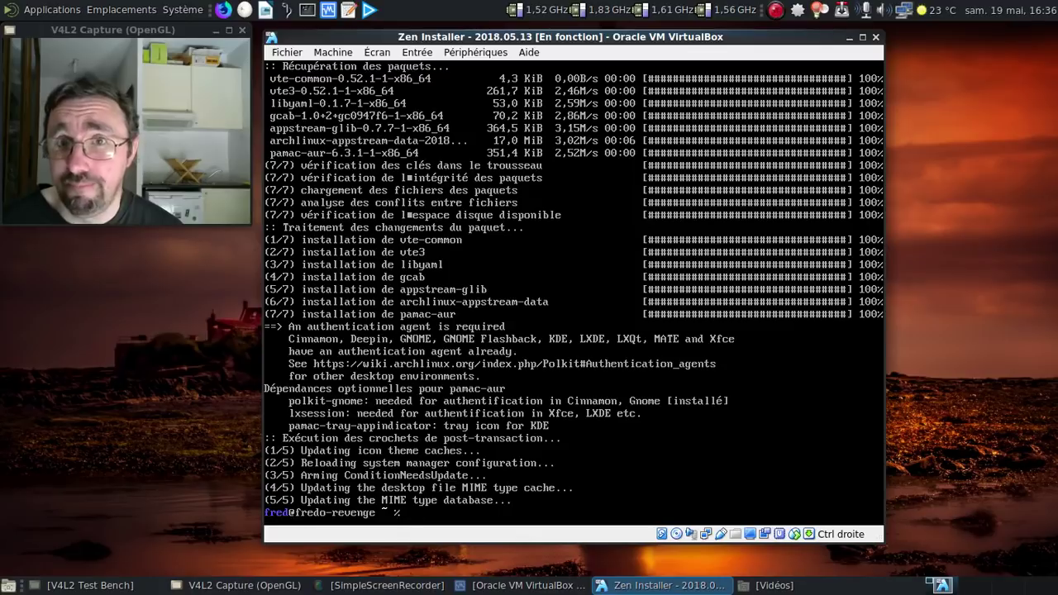
- Query the installed package information with pacman -Qi, first for pamac and then for pamac-aur
type("pacman -")
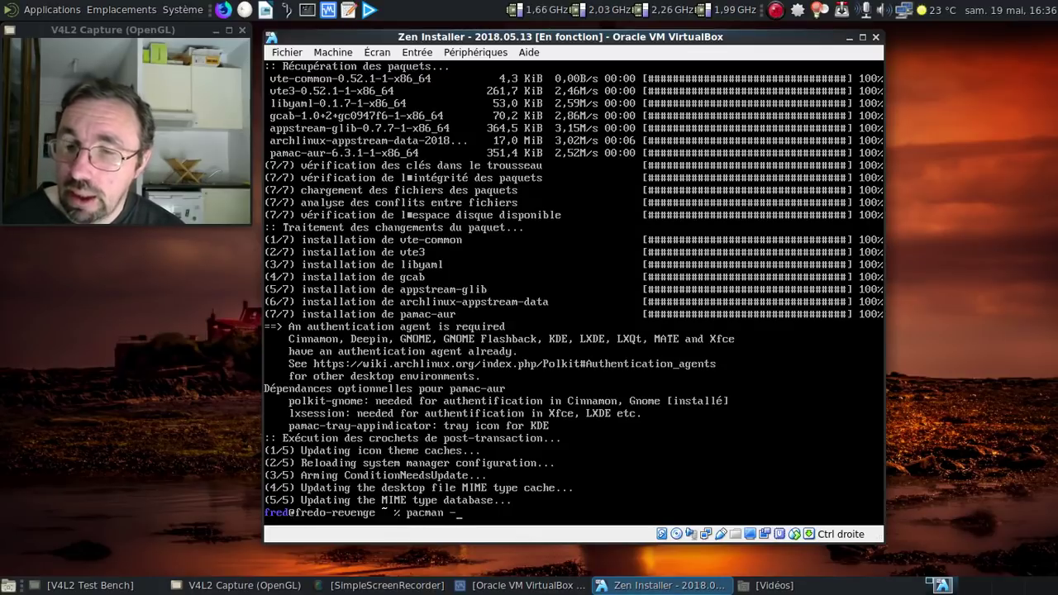
type("Qi pacman")
key("Return")
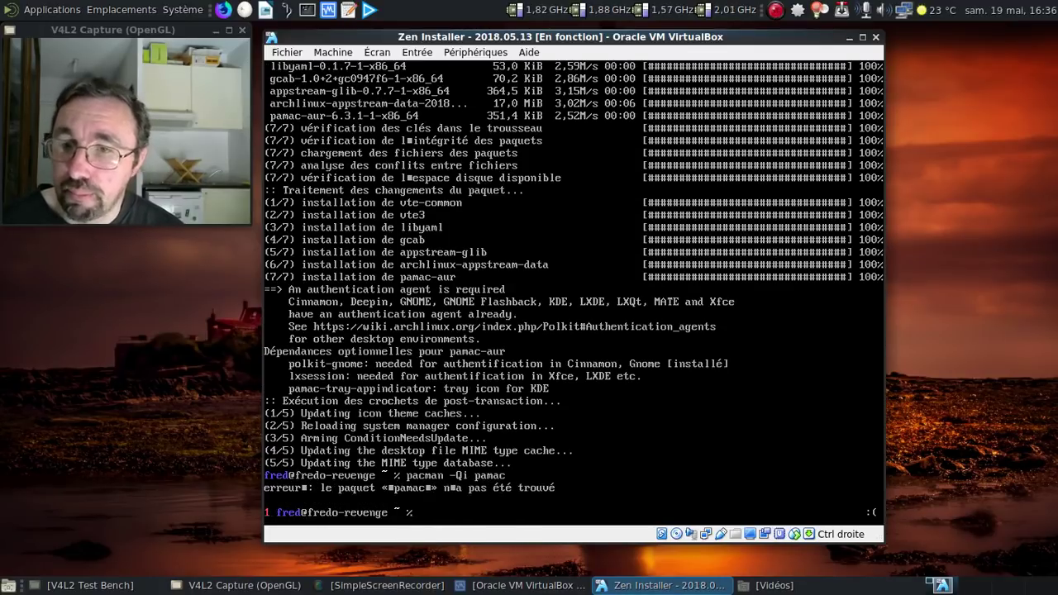
key("Up")
type("-aur")
key("Return")
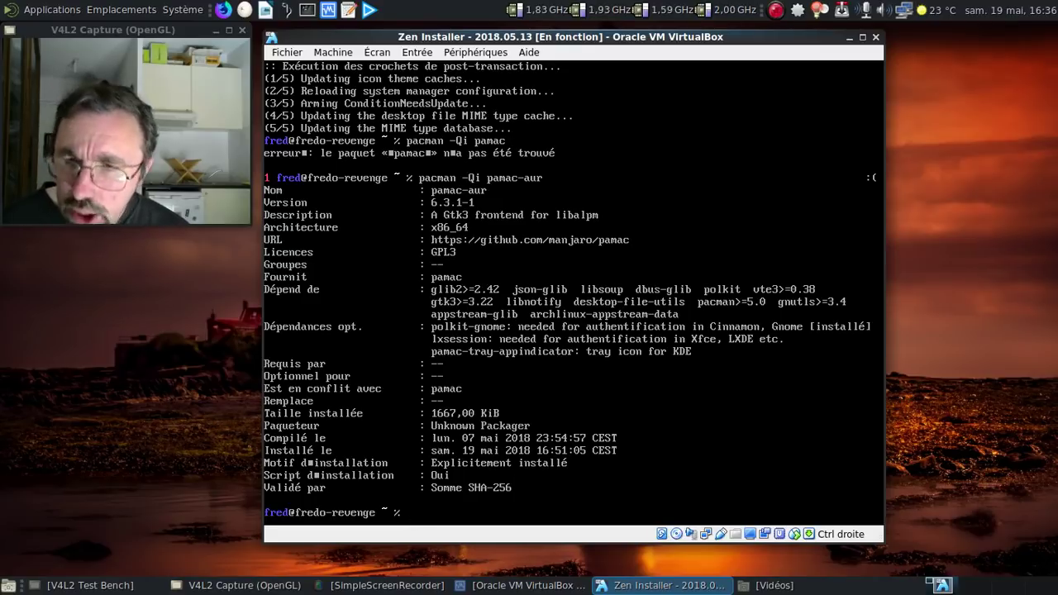
- Try to install trizen by running pacman -S trizen without sudo
key("Up")
key("BackSpace")
key("BackSpace")
key("BackSpace")
key("BackSpace")
key("BackSpace")
key("BackSpace")
key("BackSpace")
key("BackSpace")
key("BackSpace")
key("BackSpace")
key("BackSpace")
key("BackSpace")
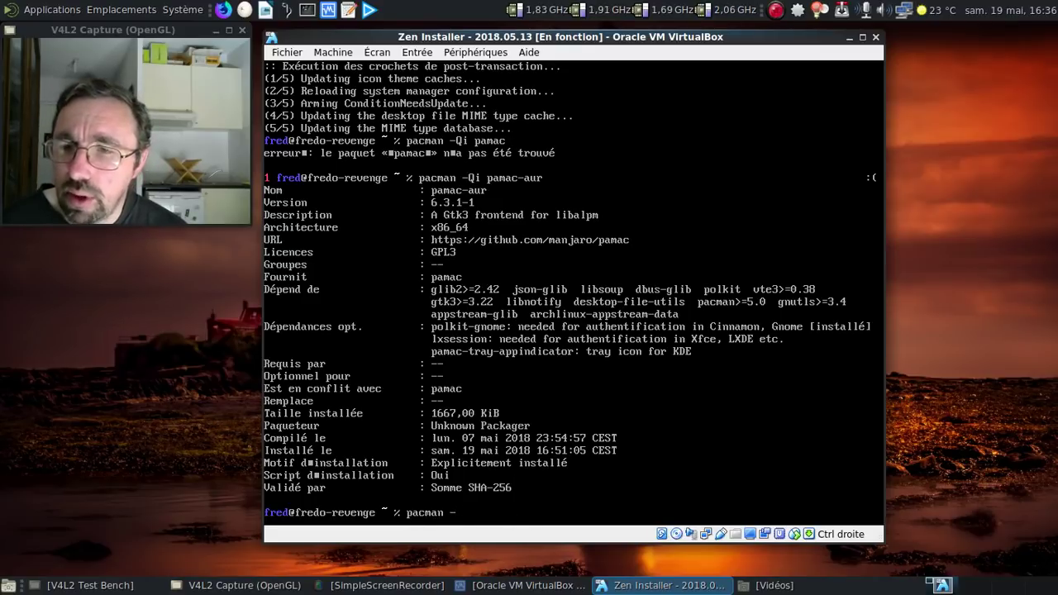
type("S trizen")
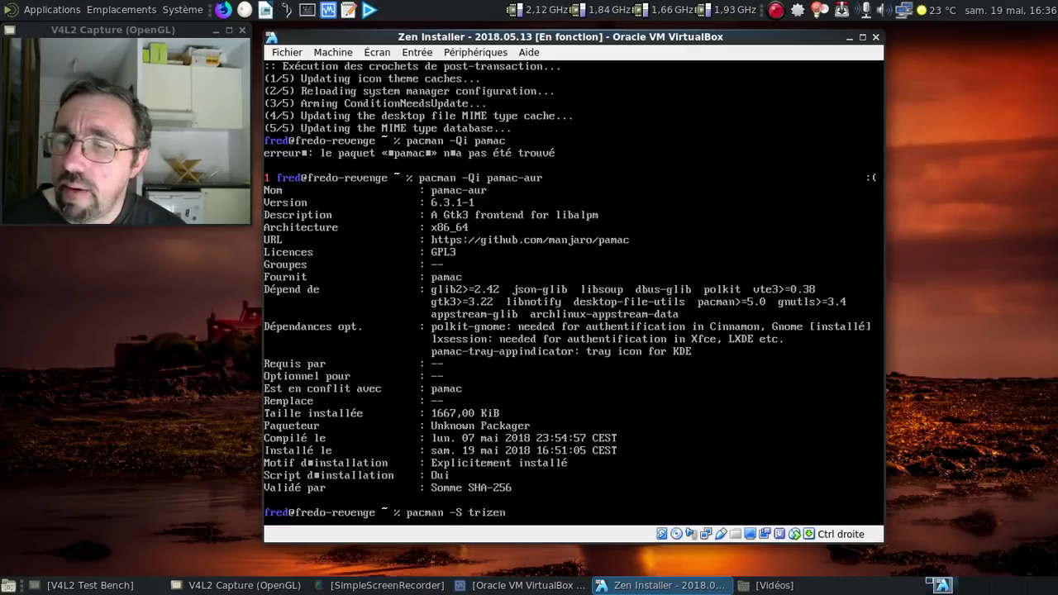
key("Return")
- Rerun the trizen installation as sudo pacman -S trizen and accept the installation
key("Up")
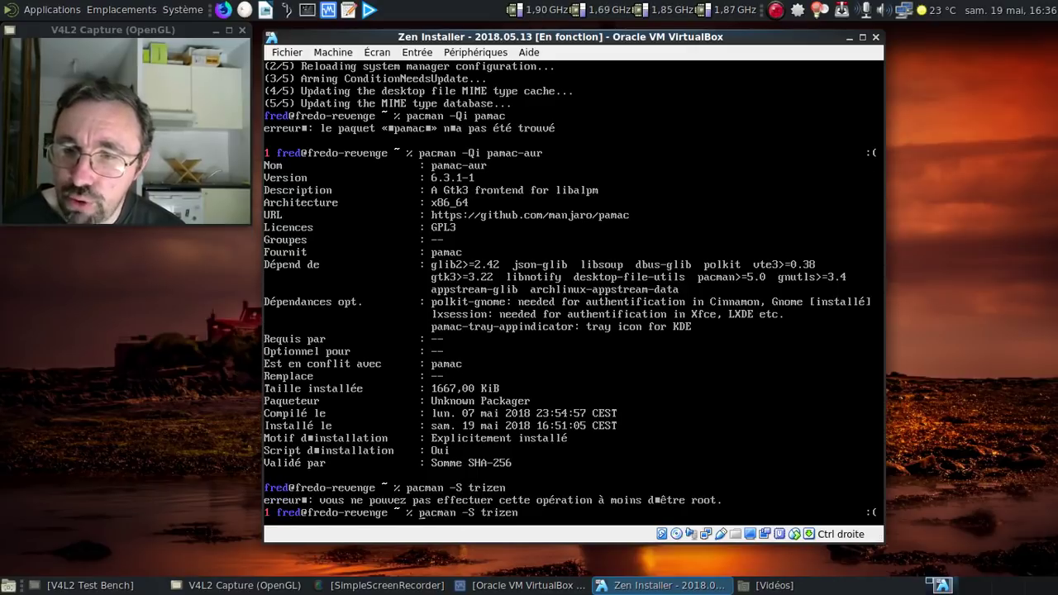
key("Home")
type("sudo")
key("Return")
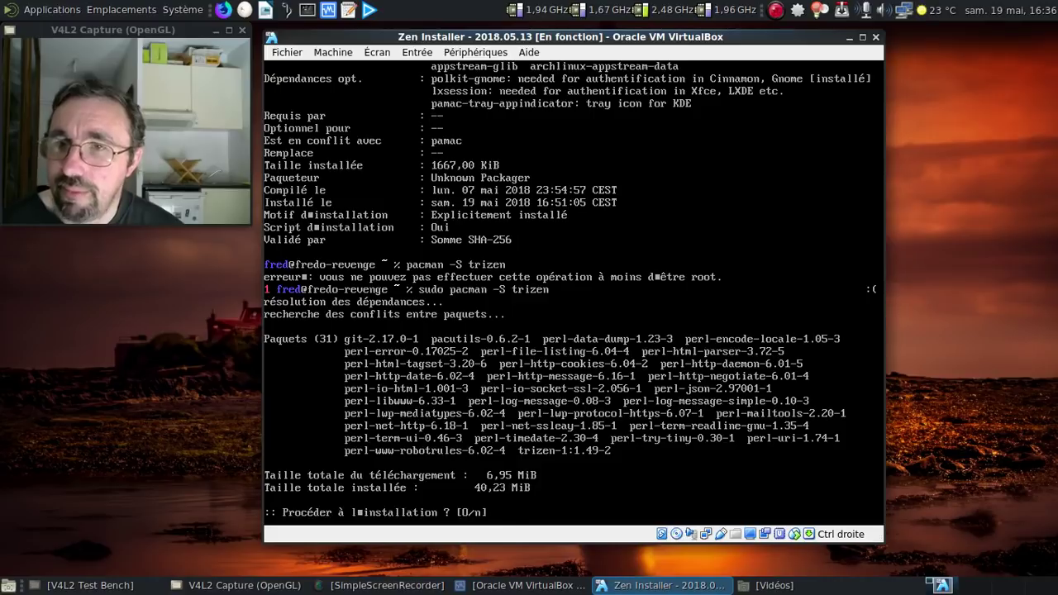
key("Return")
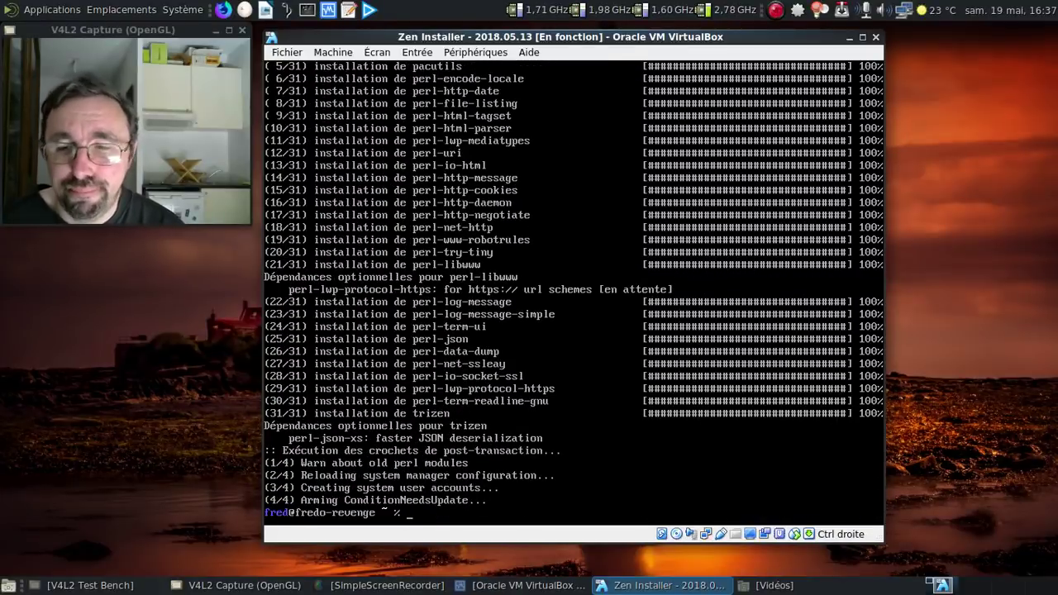
- Clear the console screen and run trizen -S mate mate-extra to start installing the MATE desktop
key("ctrl+l")
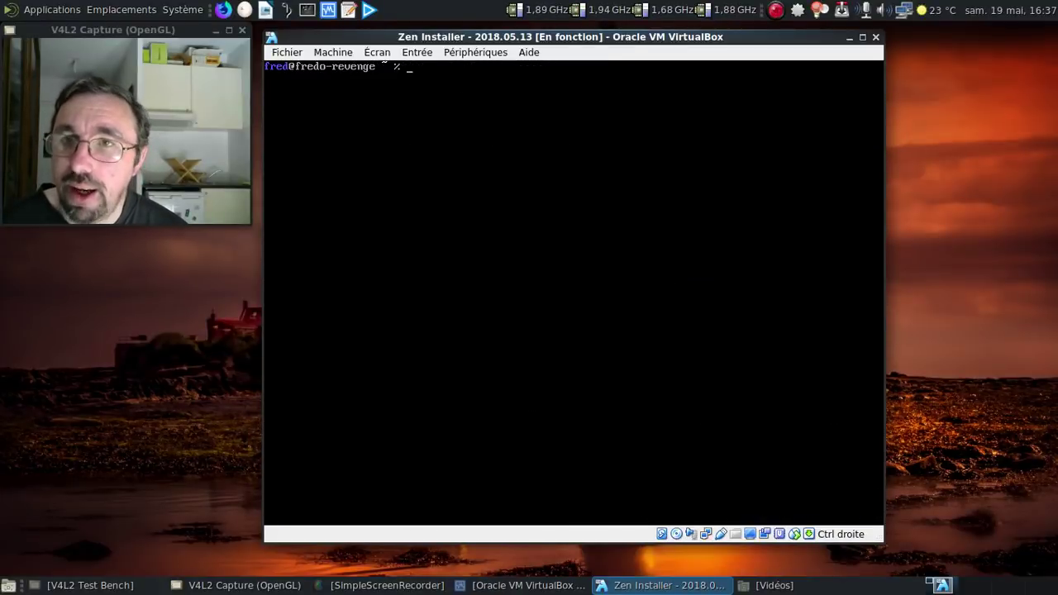
type("tir")
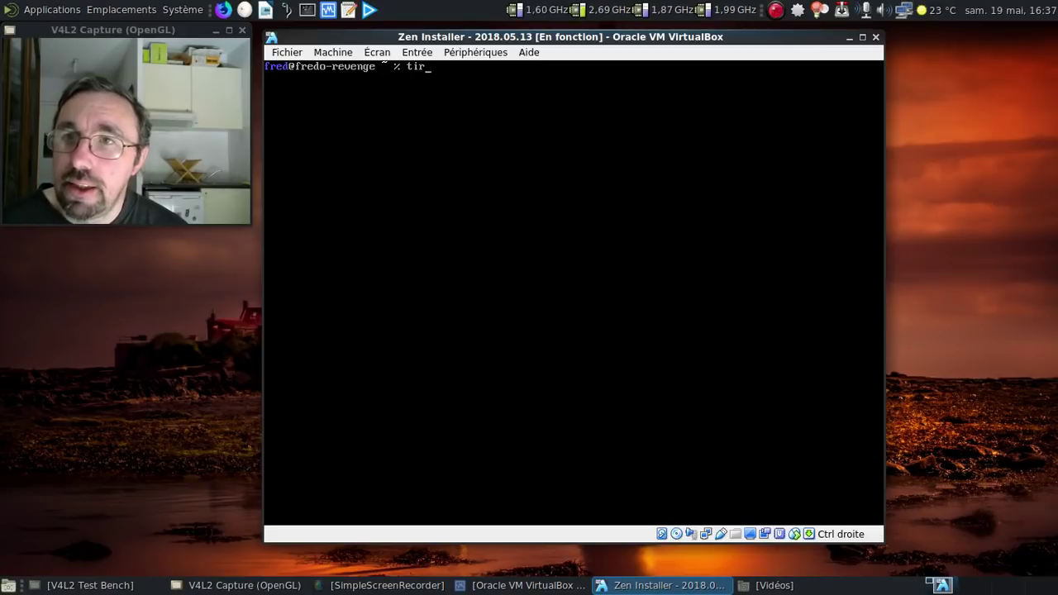
key("BackSpace")
key("BackSpace")
type("rizen -")
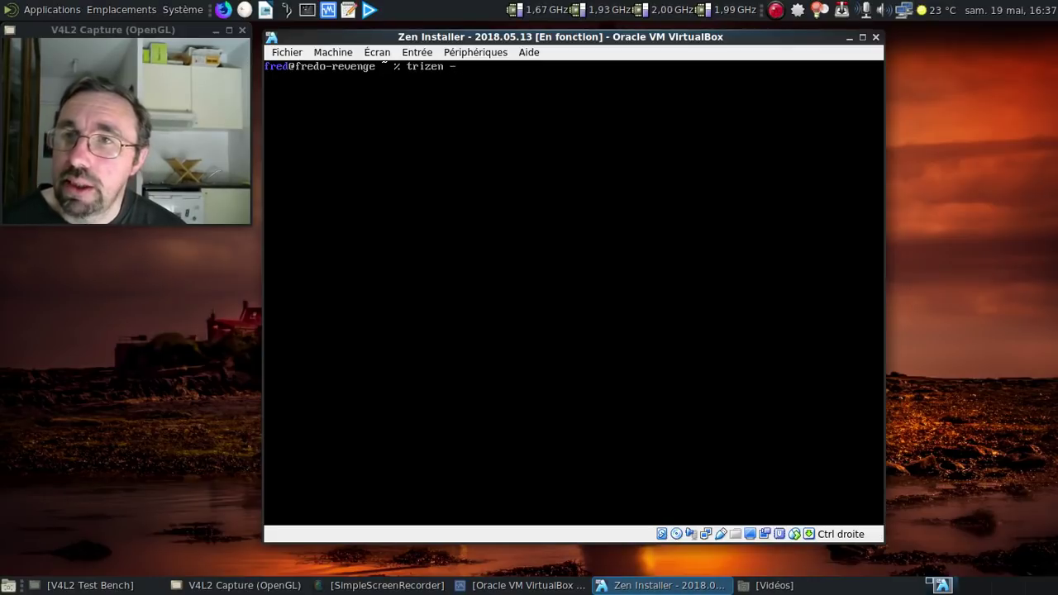
type("S mate")
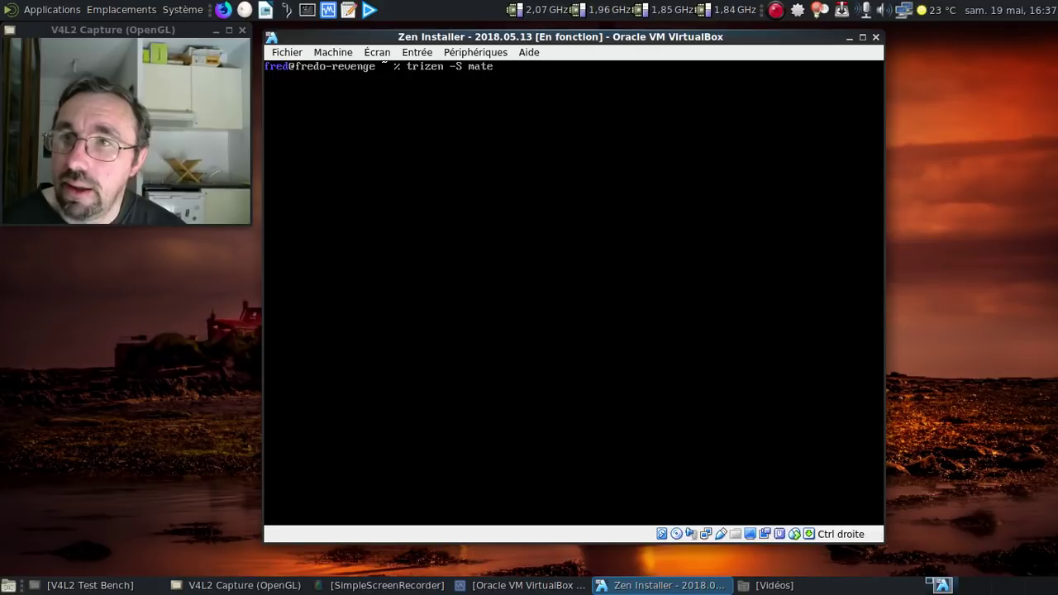
type(" lm")
type("te-ext")
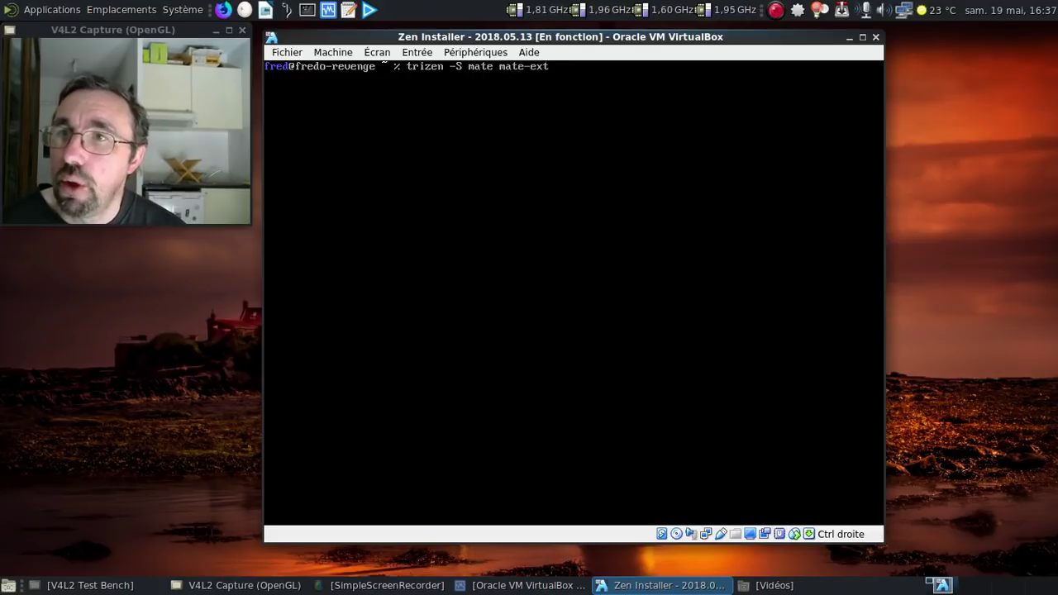
type("ra")
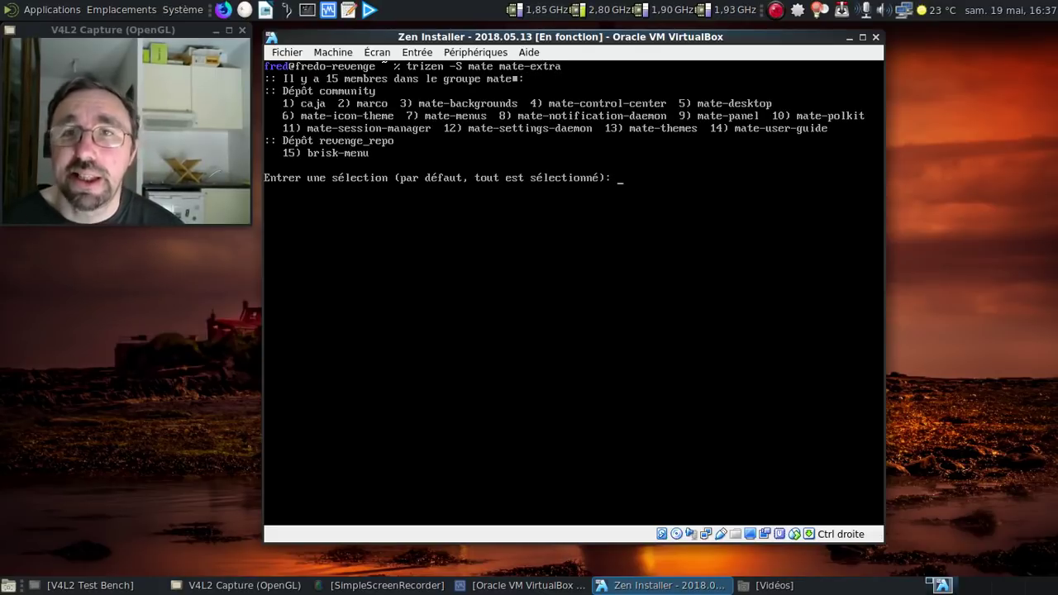
- Accept the default full selection for the mate and mate-extra groups and proceed with the installation
key("Return")
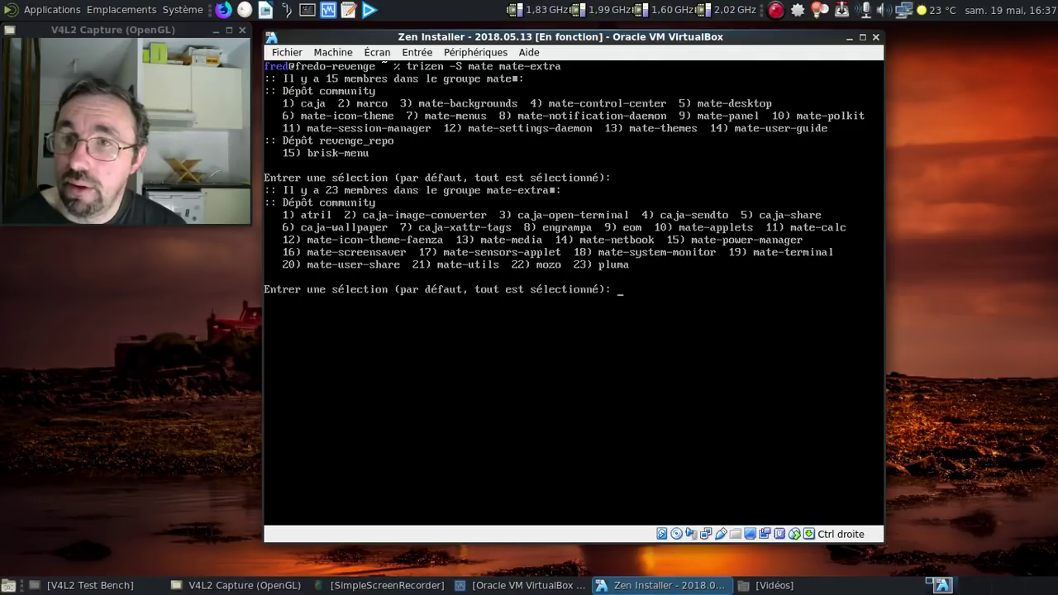
key("Return")
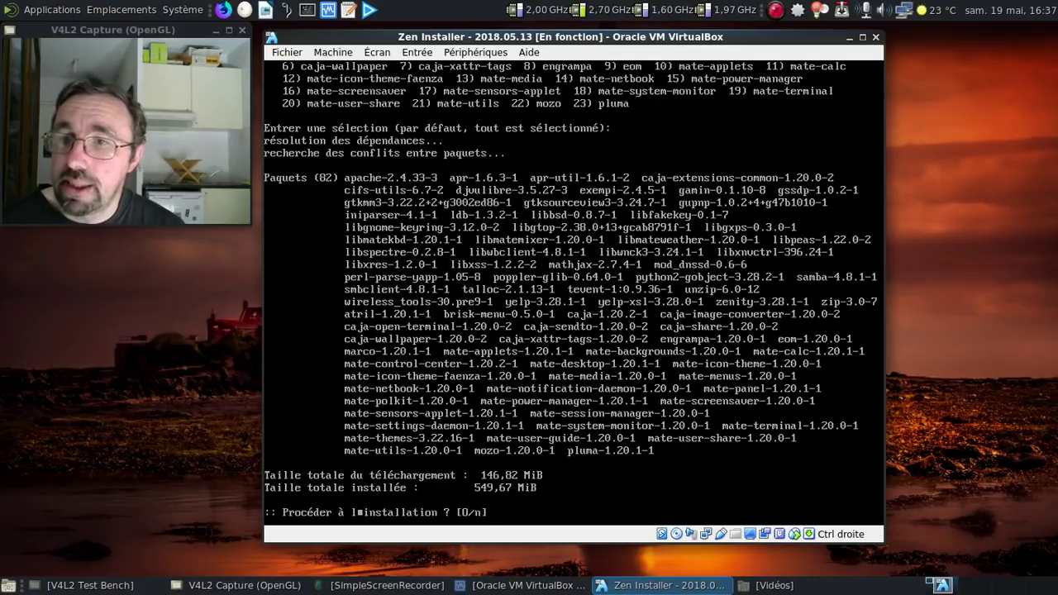
key("Return")
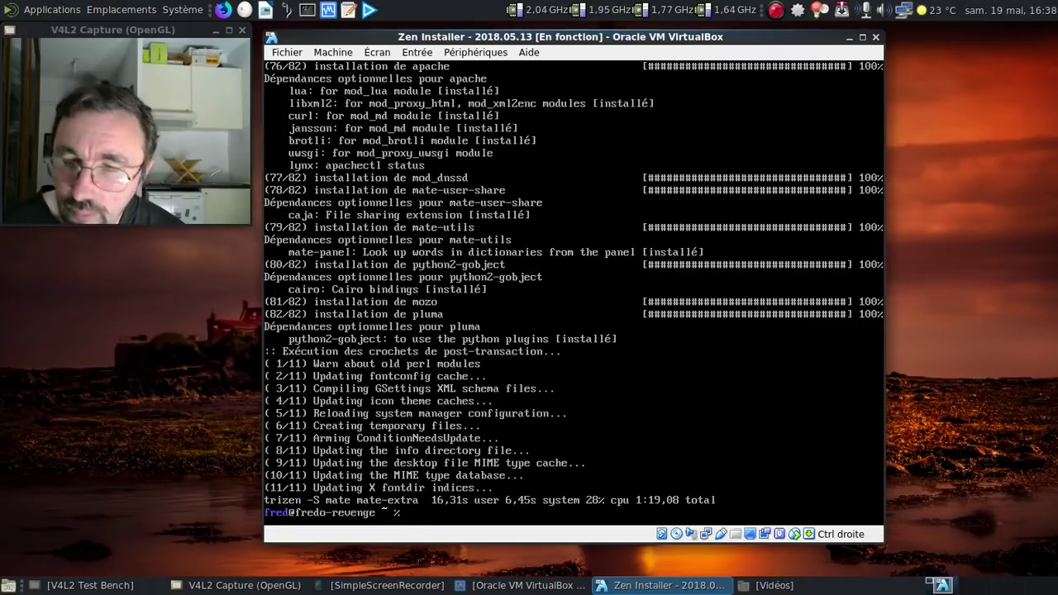
- Clear the console screen and run trizen -S gksu to start installing gksu
key("ctrl+l")
type("trizen ")
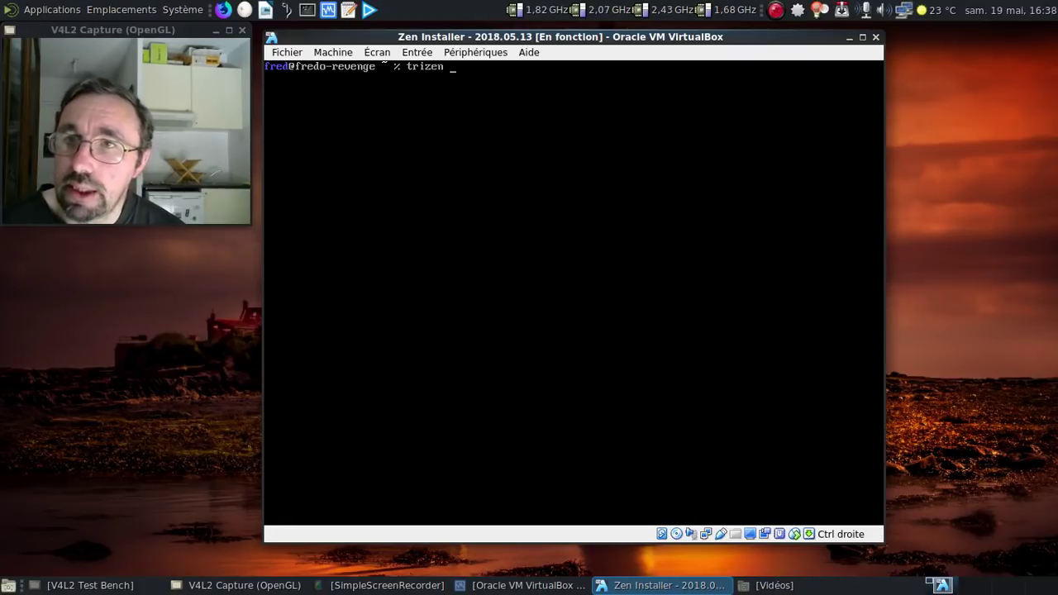
type("-S")
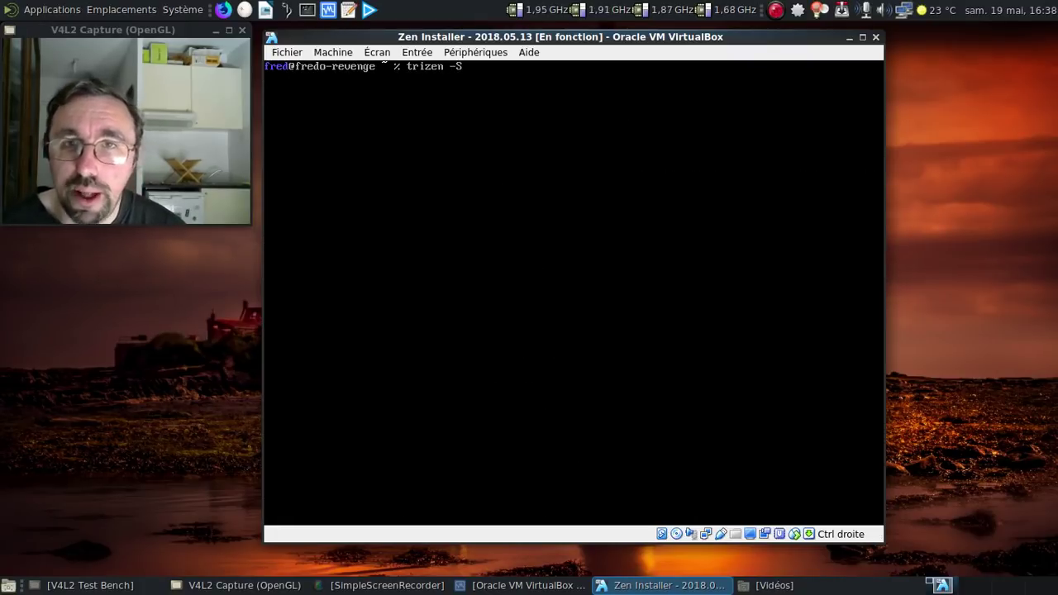
type(" gksu")
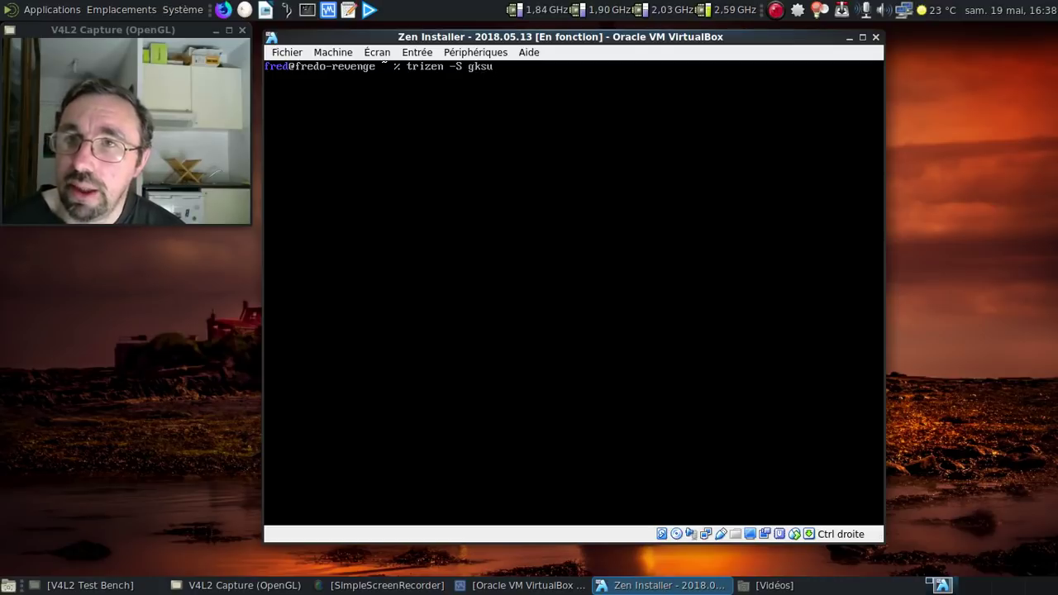
key("Return")
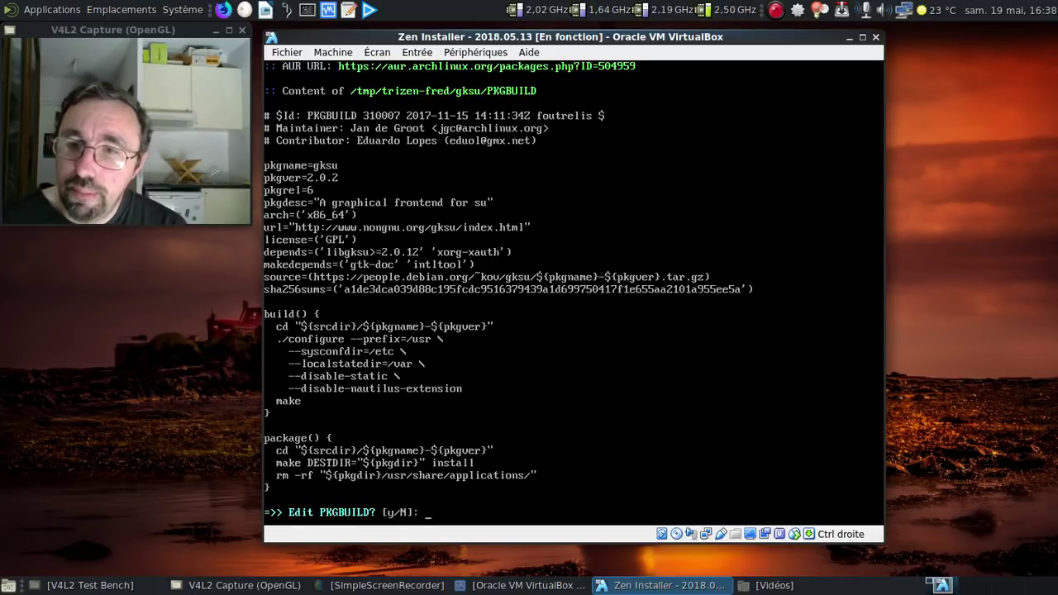
- Open the gksu PKGBUILD in the editor and quit it with :q! without saving
type("y")
key("Return")
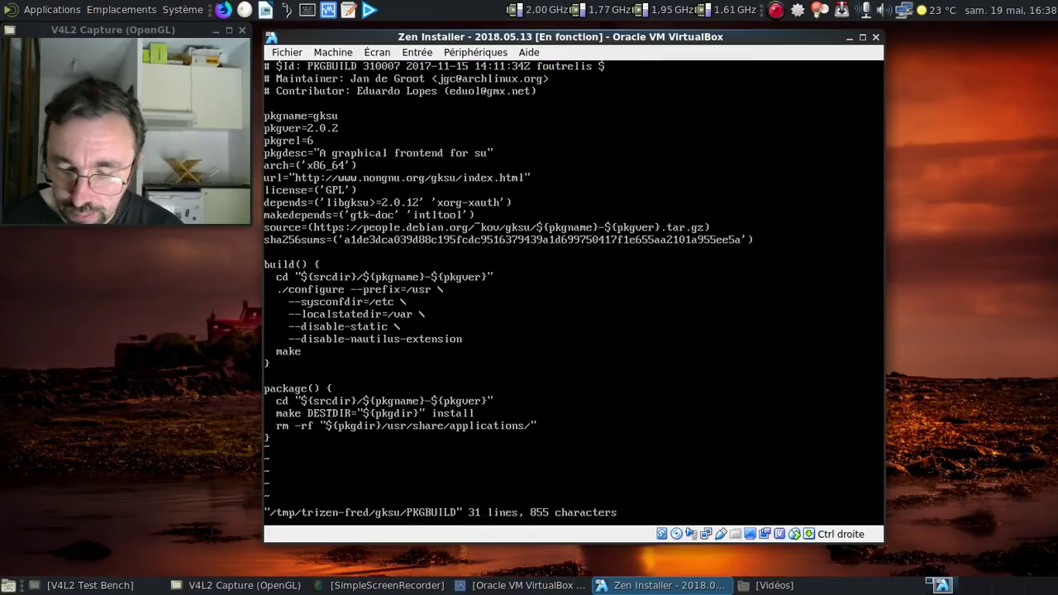
type(":q!")
key("Return")
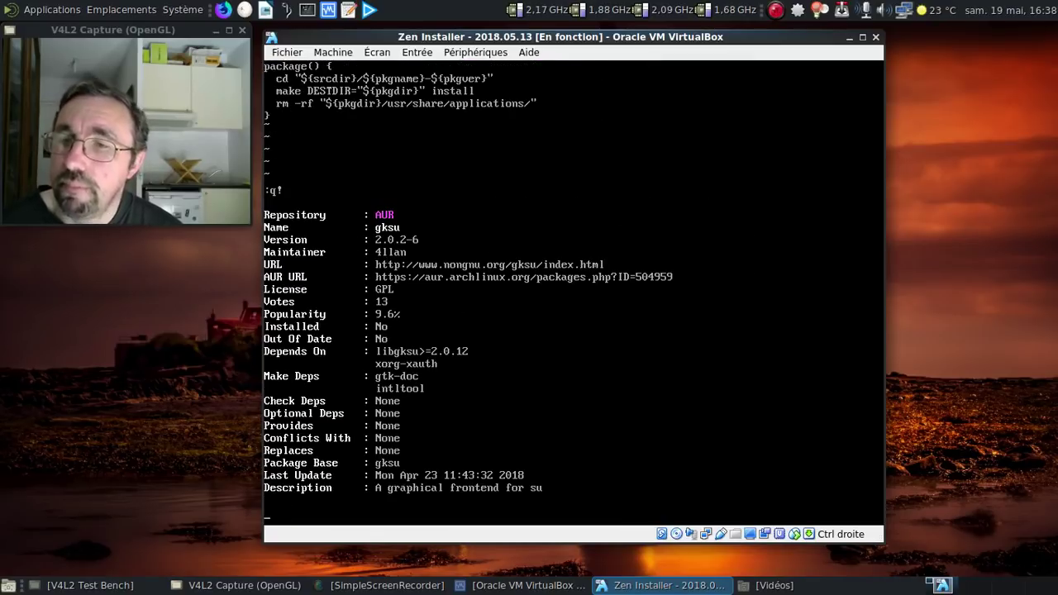
- Decline editing the libgksu build files and patches by accepting the default answer to every edit prompt
key("Return")
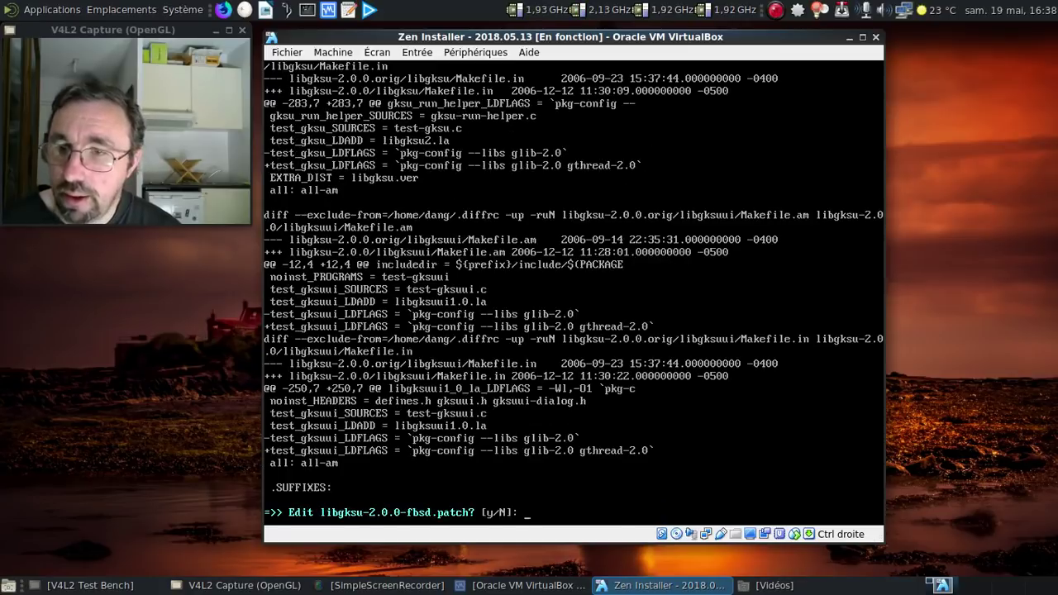
key("Return")
key("Return")
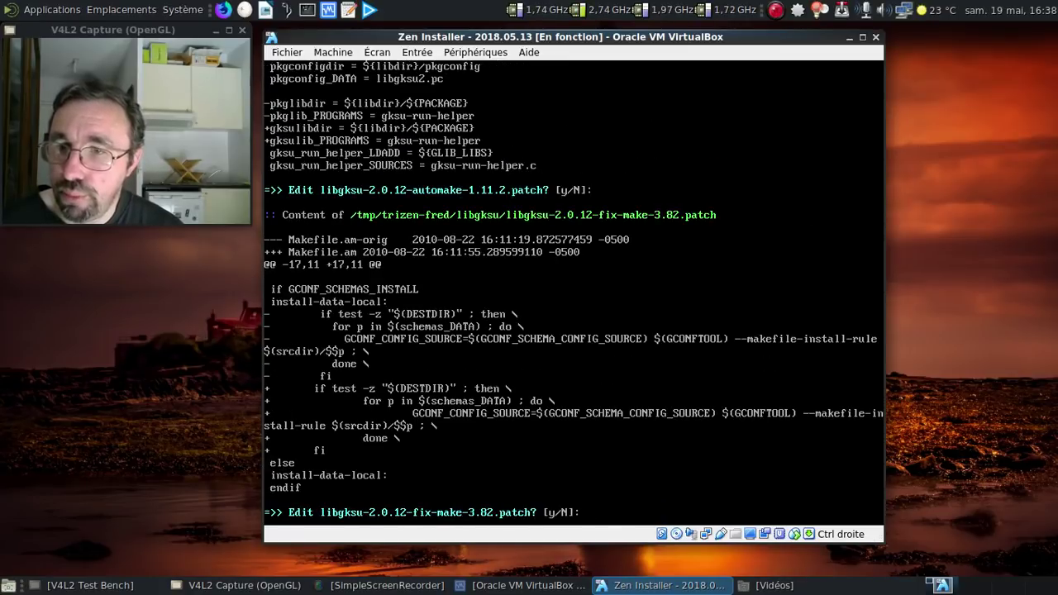
key("Return")
key("Return")
key("Return")
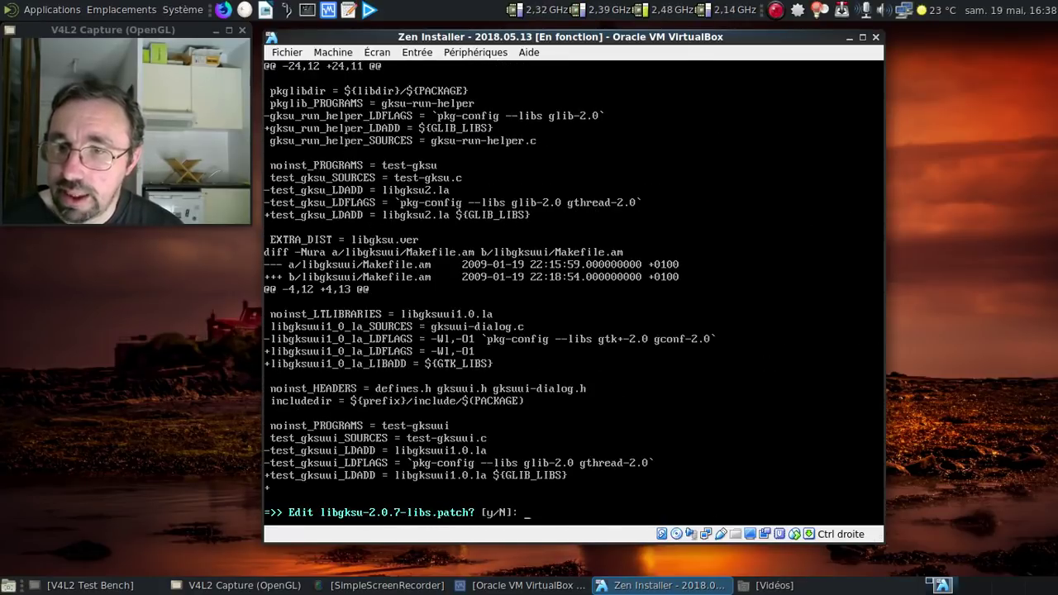
key("Return")
key("Return")
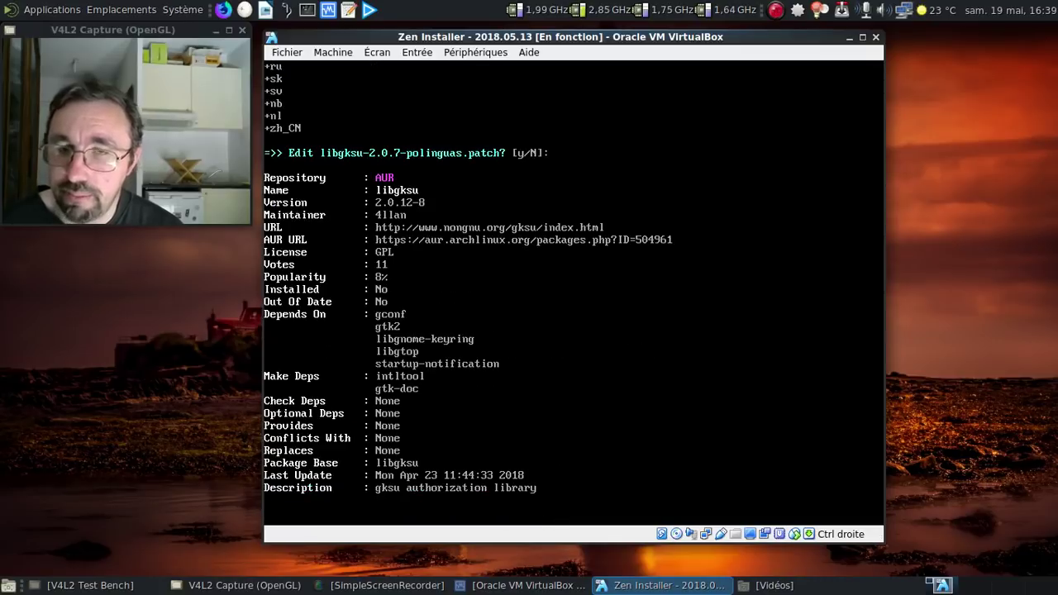
- Accept the installation of the missing dependencies, libgksu and gksu
key("Return")
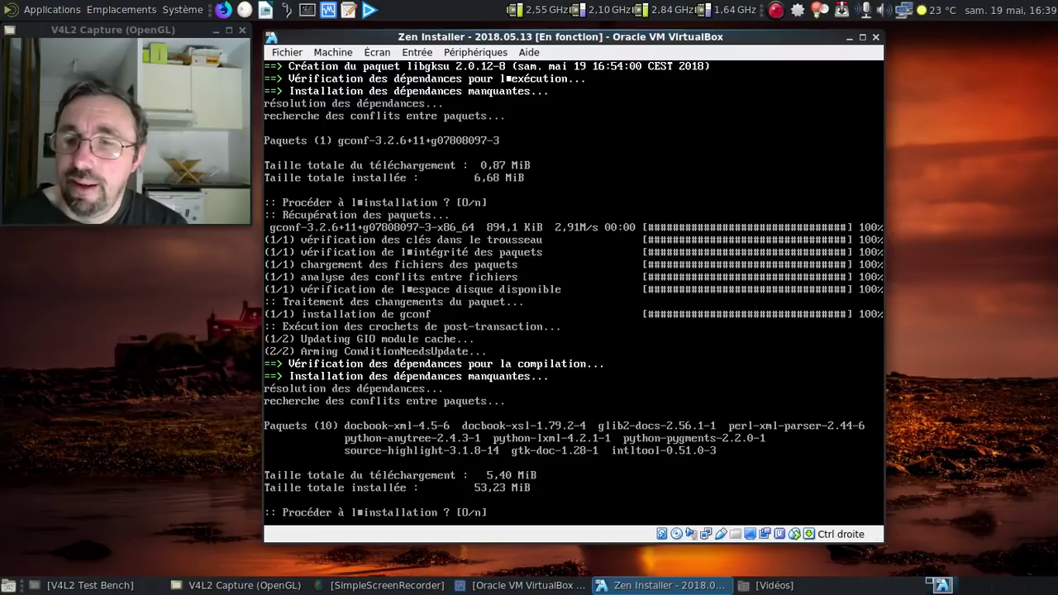
key("Return")
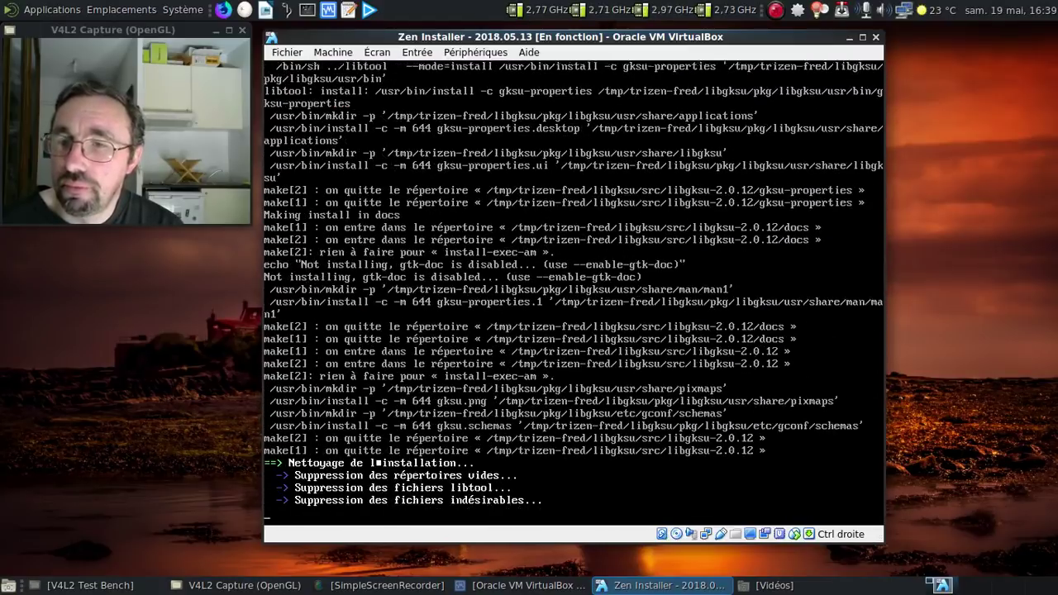
key("Return")
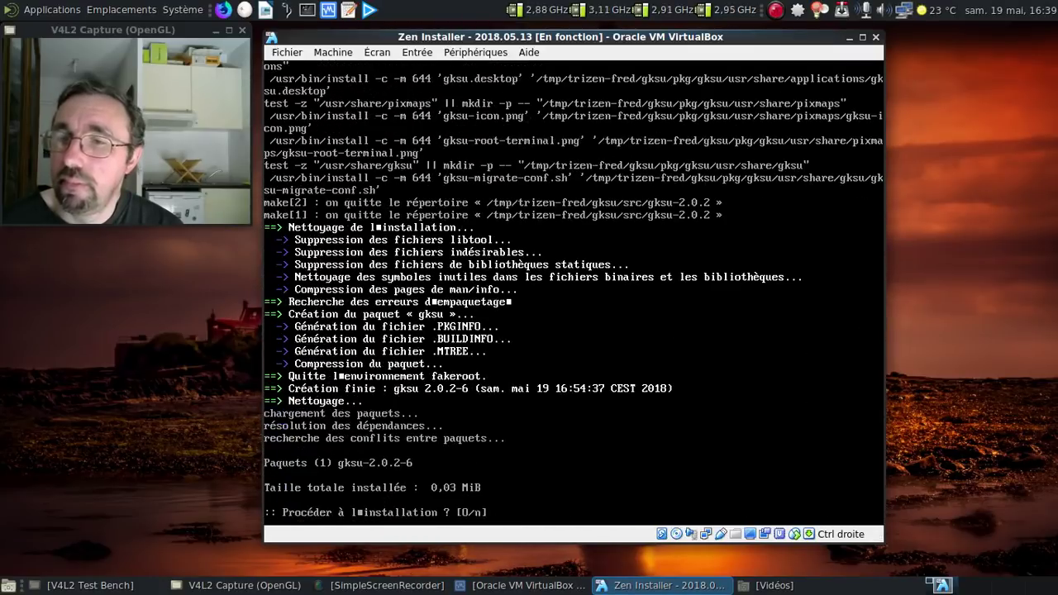
key("Return")
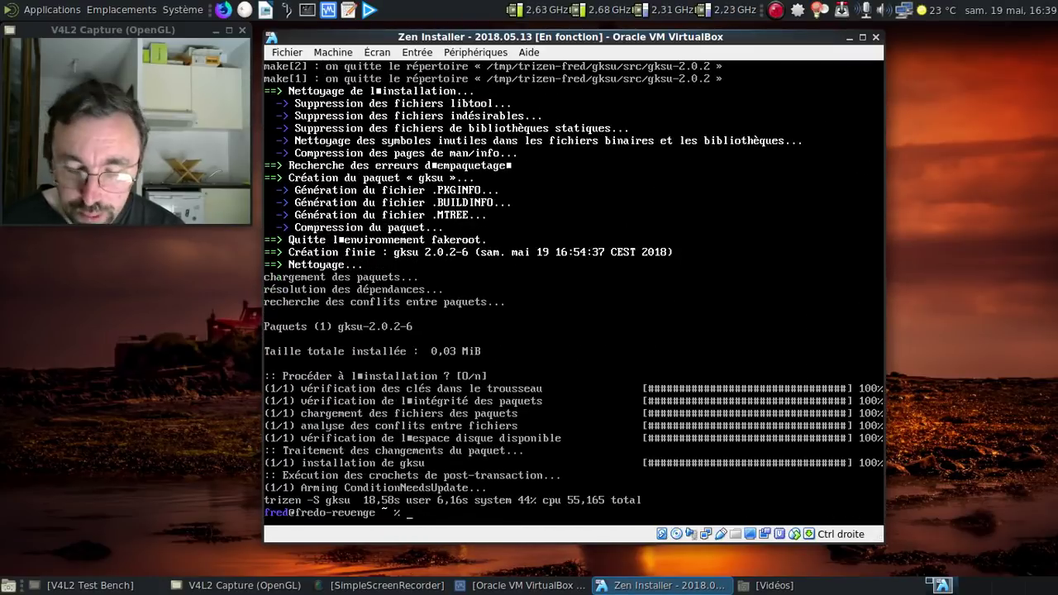
- Clear the console screen and try to install revenge-mate-desktop with trizen -S
key("ctrl+l")
type("trizen")
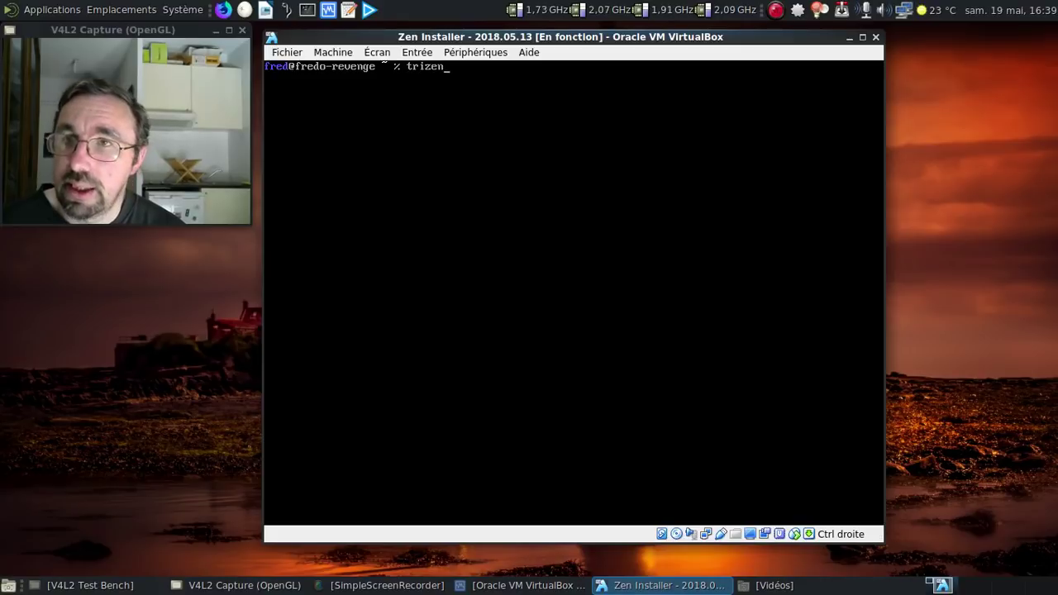
type(" -S ")
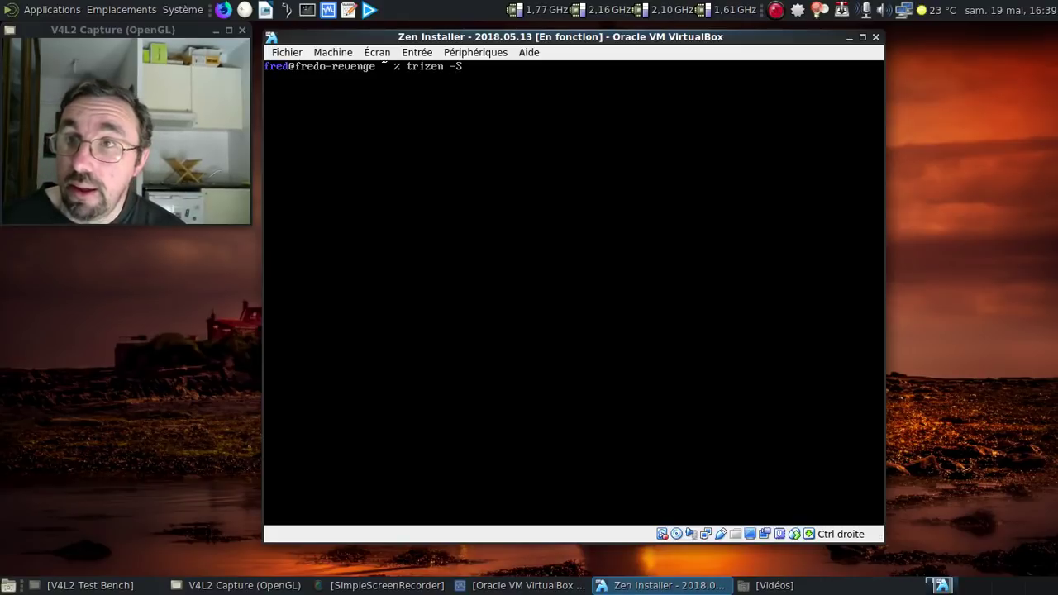
type("re")
key("BackSpace")
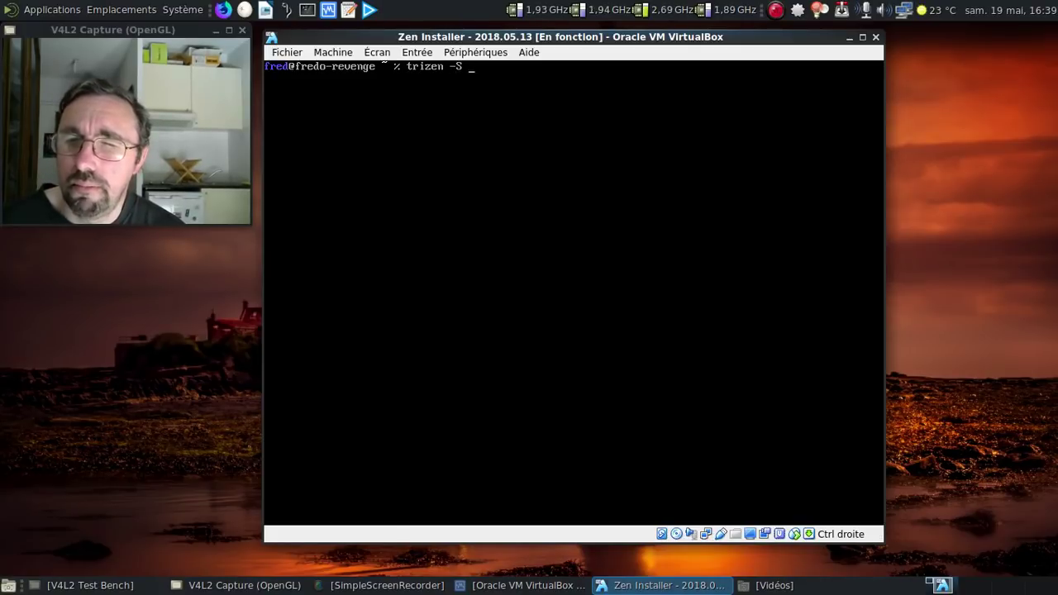
type("re")
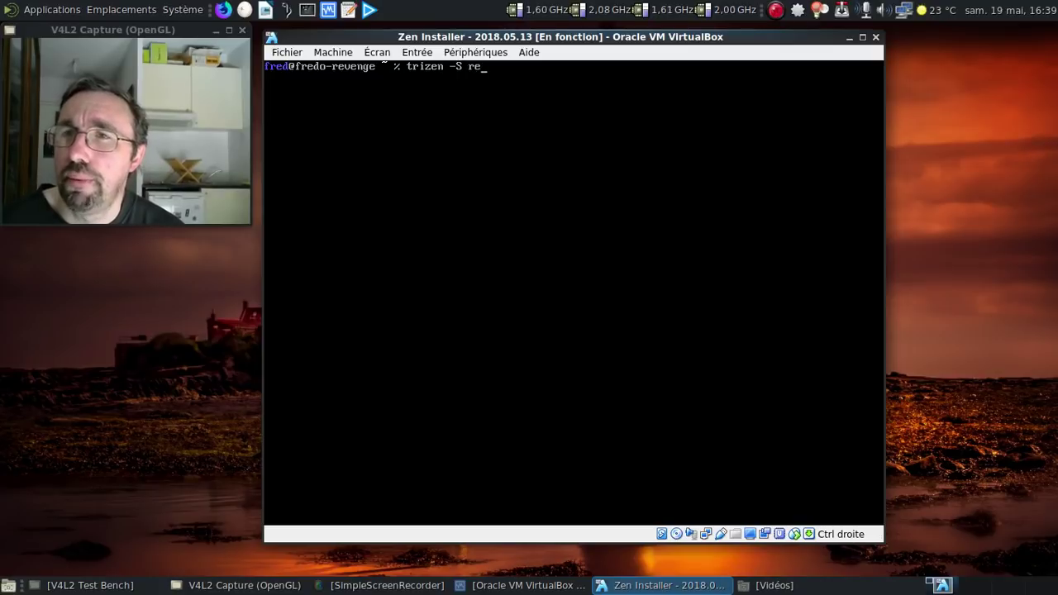
type("venge-lm")
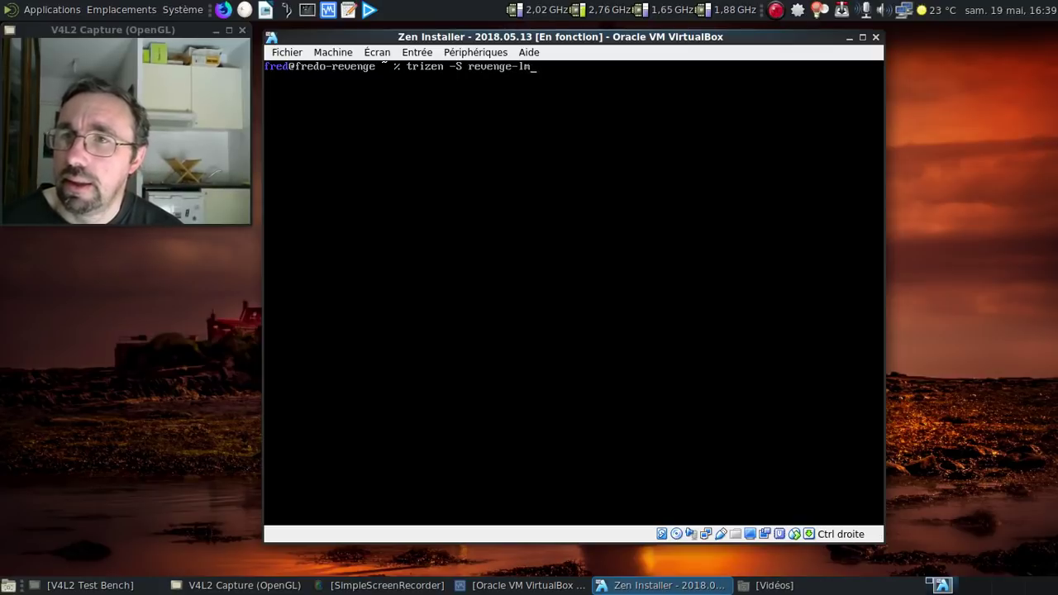
key("BackSpace")
key("BackSpace")
type("mate-te")
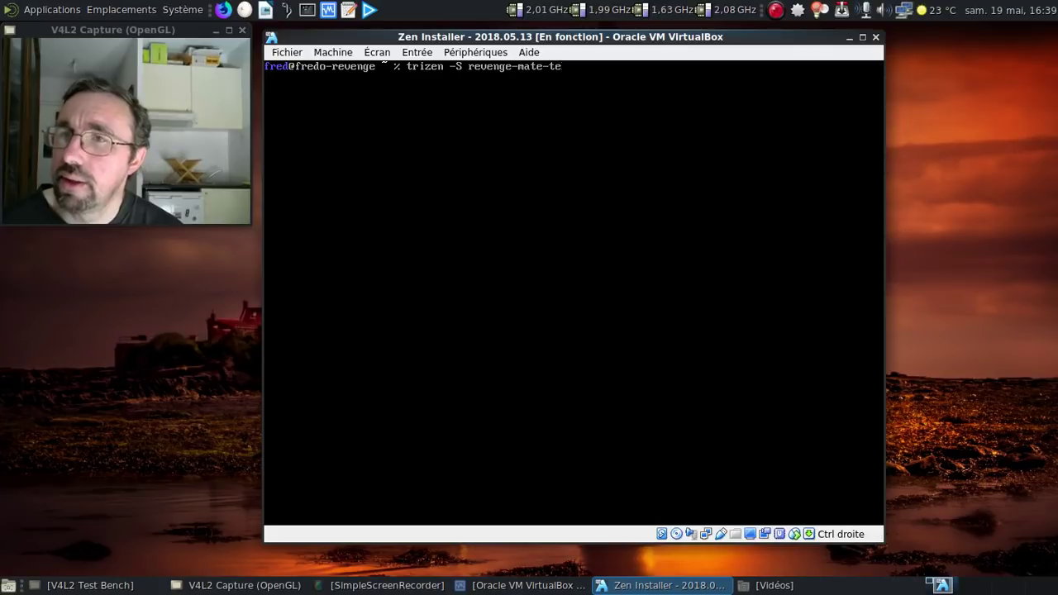
key("BackSpace")
key("BackSpace")
type("deksto")
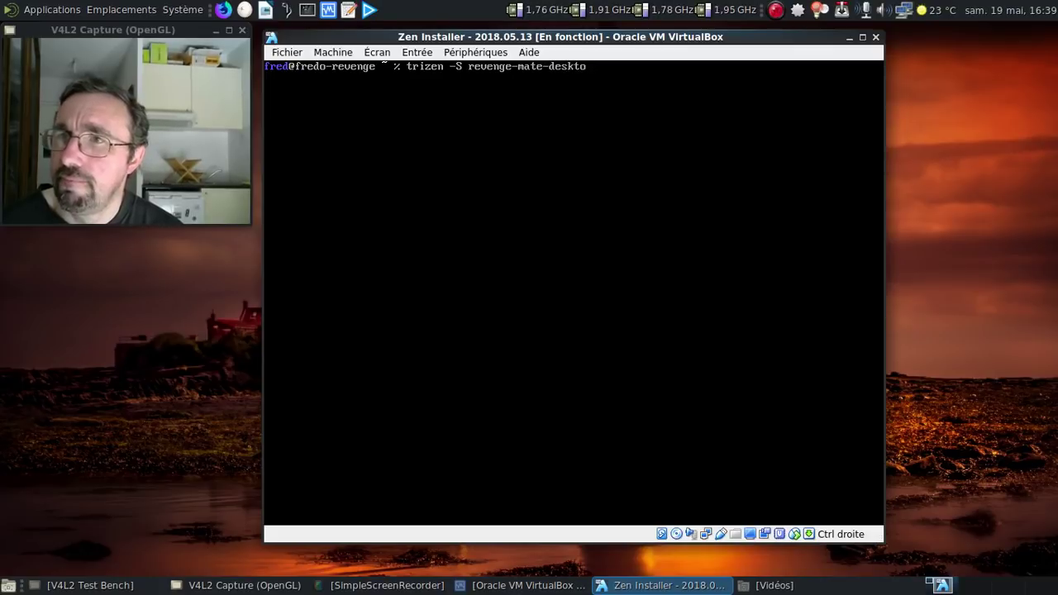
type("p")
- Correct the recalled command to trizen -S mate-revenge-desktop, run it and accept the installation
key("Up")
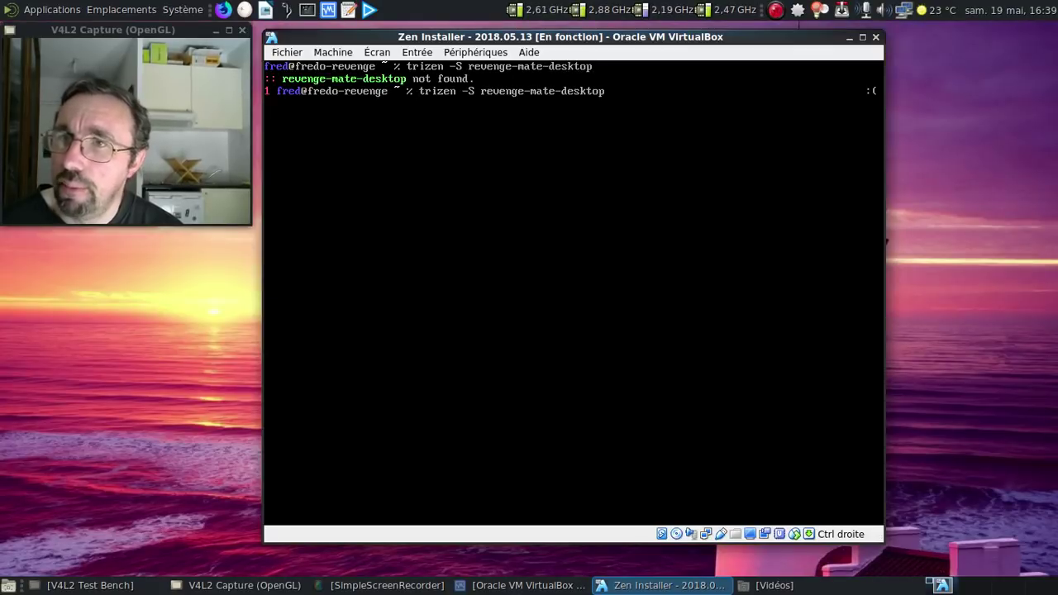
key("Left")
key("Left")
key("Left")
key("Left")
key("Left")
key("Left")
key("Left")
key("Left")
key("Left")
key("Left")
key("Left")
key("Left")
key("BackSpace")
key("BackSpace")
key("BackSpace")
key("BackSpace")
key("BackSpace")
key("BackSpace")
key("BackSpace")
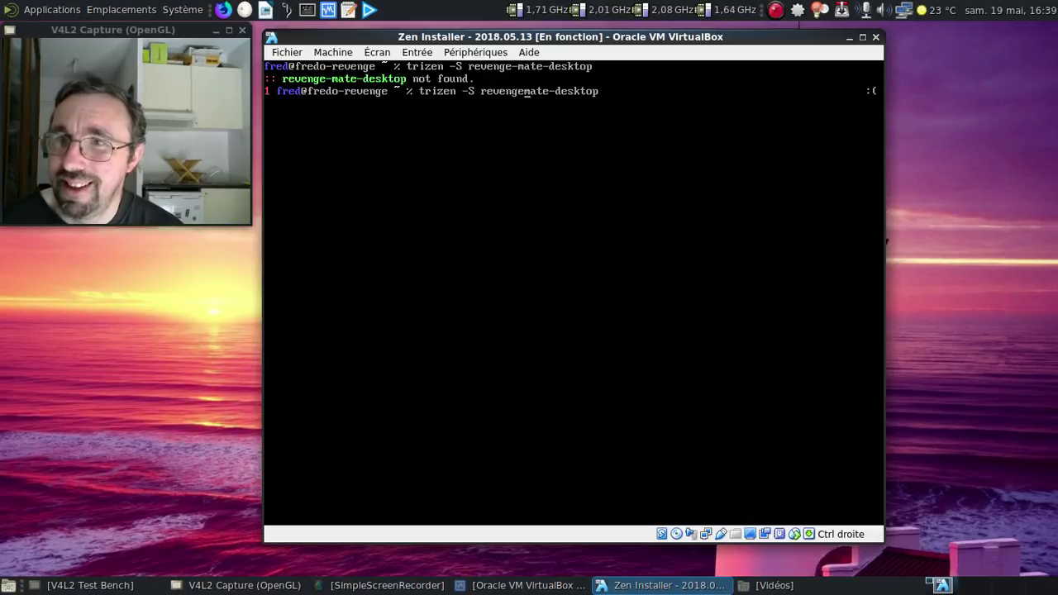
key("BackSpace")
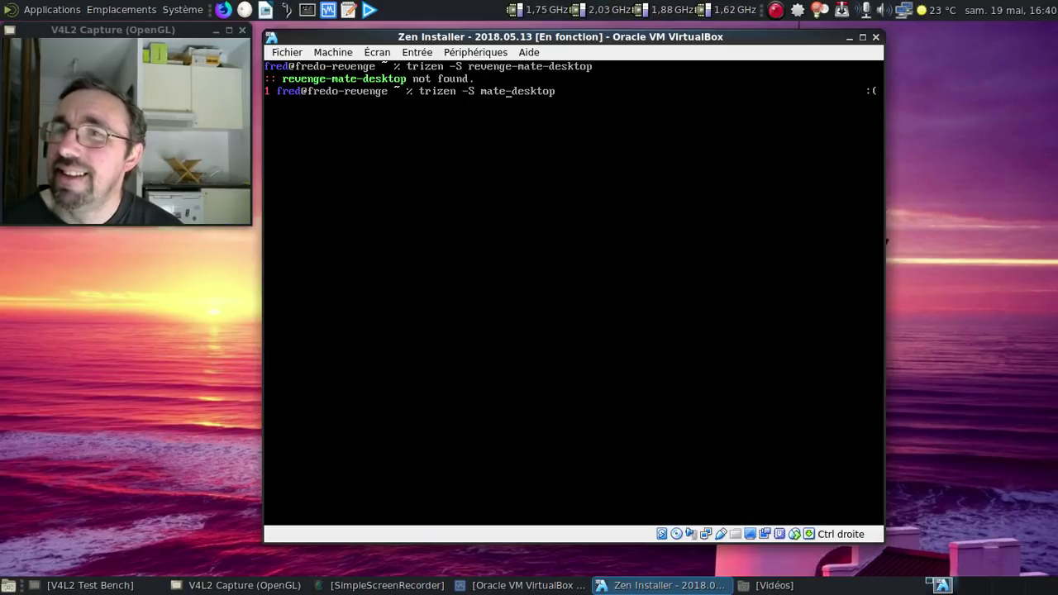
key("Right")
type("revend")
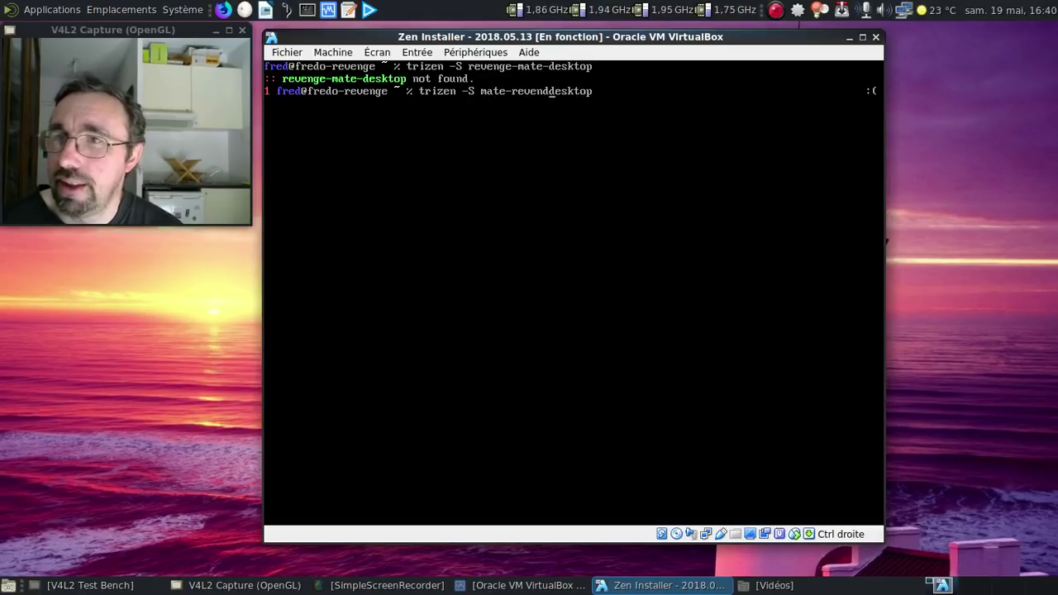
key("BackSpace")
type("ge-")
key("Return")
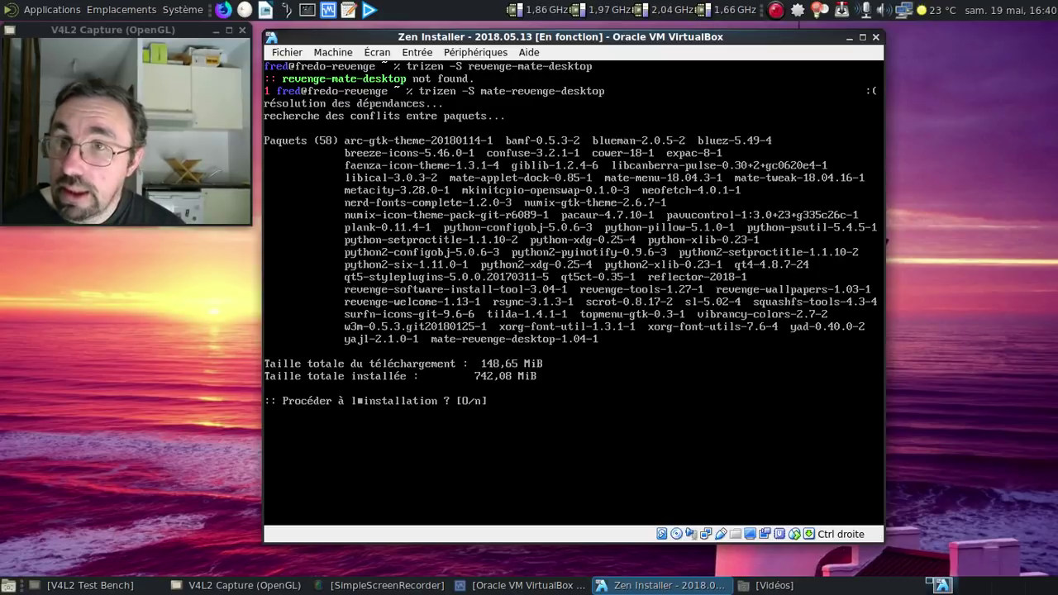
key("Return")
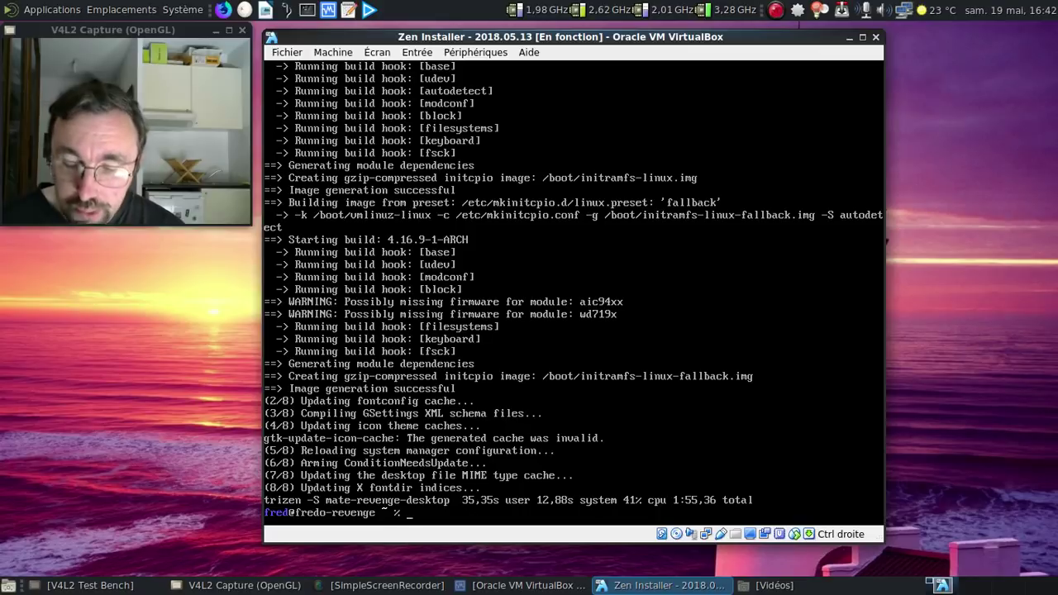
- Change the recalled command to trizen -S mc, run it and accept the installation of Midnight Commander
key("Up")
key("BackSpace")
key("BackSpace")
key("BackSpace")
key("BackSpace")
key("BackSpace")
key("BackSpace")
key("BackSpace")
key("BackSpace")
key("BackSpace")
key("BackSpace")
key("BackSpace")
key("BackSpace")
key("BackSpace")
key("BackSpace")
key("BackSpace")
key("BackSpace")
key("BackSpace")
key("BackSpace")
key("BackSpace")
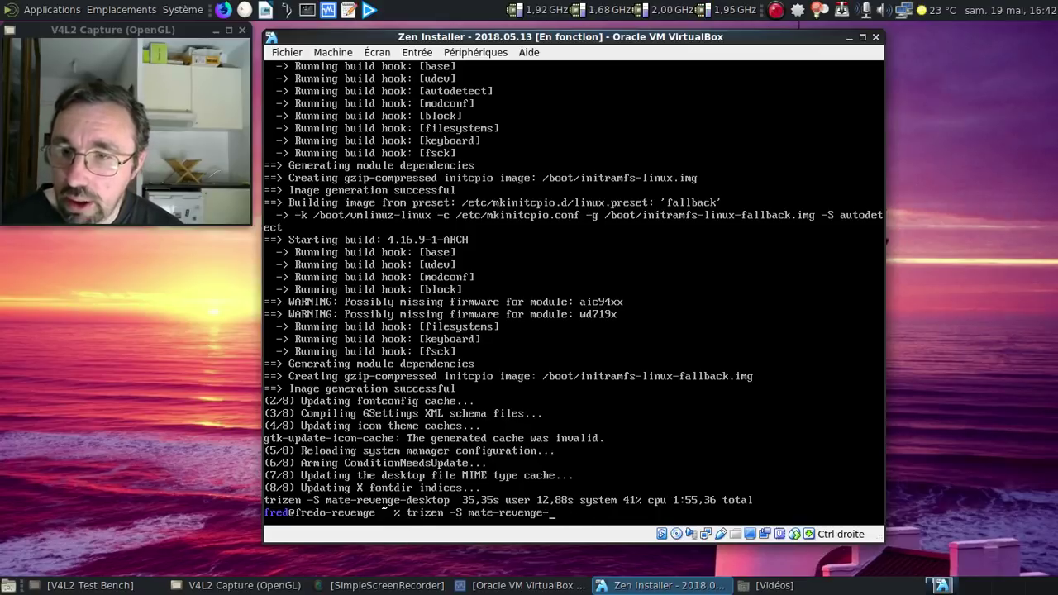
type("c")
key("Return")
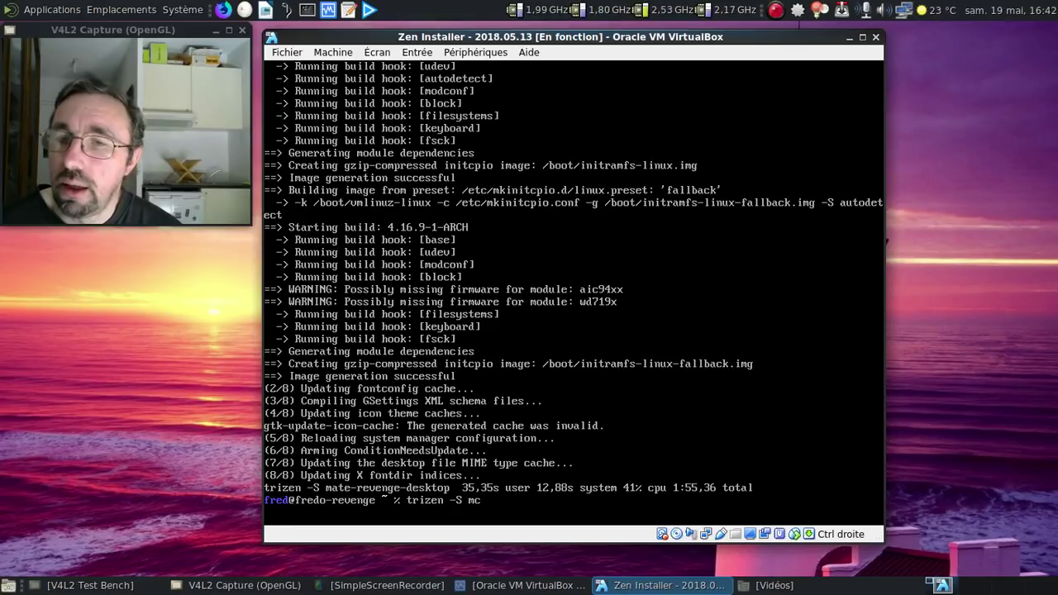
key("Return")
key("Return")
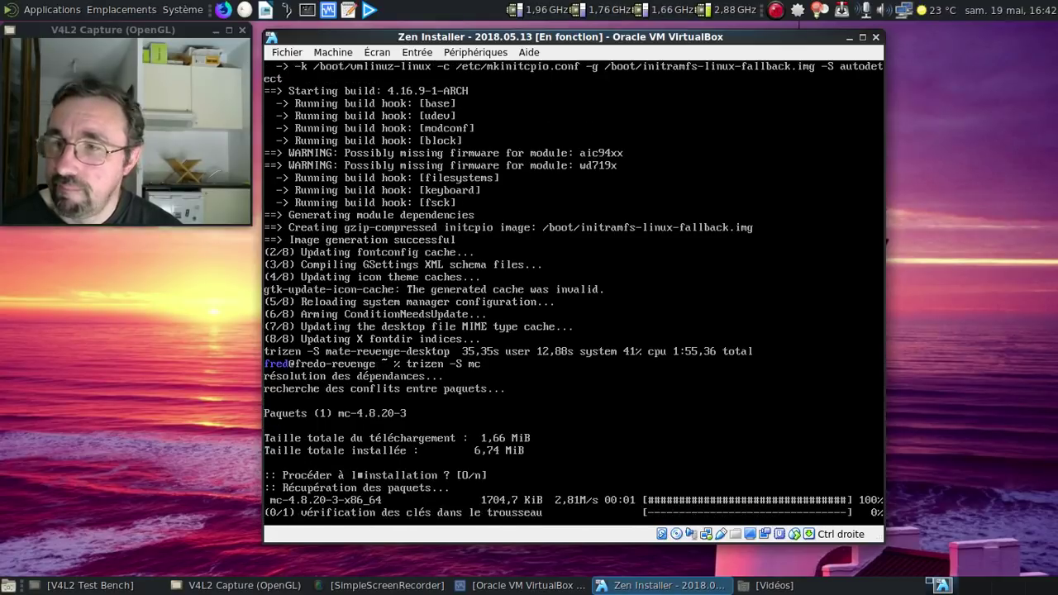
- Launch mc and go up to the root directory / in the second file pane
type("mc")
key("Return")
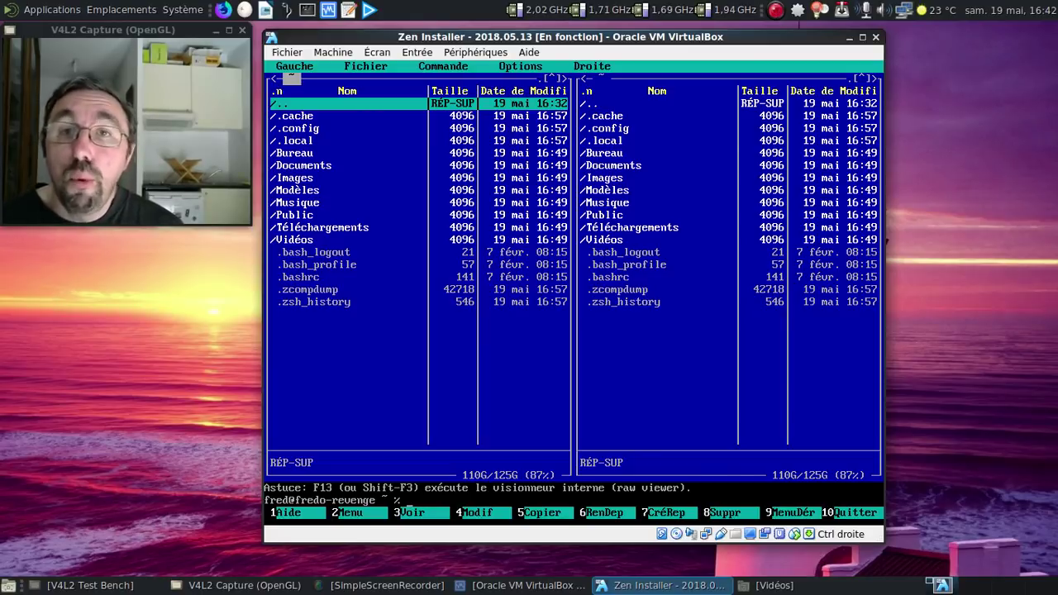
key("Tab")
key("Return")
key("Up")
key("Return")
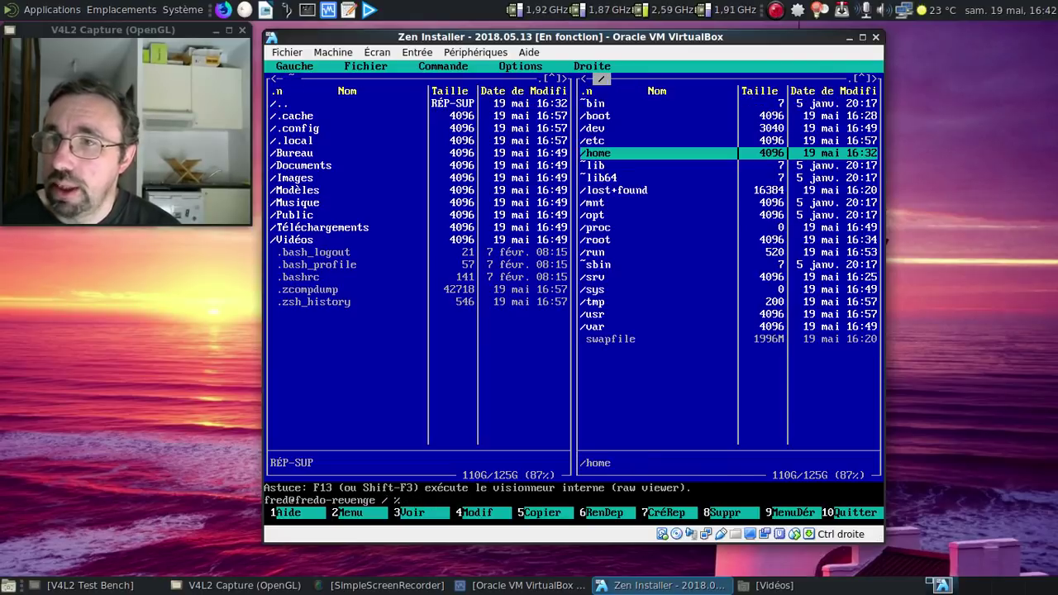
- Browse the list of folders in the root directory in the Midnight Commander pane
key("Up")
key("Down")
key("Down")
key("Down")
key("Down")
key("Down")
key("Down")
key("Down")
key("Down")
key("Down")
key("Down")
key("Down")
key("Down")
key("Down")
key("Up")
key("Up")
key("Up")
key("Up")
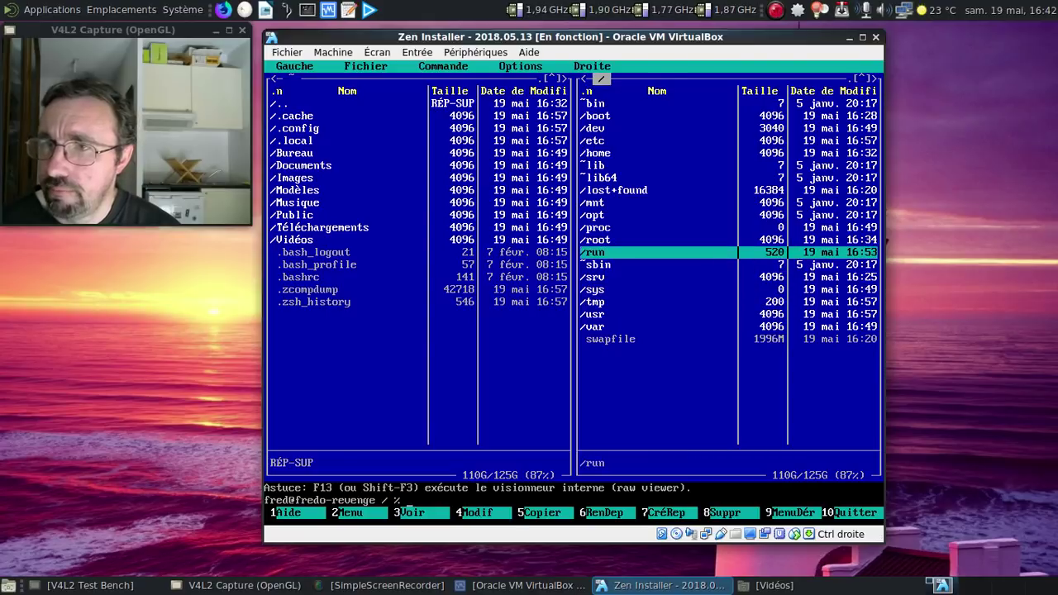
key("Up")
key("Up")
key("Up")
key("Up")
key("Up")
key("Up")
key("Up")
key("Up")
key("Up")
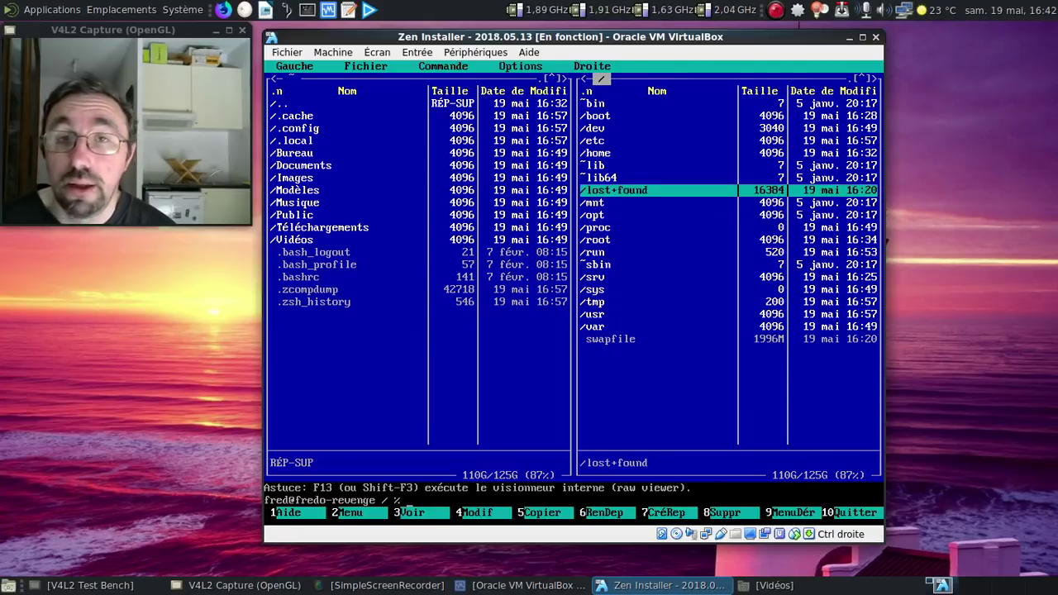
key("Up")
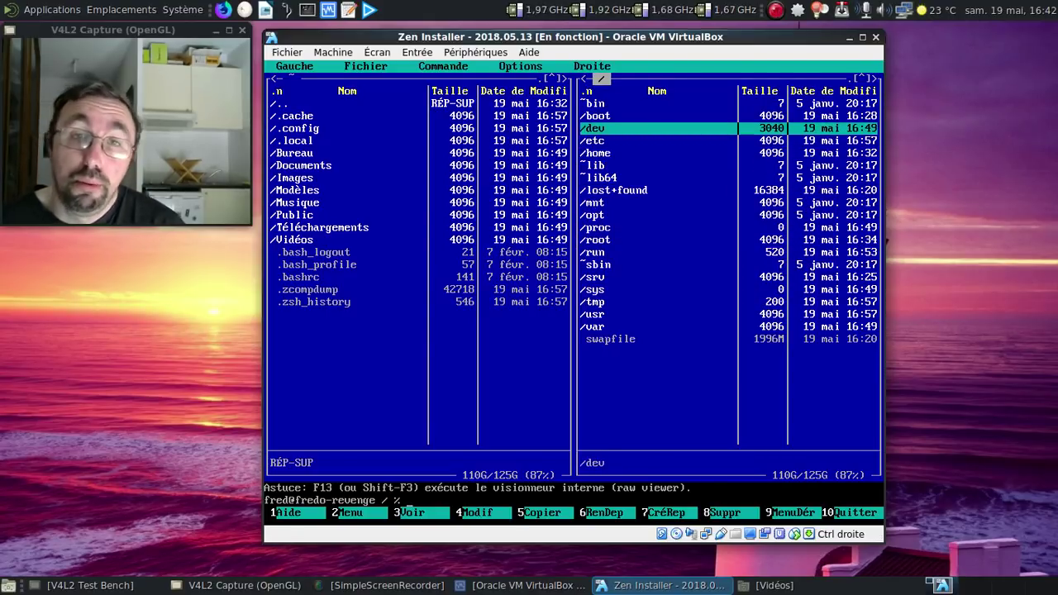
- Open the /etc folder in the root directory pane
key("Down")
key("Down")
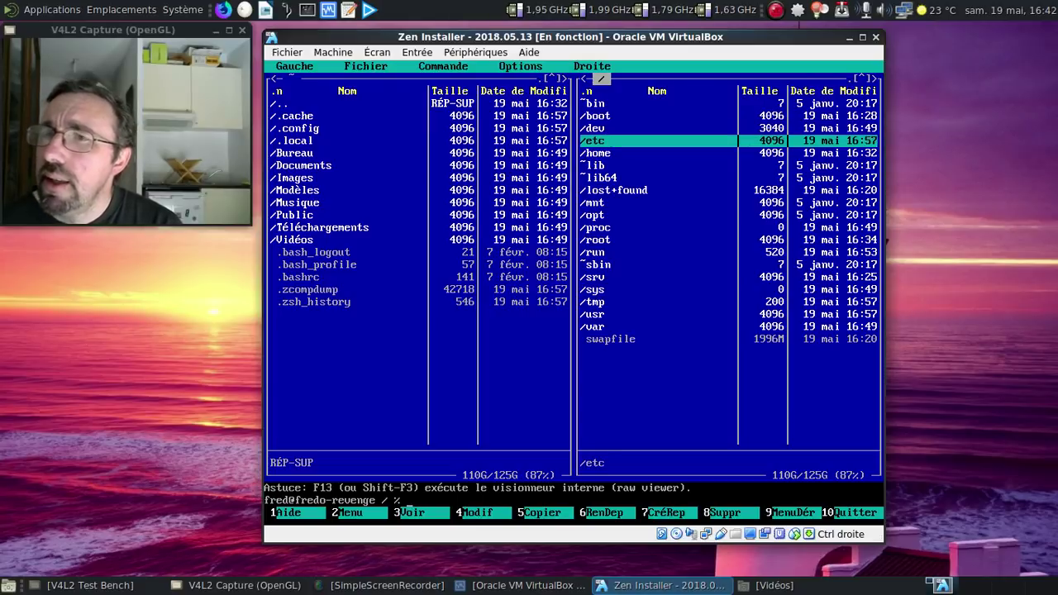
key("Up")
key("Return")
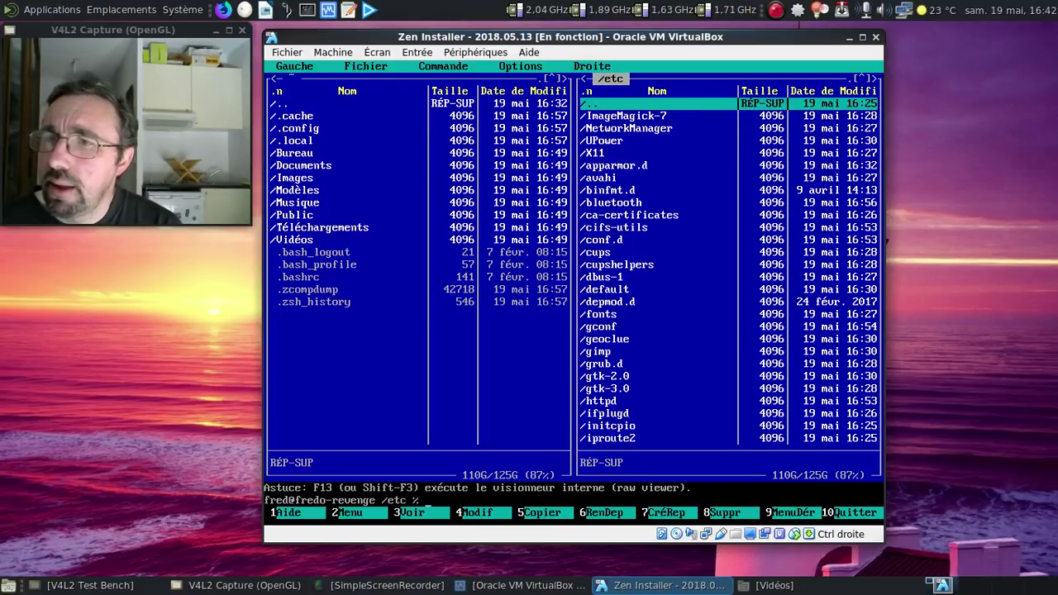
- Find the skel and skel_new folders in /etc and compute the total size of each
key("Page_Down")
key("Page_Down")
key("Page_Down")
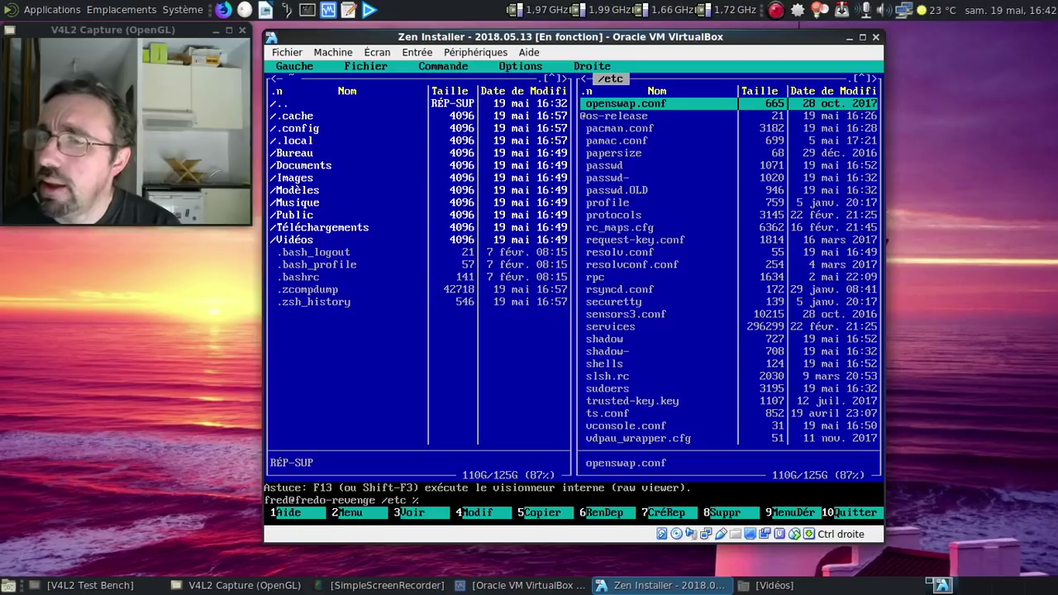
key("Up")
key("Up")
key("Page_Up")
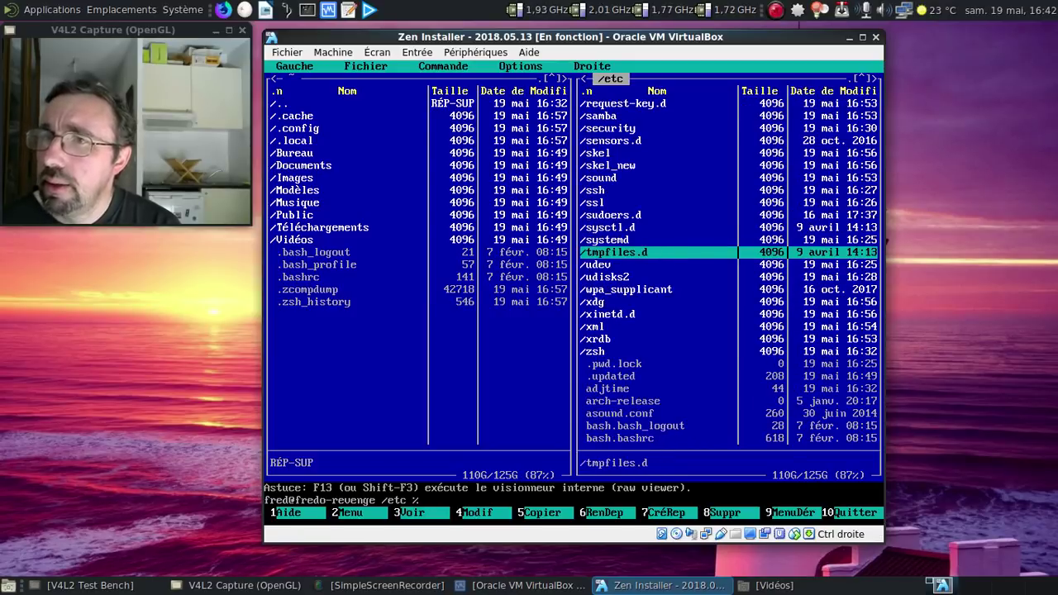
key("Up")
key("Up")
key("Up")
key("Up")
key("Up")
key("Up")
key("Up")
key("Up")
key("ctrl+space")
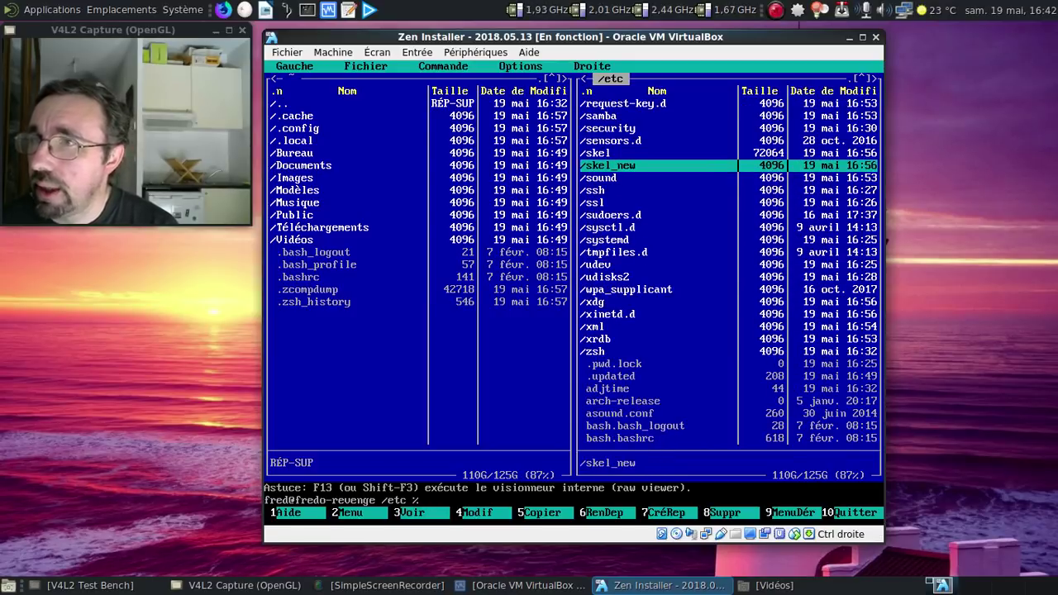
key("ctrl+space")
key("Up")
key("Up")
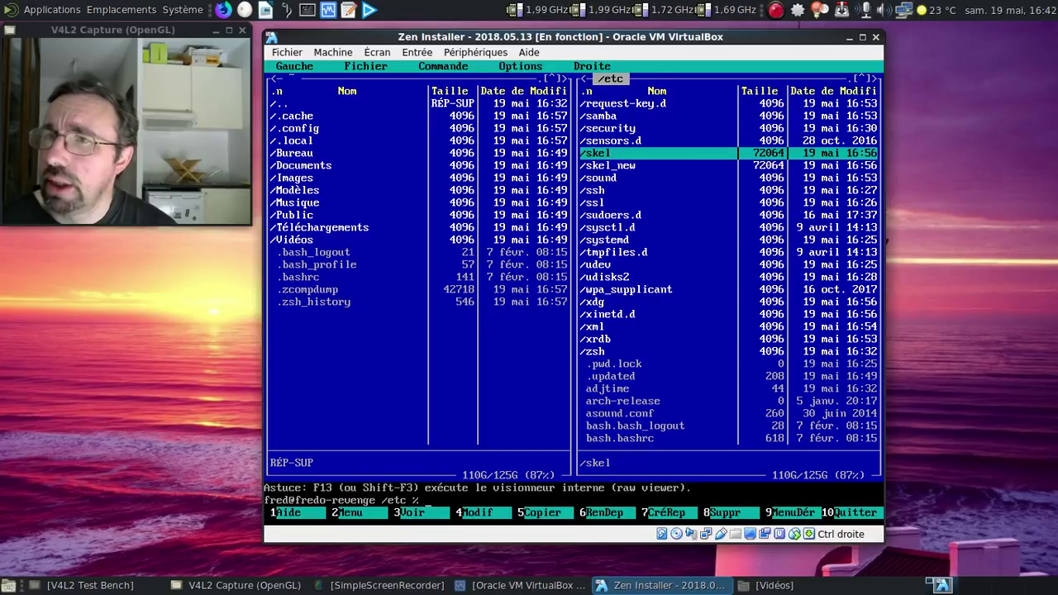
- Enter /etc/skel and mark all its folders and files, from .config to .zshrc
key("Return")
key("Down")
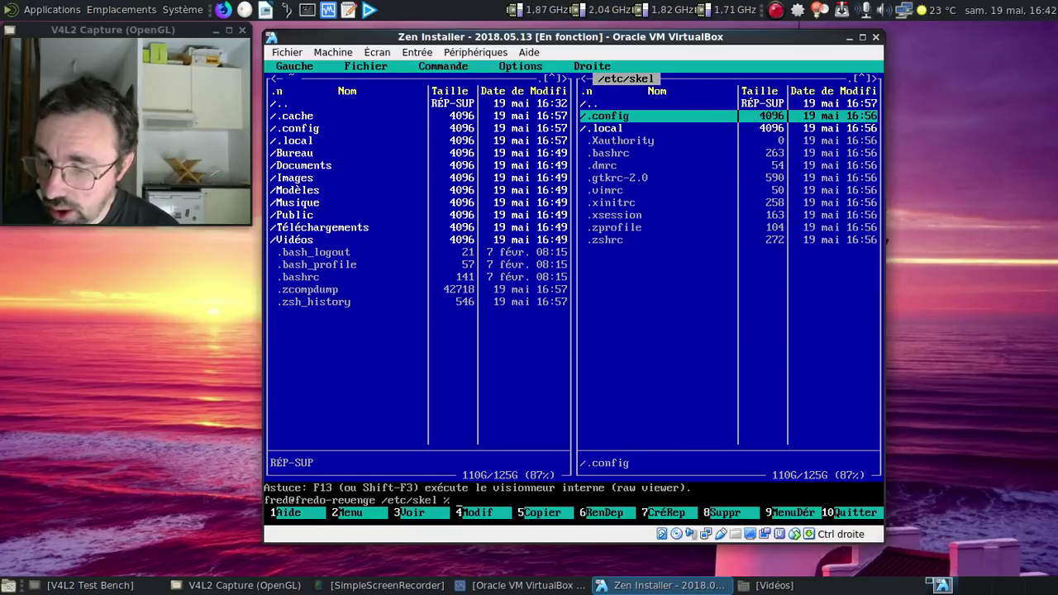
key("Insert")
key("Insert")
key("Insert")
key("Insert")
key("Insert")
key("Insert")
key("Insert")
key("Insert")
key("Insert")
key("Insert")
key("Insert")
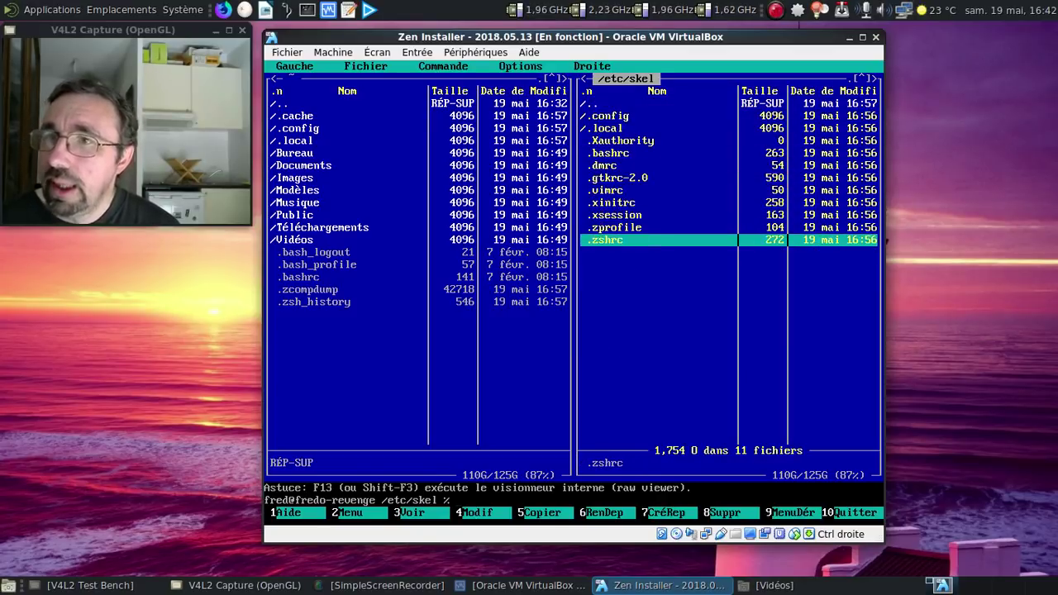
- Copy the marked skel entries into the home directory and overwrite all existing targets
key("F5")
key("Return")
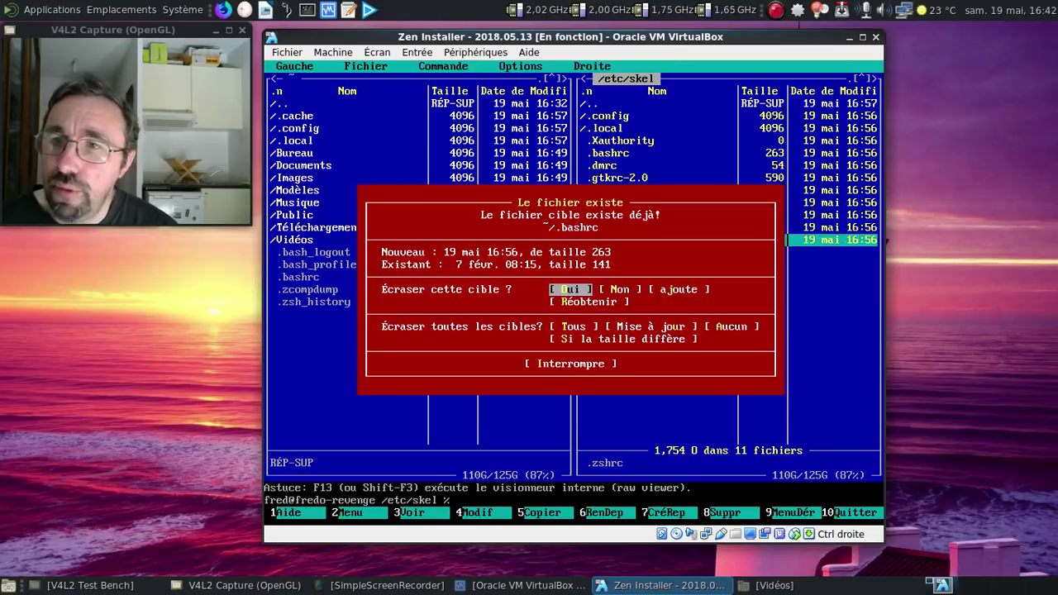
key("Tab")
key("Tab")
key("Tab")
key("Tab")
key("Return")
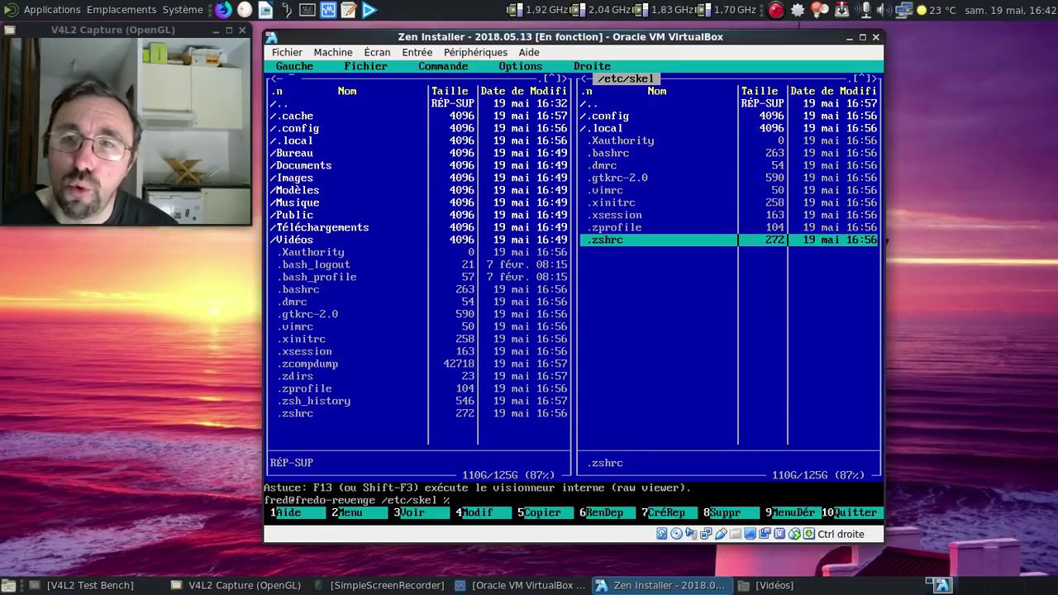
- Switch to the home directory pane and open the .dmrc file in the editor
key("Tab")
key("Down")
key("Down")
key("Down")
key("Down")
key("Down")
key("Down")
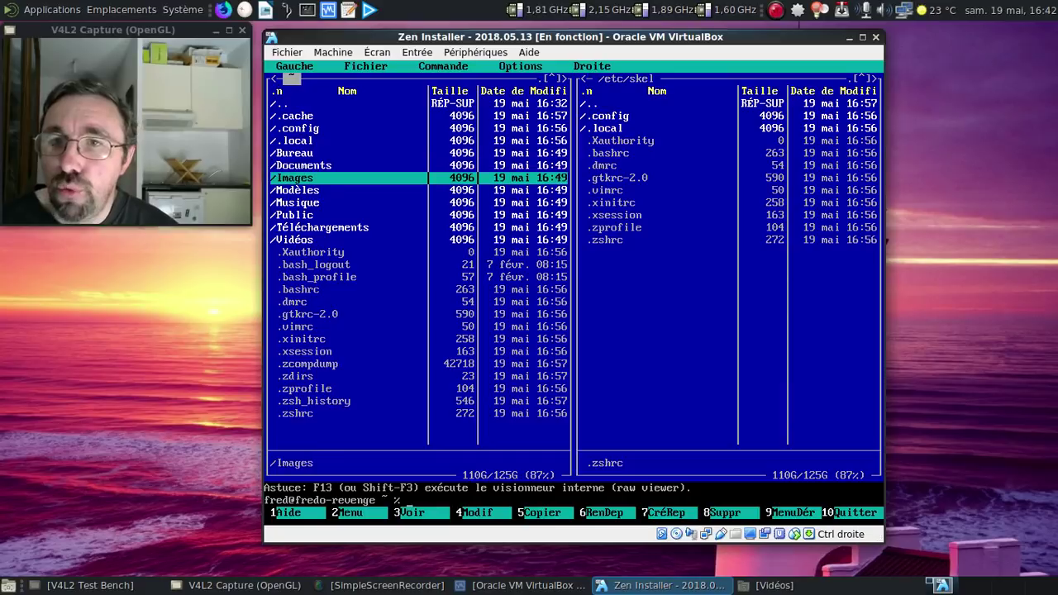
key("Down")
key("Down")
key("Down")
key("Down")
key("Down")
key("Down")
key("Down")
key("Down")
key("Down")
key("Down")
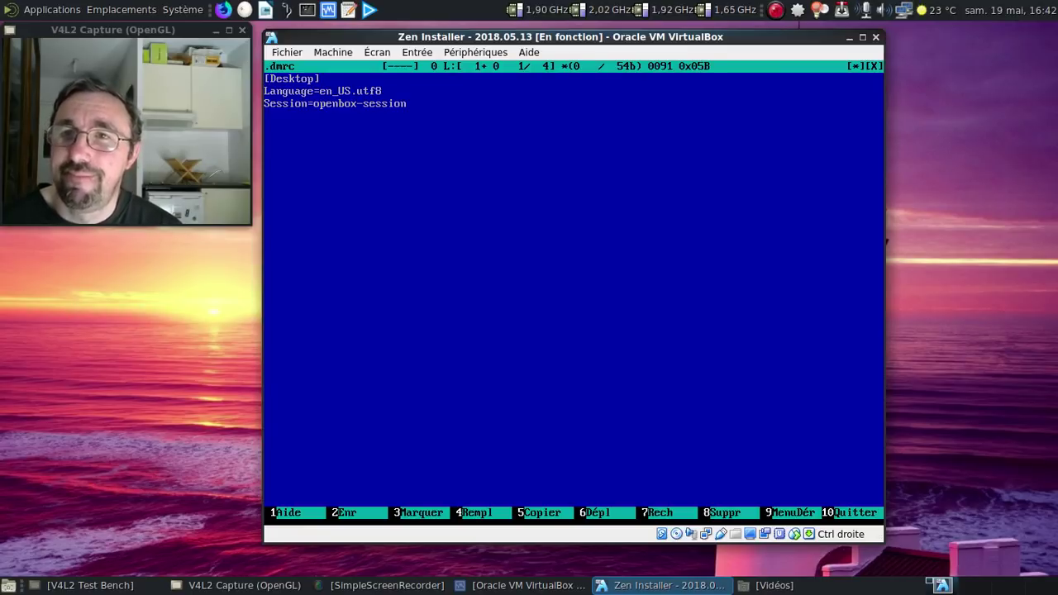
- Set the Language line of .dmrc to fr_FR.utf8 and save the file
left_click(308, 91)
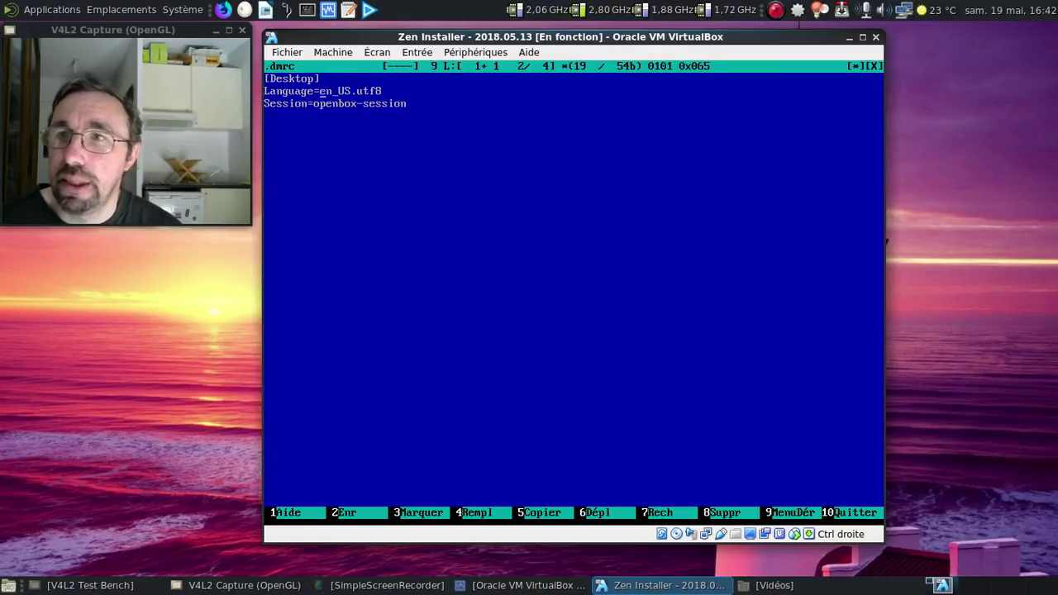
key("Delete")
key("Delete")
type("fr")
key("Right")
key("Delete")
key("Delete")
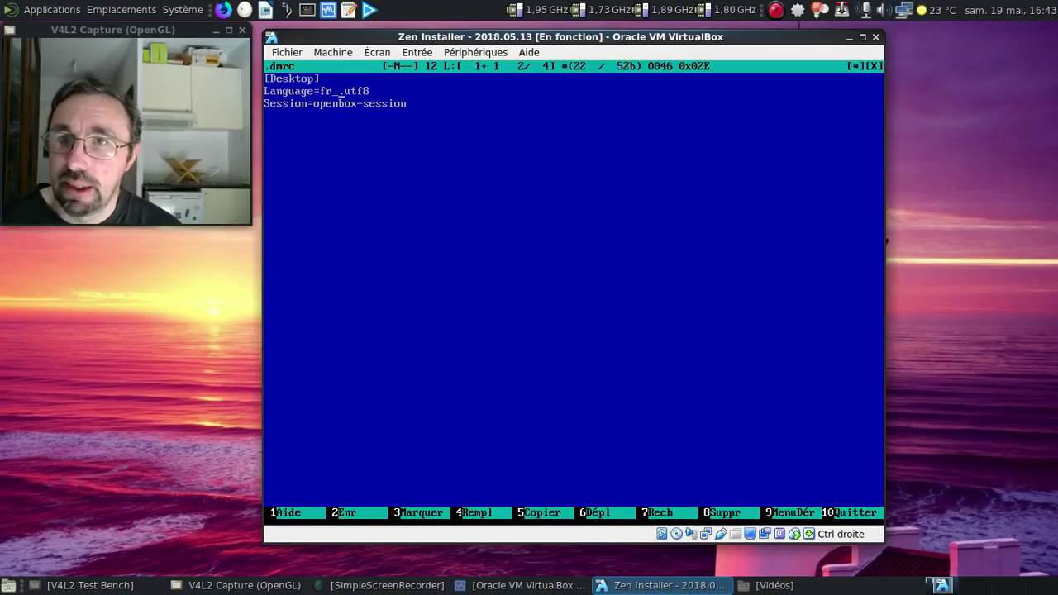
type("FR_")
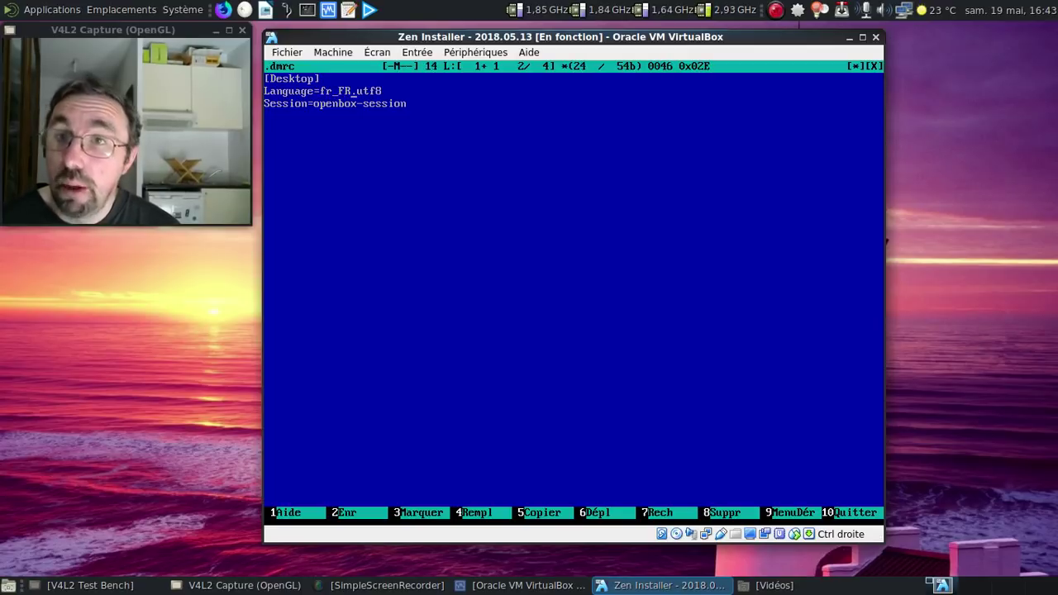
key("Right")
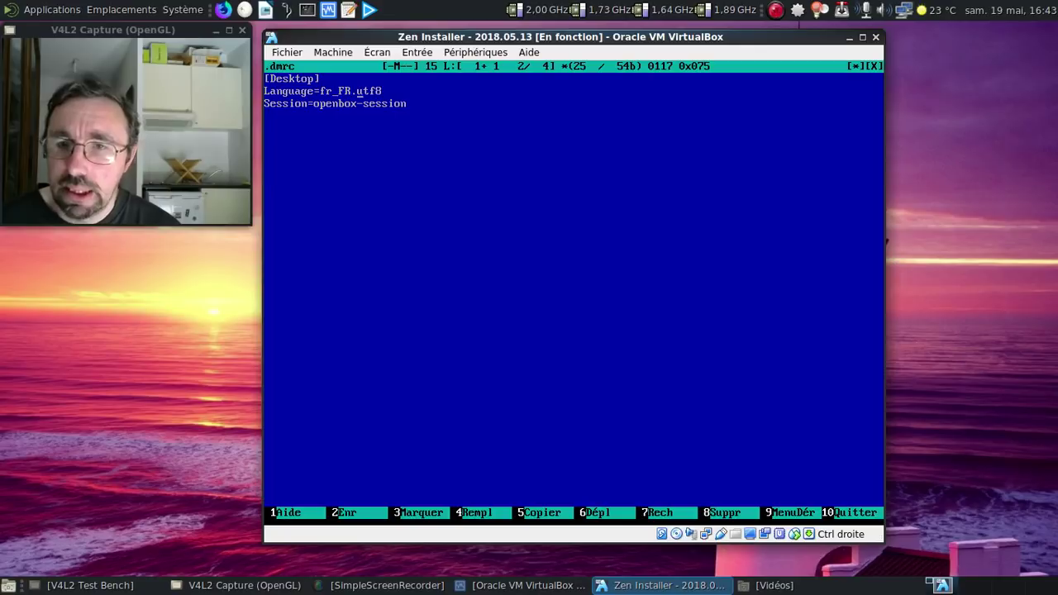
key("F2")
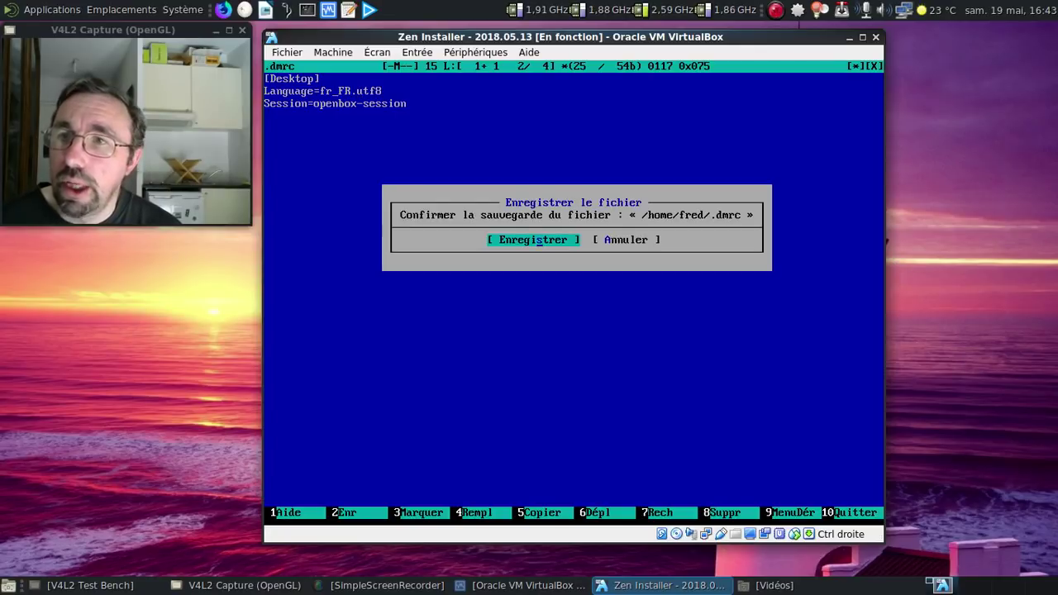
key("Return")
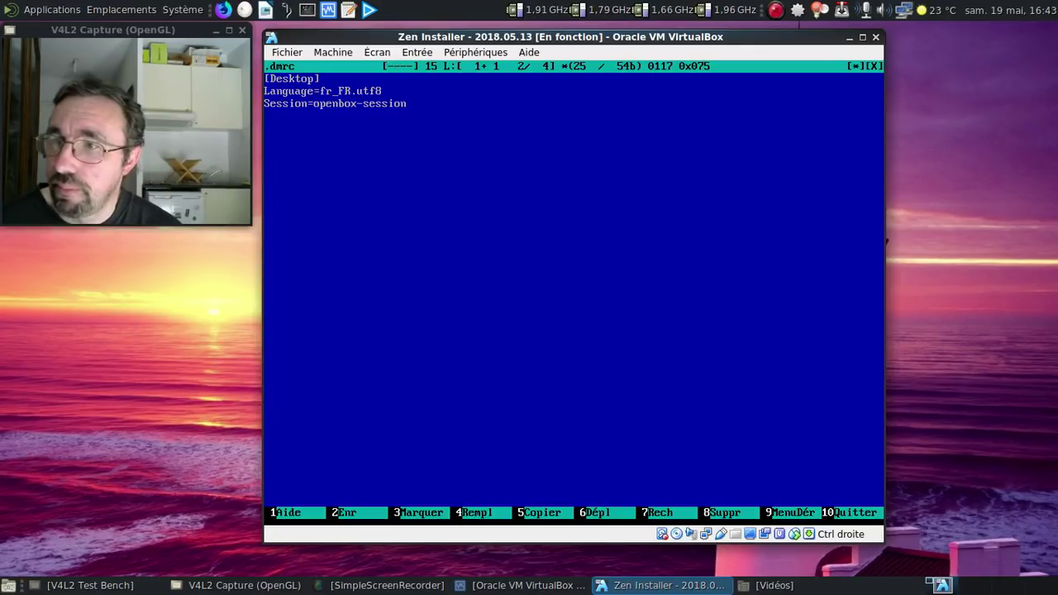
- Leave the editor and file panes, restart the system with sudo reboot and boot the Arch Linux entry
key("F10")
key("ctrl+o")
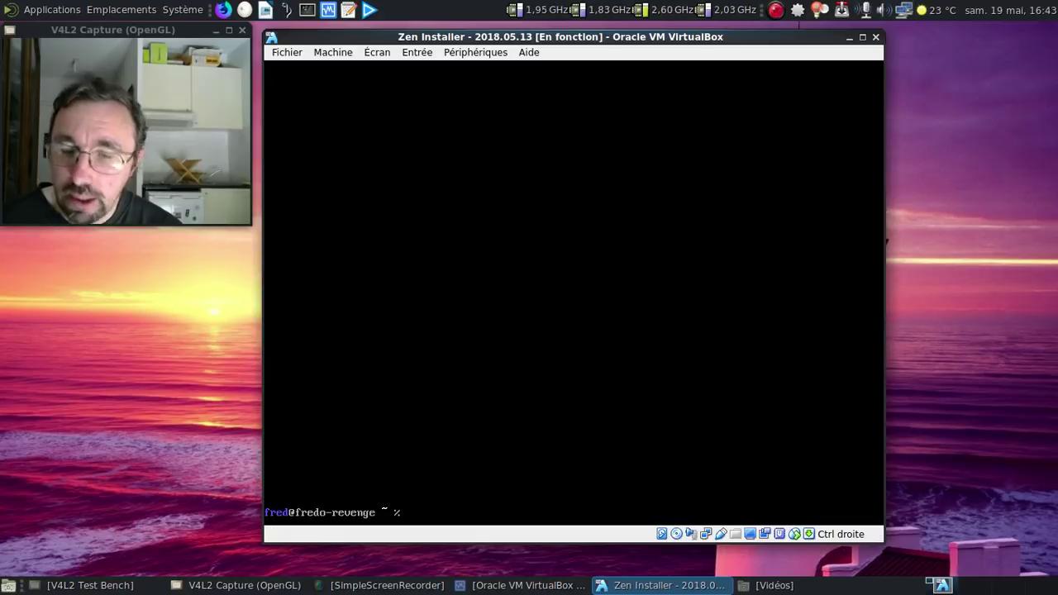
type("sudo reboot")
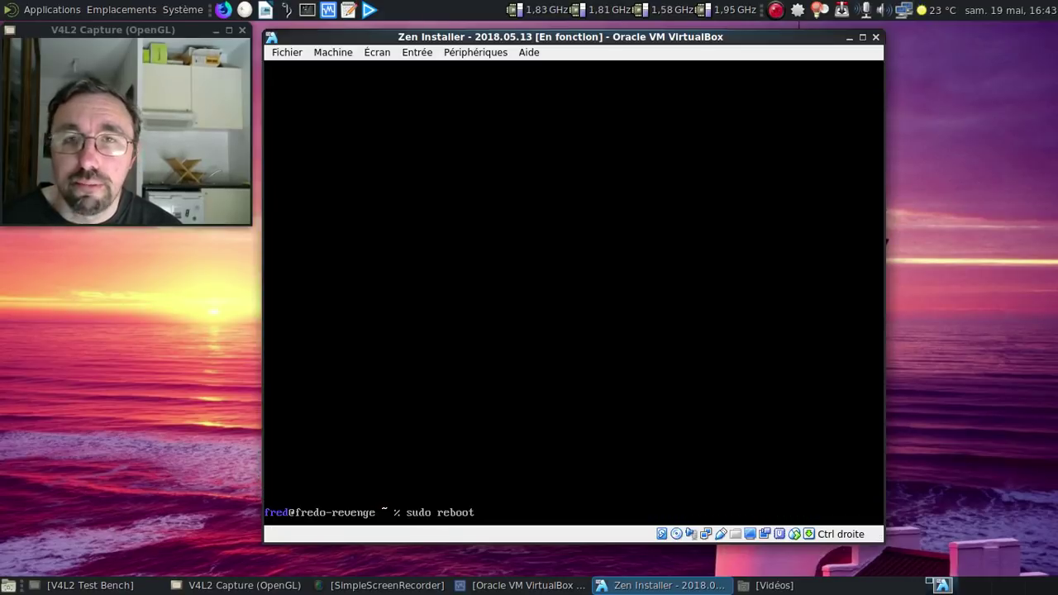
key("Return")
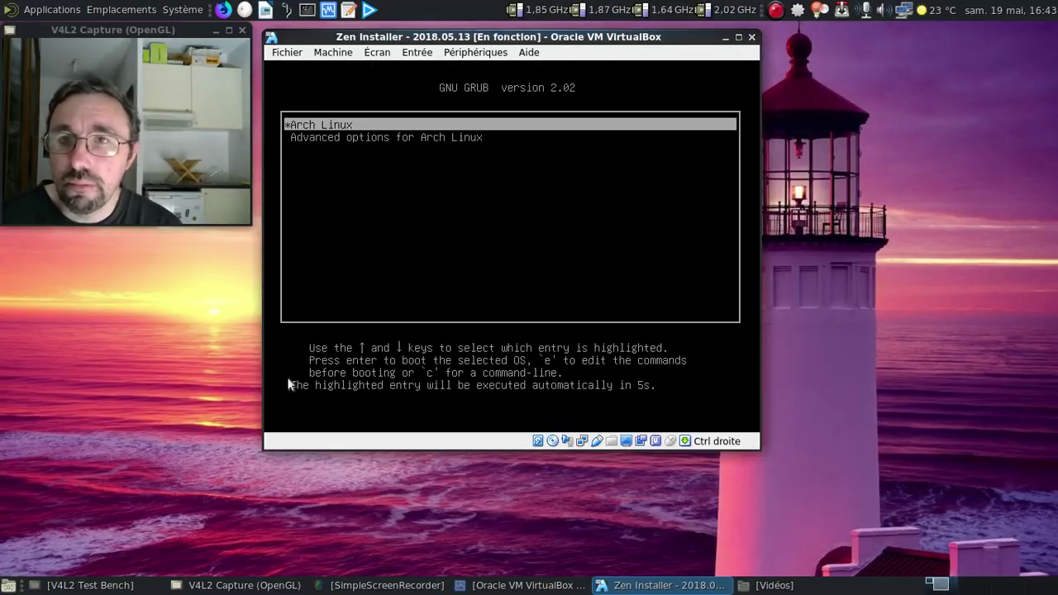
key("Return")
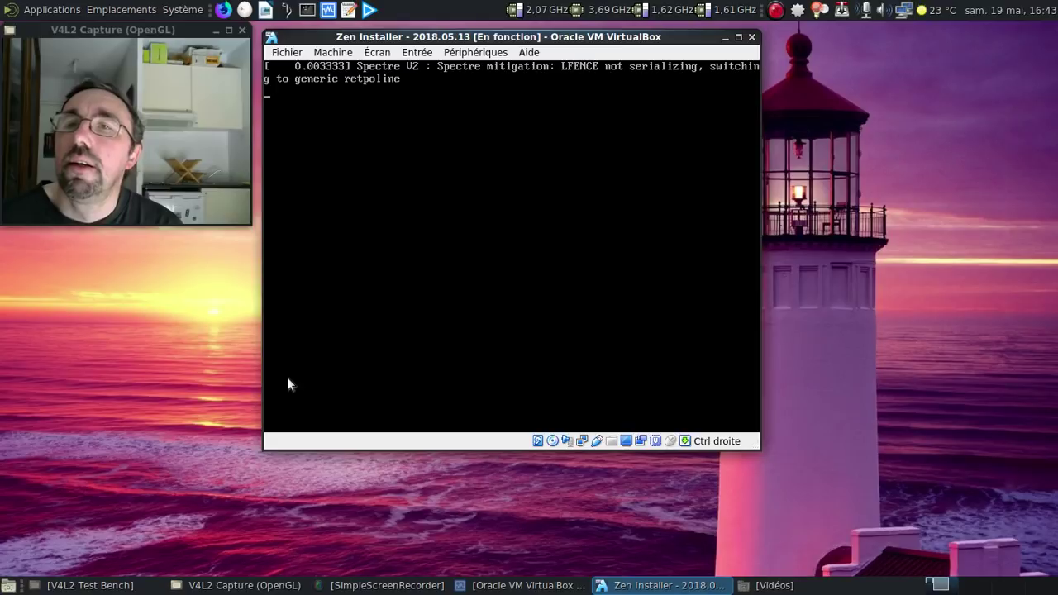
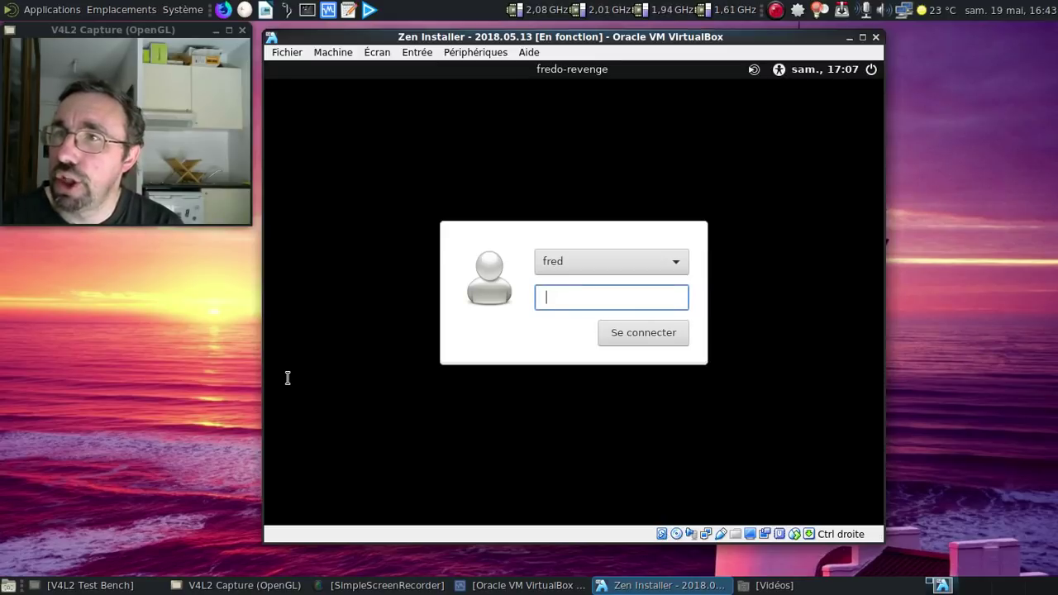
- Show the virtual machine in full screen and log in to the session with the account password
key("Control_R+f")
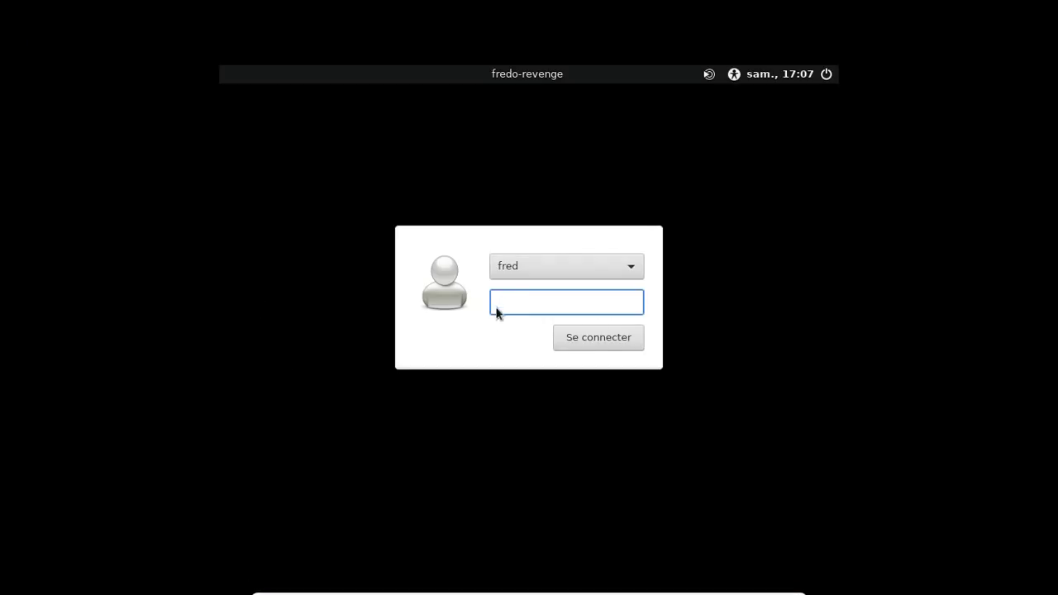
type("••••")
key("Return")
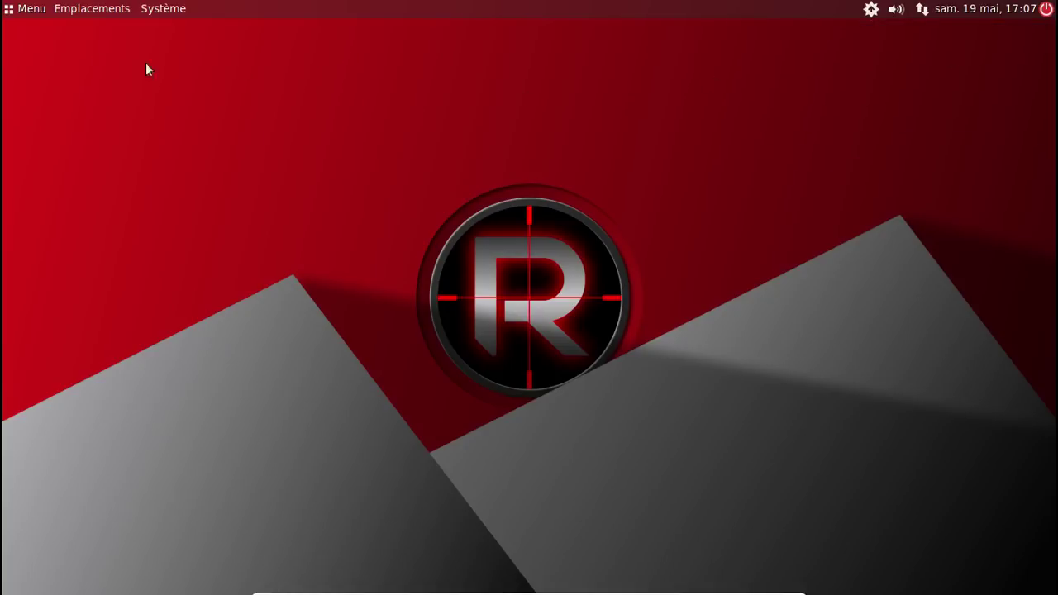
- Look through the full list of installed applications in the MATE desktop's main menu
left_click(22, 13)
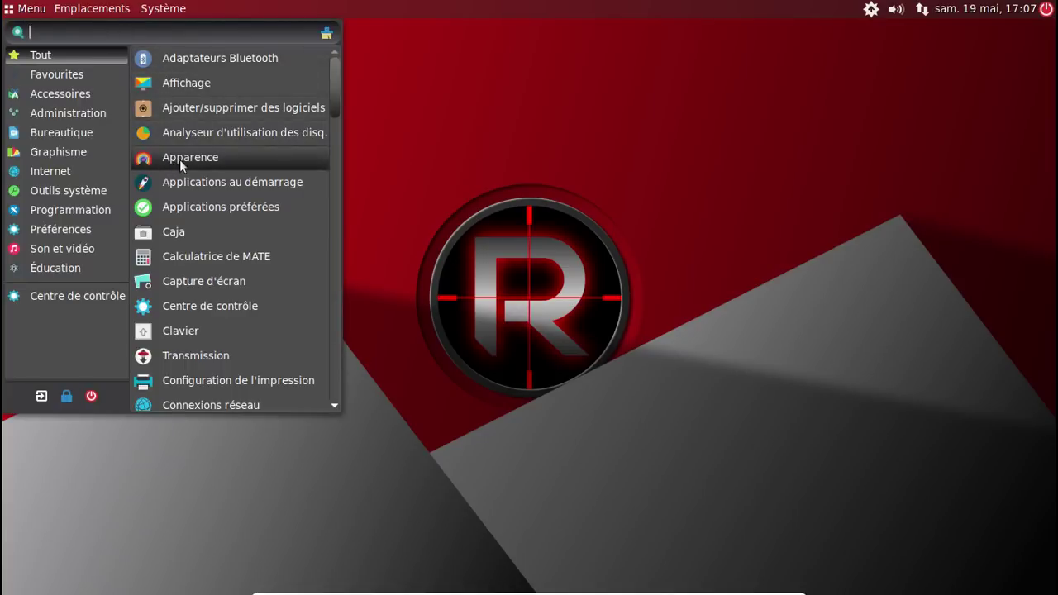
scroll(202, 178, "down", 7)
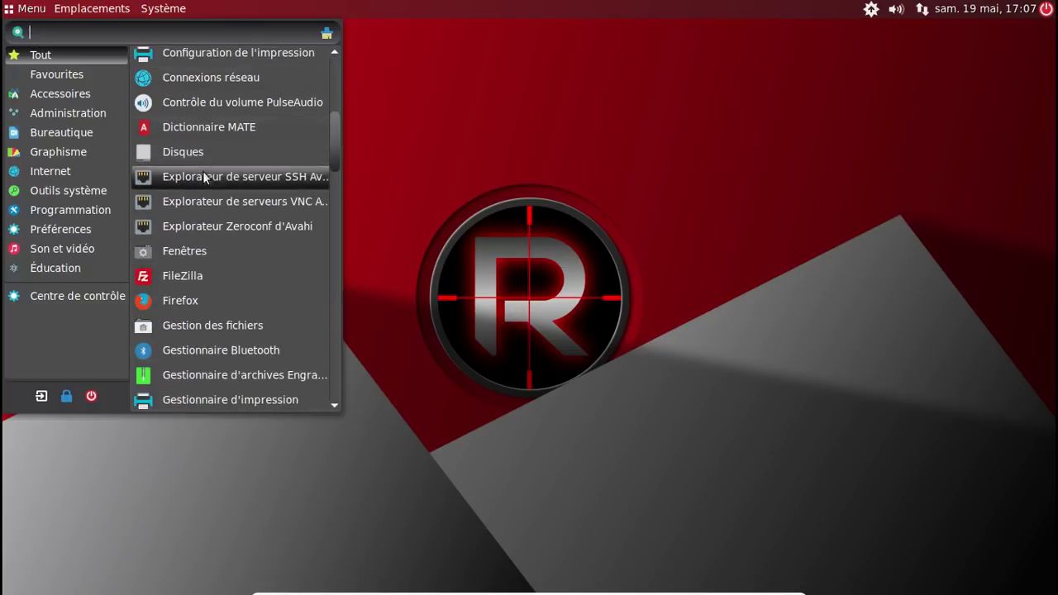
scroll(202, 171, "down", 10)
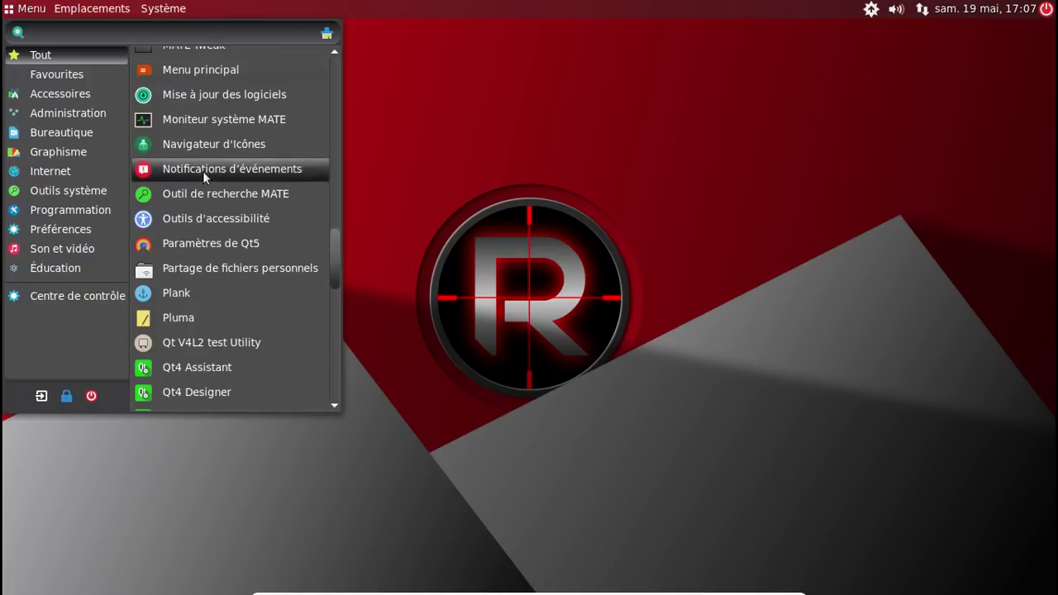
scroll(203, 172, "down", 4)
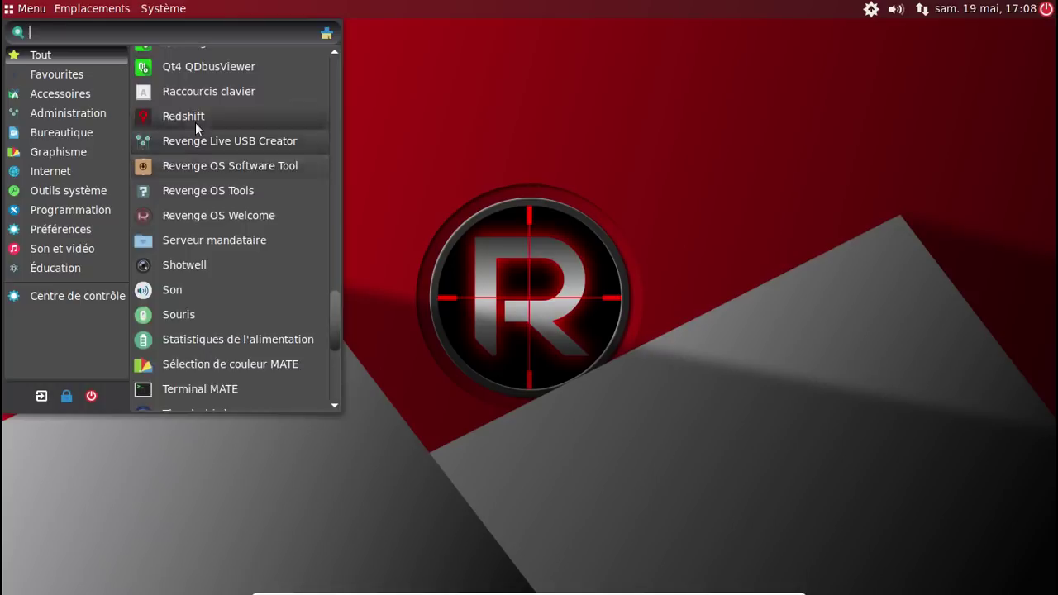
scroll(196, 123, "up", 6)
left_click(84, 9)
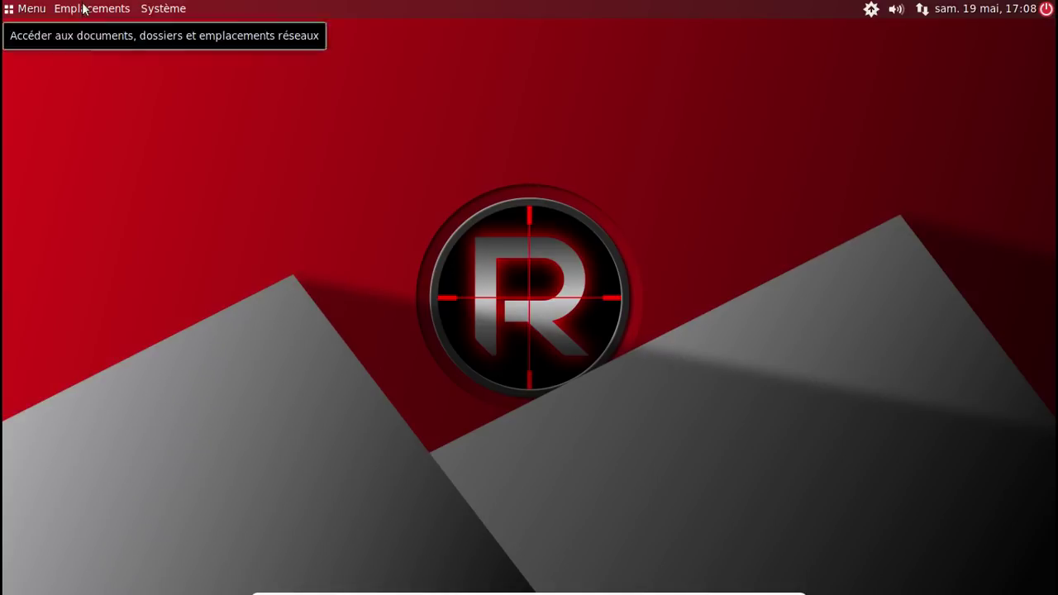
left_click(83, 9)
- Review the system preferences categories and launch the administration tool Ajouter/supprimer des logiciels
mouse_move(157, 15)
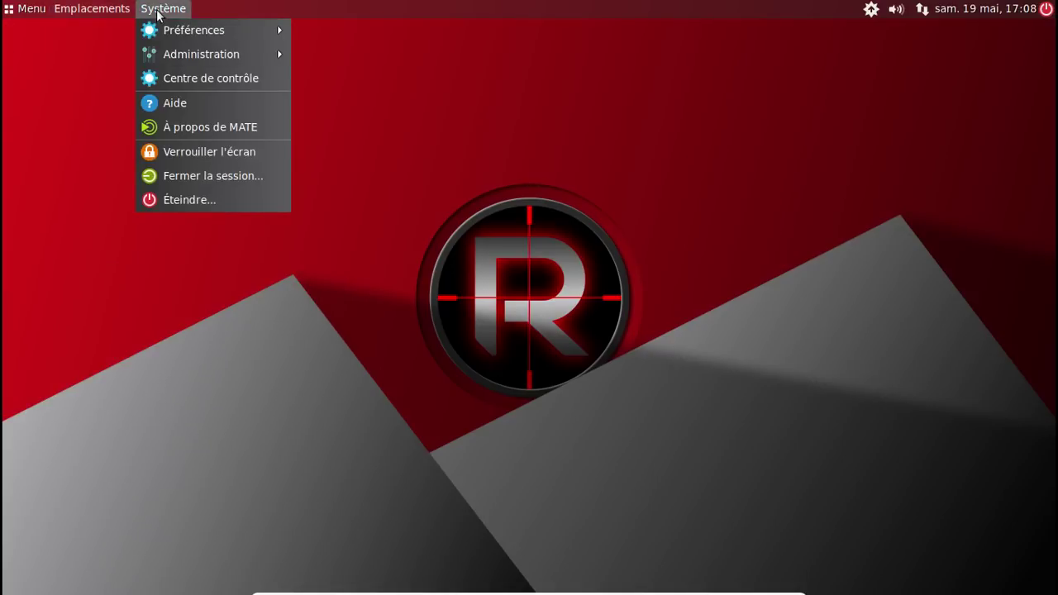
mouse_move(210, 35)
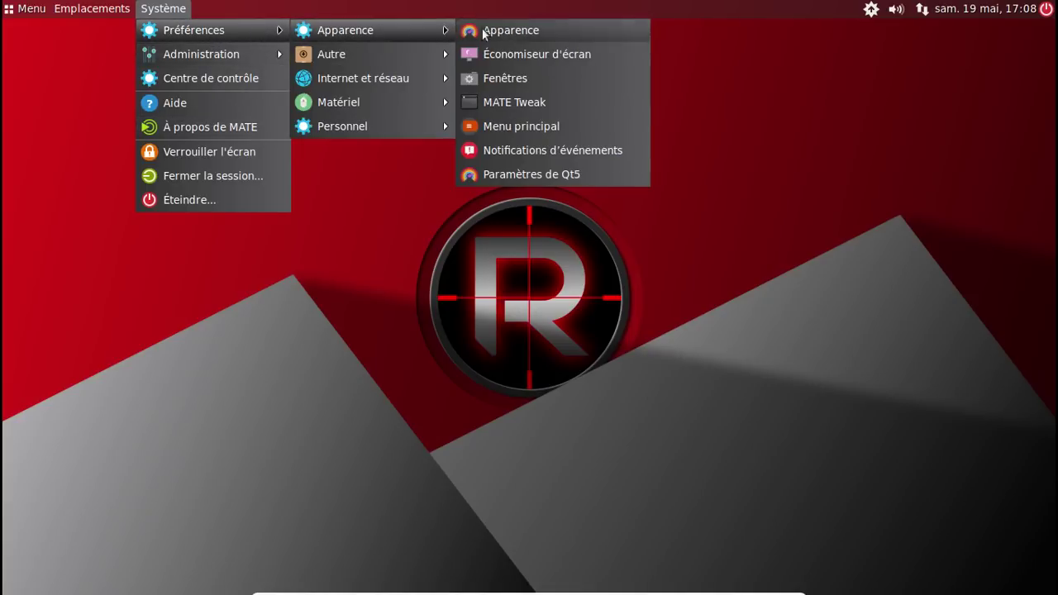
mouse_move(385, 61)
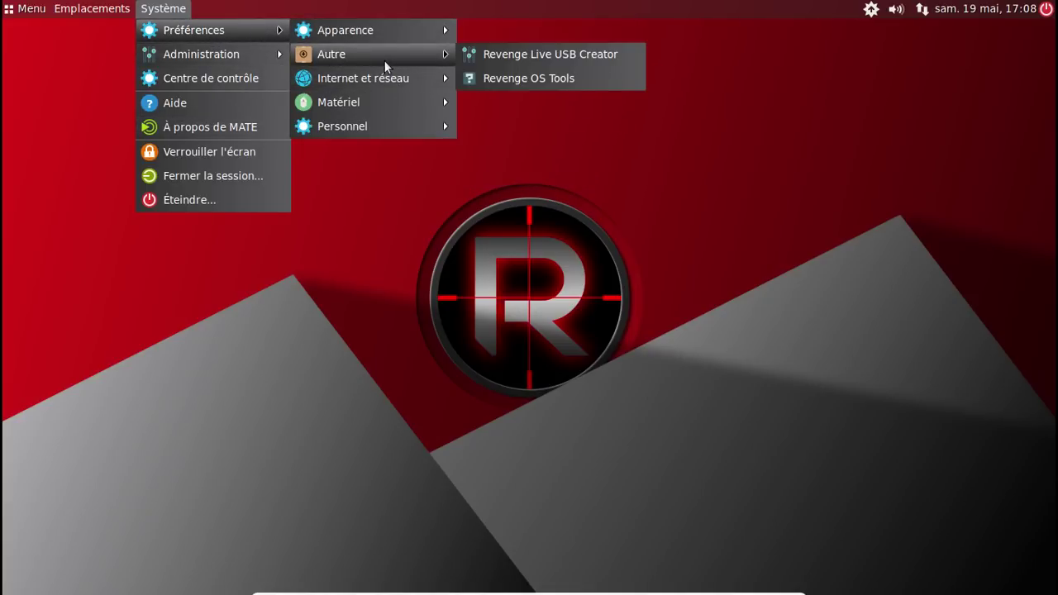
mouse_move(225, 53)
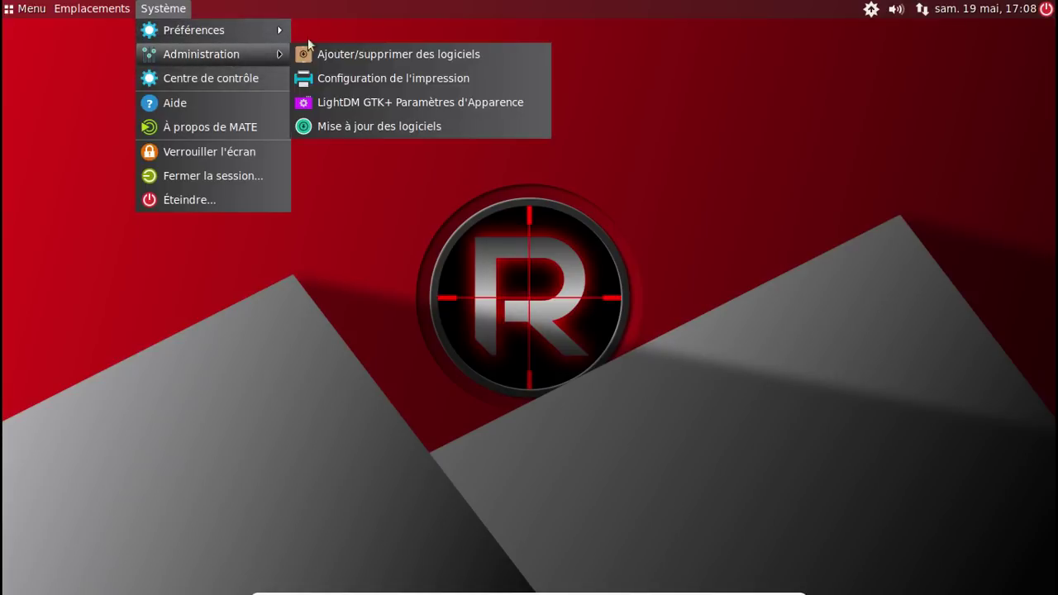
left_click(376, 54)
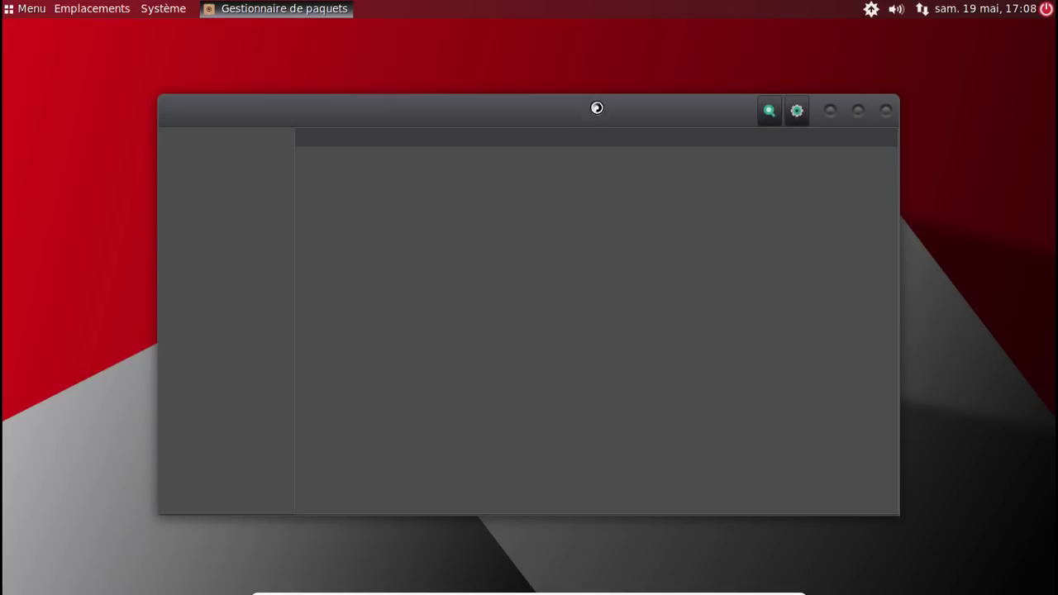
- Move the package manager window up, view its À propos information and close the dialog
left_click_drag(600, 105, 600, 60)
left_click(800, 71)
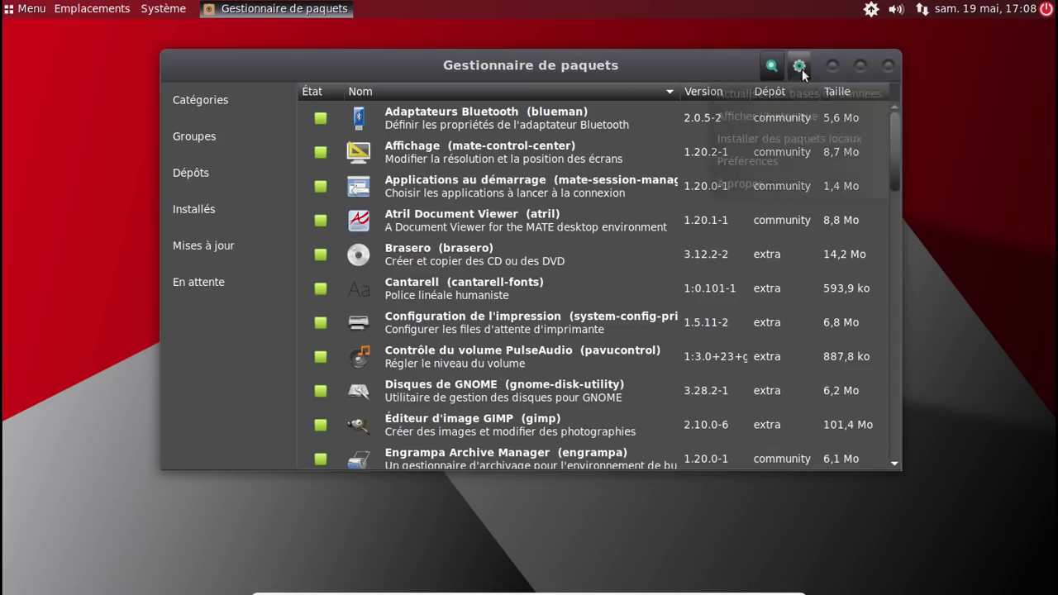
left_click(762, 192)
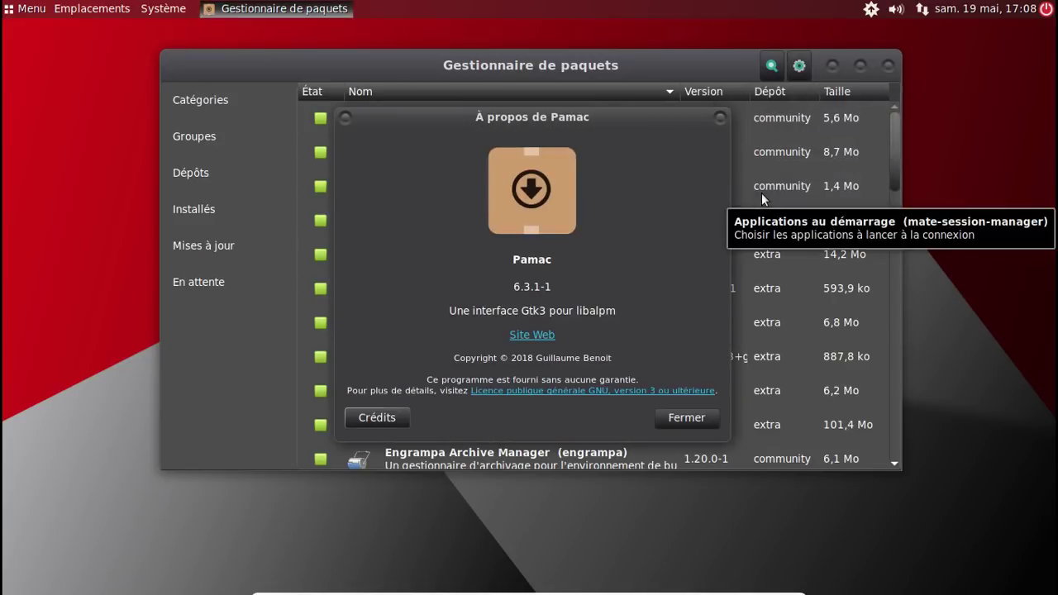
left_click(686, 415)
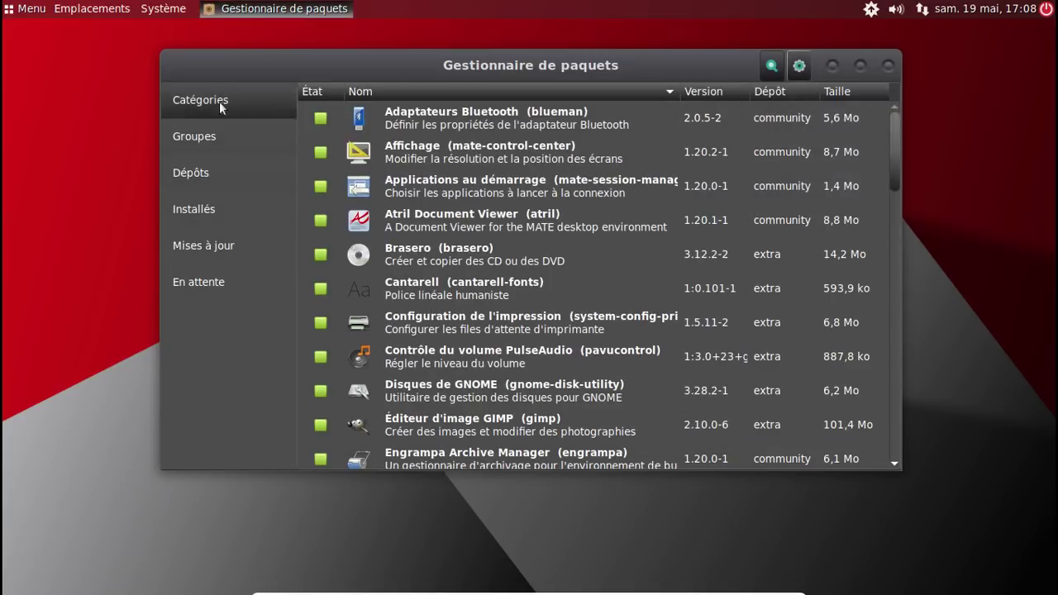
- Browse the packages of the revenge_repo repository, checking which ones are installed
left_click(204, 173)
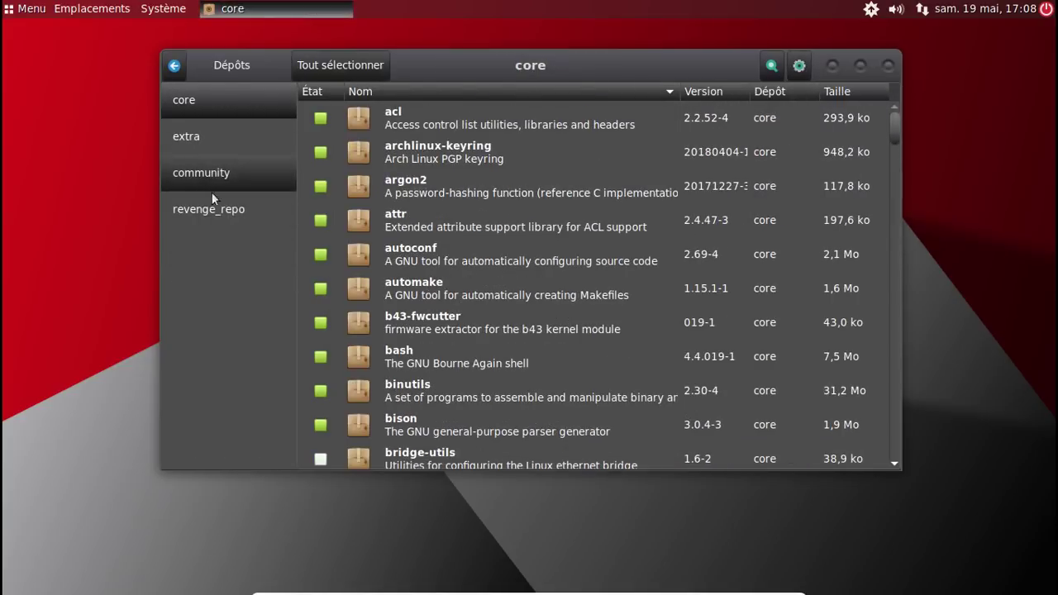
left_click(221, 209)
scroll(529, 176, "down", 5)
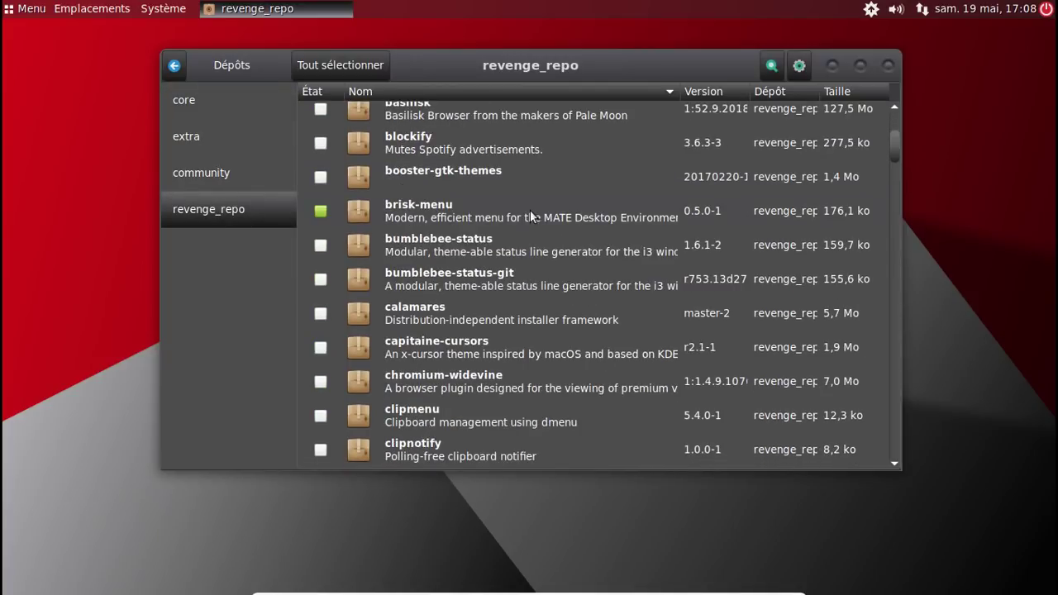
scroll(530, 210, "down", 5)
scroll(530, 216, "down", 2)
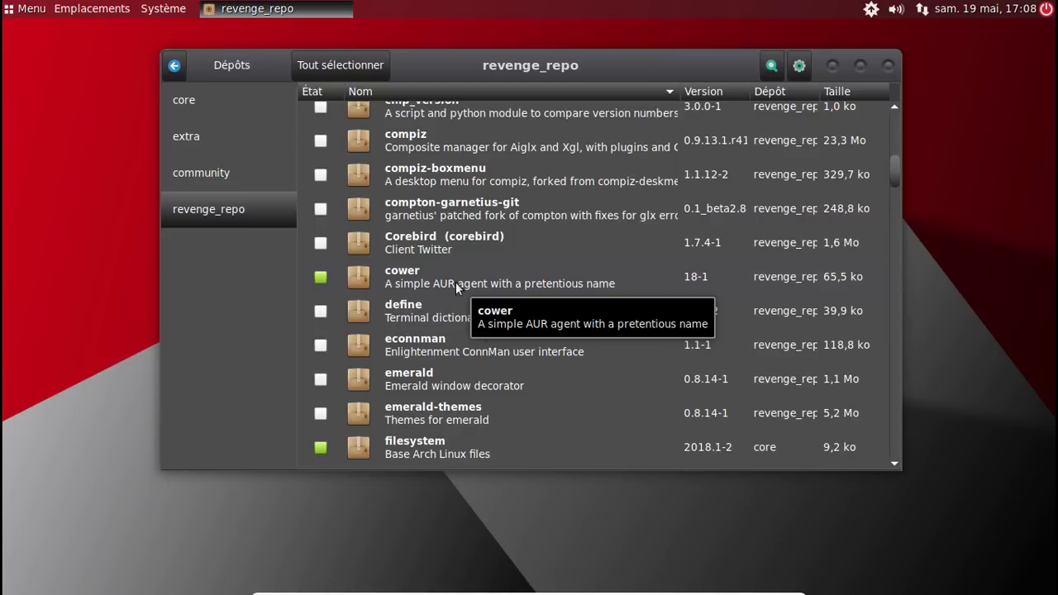
scroll(456, 282, "down", 2)
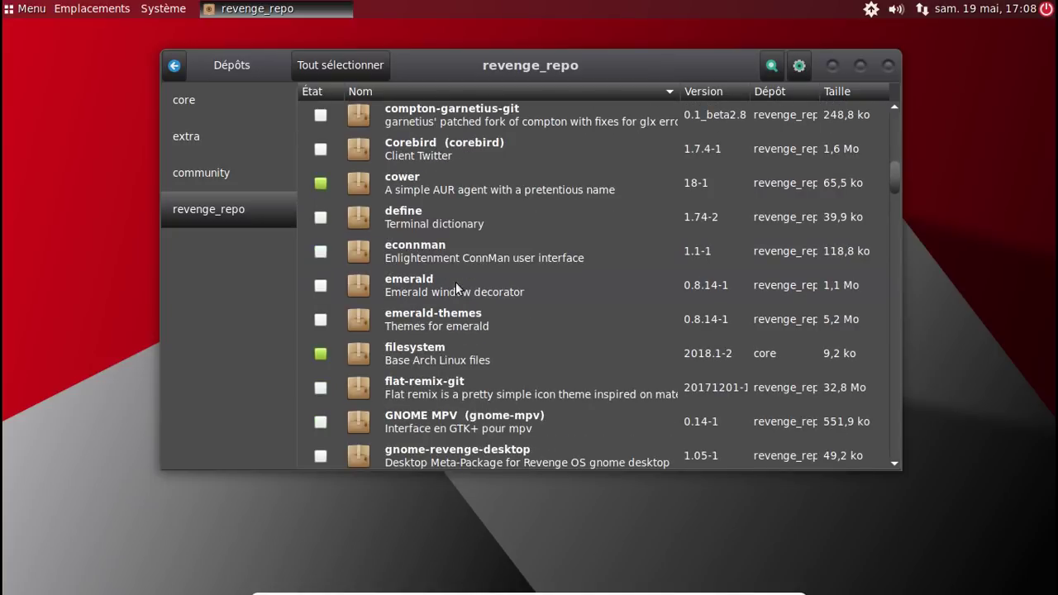
scroll(431, 187, "down", 3)
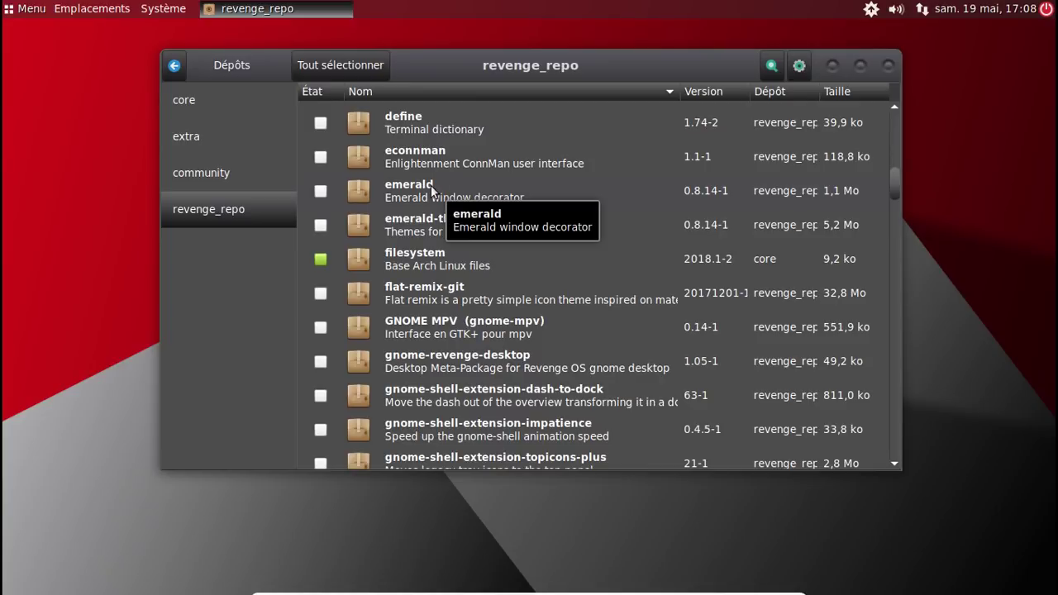
scroll(431, 187, "down", 10)
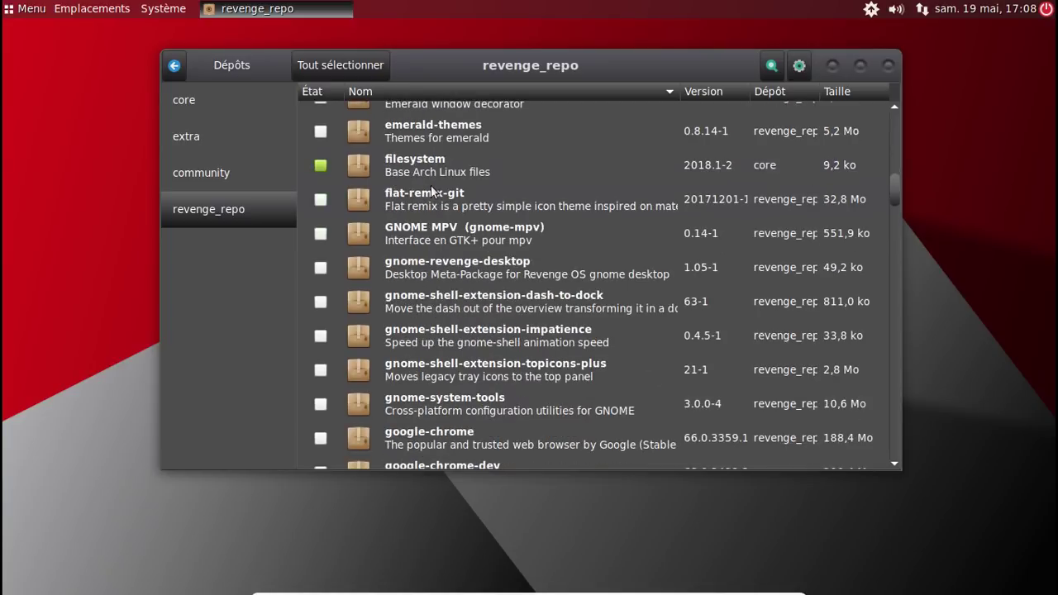
scroll(431, 192, "down", 1)
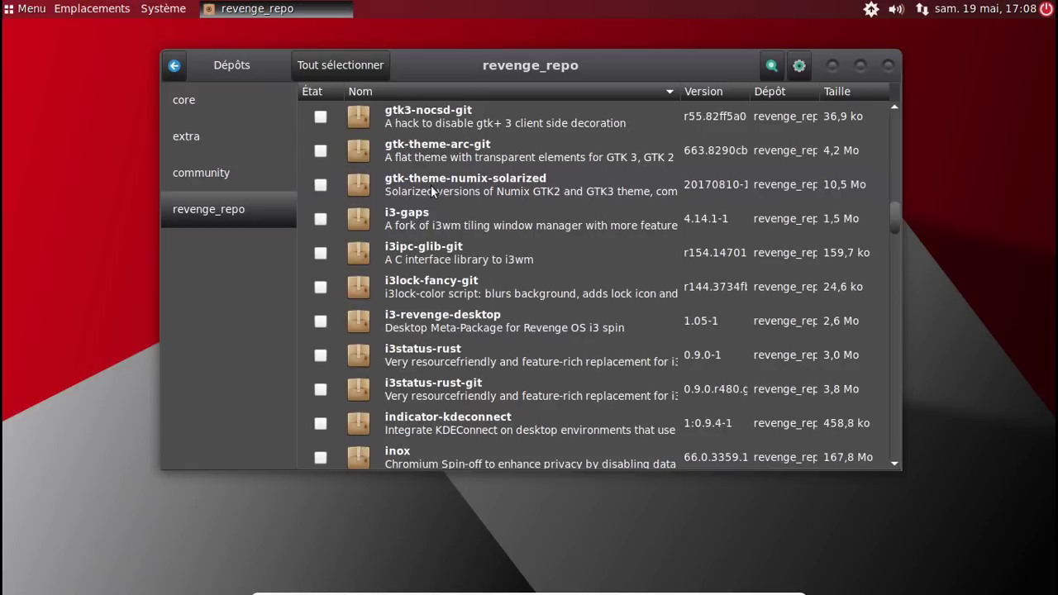
scroll(430, 191, "down", 4)
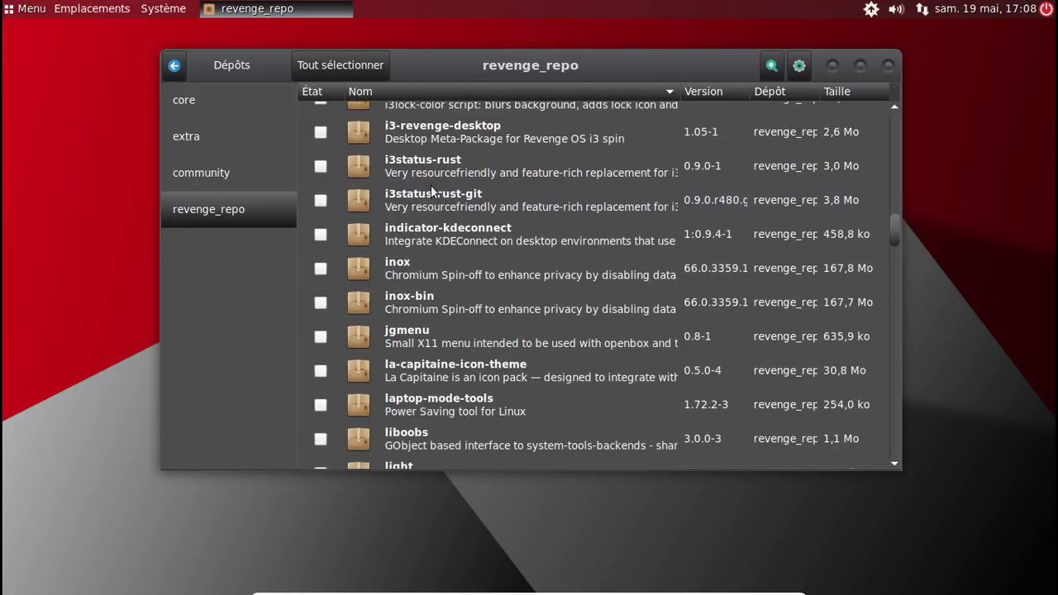
scroll(431, 191, "down", 5)
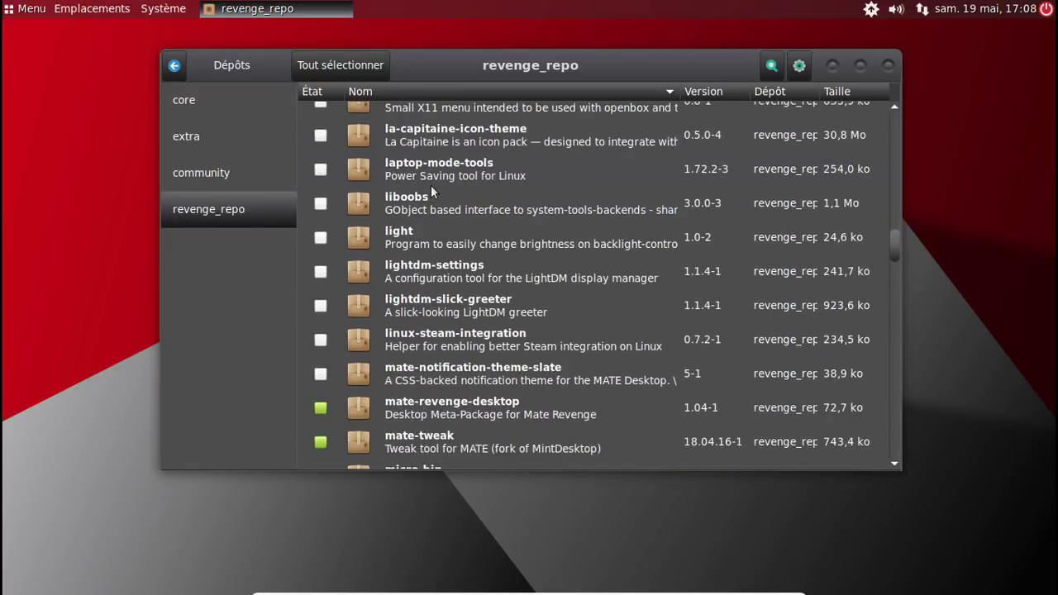
scroll(430, 185, "down", 2)
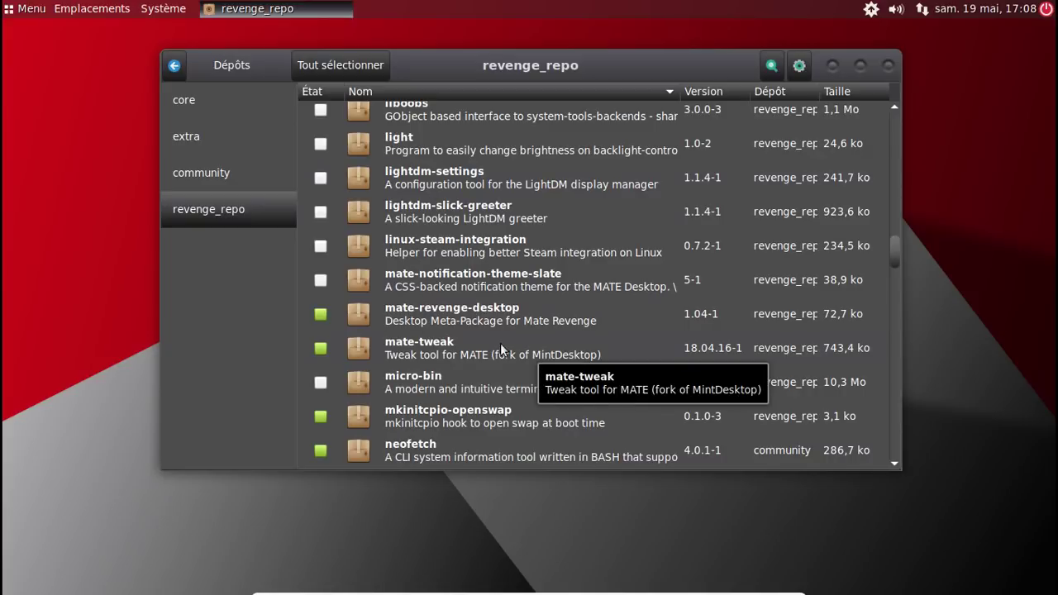
scroll(500, 343, "down", 3)
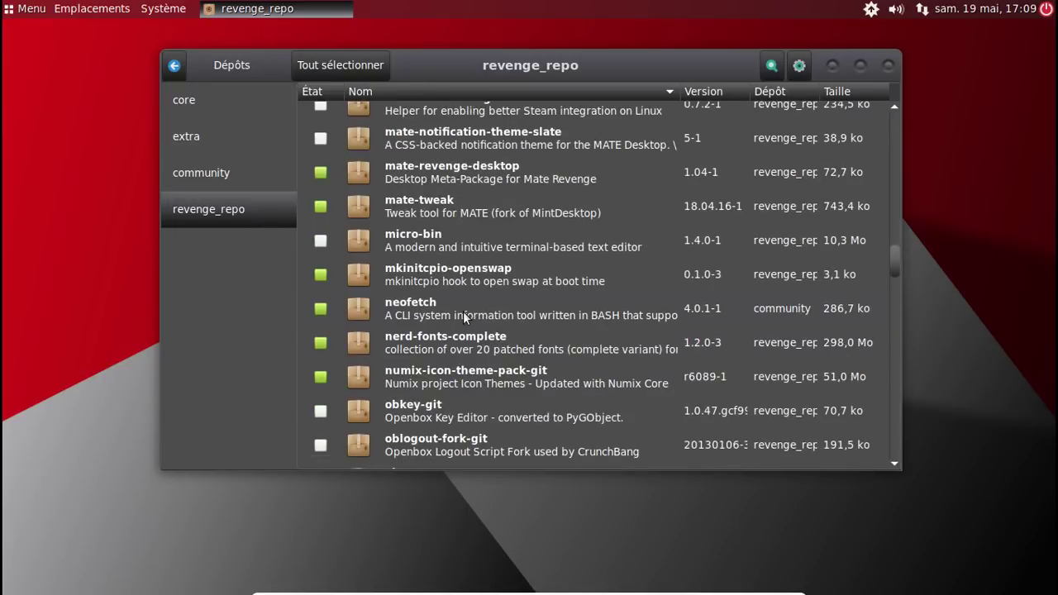
scroll(494, 347, "down", 4)
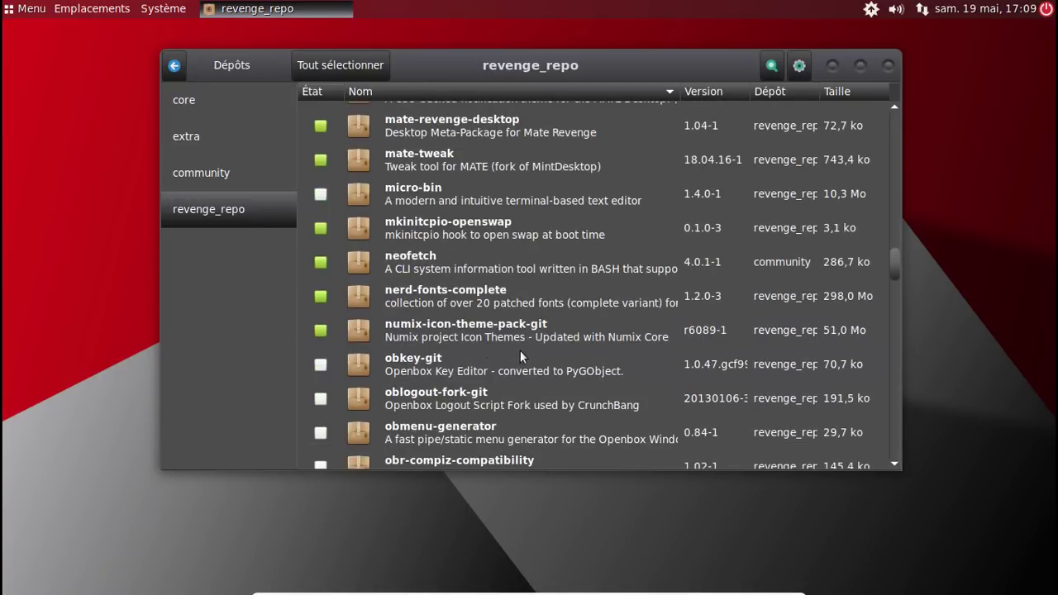
scroll(520, 350, "down", 15)
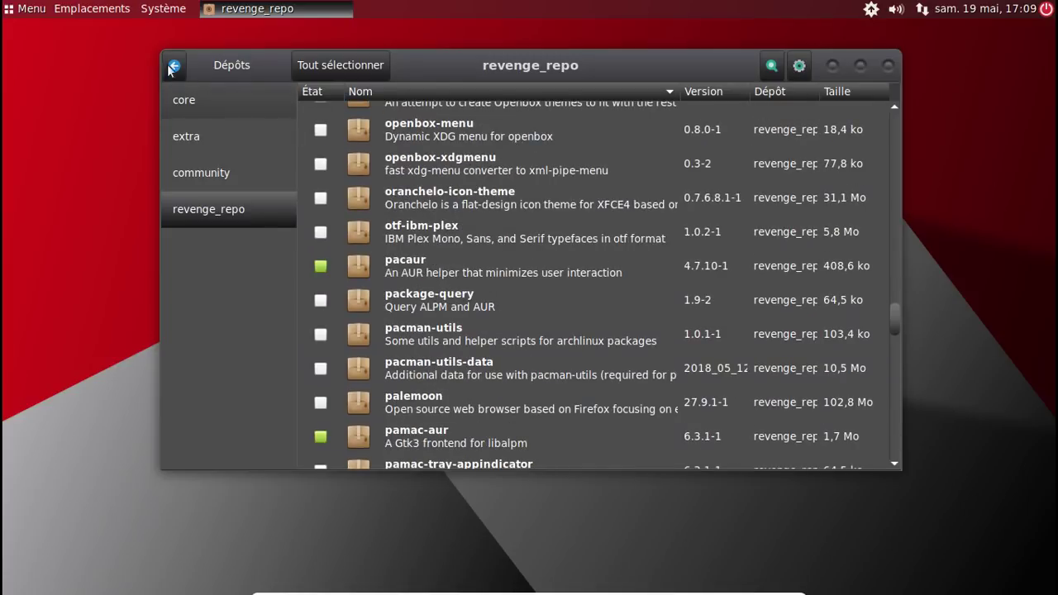
- Launch Firefox from the Internet applications and look further through the revenge_repo packages while it starts
left_click(30, 10)
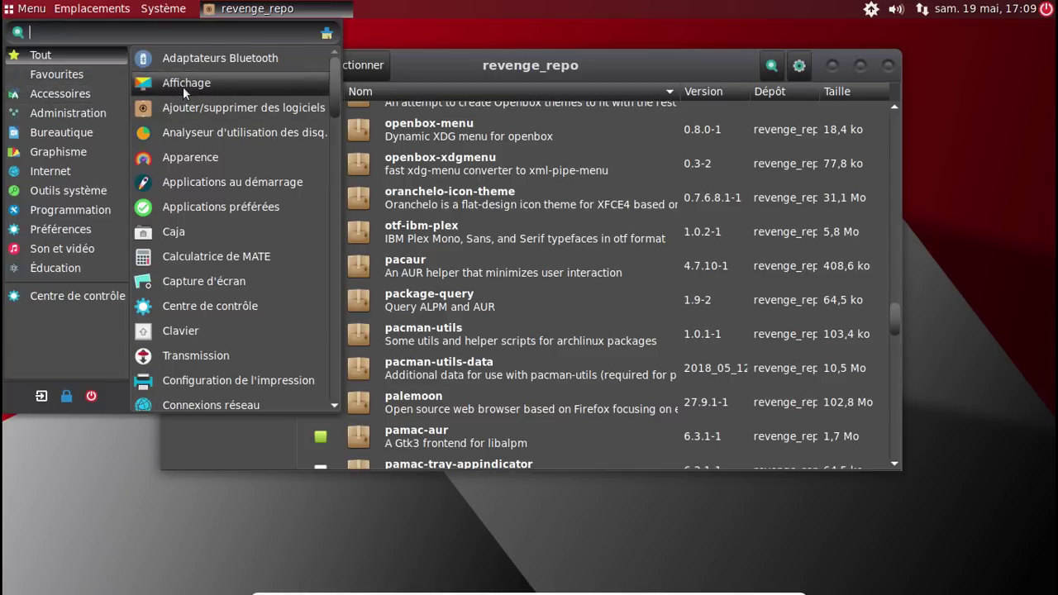
left_click(50, 171)
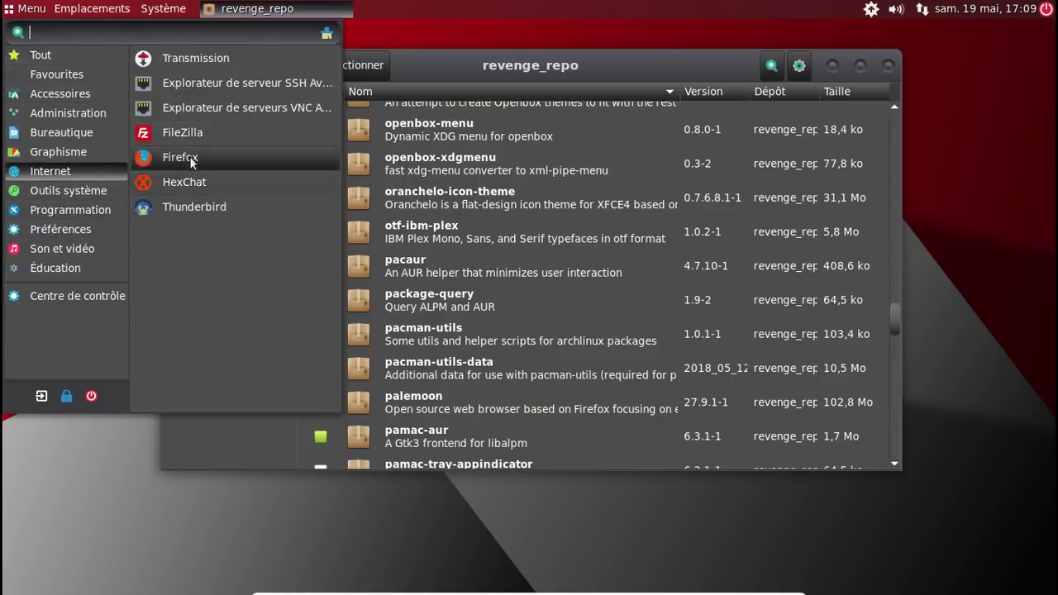
left_click(180, 157)
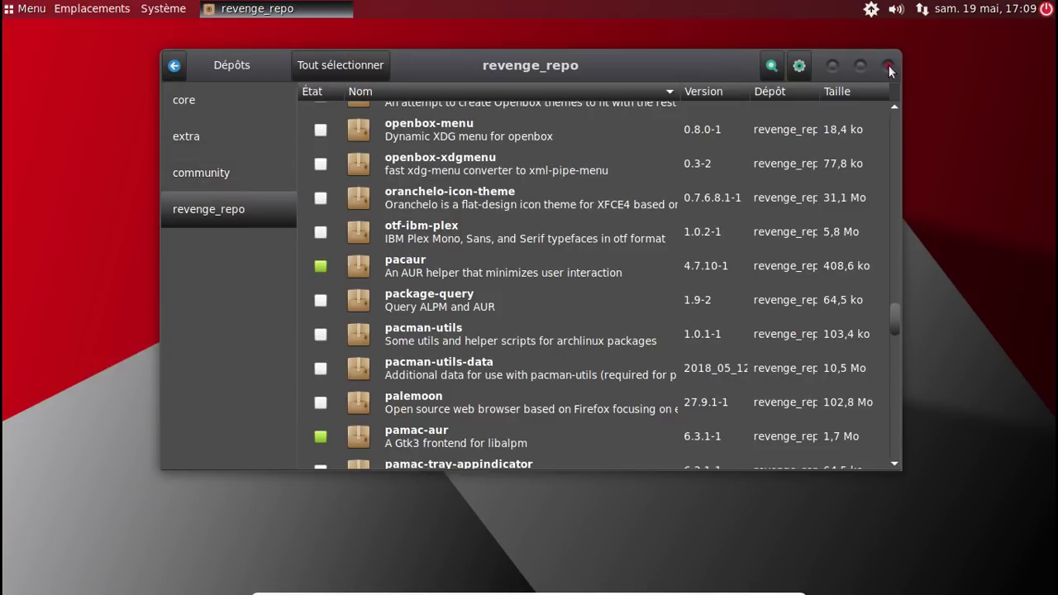
scroll(558, 256, "down", 8)
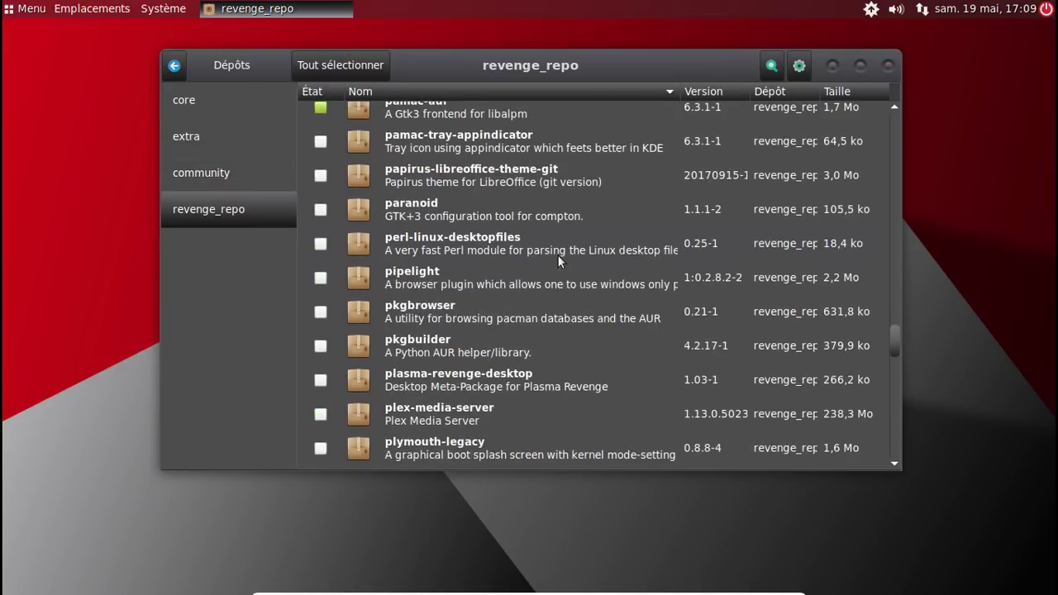
scroll(558, 257, "down", 3)
scroll(559, 261, "down", 3)
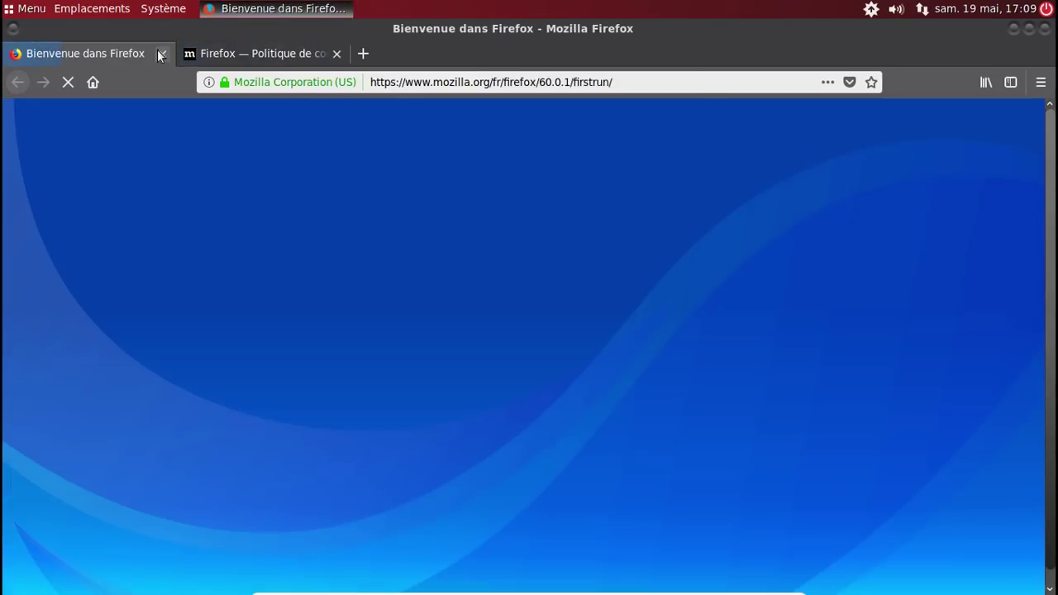
- Close Firefox's privacy policy and welcome pages, leaving only a new blank tab
left_click(335, 52)
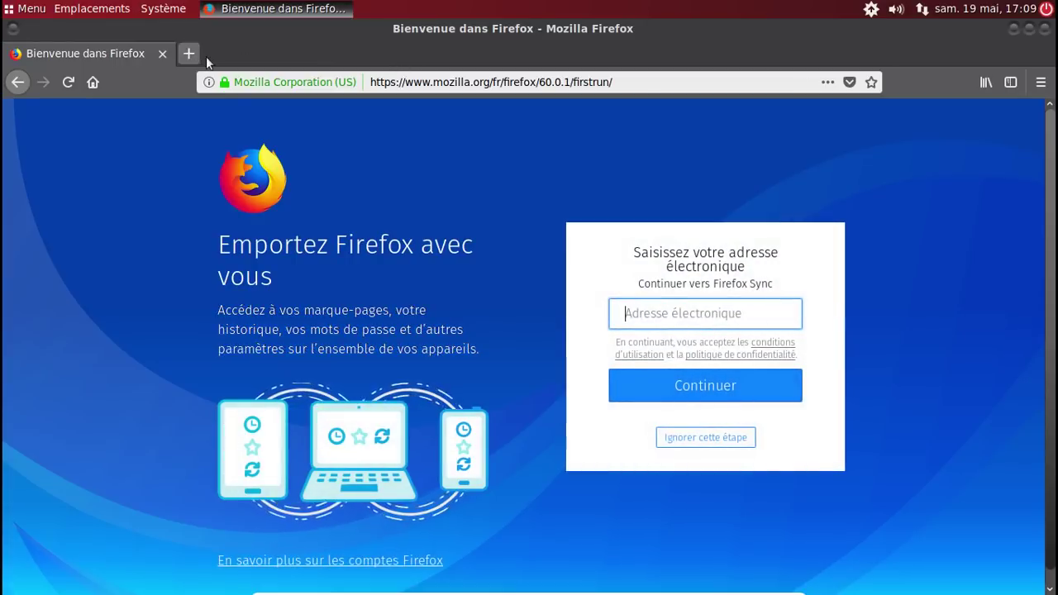
left_click(189, 53)
left_click(162, 53)
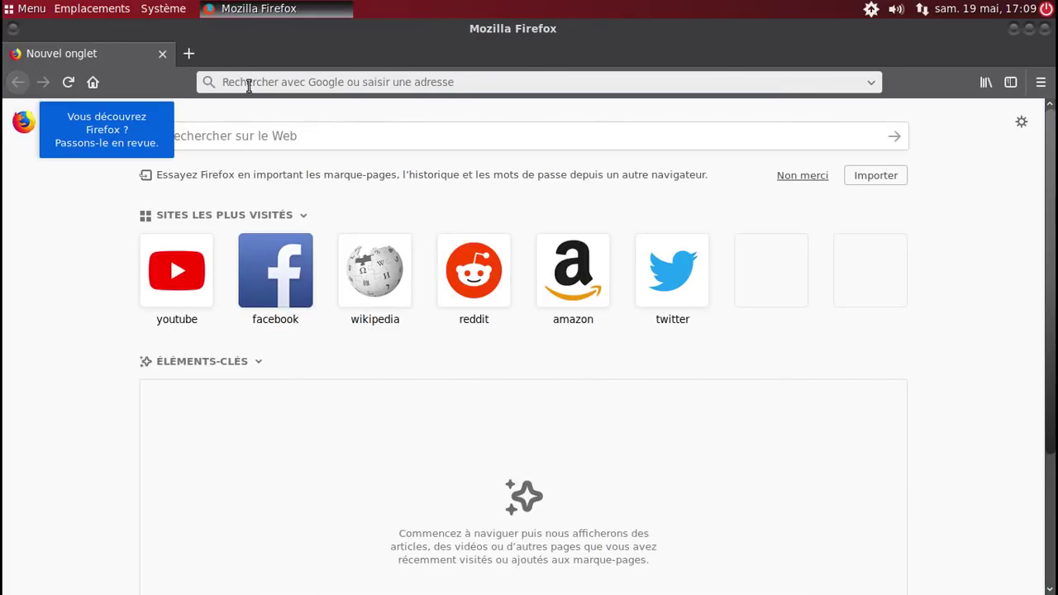
- Go to the Arch User Repository site at aur.archlinux.org
left_click(247, 79)
type("aur.ar")
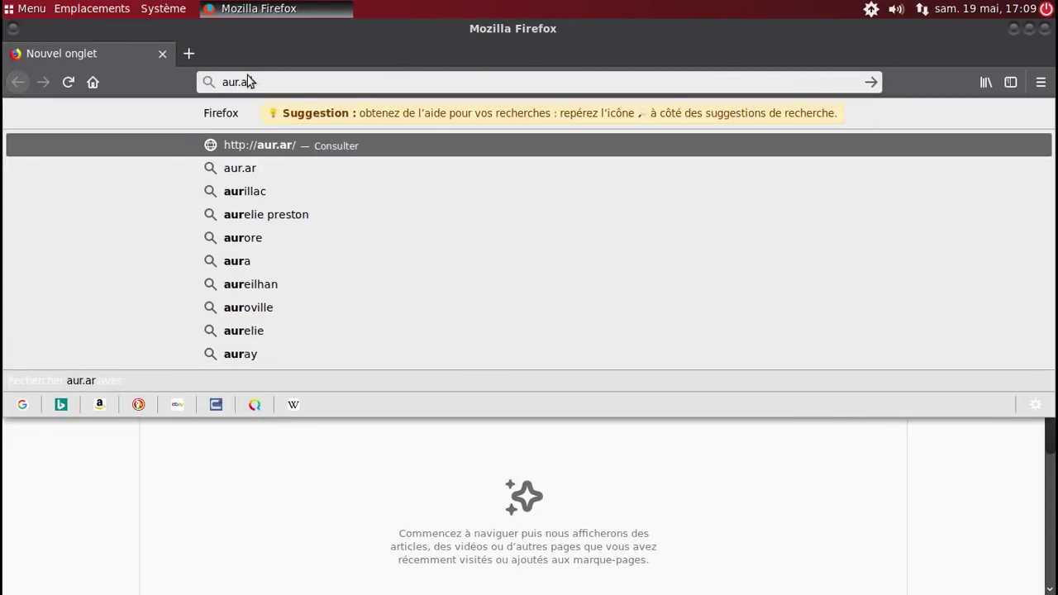
type("chlinux.org")
key("Return")
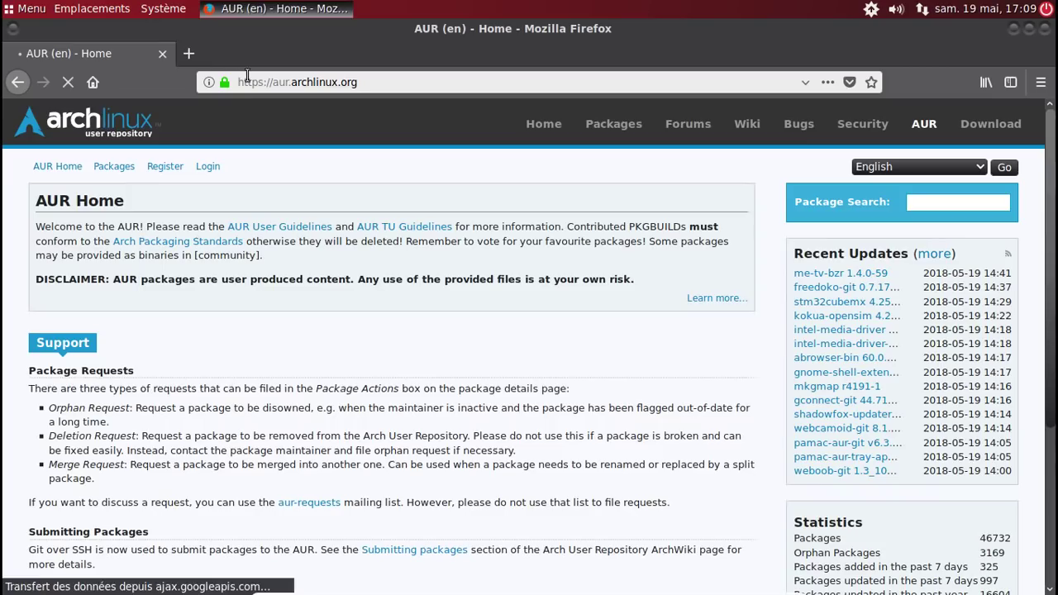
- Search the AUR packages for pamac
left_click(924, 202)
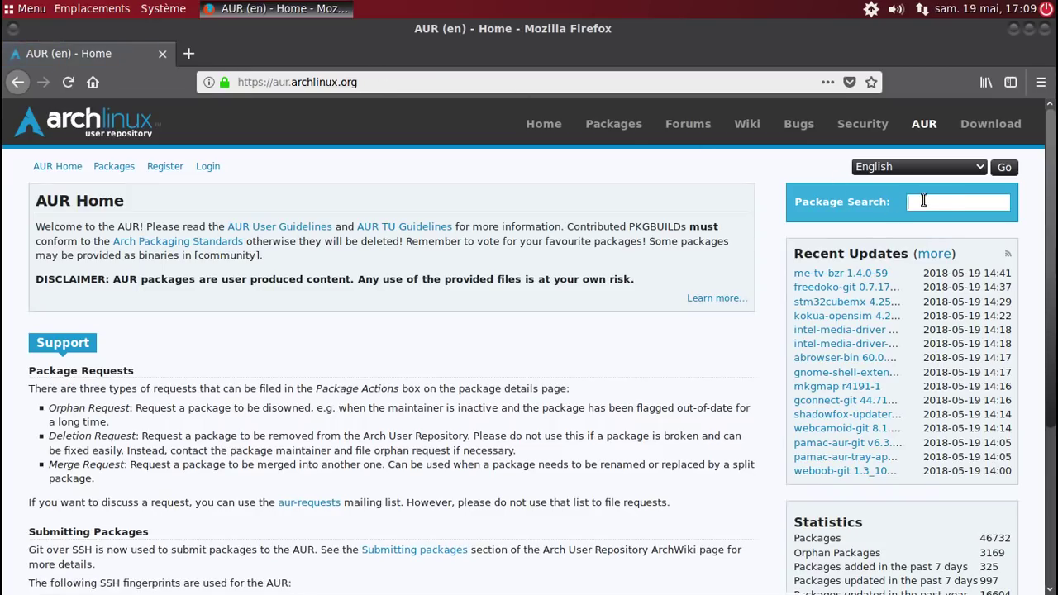
type("pacma")
key("BackSpace")
key("BackSpace")
key("BackSpace")
type("mca")
key("BackSpace")
key("BackSpace")
type("ac")
key("Return")
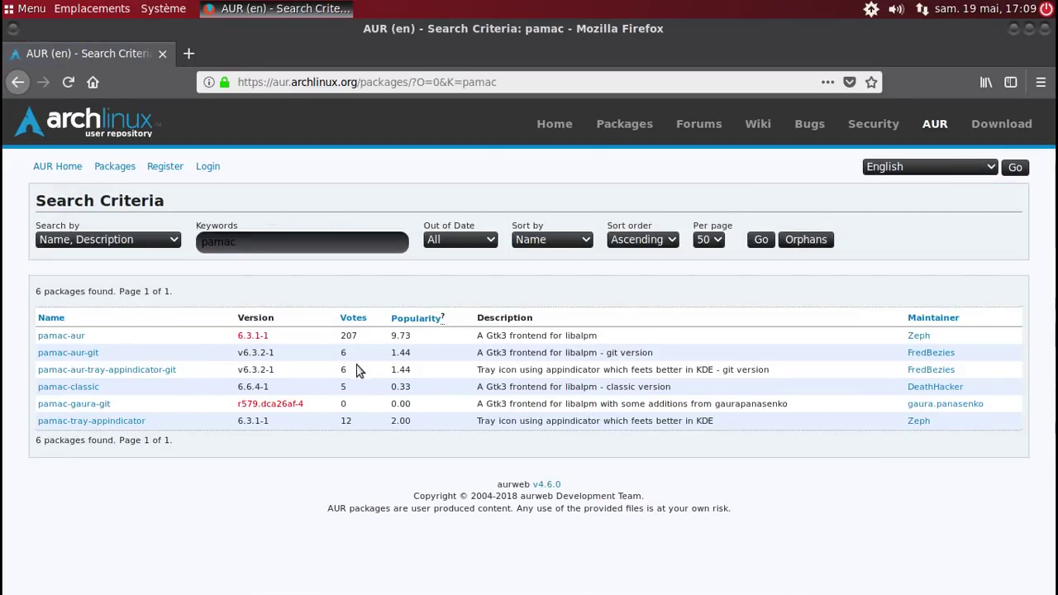
- View the pamac-aur-git package, follow its upstream link to GitHub and check the project's releases
left_click(87, 352)
left_click(254, 379)
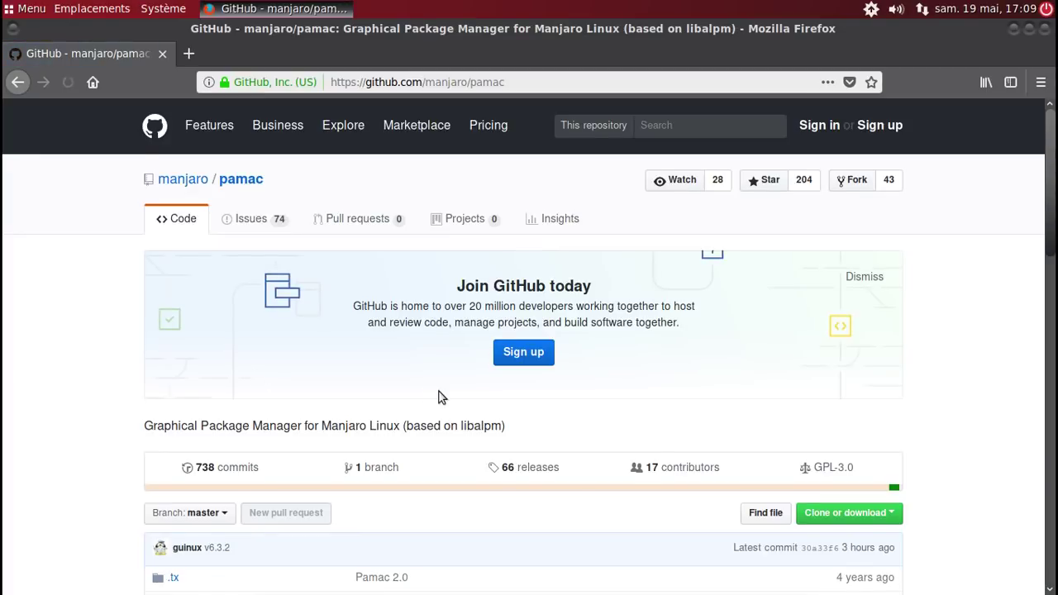
scroll(298, 395, "down", 2)
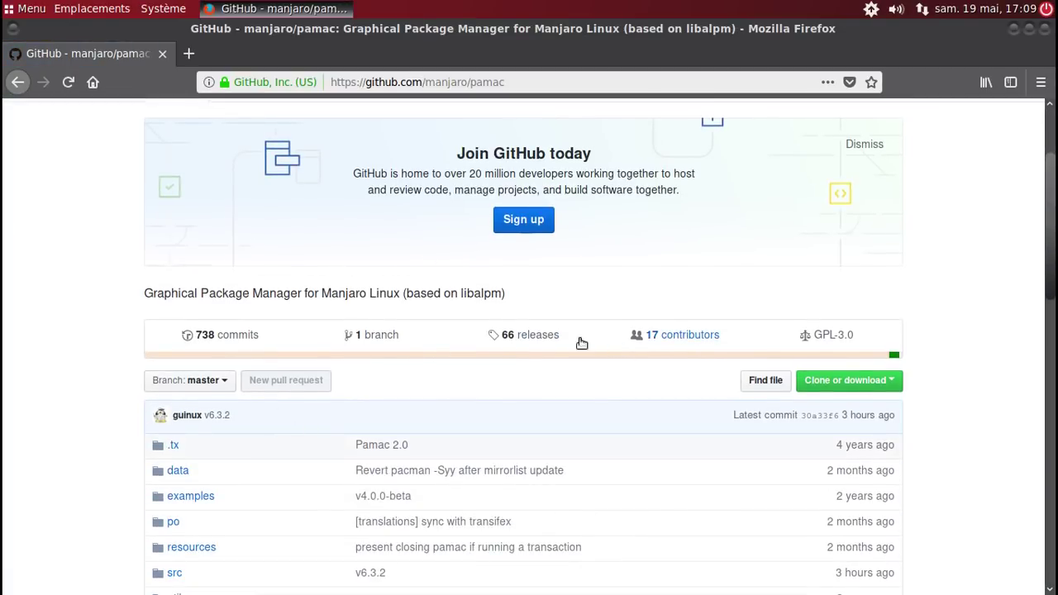
left_click(538, 342)
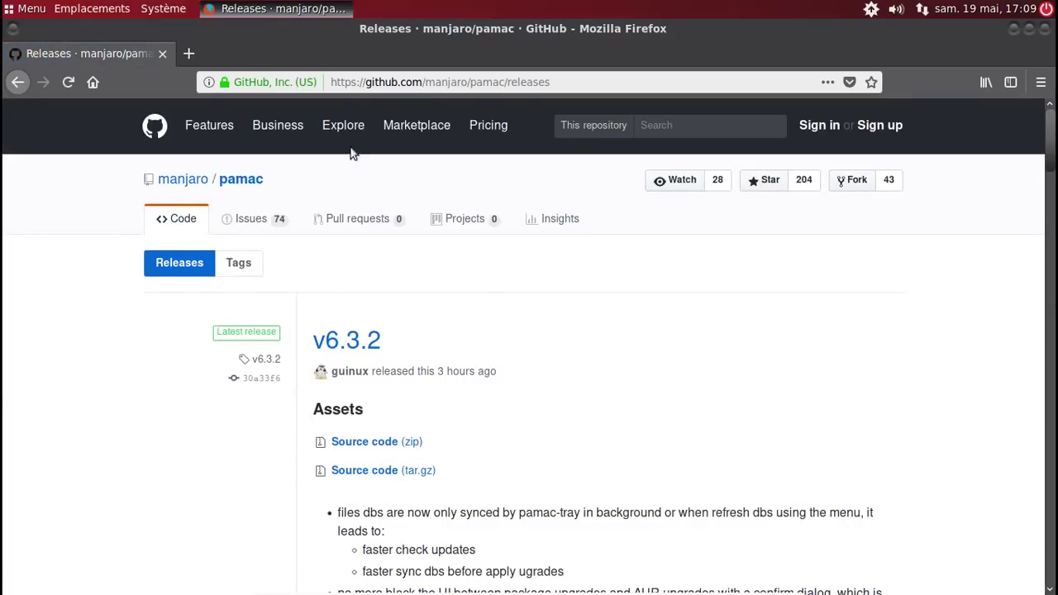
- Return to the pamac search results and examine the pamac-aur package's details, dependencies and comments
left_click(17, 82)
left_click(16, 84)
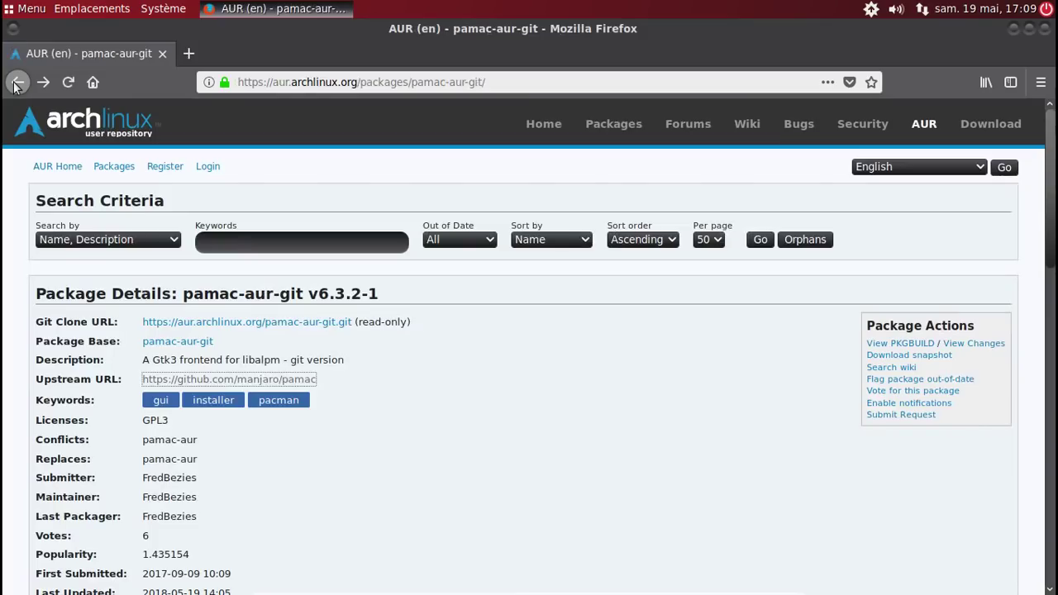
left_click(17, 83)
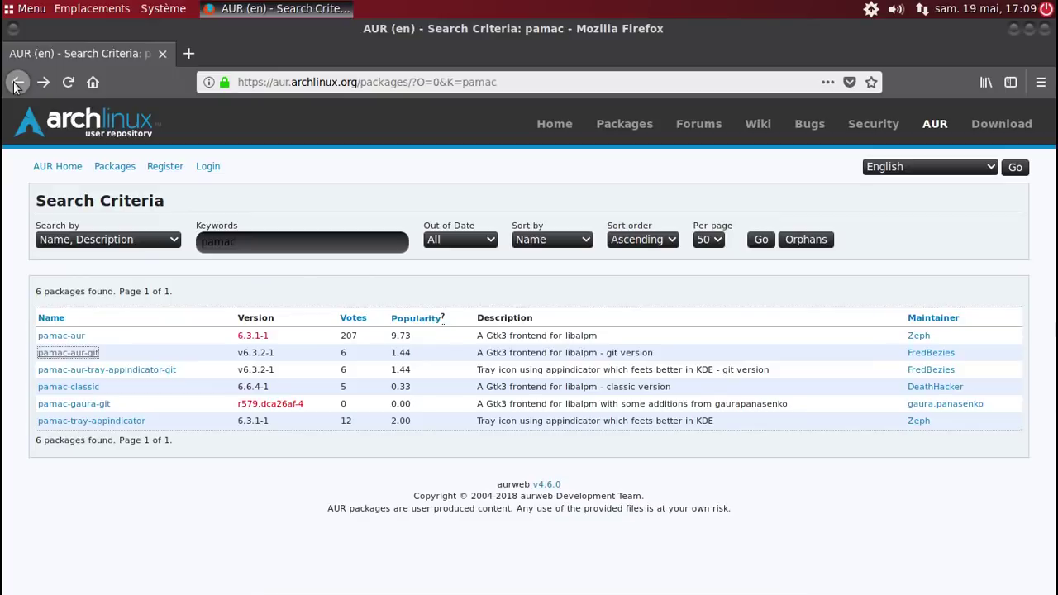
left_click(53, 338)
scroll(491, 276, "down", 5)
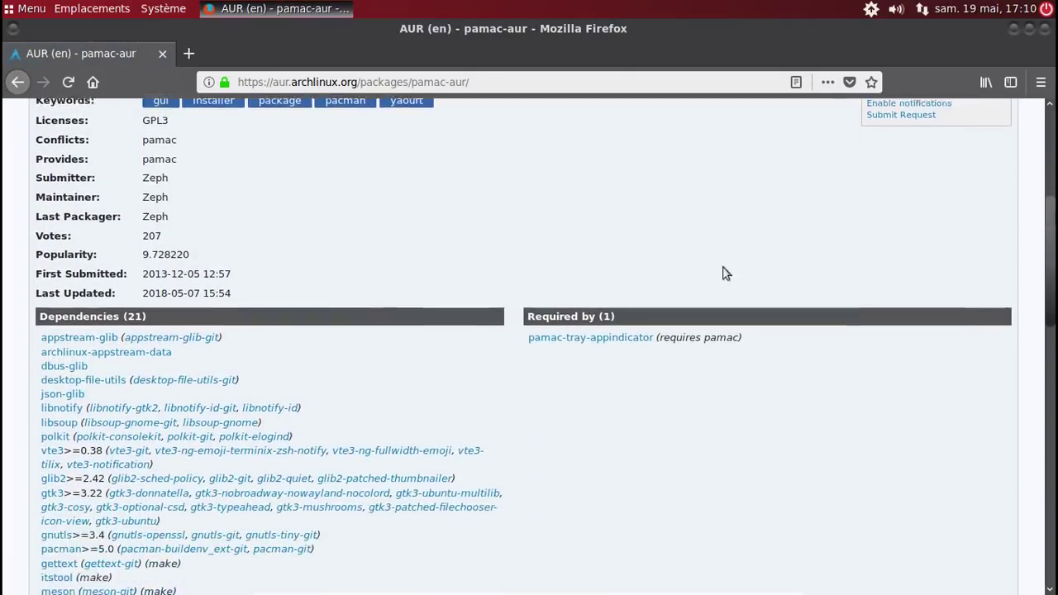
scroll(652, 277, "down", 8)
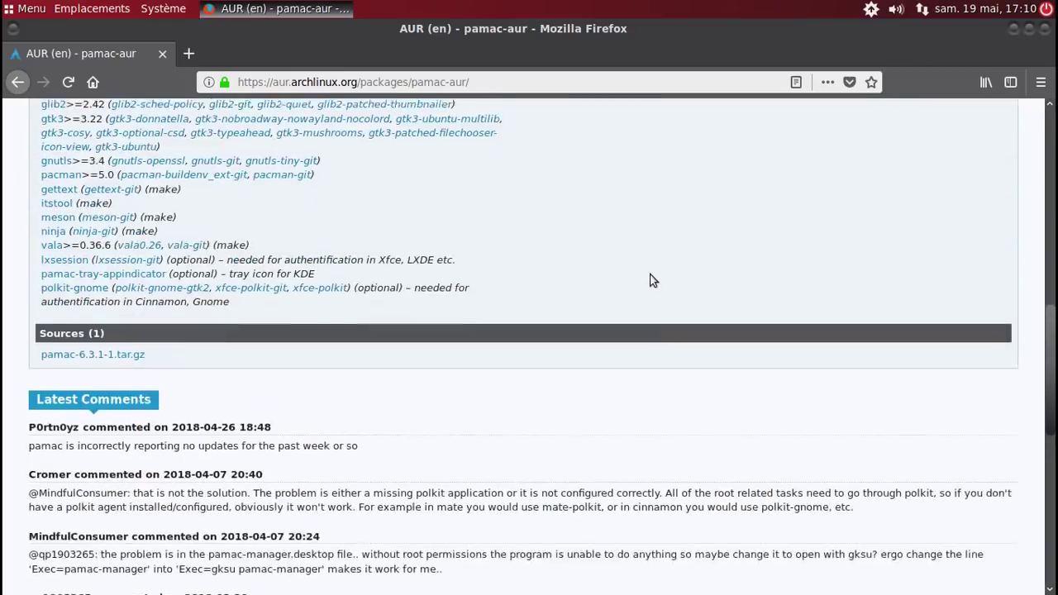
scroll(650, 282, "up", 6)
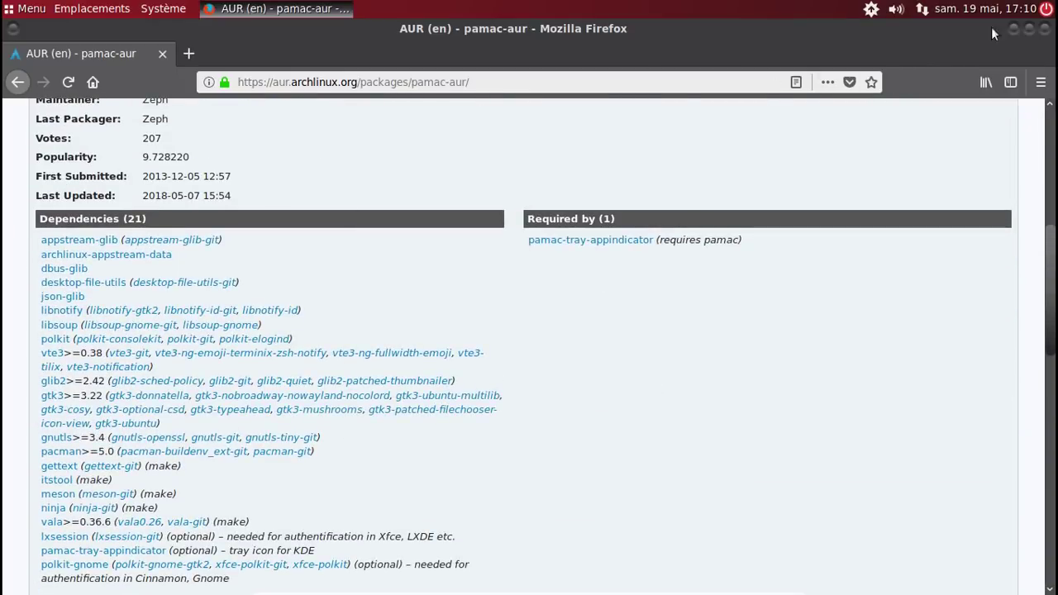
- Close the browser and open Terminal MATE after searching the applications for "term"
left_click(1044, 29)
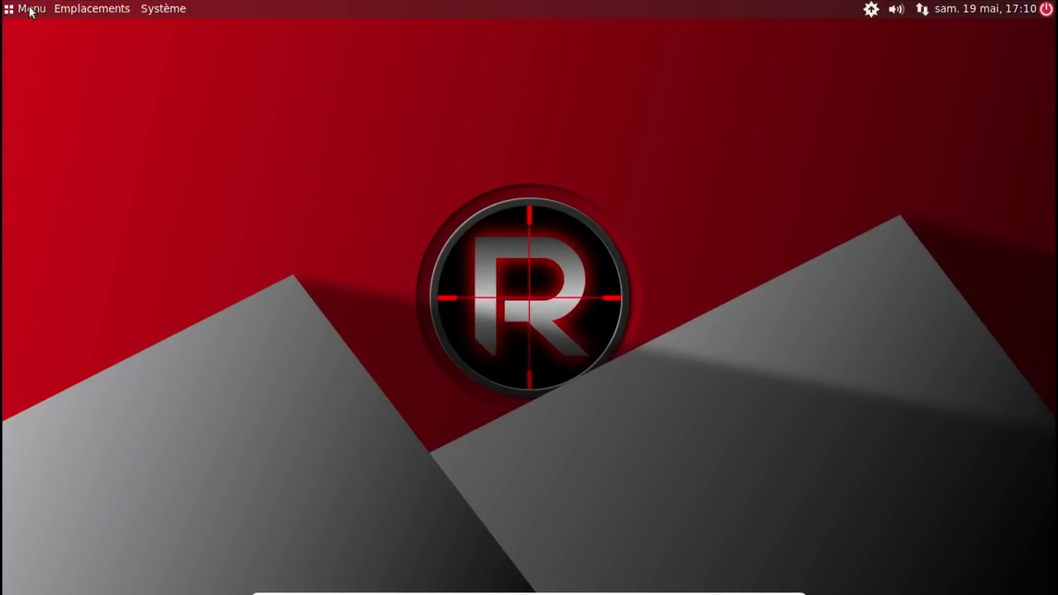
left_click(30, 10)
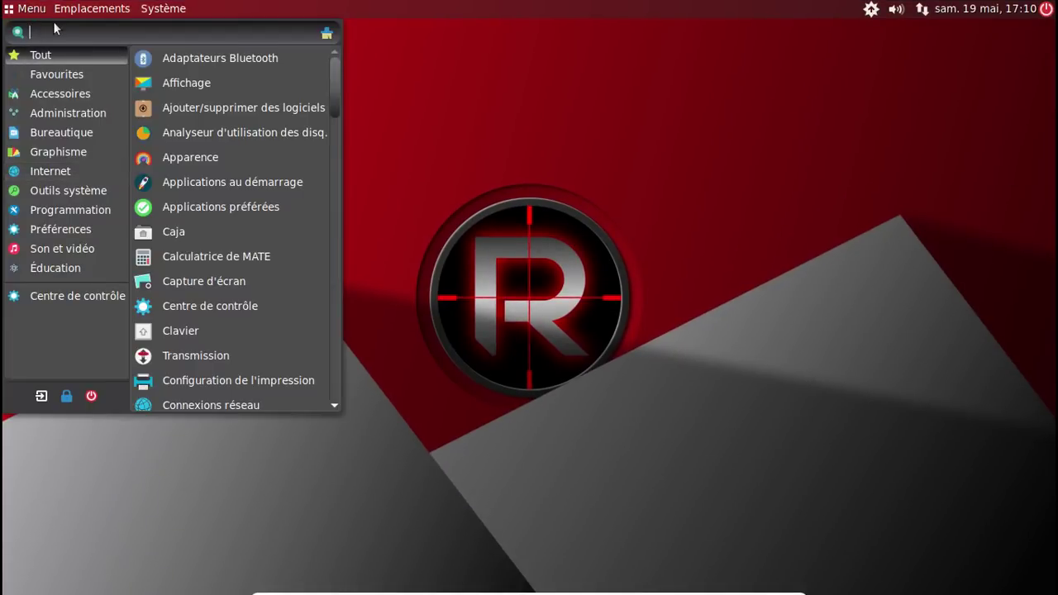
type("term")
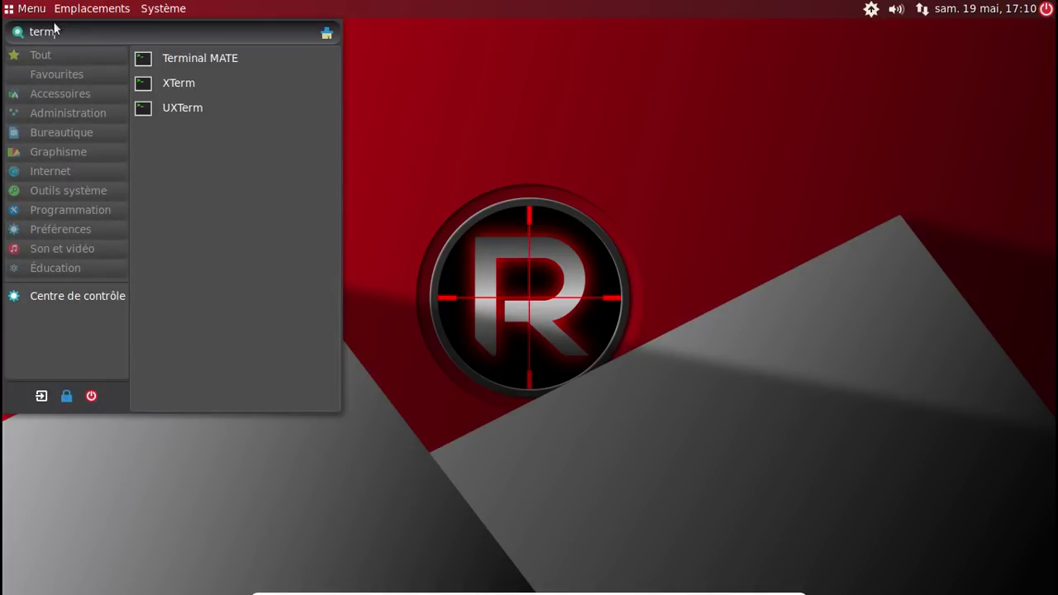
left_click(181, 58)
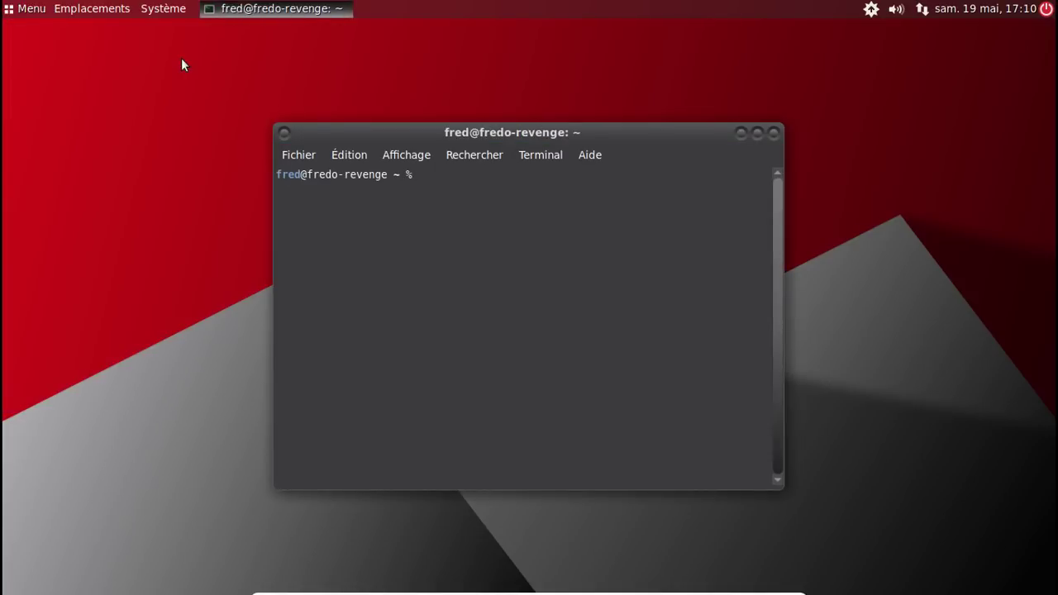
type("ntp")
key("Tab")
key("BackSpace")
key("BackSpace")
type("ftpd")
key("Tab")
key("BackSpace")
key("BackSpace")
key("BackSpace")
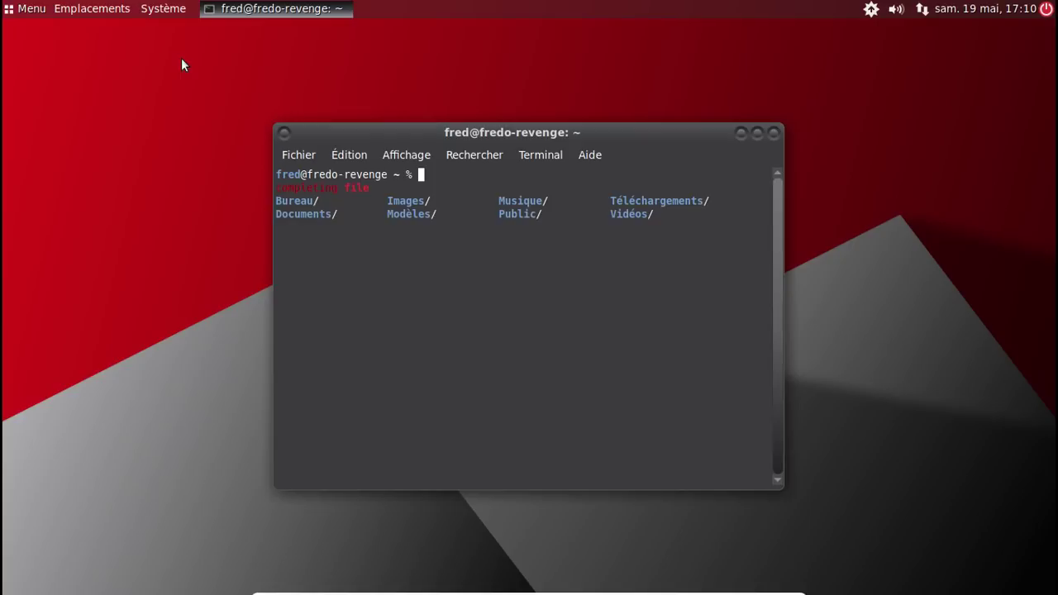
- Install the ntp package with "sudo pacman -S ntp", entering the account password and accepting the installation
type("sudo pacman -S ntp")
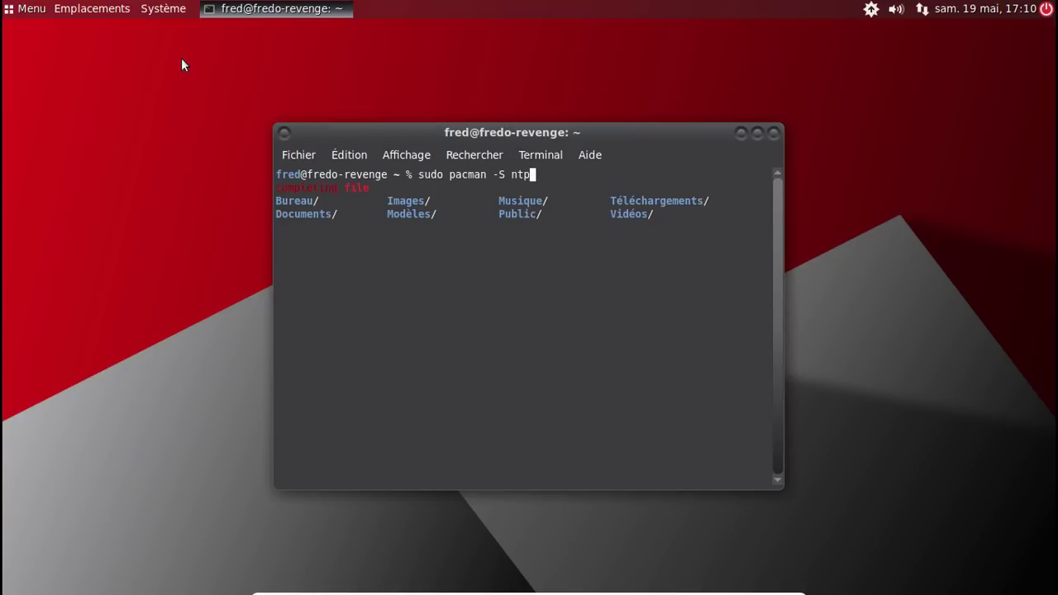
key("Return")
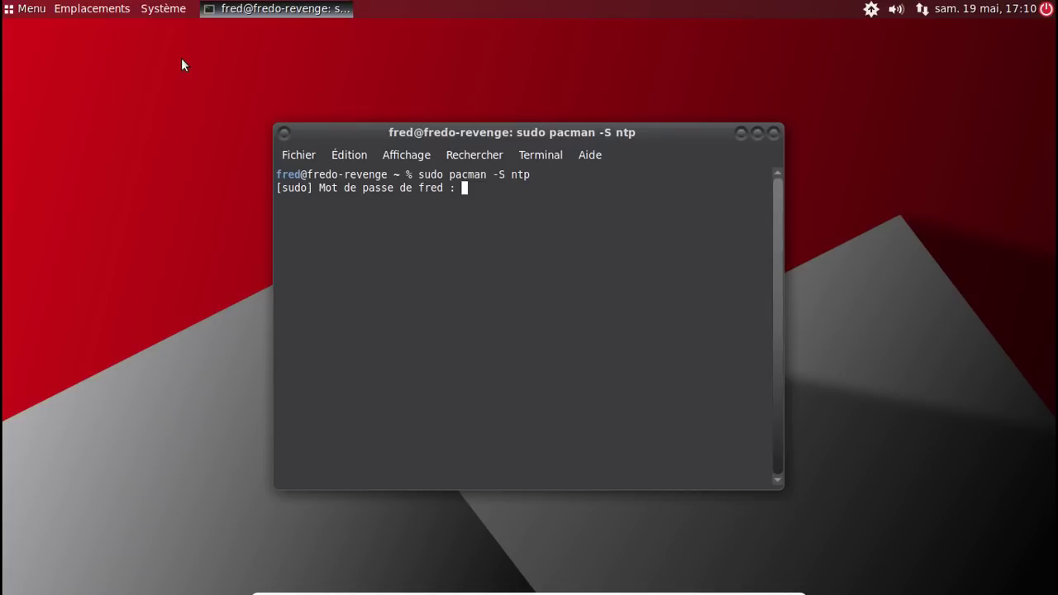
key("Return")
key("Return")
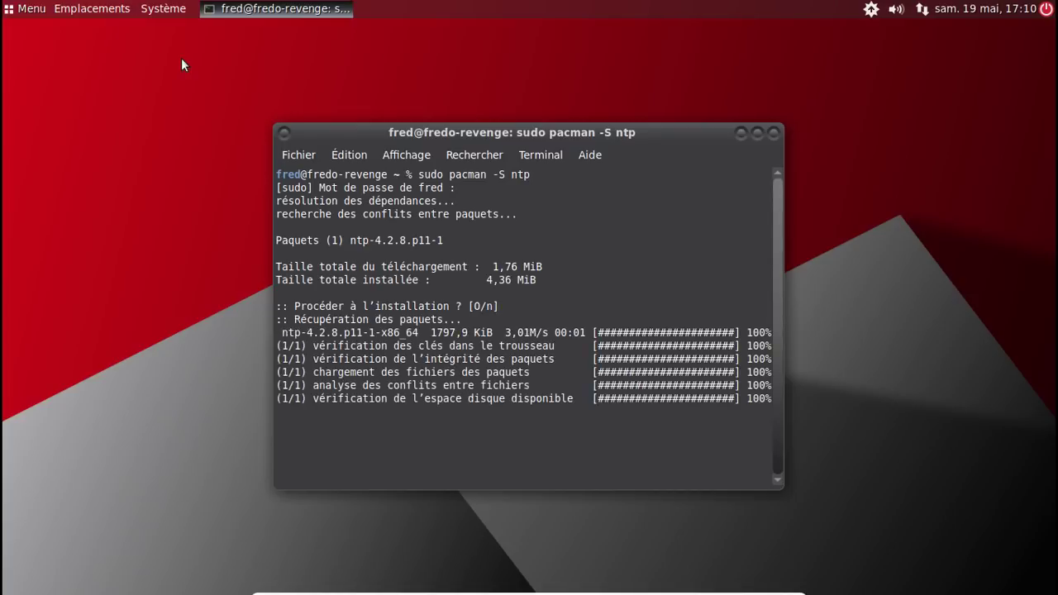
- Synchronize the system clock by running "sudo ntpdate fr.pool.ntp.org"
type("sudo")
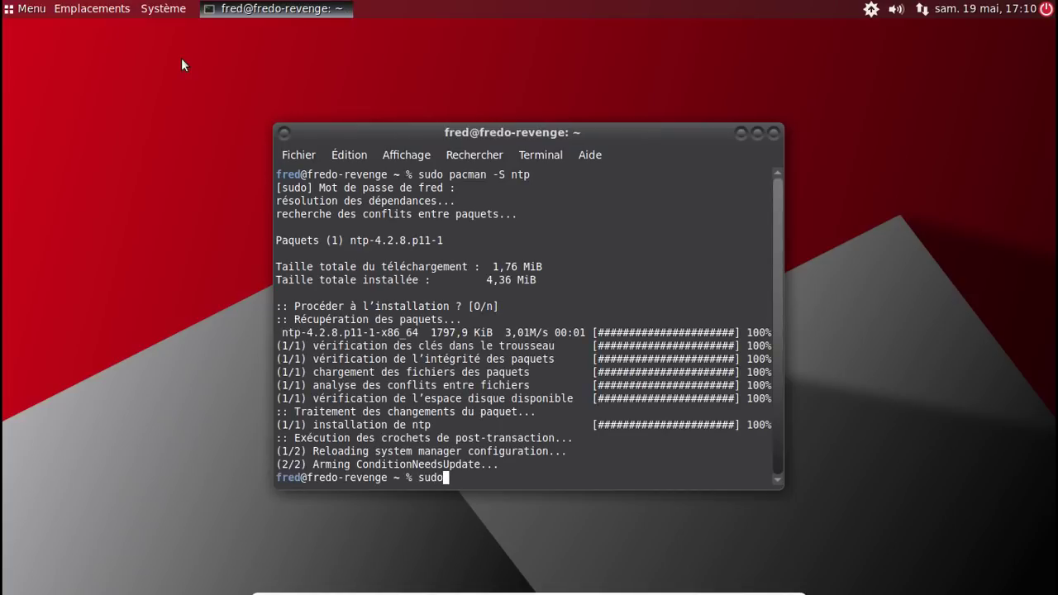
type(" ntpdate fr.pool.npt")
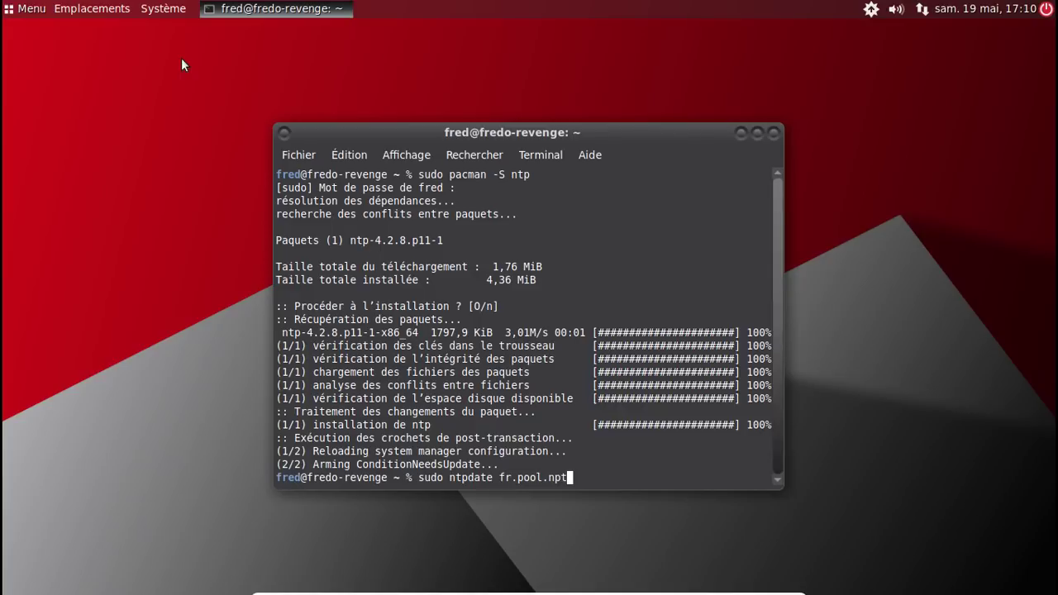
key("BackSpace")
key("BackSpace")
type("to")
key("BackSpace")
key("BackSpace")
type("p")
key("BackSpace")
type("tp.org")
key("Return")
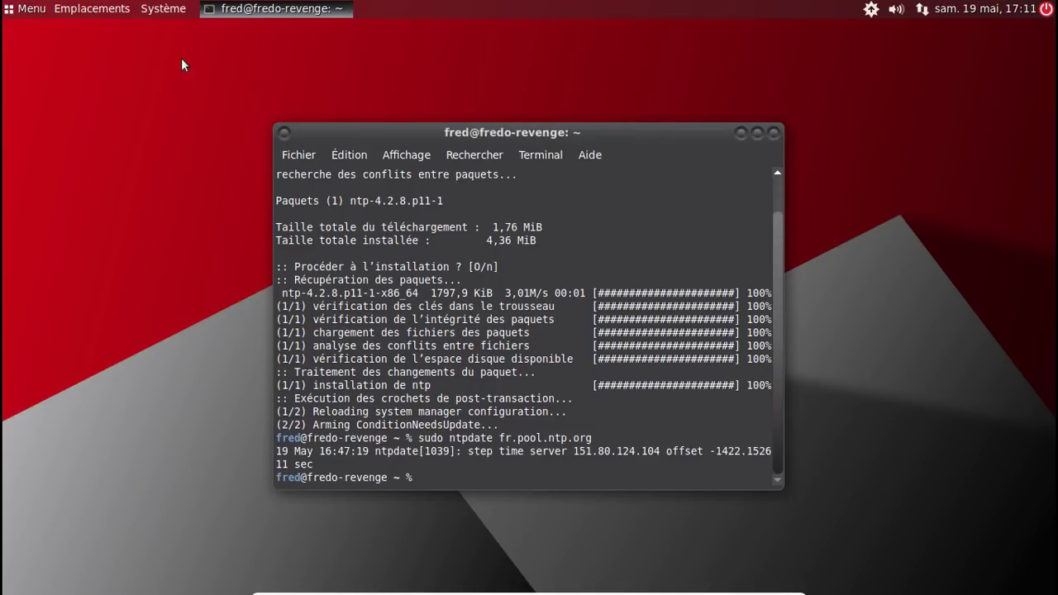
- Enable the time service with "sudo systemctl enable ntpd" and exit the terminal
type("sudo systemctl ena")
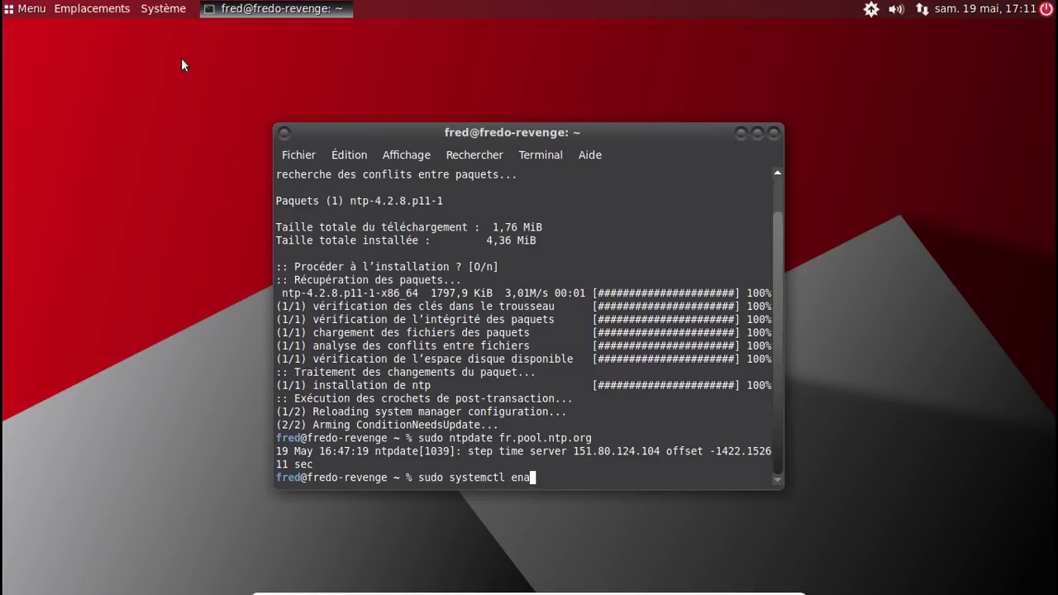
type("ble ntpd")
key("Return")
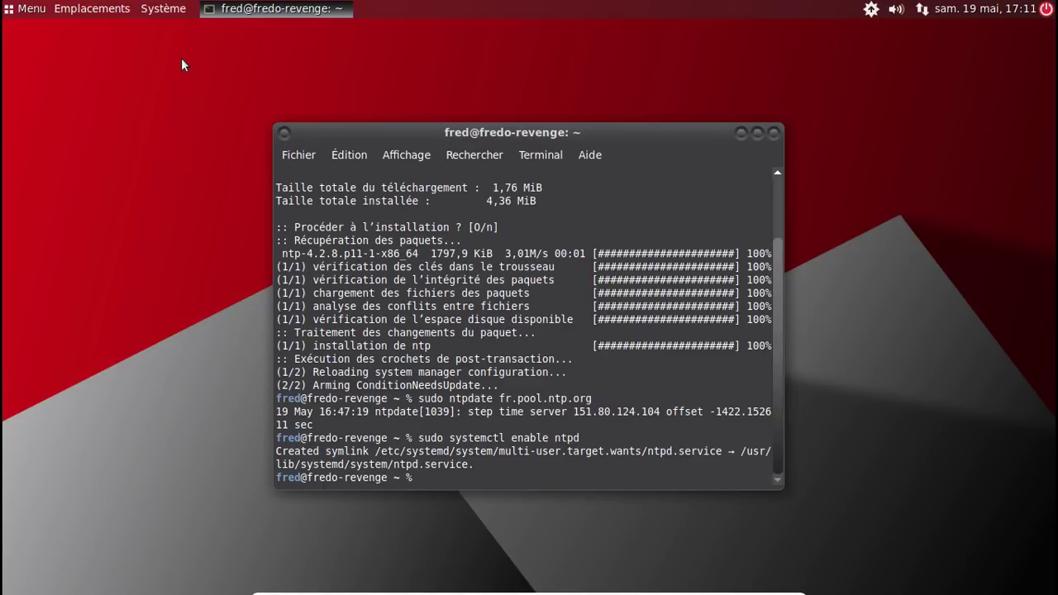
type("exit")
key("Return")
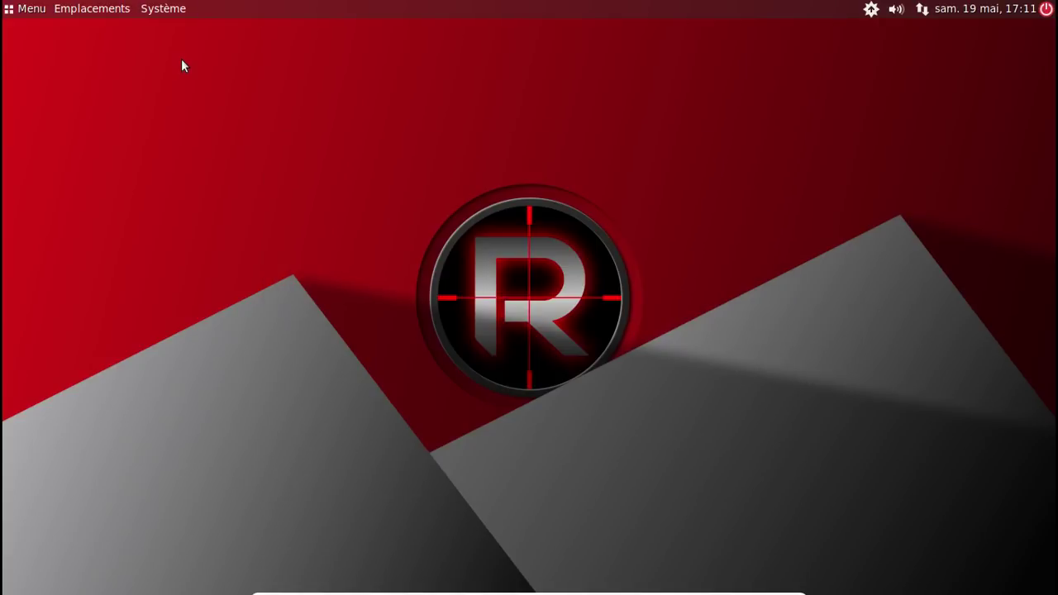
- Search the installed applications for cups and clear the search
left_click(13, 10)
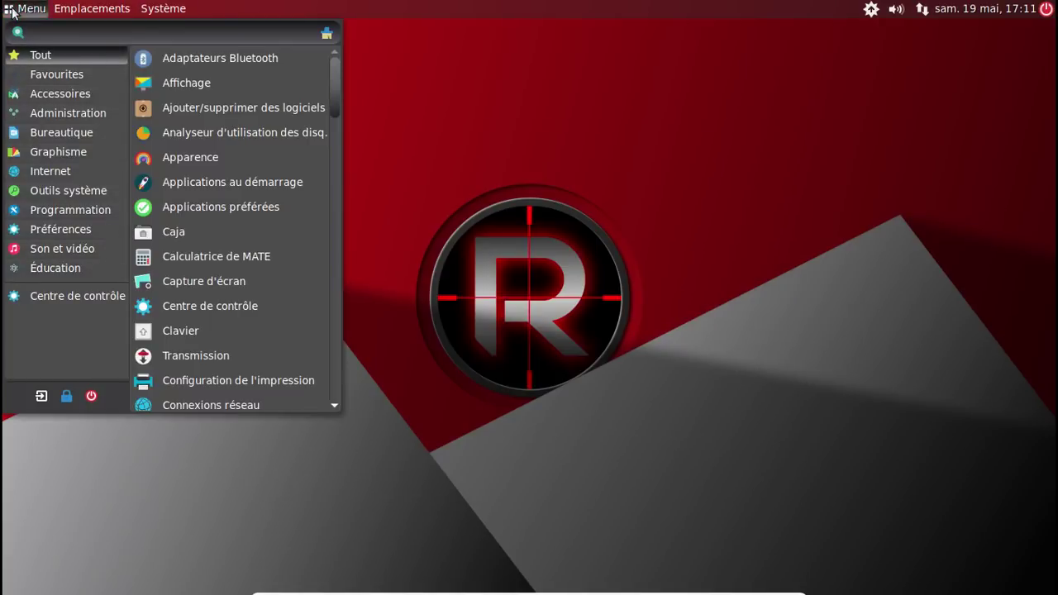
type("cups")
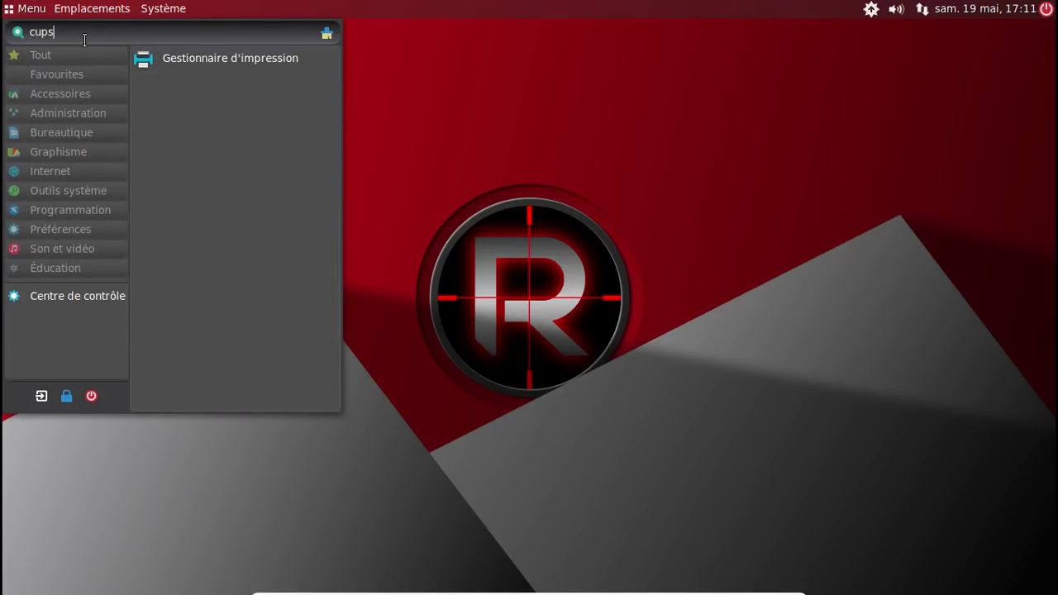
key("BackSpace")
key("BackSpace")
key("BackSpace")
key("BackSpace")
- Switch to Firefox, view the CUPS web interface at localhost:631 and close the browser
type("fire")
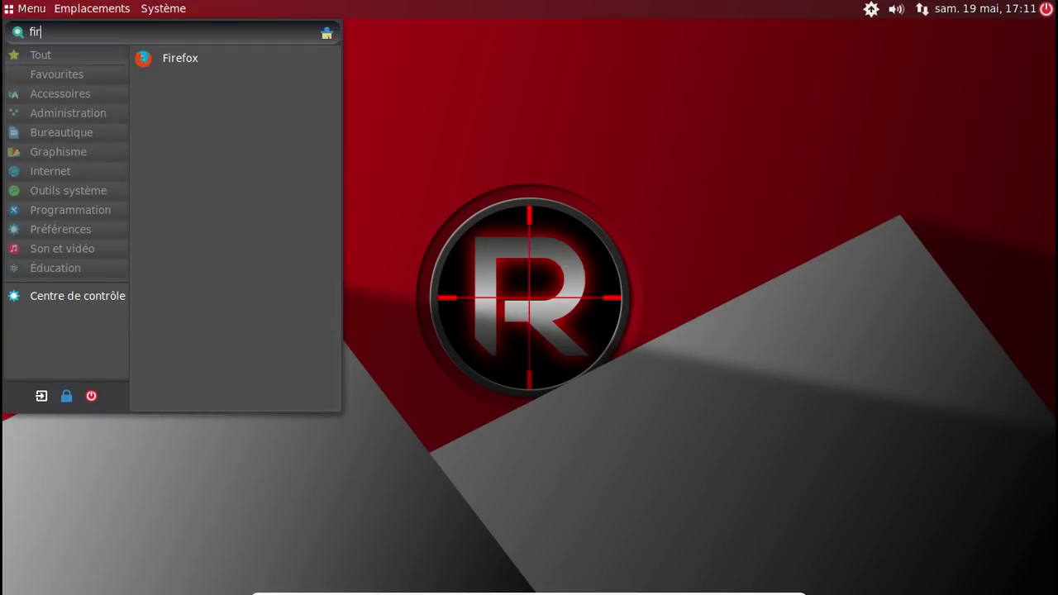
left_click(182, 70)
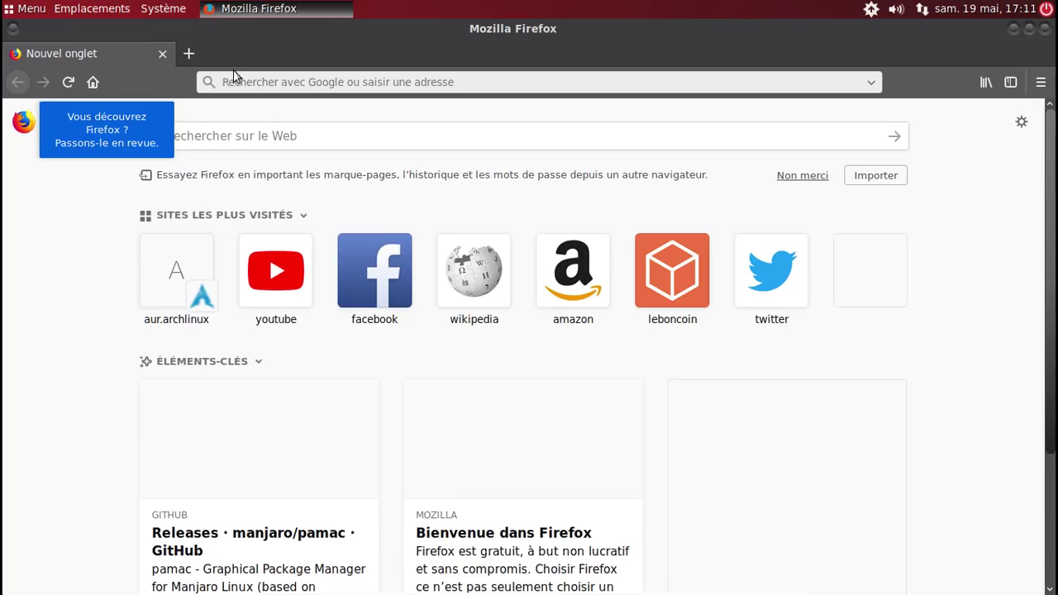
type("localhos")
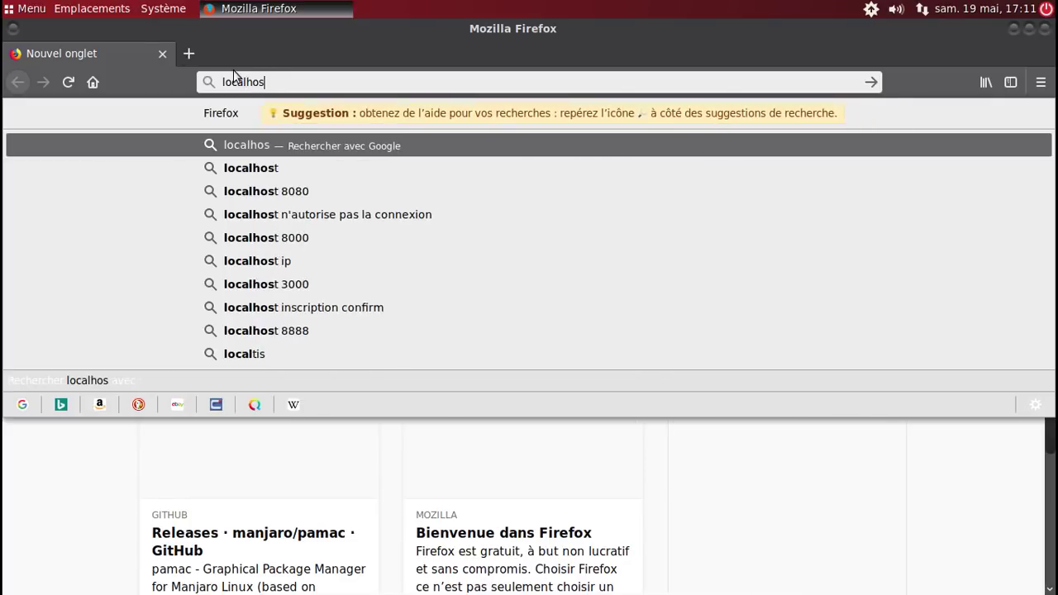
type("t:631")
key("Return")
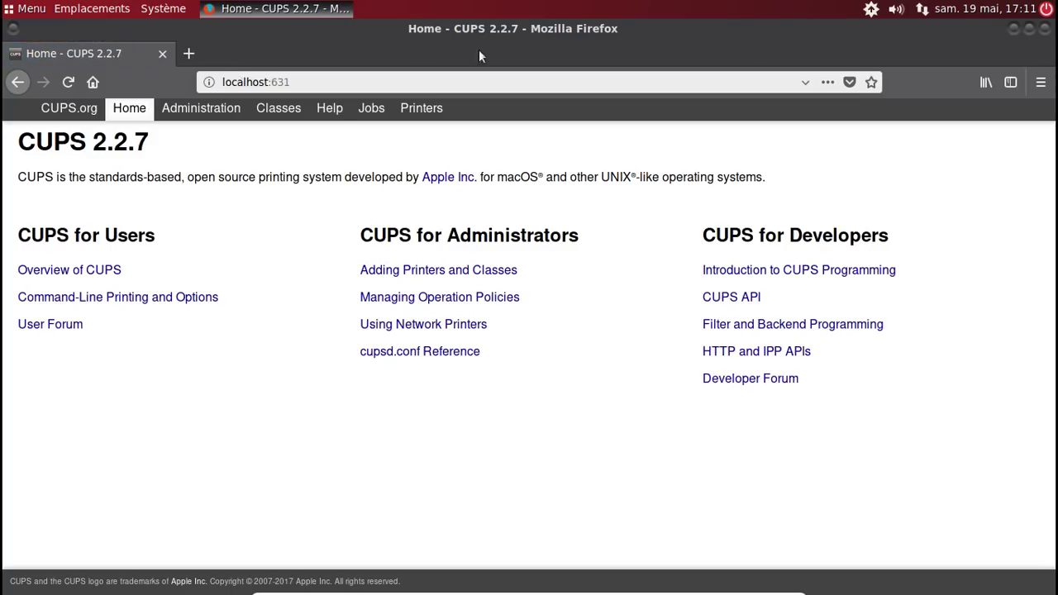
left_click(1045, 29)
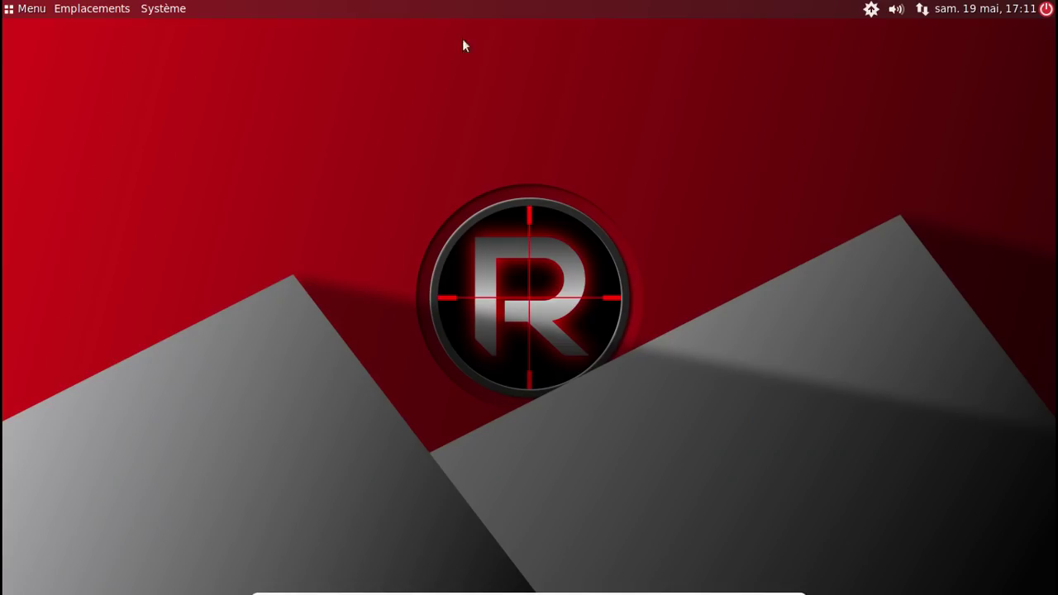
- Log out of the session, log back in with the account password and dismiss the network connection notification
left_click(170, 8)
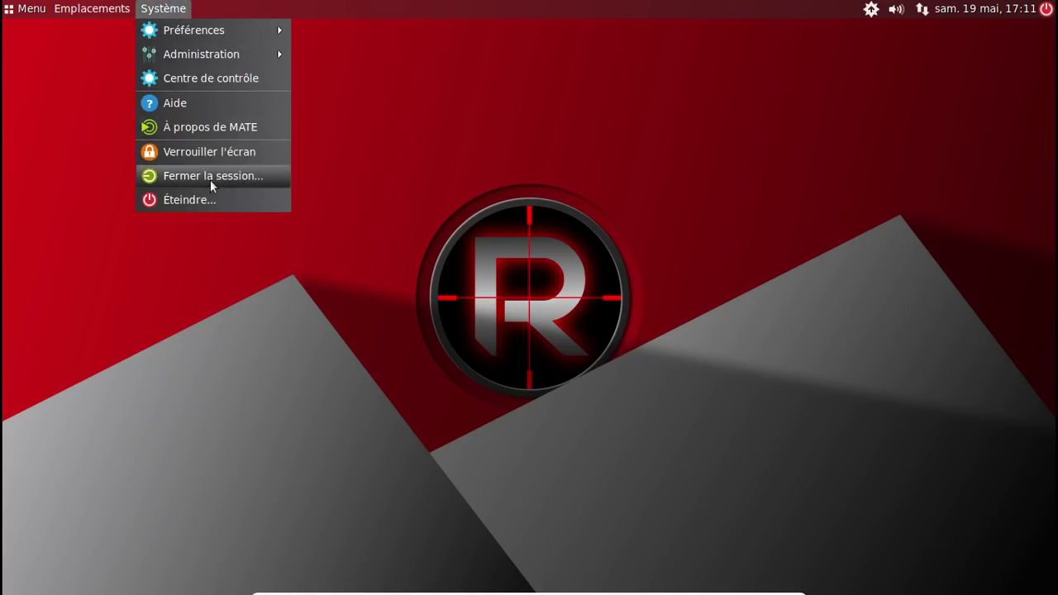
left_click(210, 178)
left_click(625, 386)
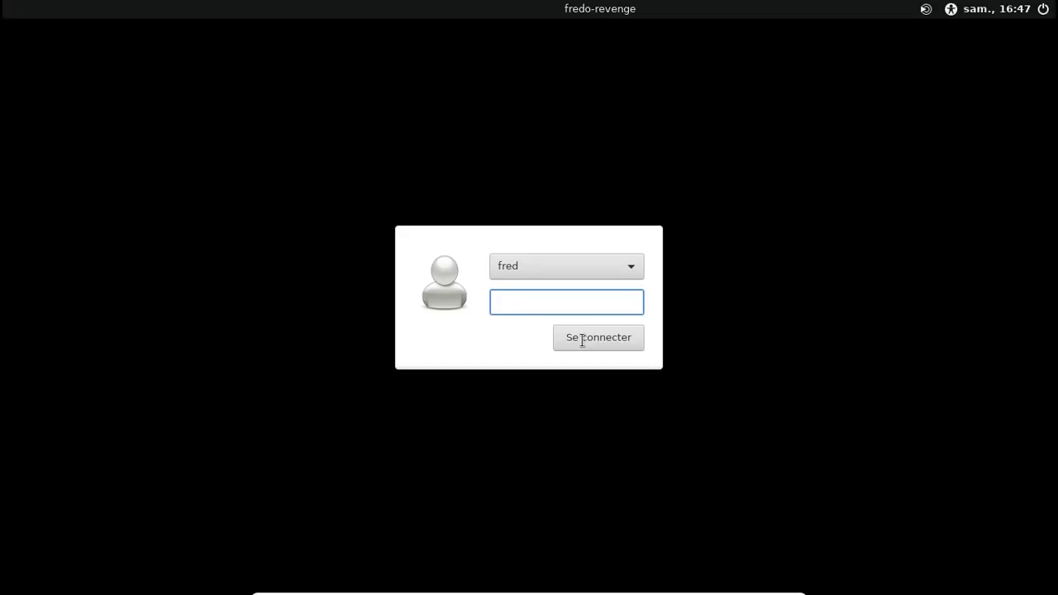
type("•••")
left_click(577, 335)
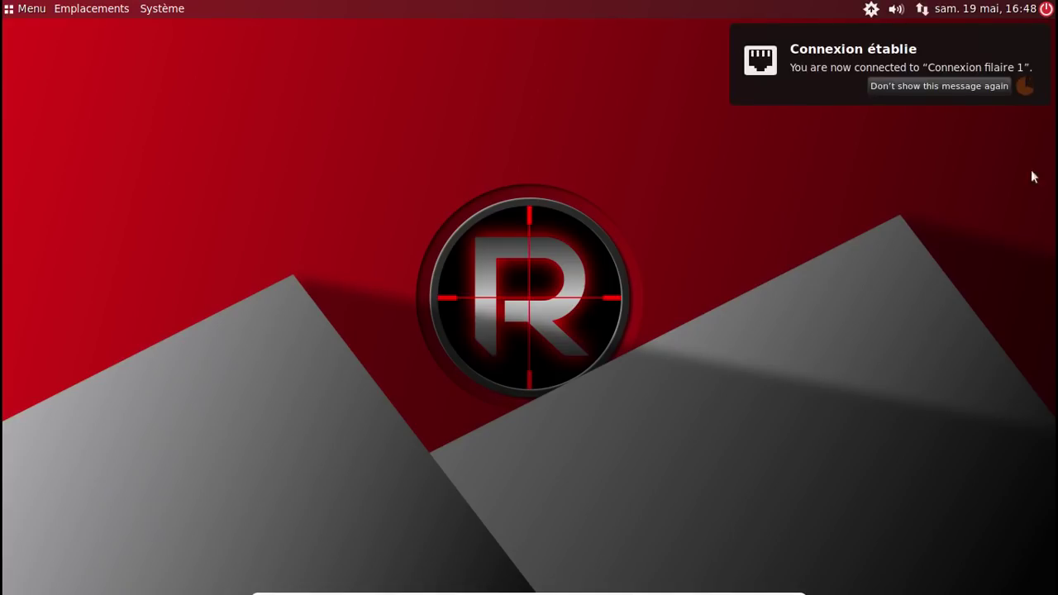
left_click(1026, 44)
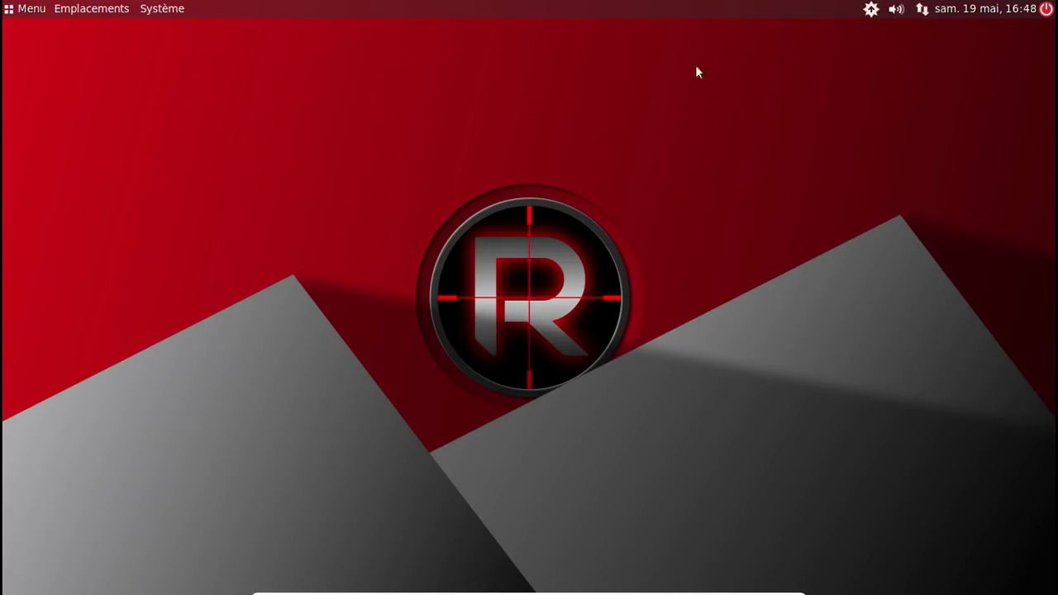
- Open LibreOffice Writer, check its version information in À propos de LibreOffice and close the application
left_click(22, 12)
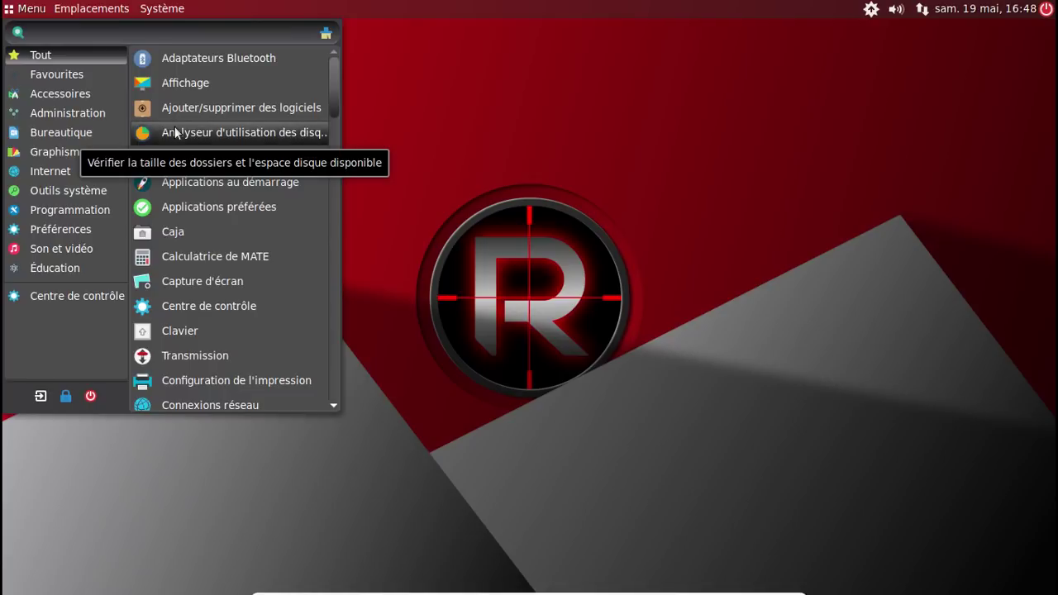
mouse_move(75, 126)
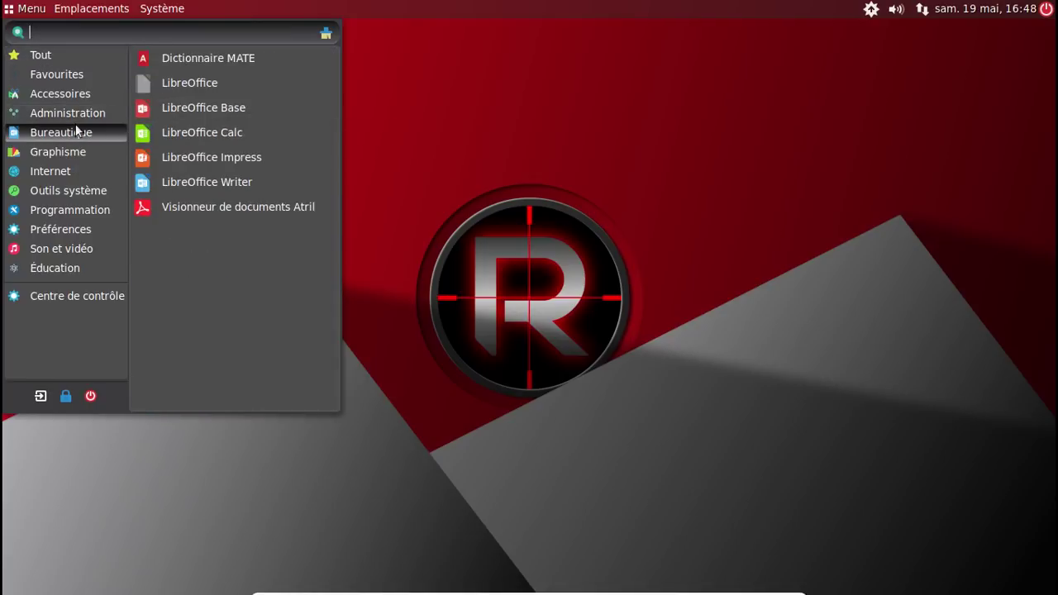
left_click(176, 176)
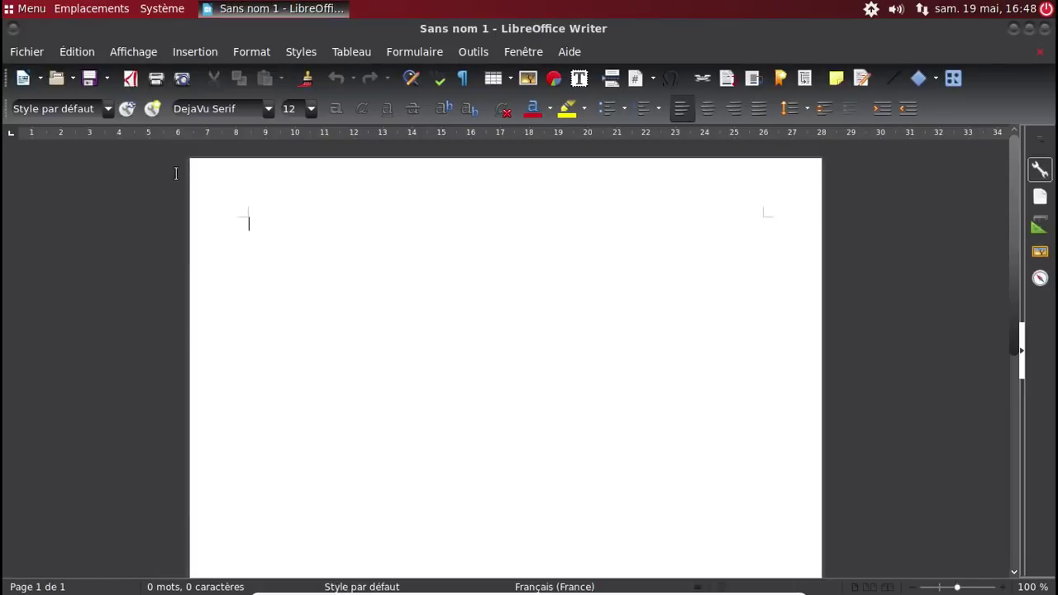
left_click(579, 52)
left_click(616, 273)
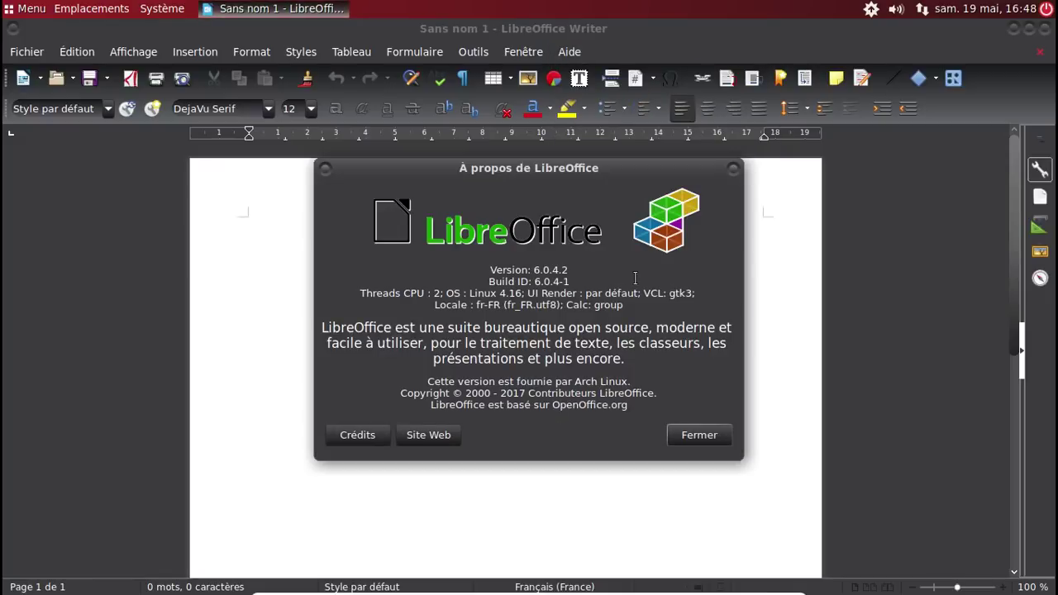
left_click(706, 429)
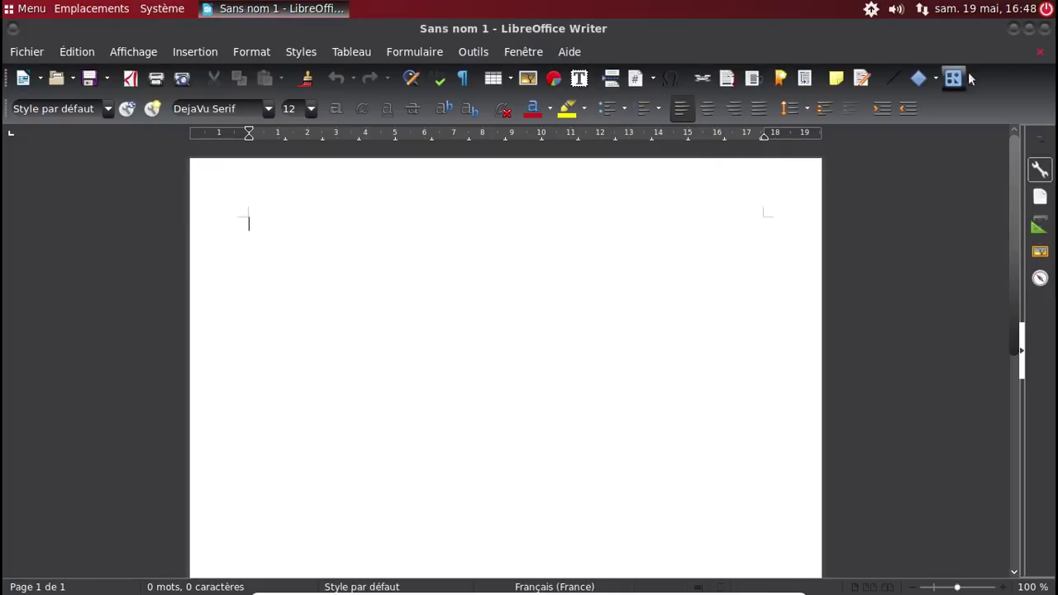
left_click(1044, 30)
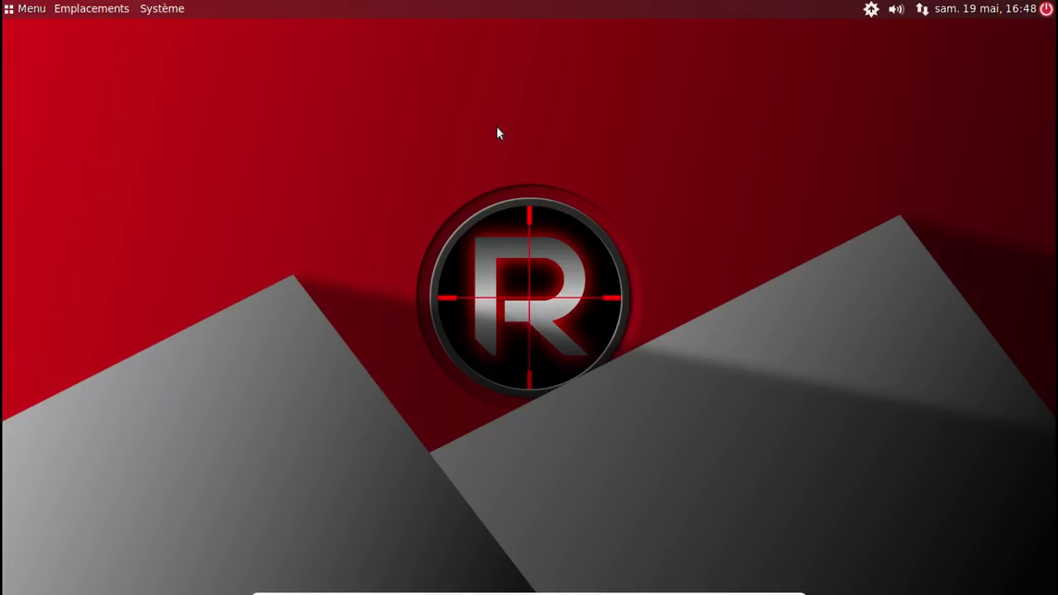
- Open the home folder in the file manager and browse the network location
left_click(21, 6)
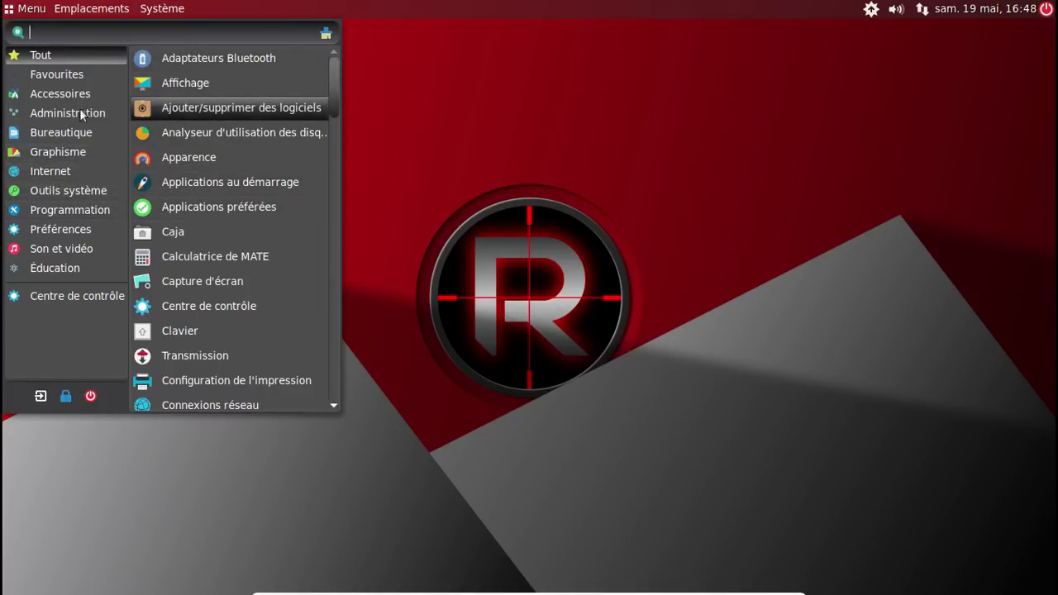
left_click(97, 14)
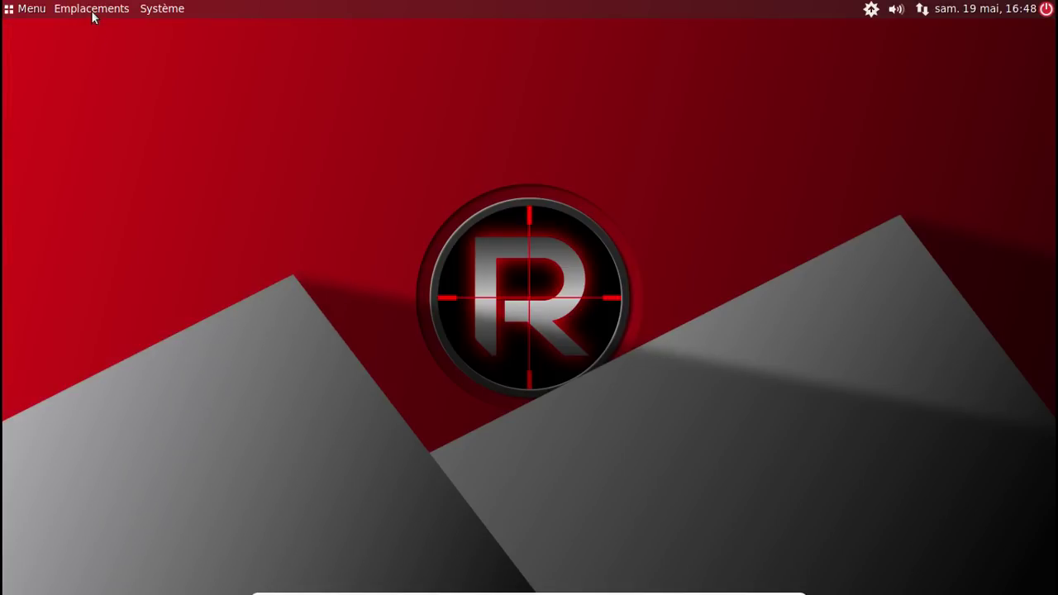
left_click(91, 11)
left_click(90, 27)
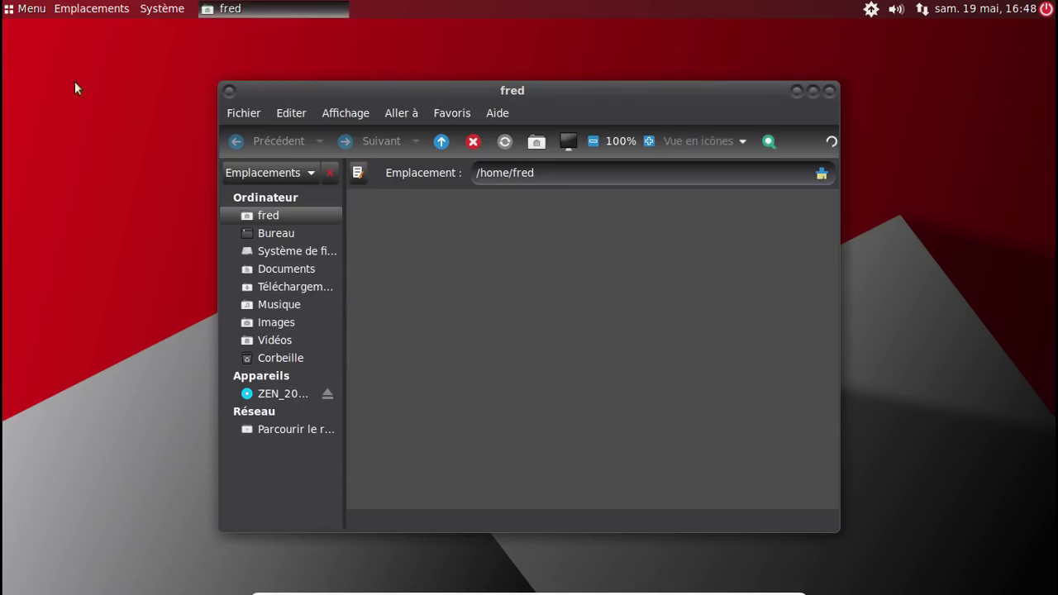
left_click(290, 429)
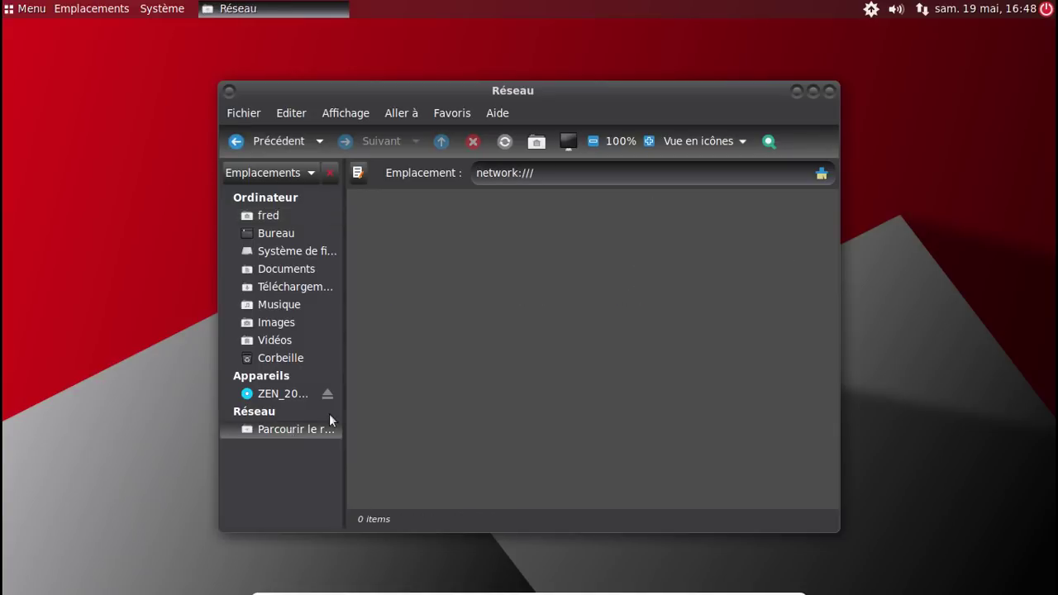
- Close the file manager, search for gvfs in the package manager and mark gvfs-mtp and gvfs-smb for installation
left_click(829, 91)
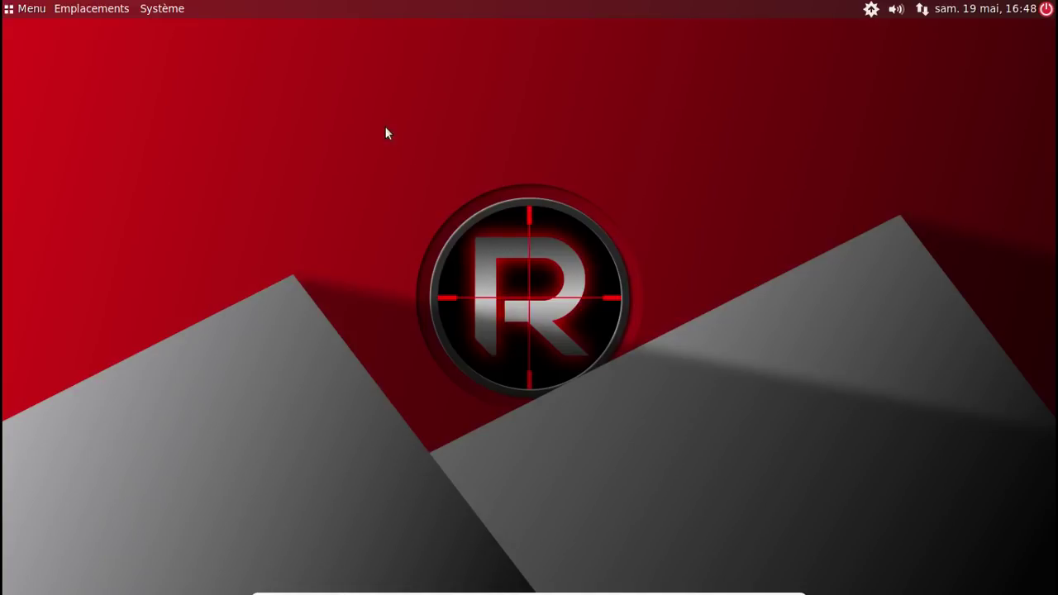
left_click(872, 9)
left_click(898, 31)
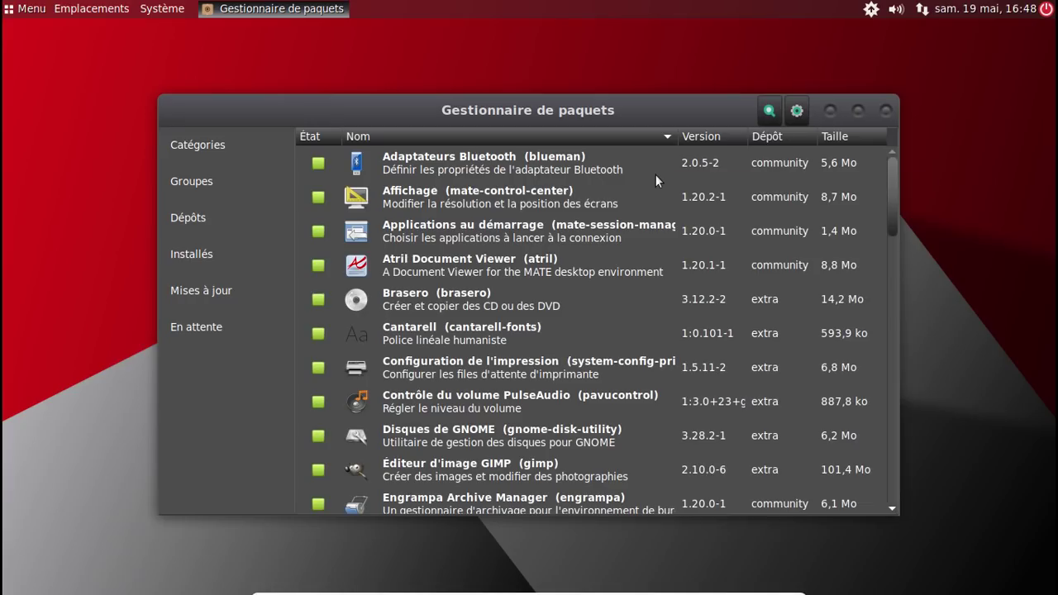
left_click(768, 111)
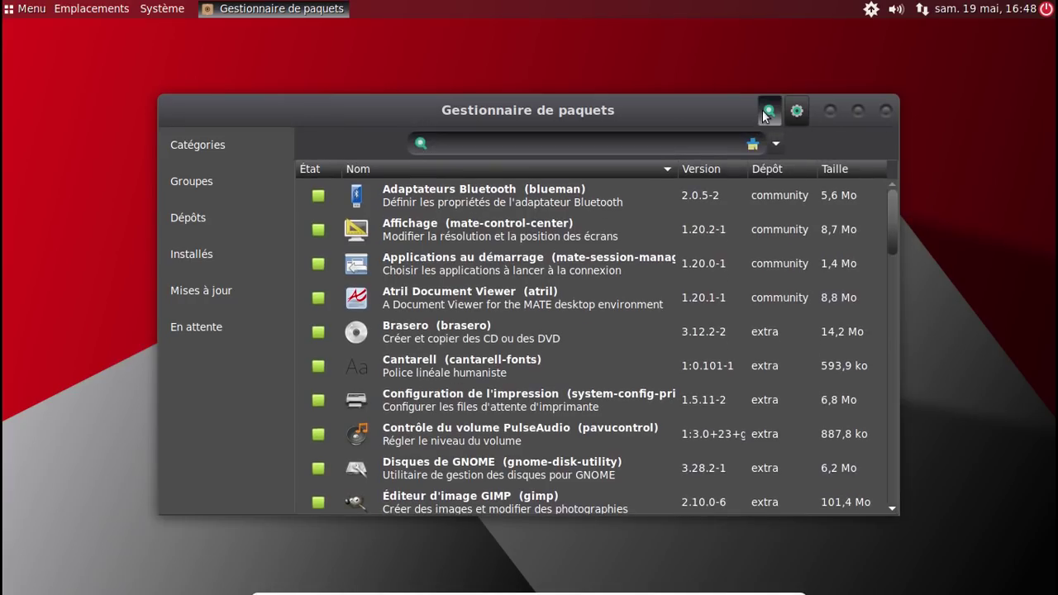
type("gvfs")
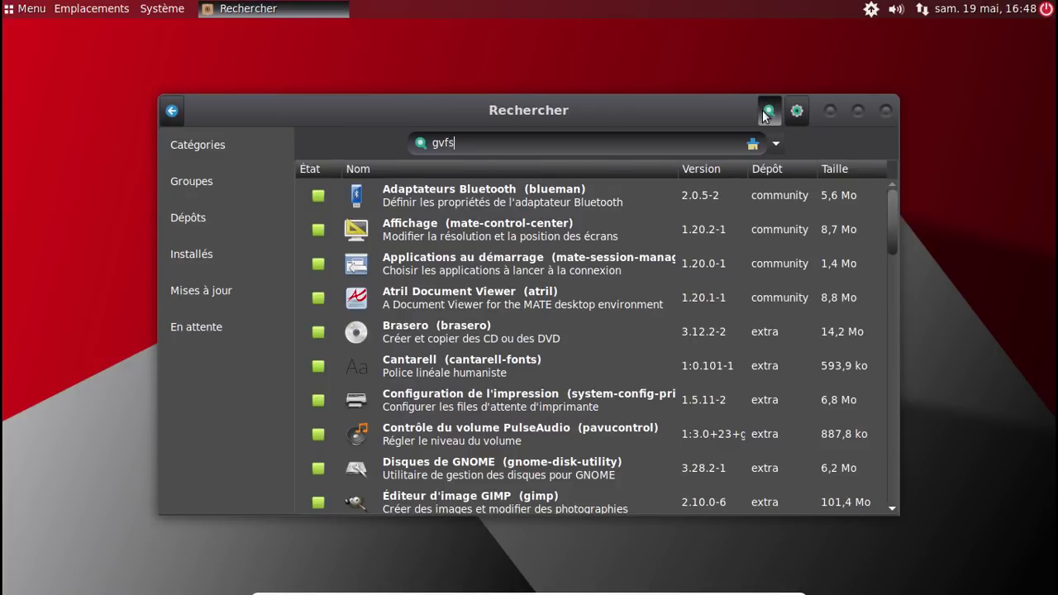
left_click(181, 368)
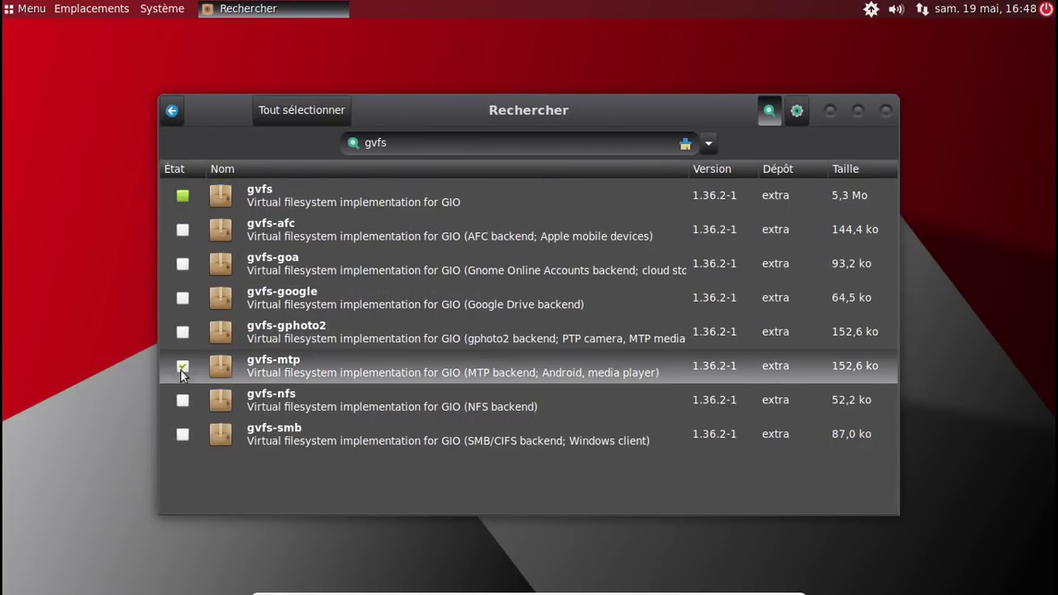
left_click(179, 435)
- Search the packages for gstreamer and mark gst-plugins-bad and gst-plugins-ugly for installation
left_click_drag(397, 148, 344, 145)
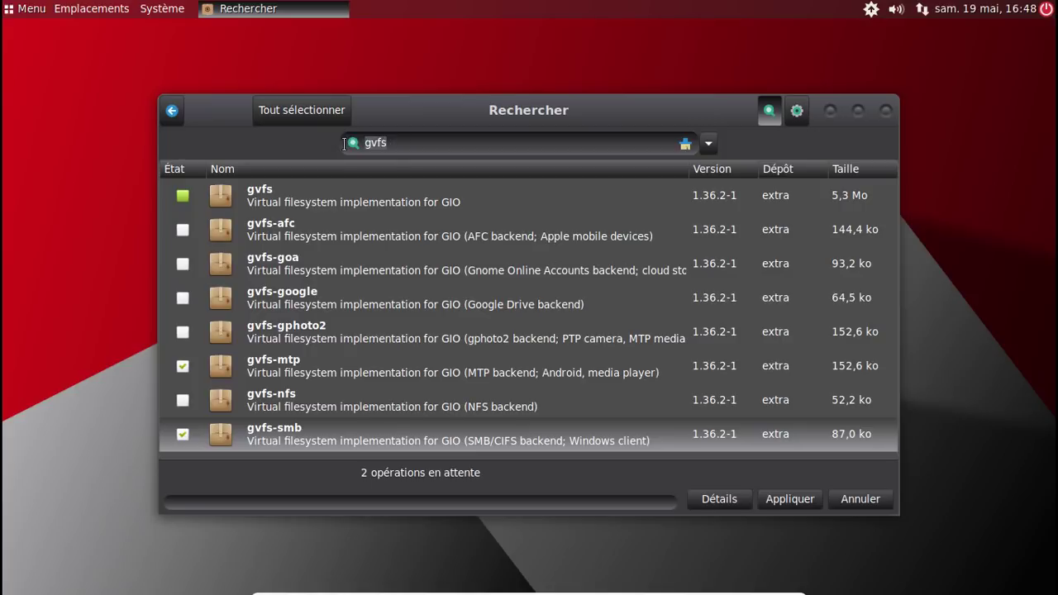
type("ge")
type("treamer")
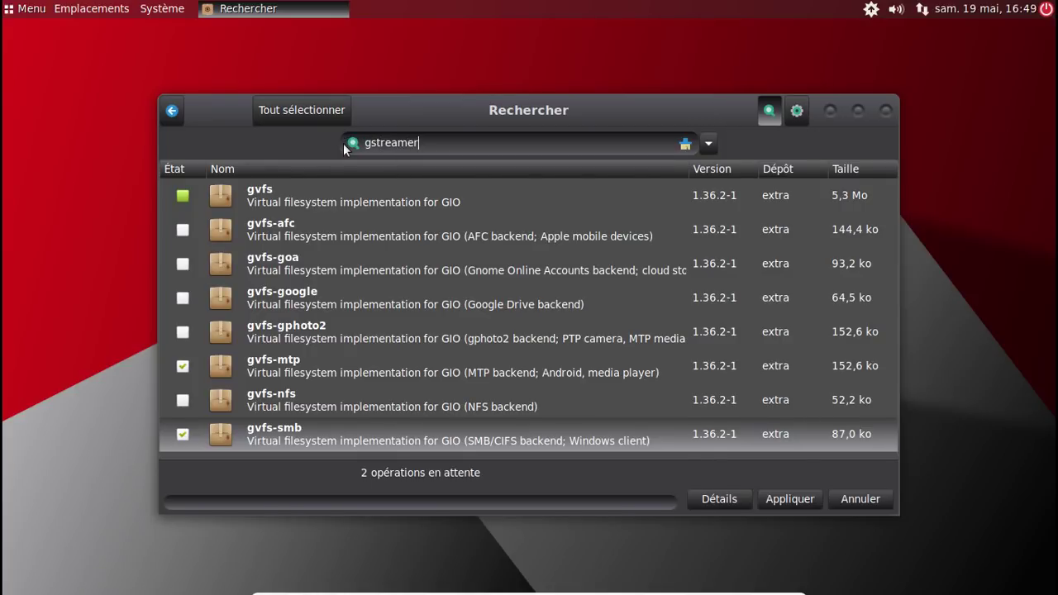
scroll(355, 215, "down", 10)
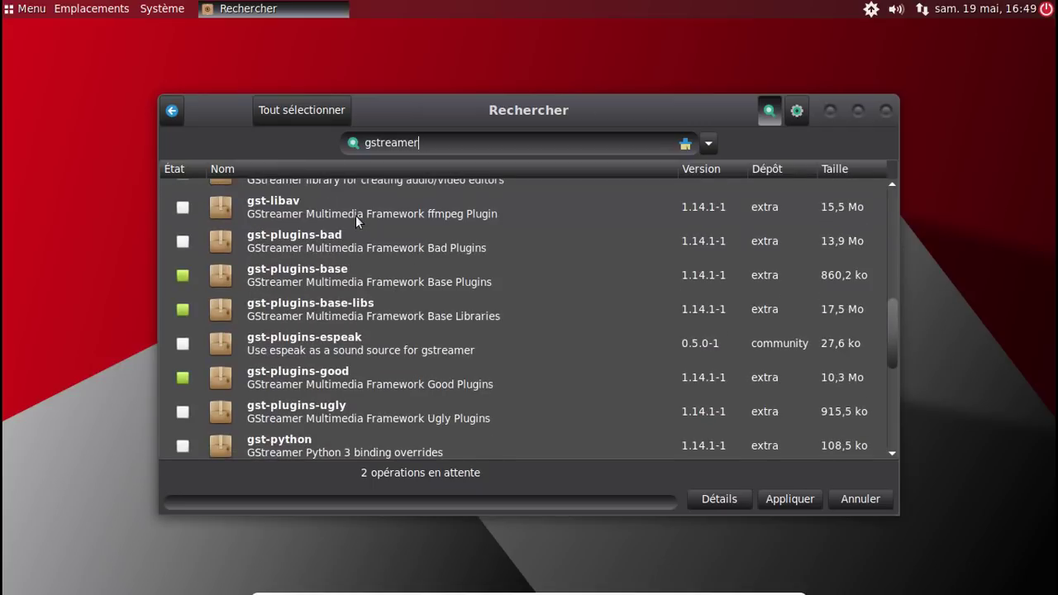
left_click(178, 242)
scroll(225, 305, "down", 2)
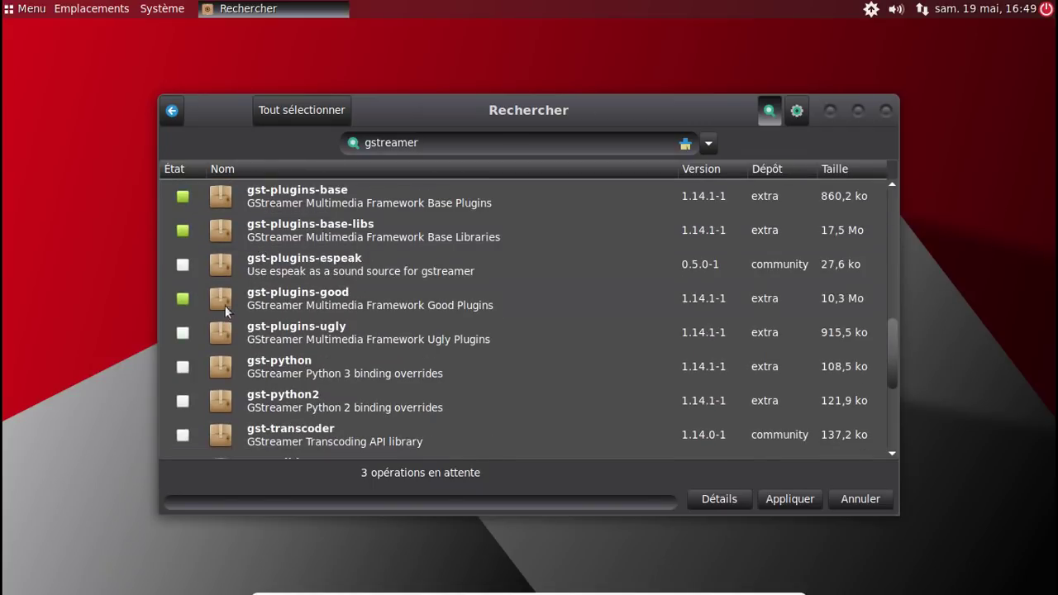
left_click(185, 330)
scroll(381, 301, "down", 3)
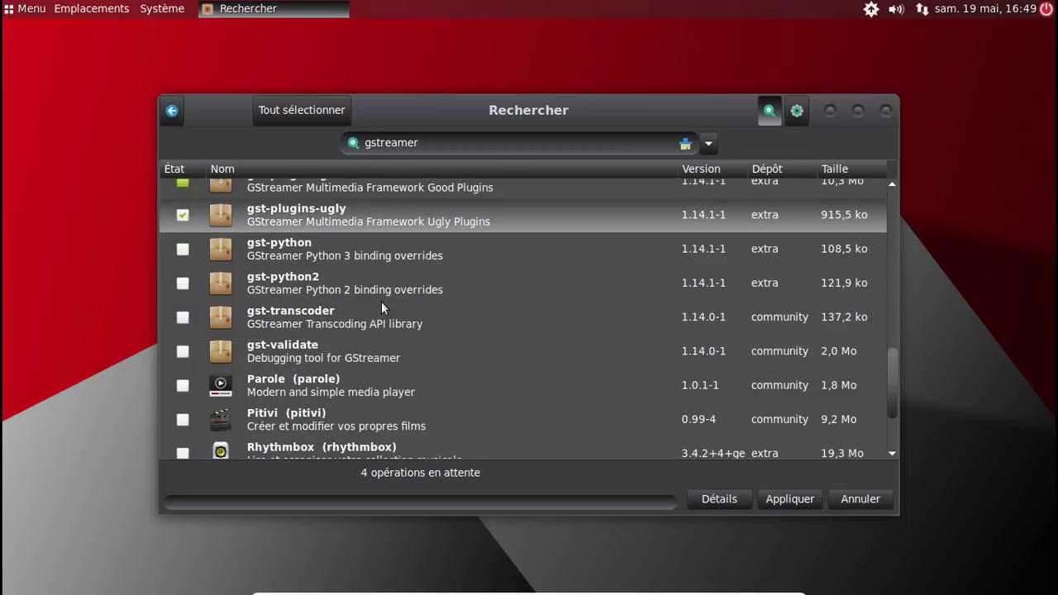
scroll(465, 317, "down", 4)
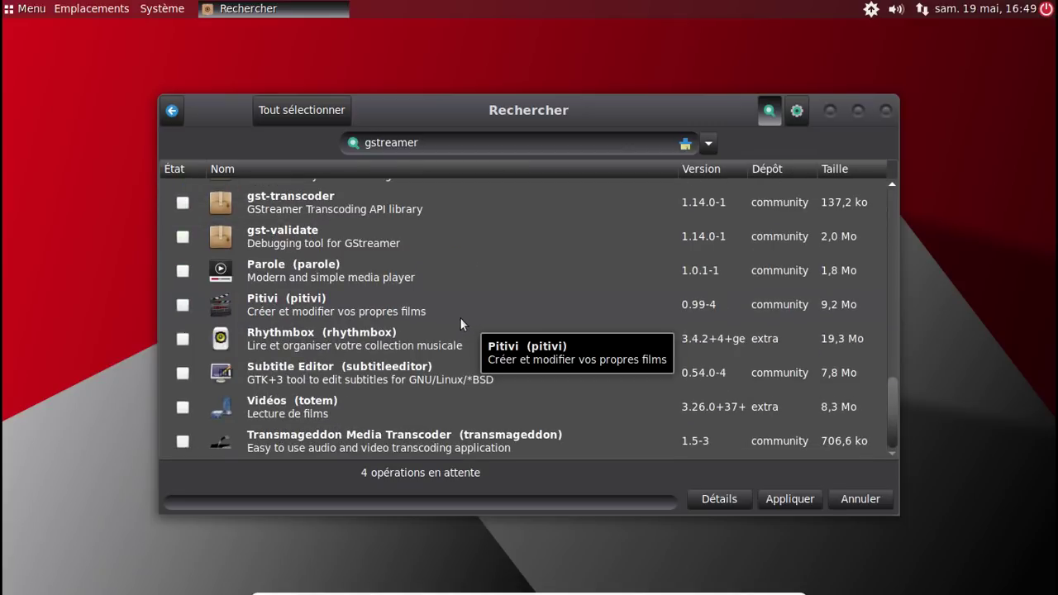
- Install the marked packages, authenticating with the account password, and close the package manager once the transaction finishes
left_click(795, 497)
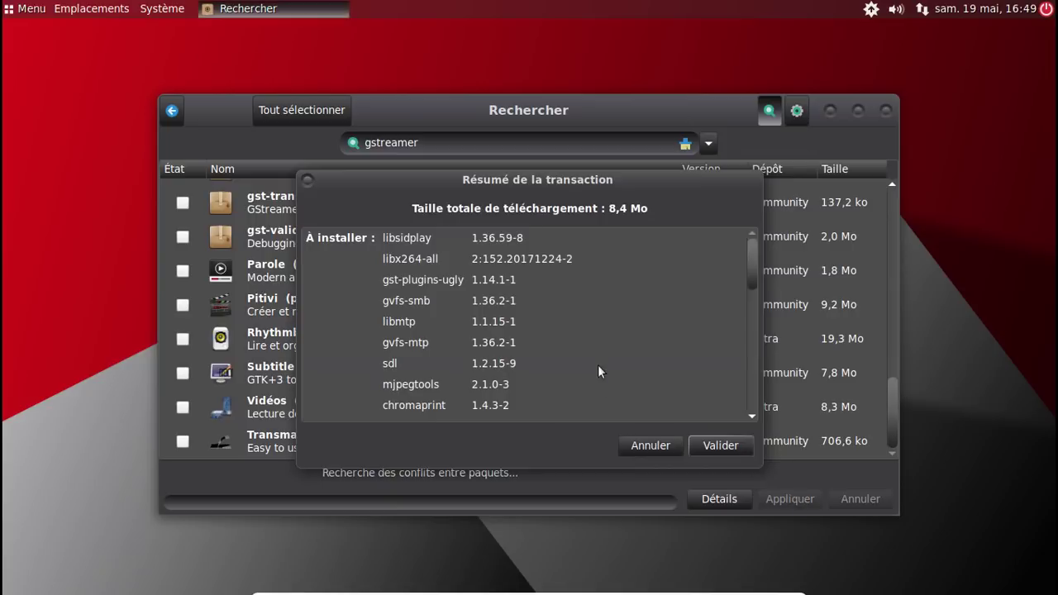
left_click(719, 447)
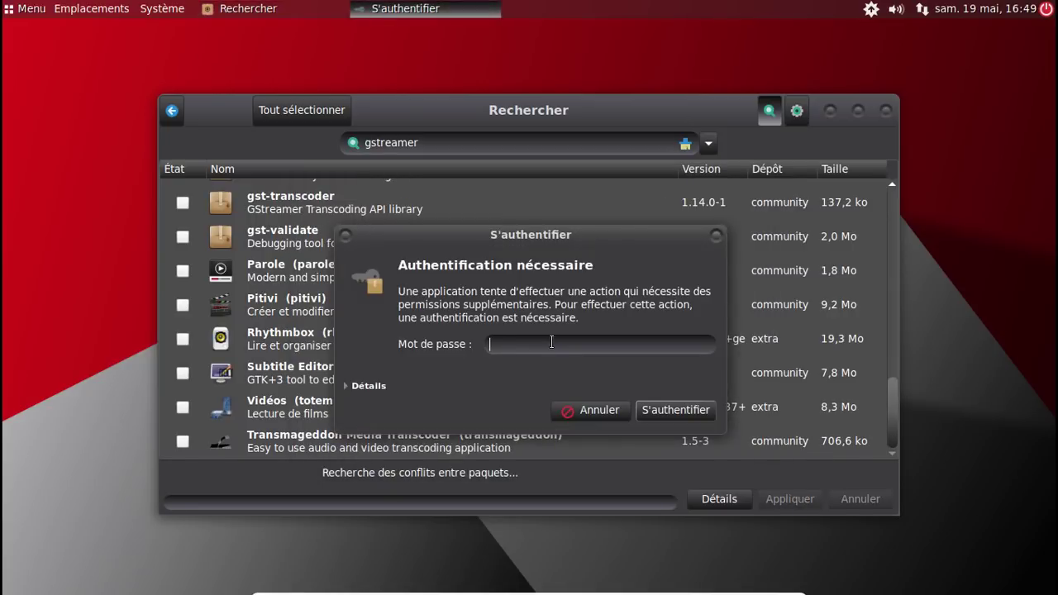
type("********")
key("Return")
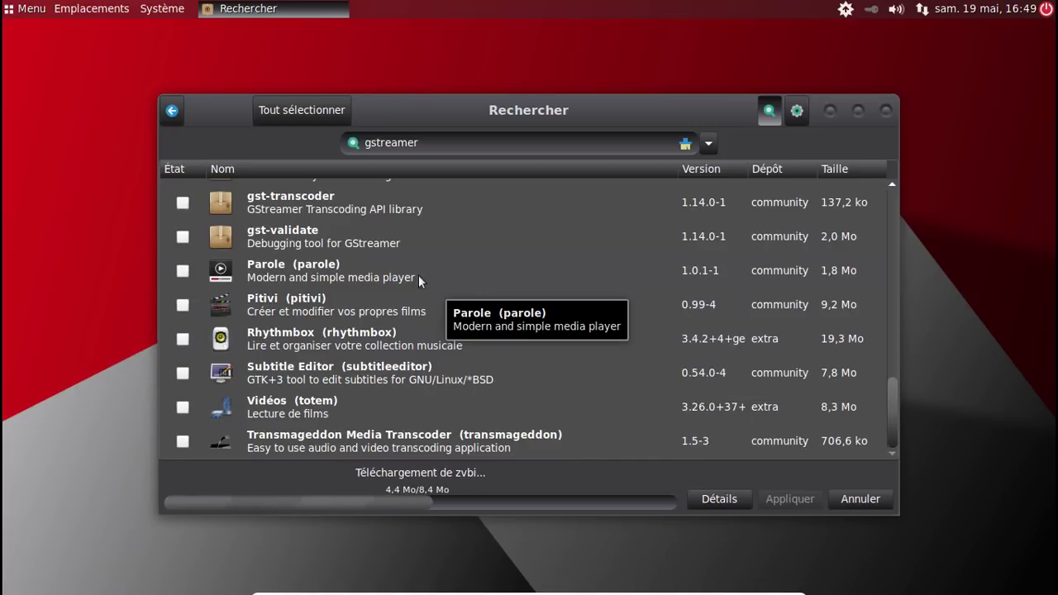
left_click(30, 9)
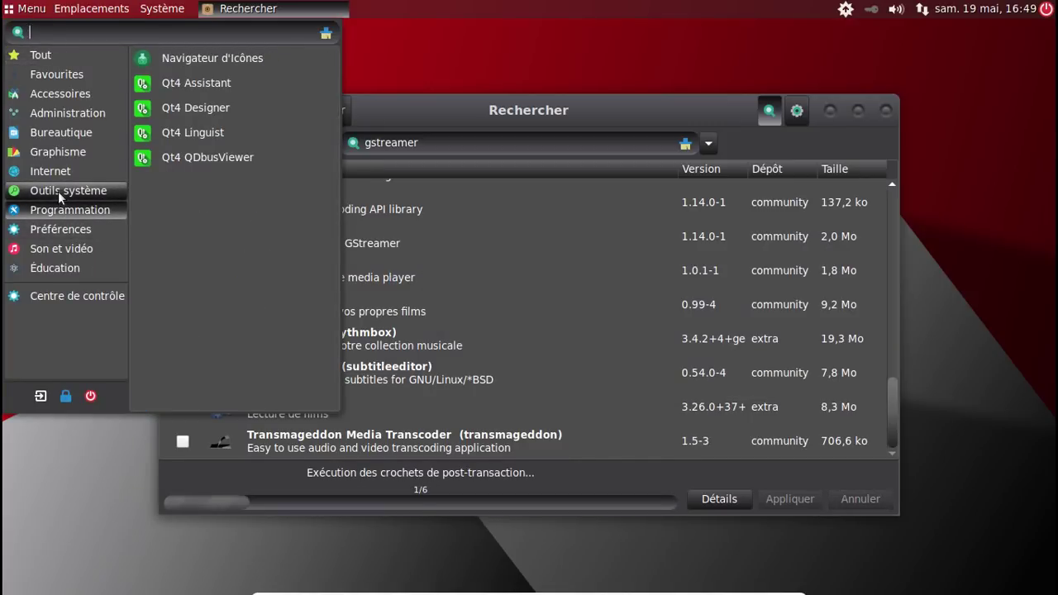
mouse_move(58, 191)
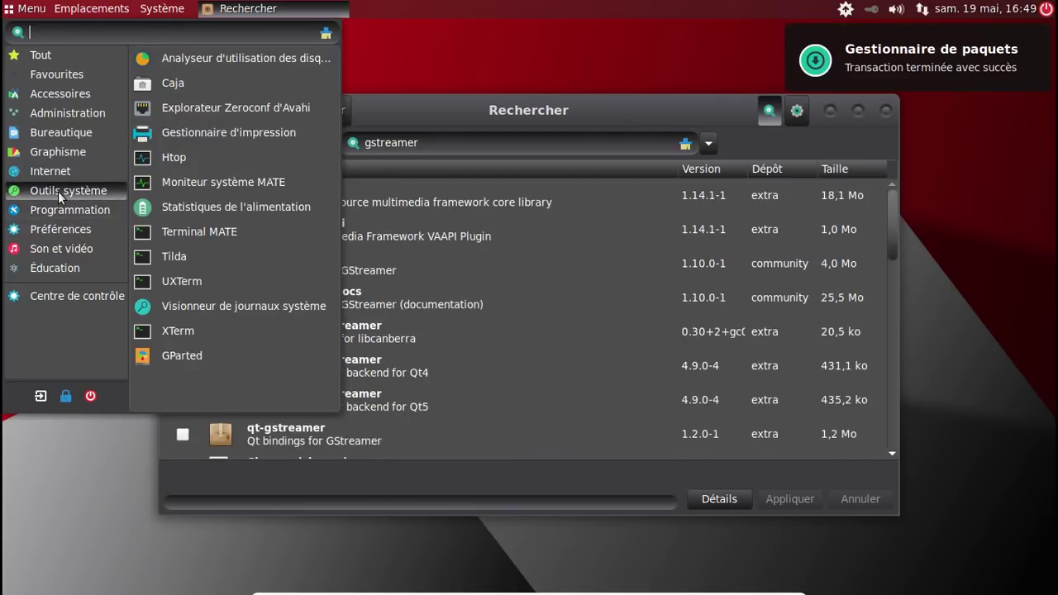
left_click(1040, 51)
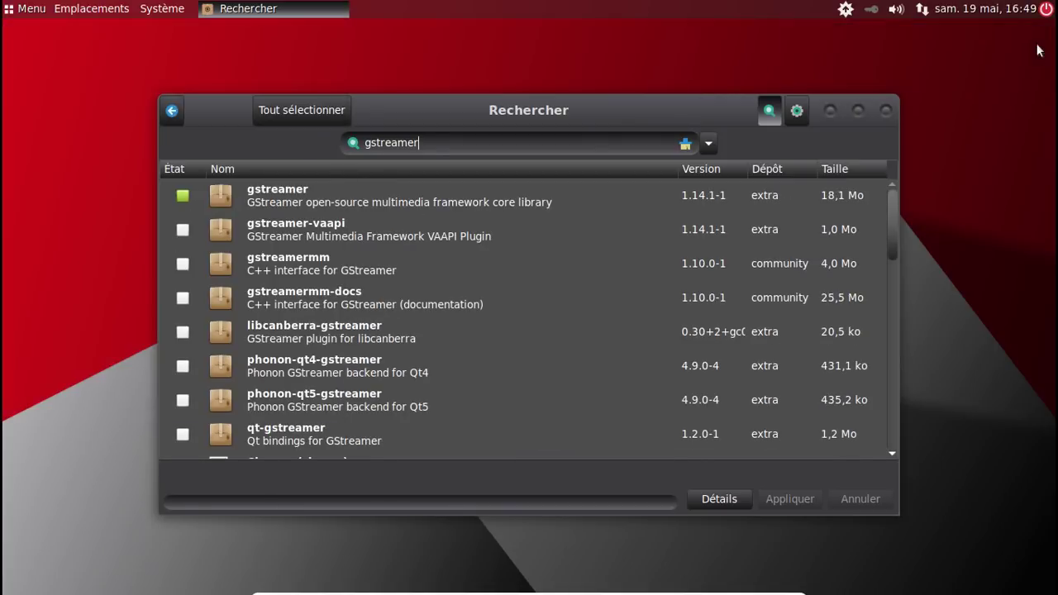
left_click(886, 110)
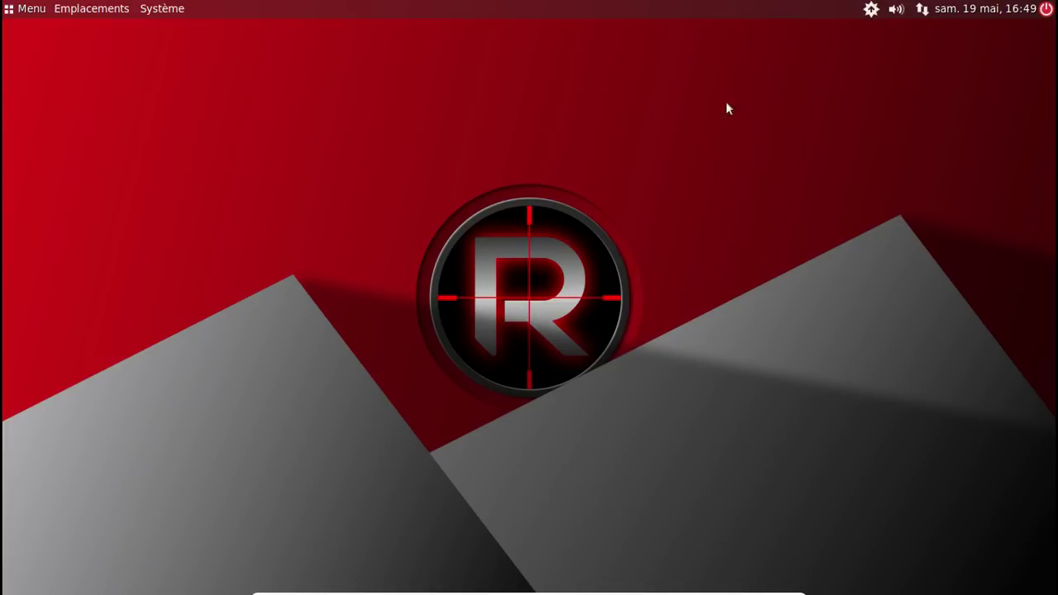
- Launch the GIMP image editor from the graphics applications
left_click(23, 12)
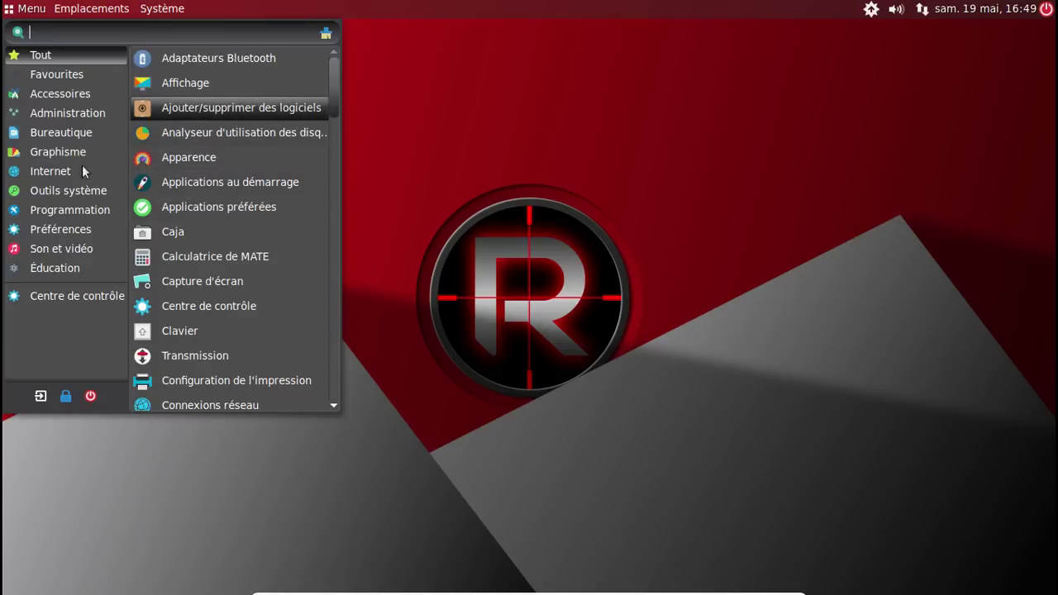
left_click(44, 184)
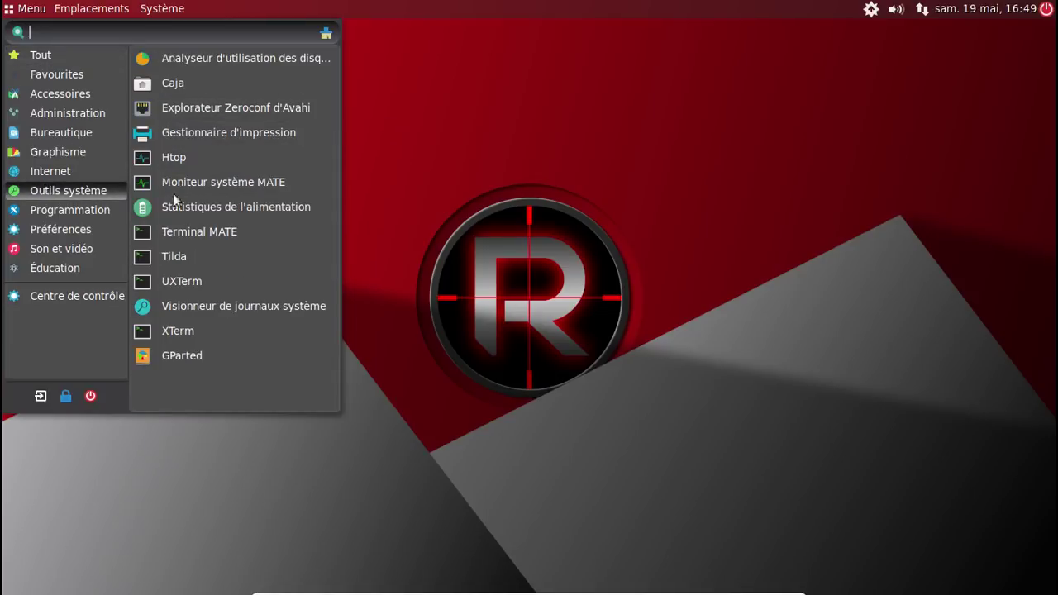
left_click(71, 169)
left_click(70, 154)
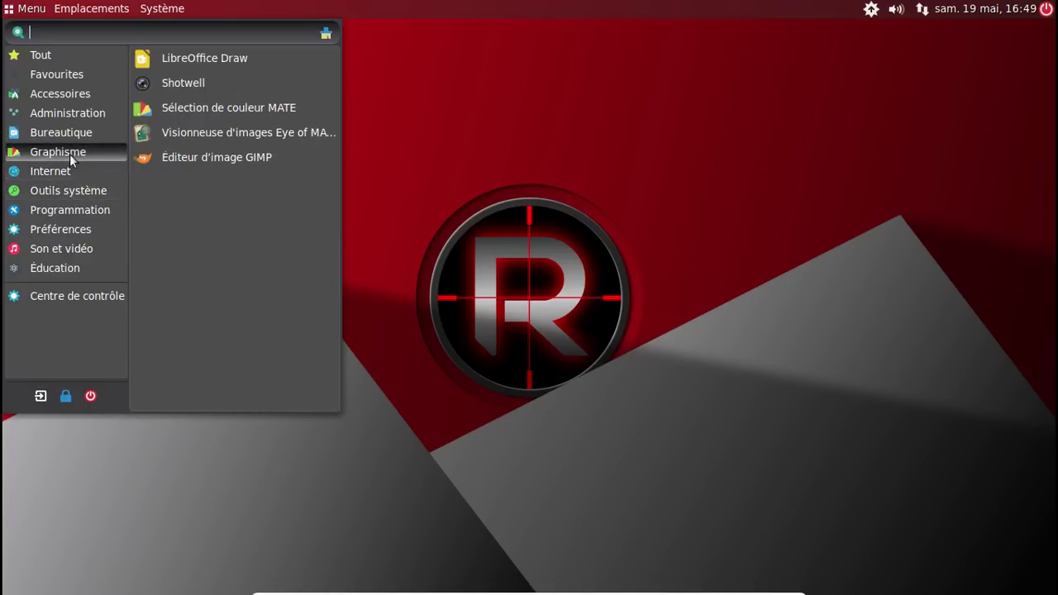
left_click(230, 159)
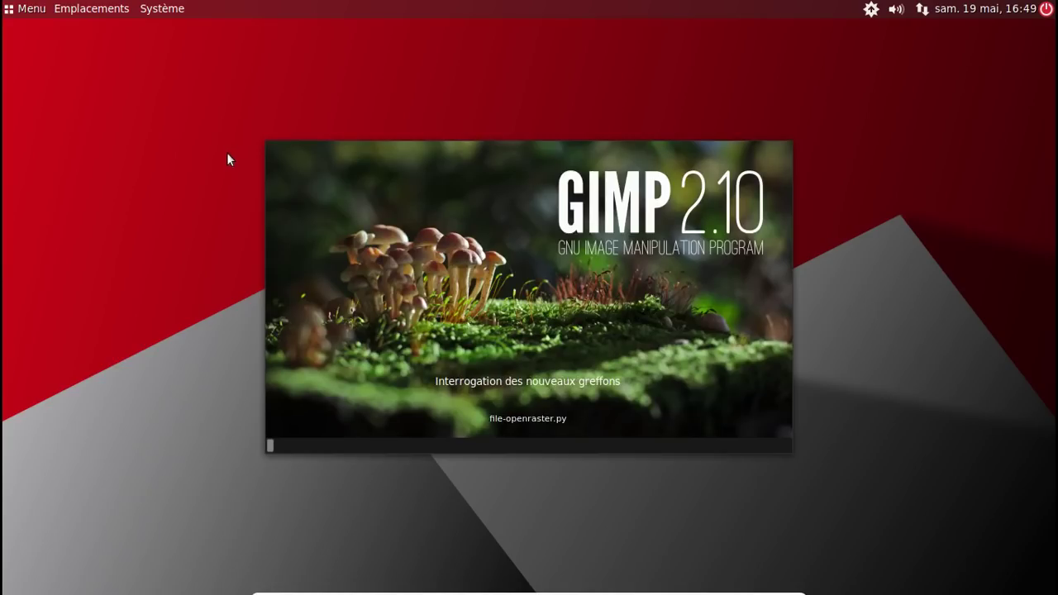
left_click(153, 8)
mouse_move(88, 10)
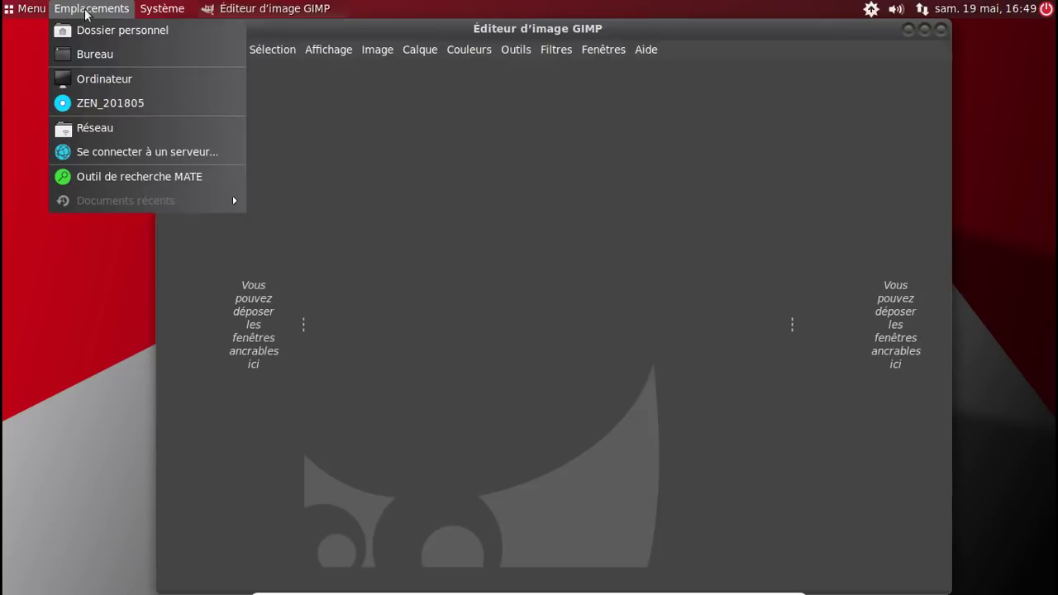
left_click(101, 13)
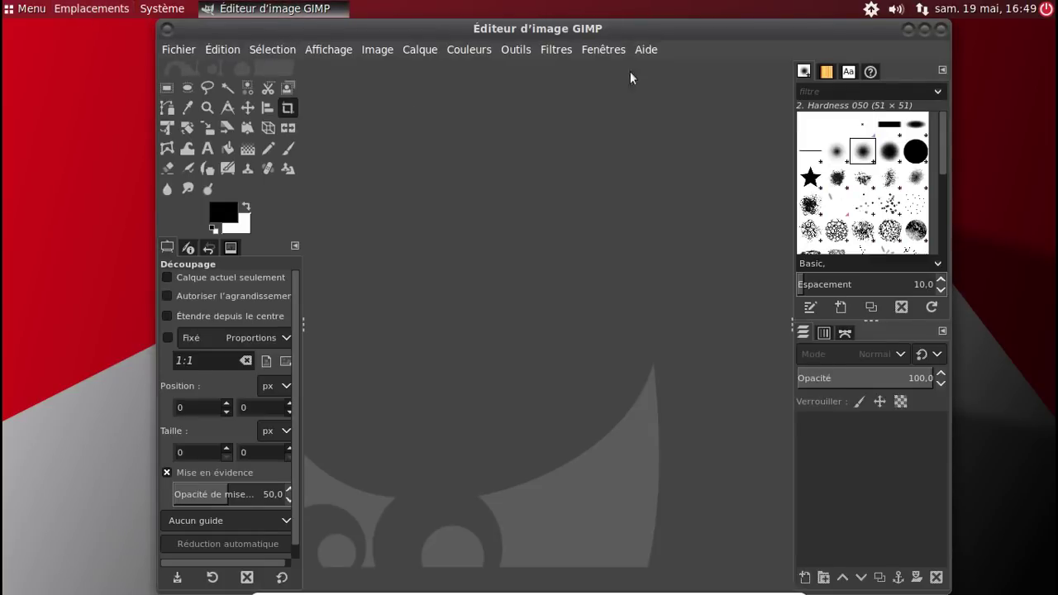
- View GIMP's À propos information and close the application
left_click(651, 51)
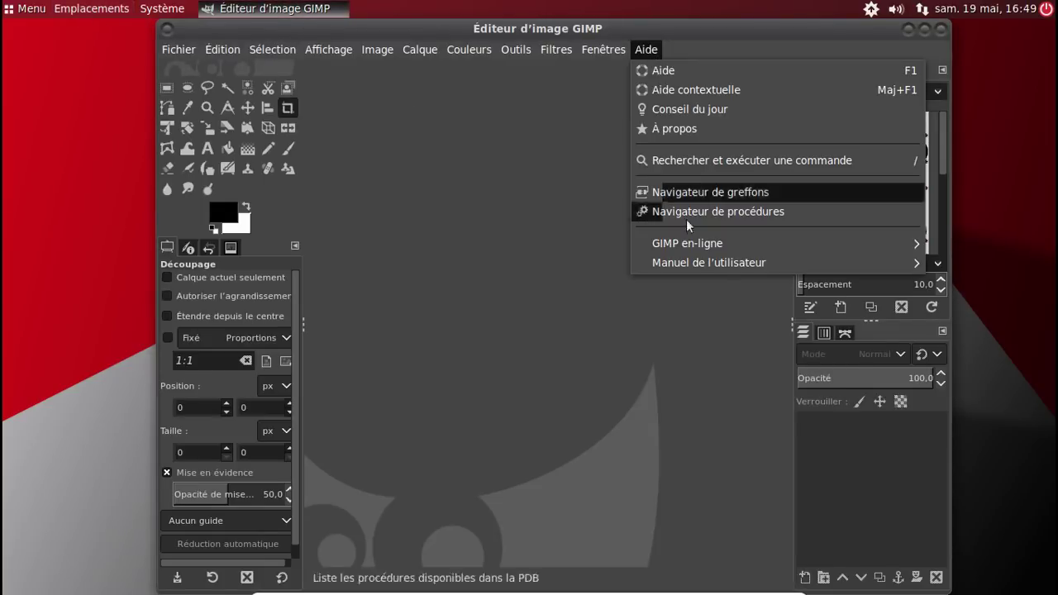
left_click(670, 130)
left_click(645, 437)
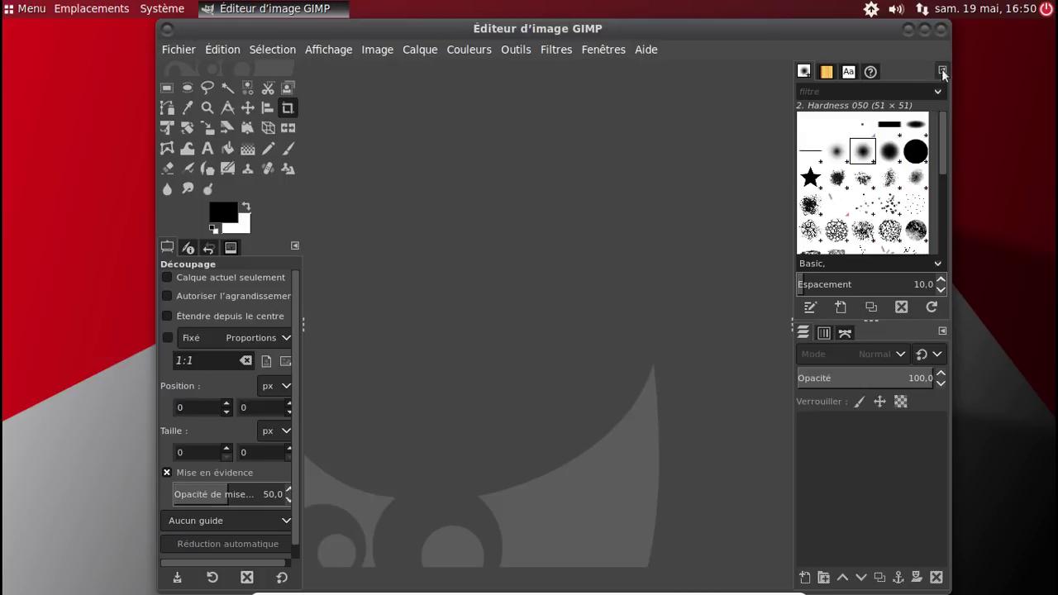
left_click(942, 31)
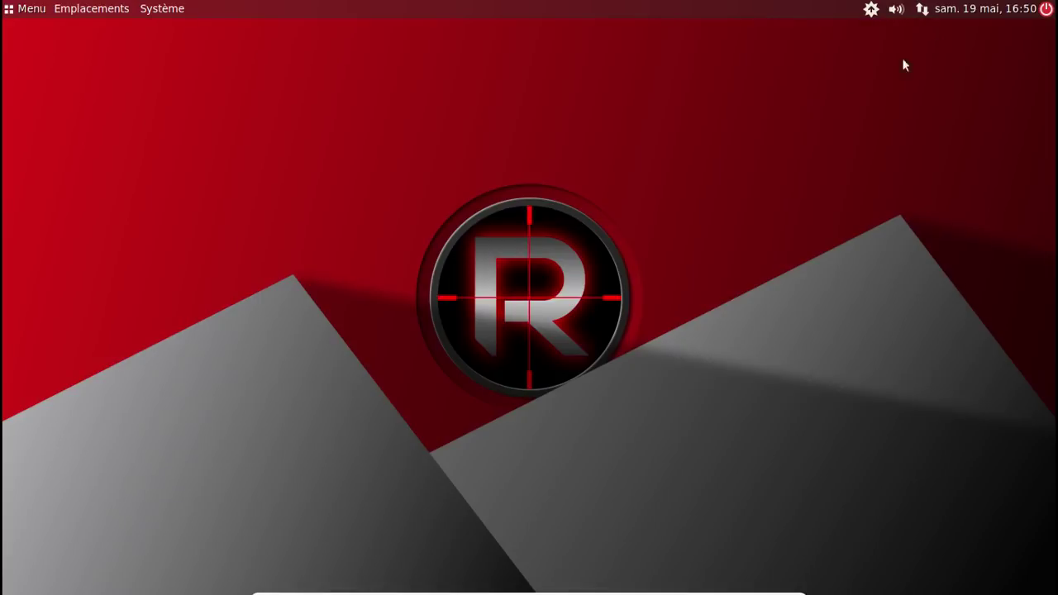
- Launch the VLC media player and accept its privacy notice with network access to metadata allowed
left_click(20, 15)
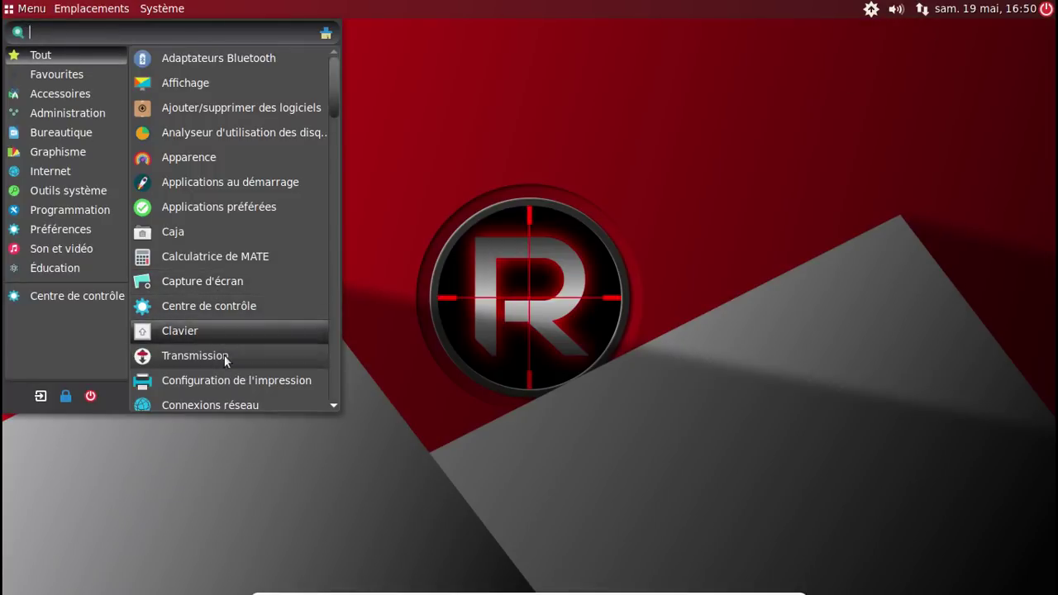
left_click(67, 265)
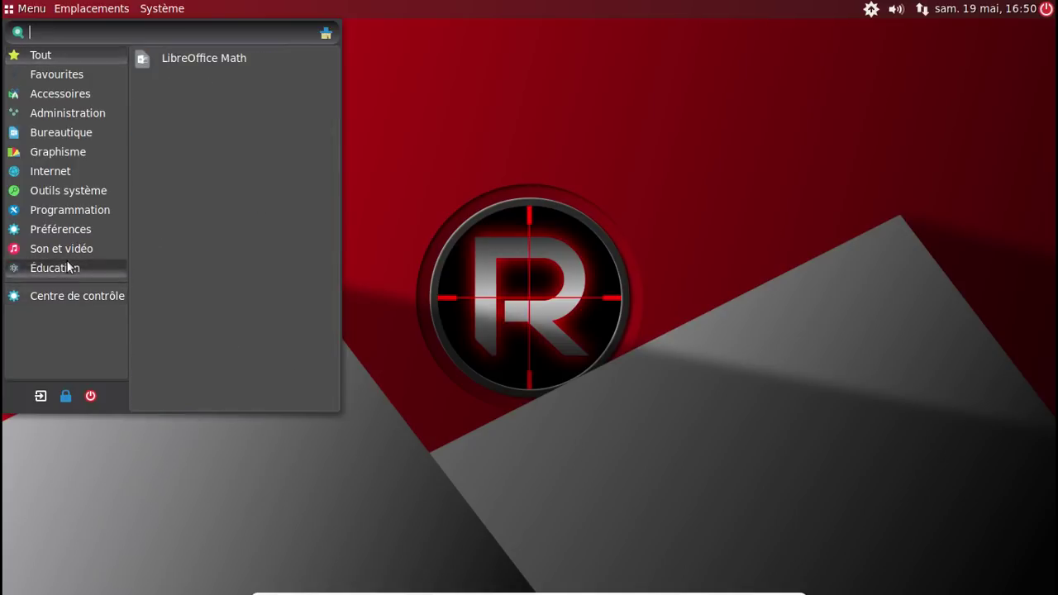
left_click(61, 248)
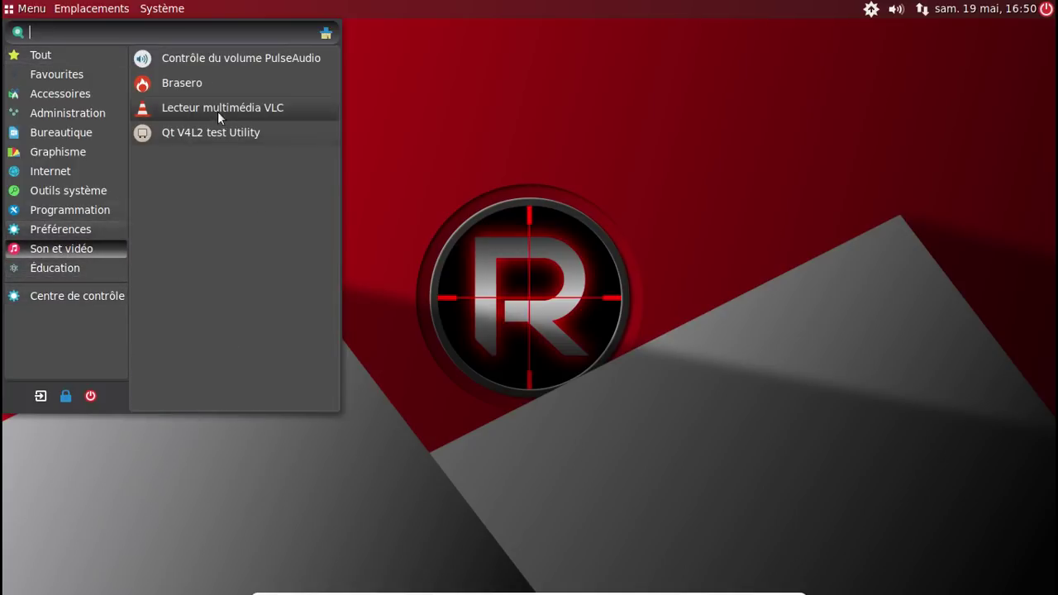
left_click(218, 109)
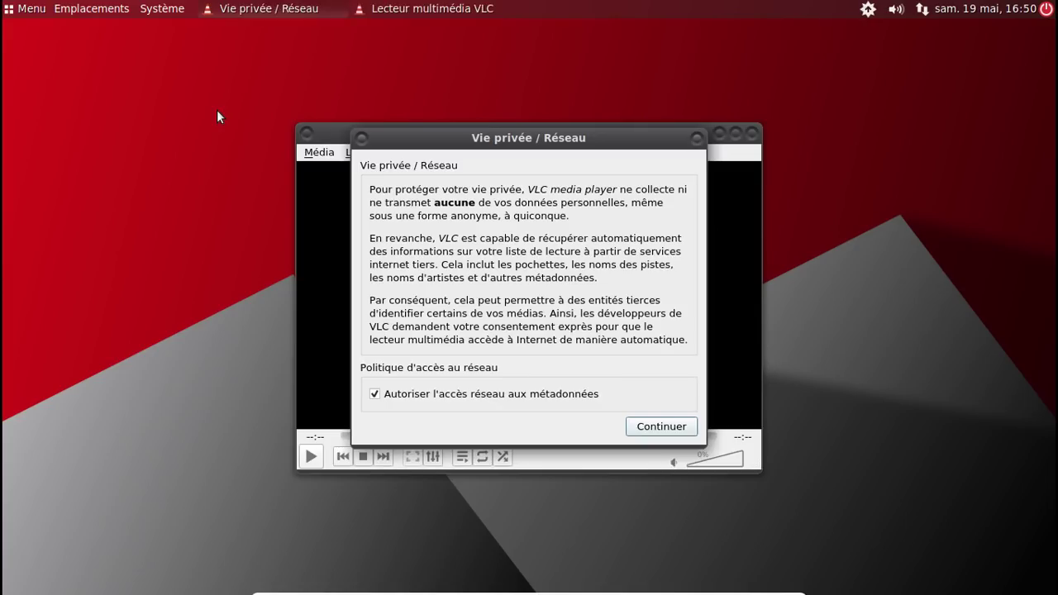
left_click(658, 425)
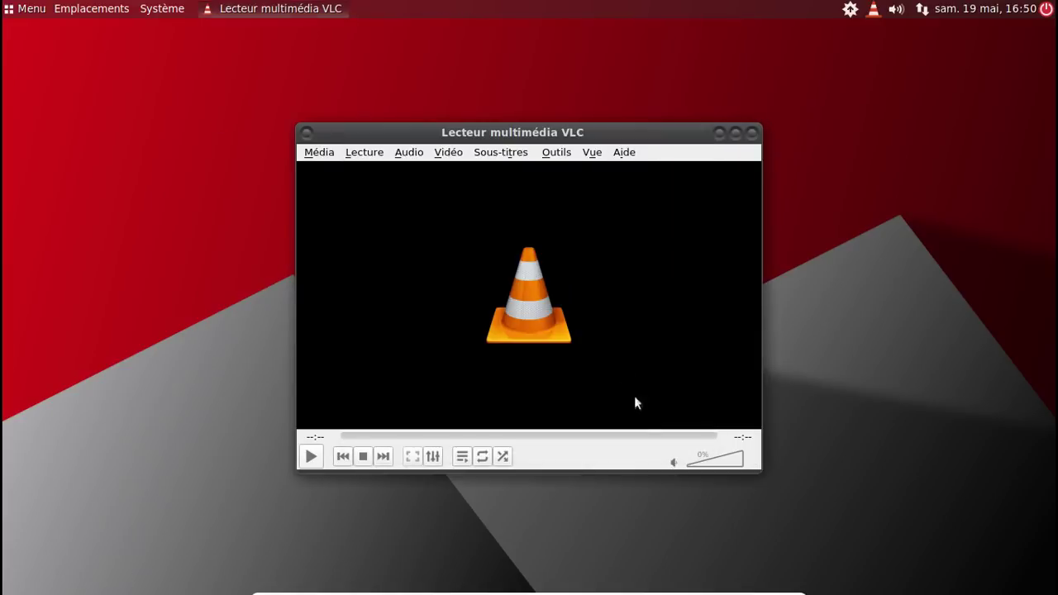
- View VLC's version information in À propos and close the player
left_click(624, 152)
left_click(635, 191)
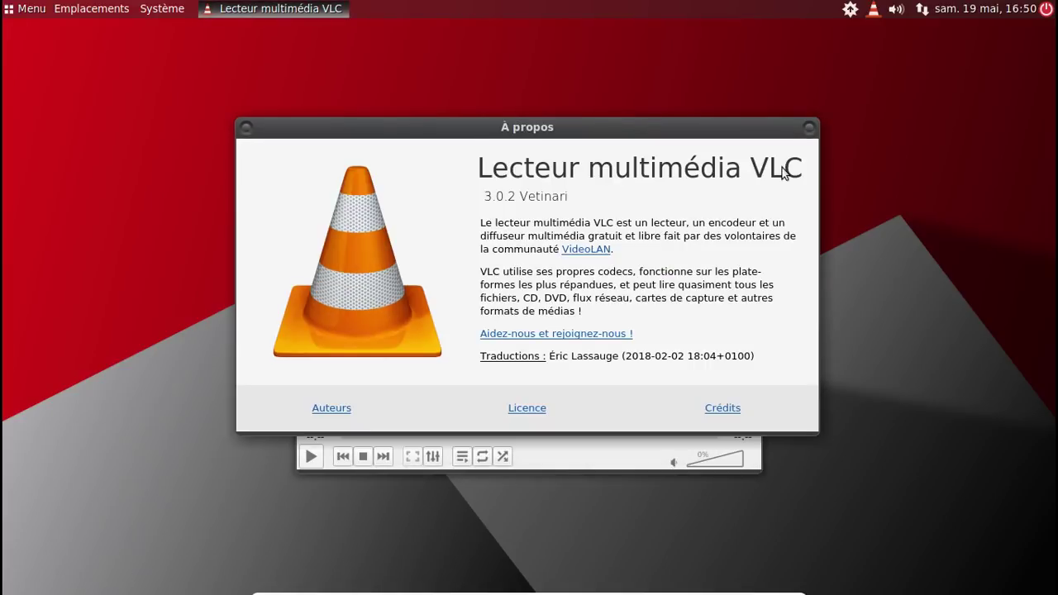
left_click(809, 128)
left_click(752, 130)
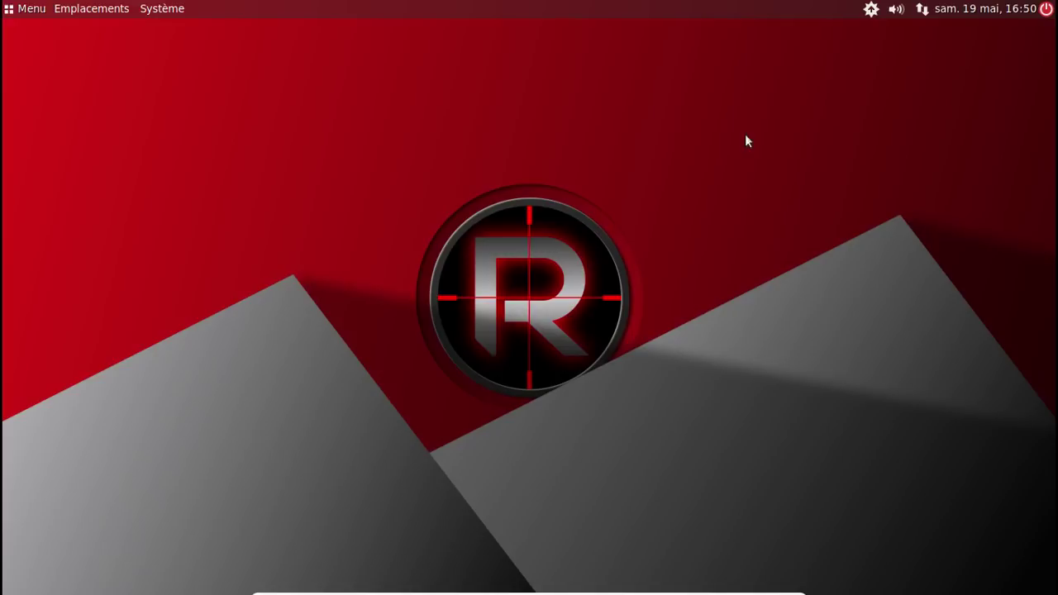
- Launch the LightDM GTK+ Greeter settings from the administration applications and authenticate with the account password
left_click(26, 8)
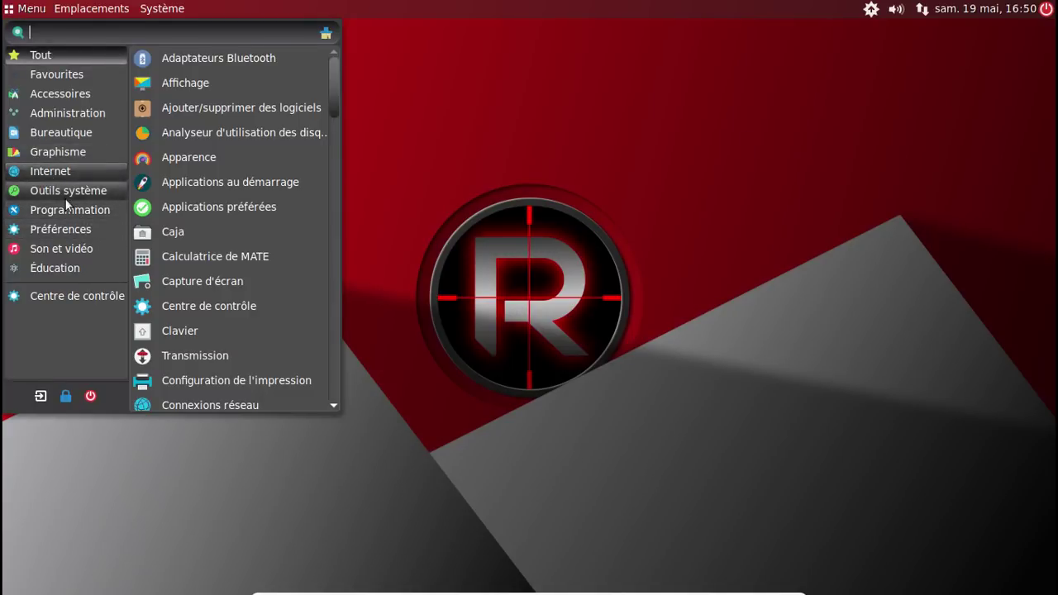
left_click(63, 134)
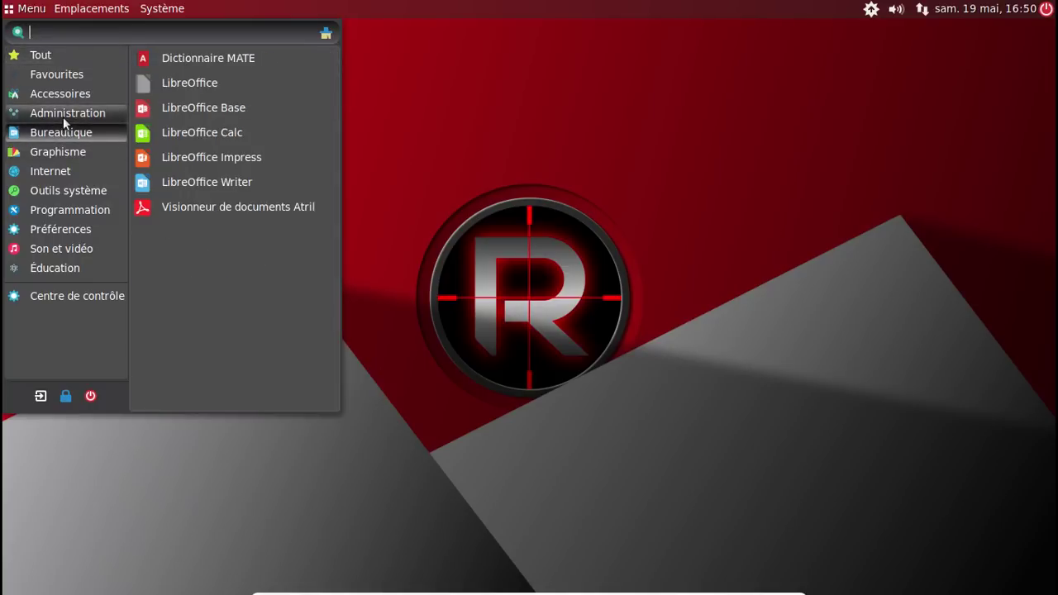
left_click(63, 116)
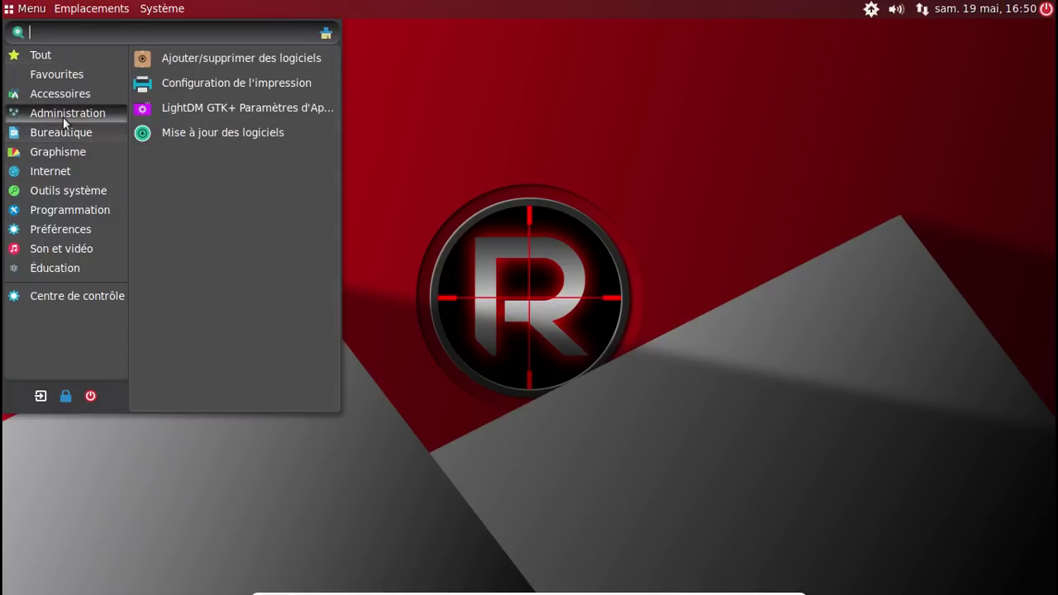
left_click(192, 110)
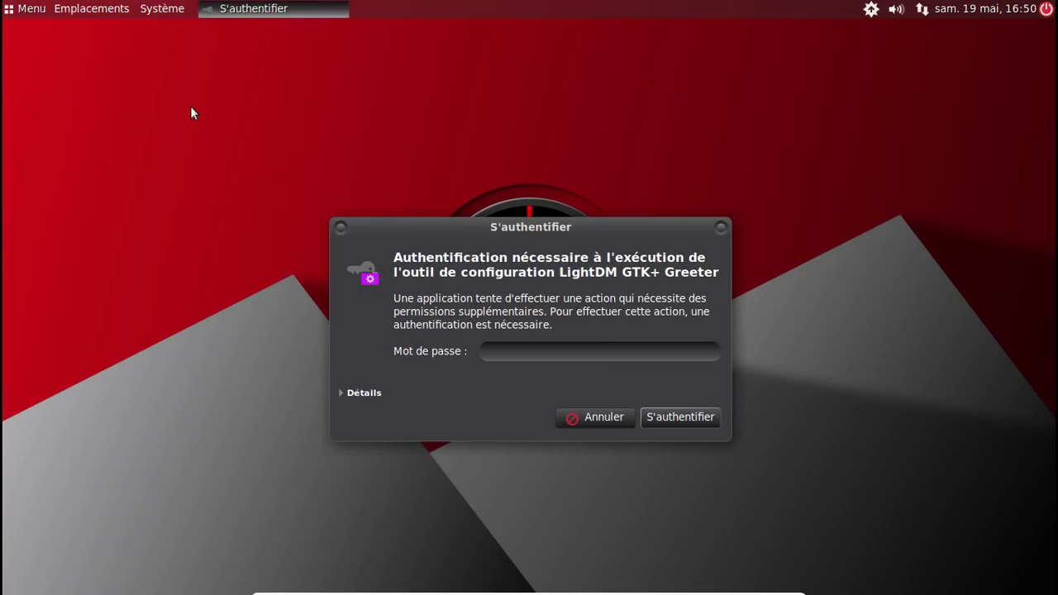
type("••••••••")
key("Return")
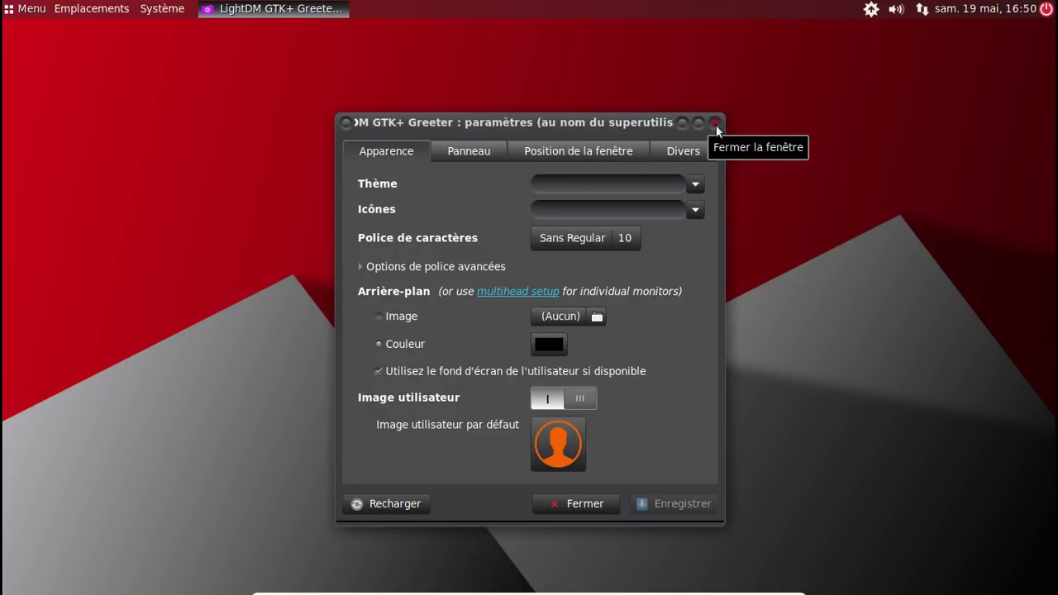
- Review the greeter's Panneau, Position de la fenêtre and Divers settings, and close the settings window without changes
left_click(479, 151)
left_click(543, 152)
left_click(683, 152)
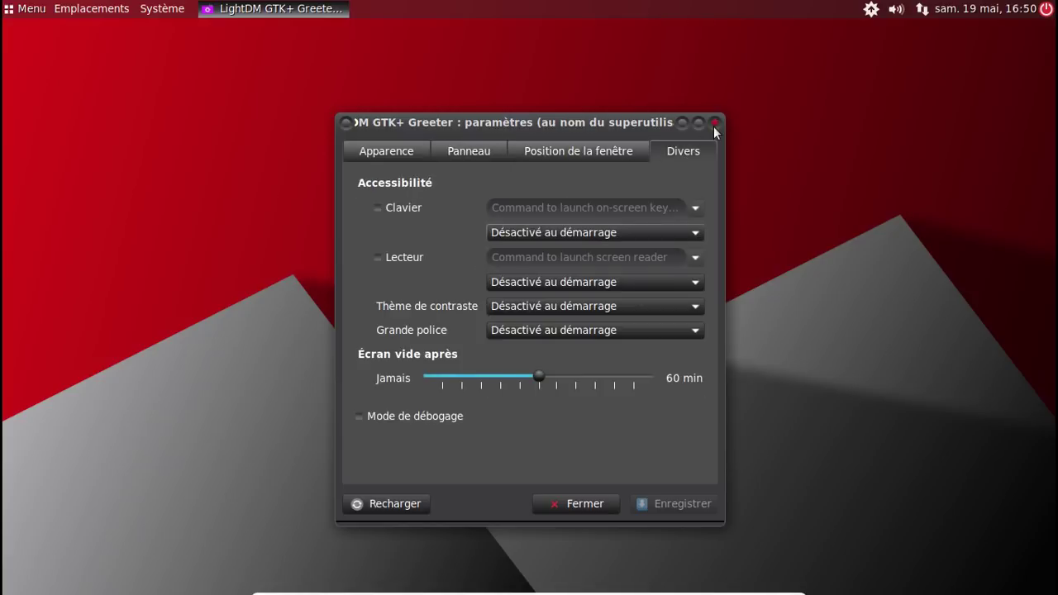
left_click(714, 123)
- Shut down the Arch Linux virtual machine from the MATE desktop
left_click(1046, 9)
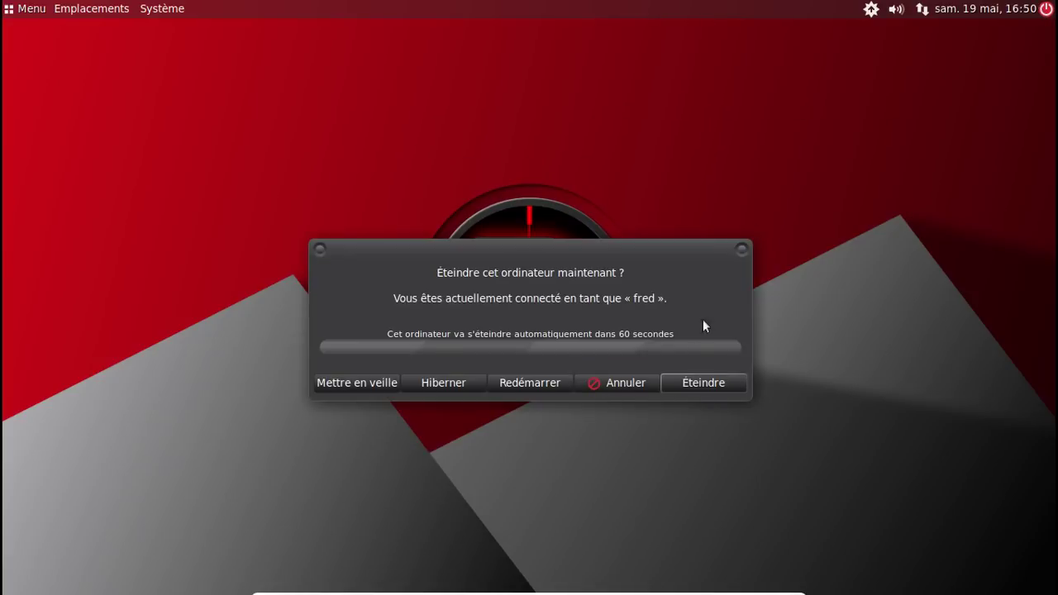
left_click(703, 382)
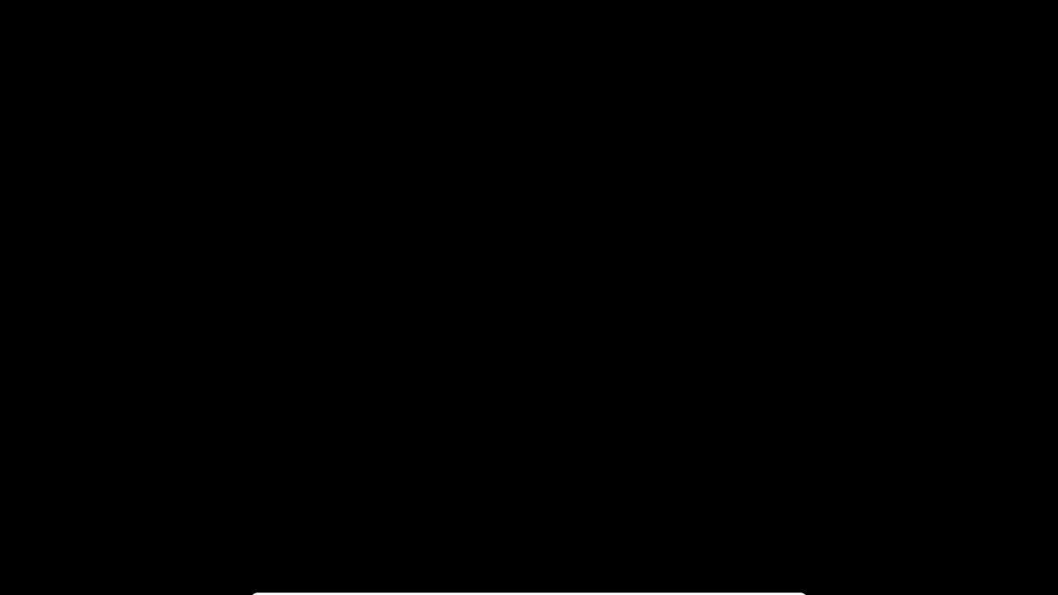